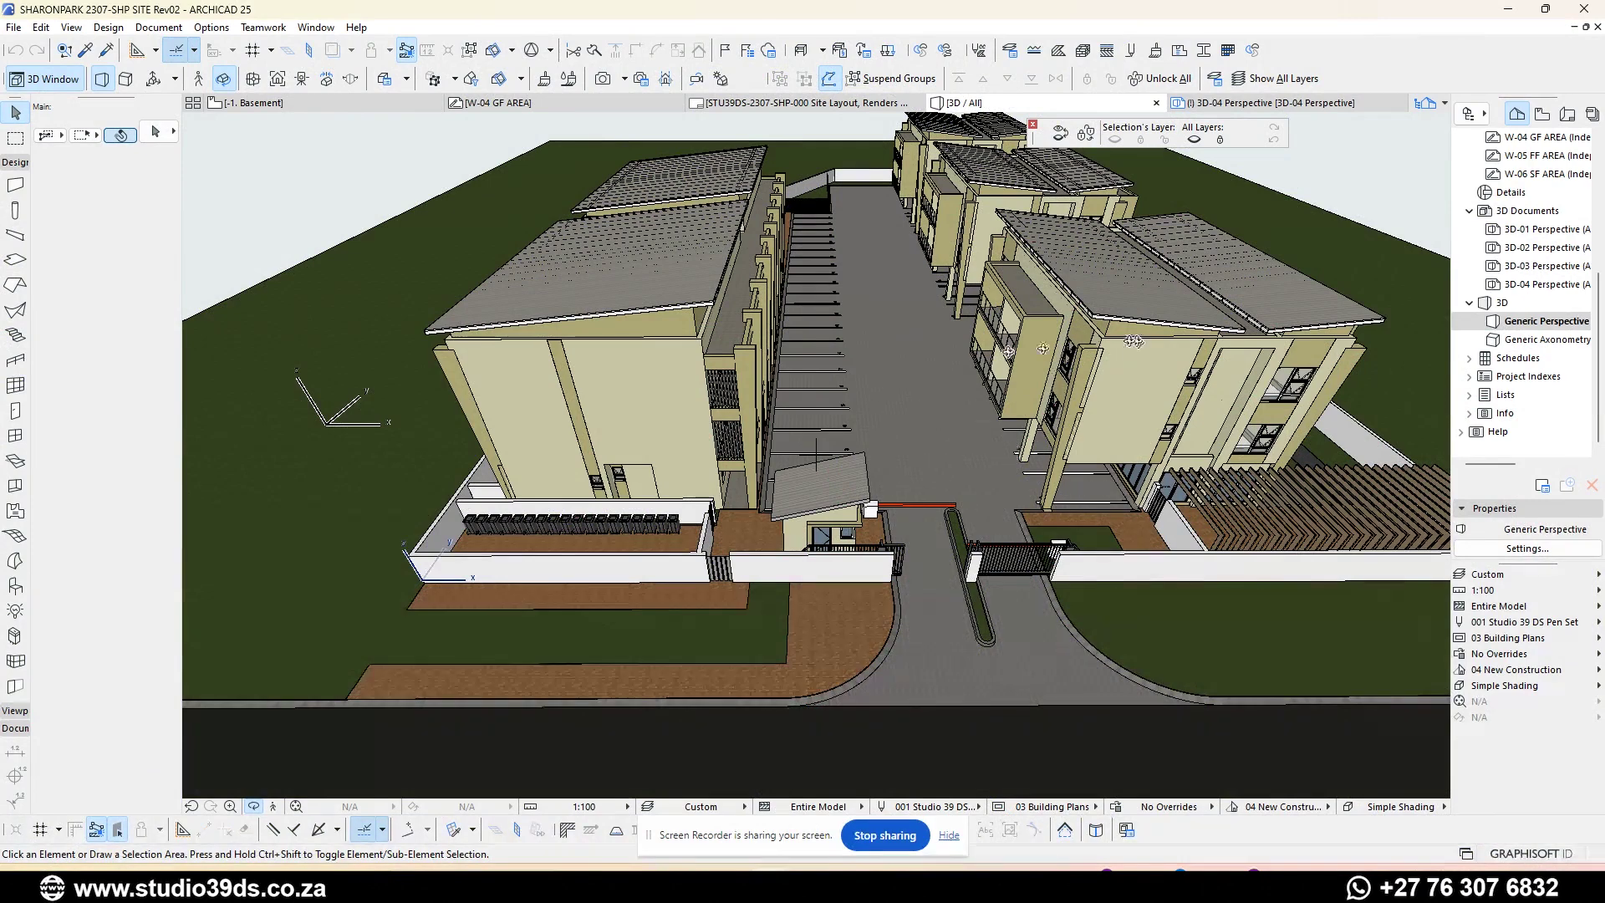
- Examine the 3D site model from the entrance side, covering the gate, parking lane and both rows of blocks
{"action": "scroll", "coordinate": [441, 648], "scroll_direction": "down", "scroll_amount": 2}
{"action": "middle_click_drag", "start_coordinate": [1061, 627], "coordinate": [1132, 648], "text": "shift"}
{"action": "scroll", "coordinate": [873, 656], "scroll_direction": "down", "scroll_amount": 3}
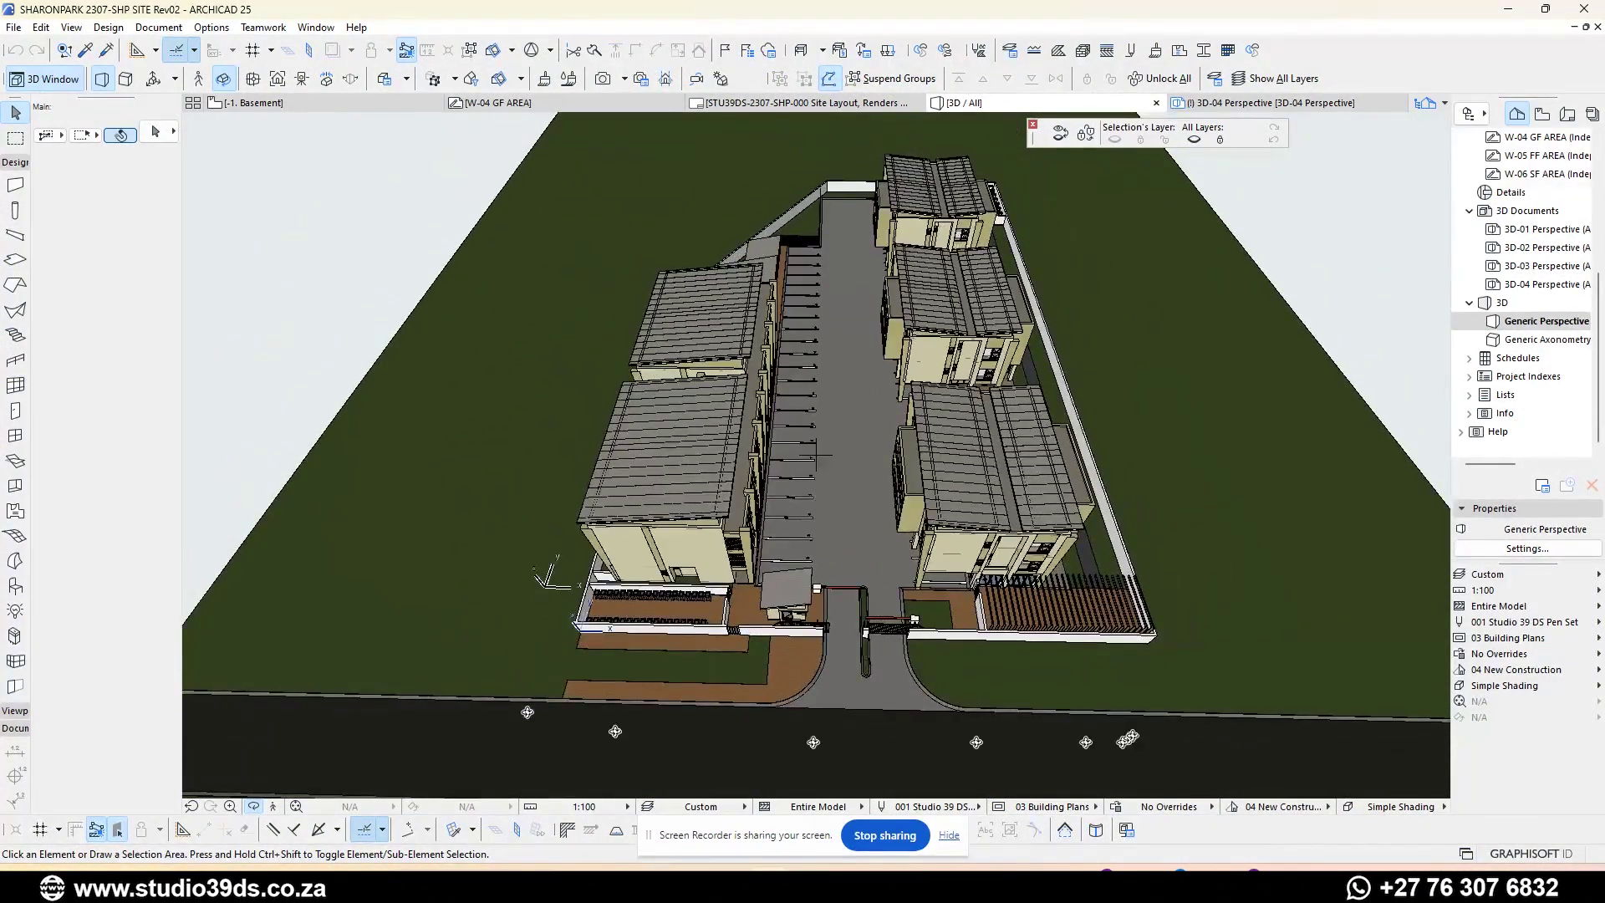
{"action": "scroll", "coordinate": [1120, 585], "scroll_direction": "up", "scroll_amount": 2}
{"action": "middle_click_drag", "start_coordinate": [1130, 630], "coordinate": [1066, 635], "text": "shift"}
{"action": "left_click_drag", "start_coordinate": [1066, 635], "coordinate": [961, 522]}
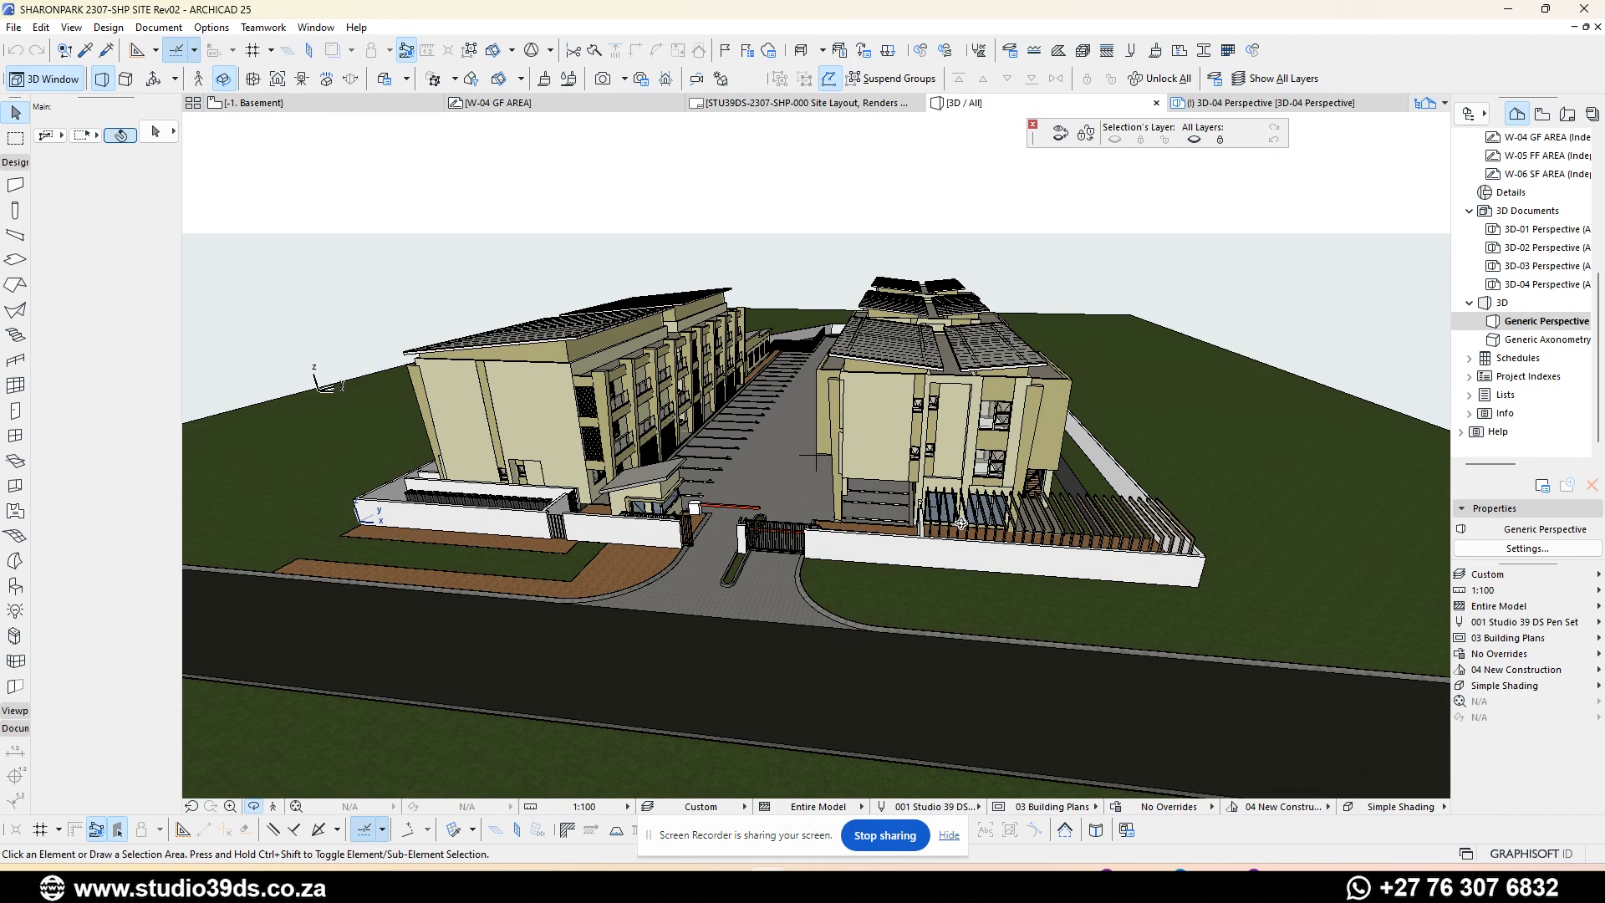
{"action": "scroll", "coordinate": [792, 363], "scroll_direction": "up", "scroll_amount": 5}
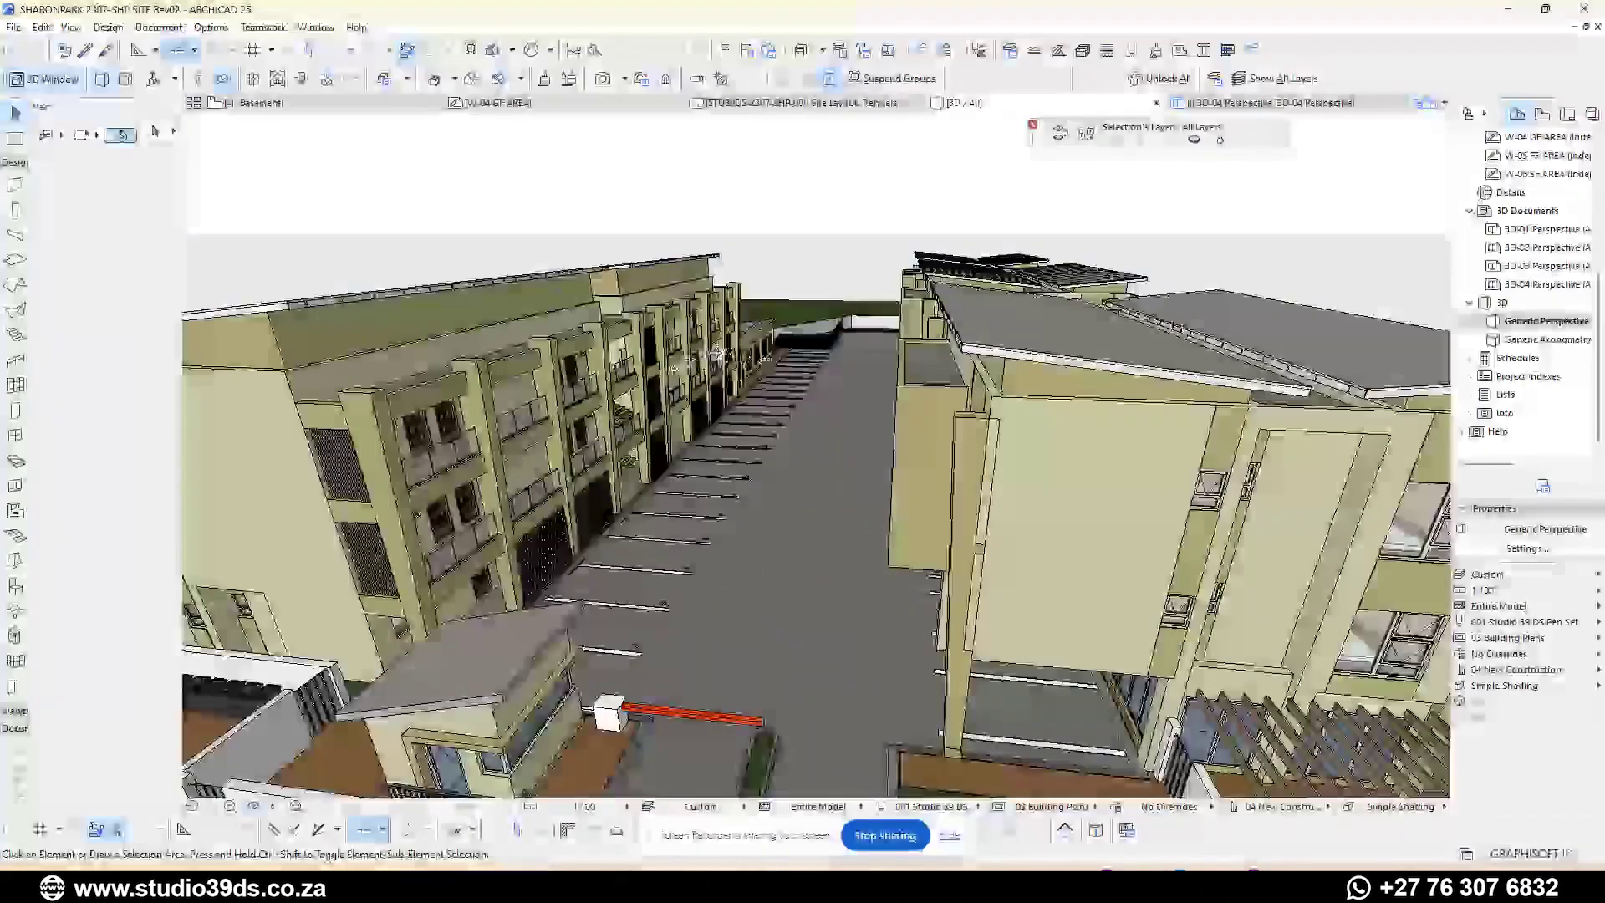
{"action": "scroll", "coordinate": [717, 353], "scroll_direction": "down", "scroll_amount": 6}
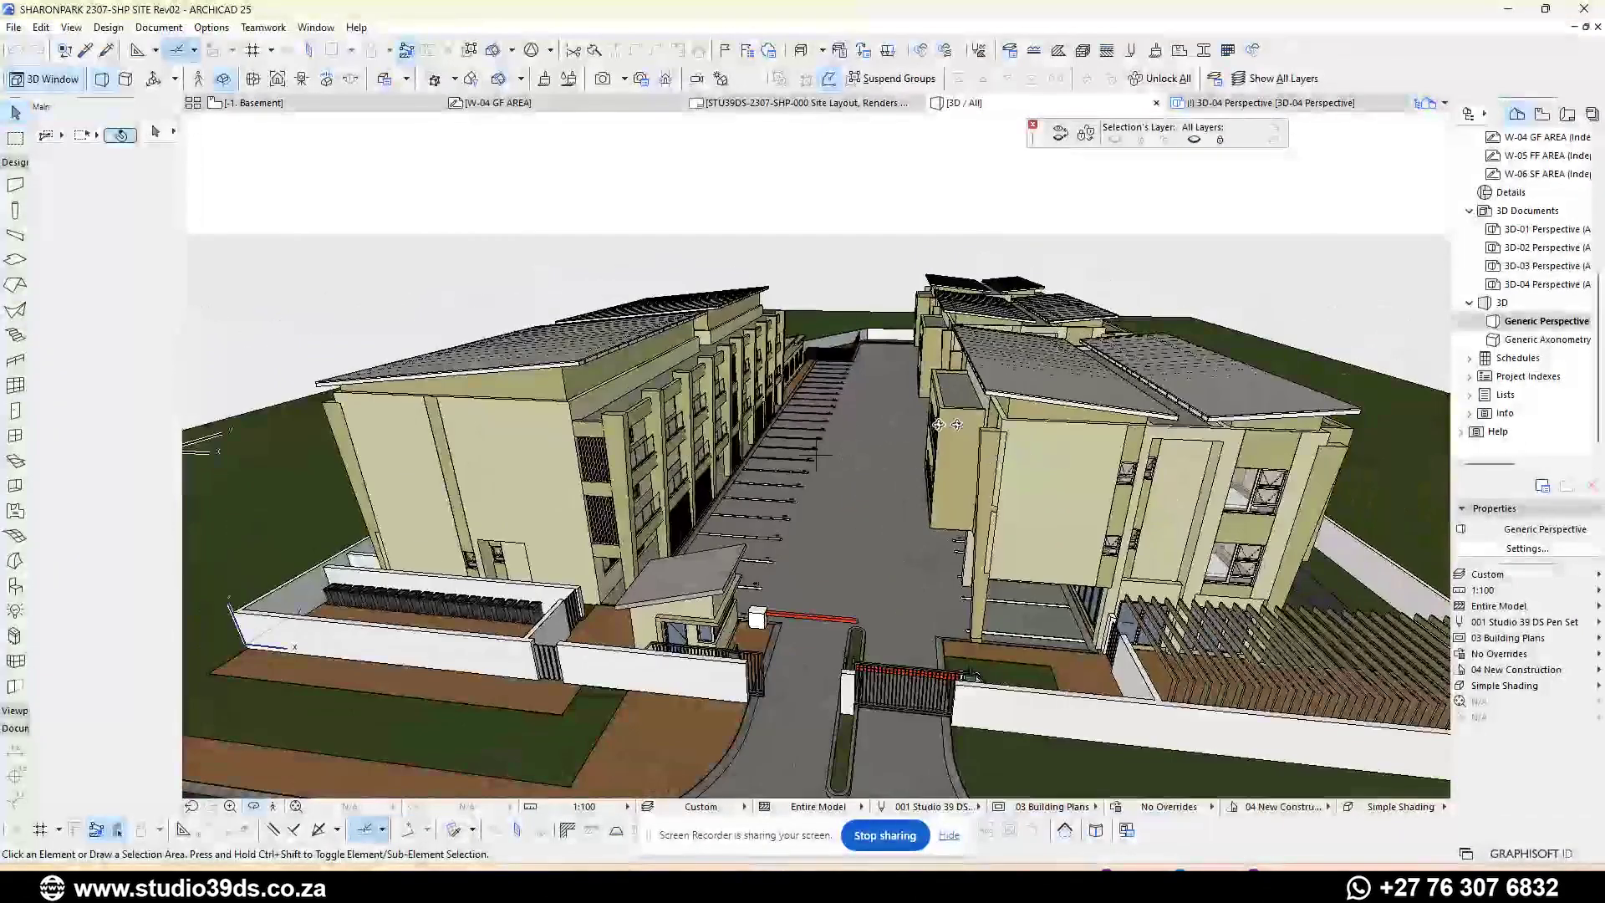
{"action": "scroll", "coordinate": [937, 425], "scroll_direction": "down", "scroll_amount": 5}
{"action": "scroll", "coordinate": [707, 368], "scroll_direction": "up", "scroll_amount": 4}
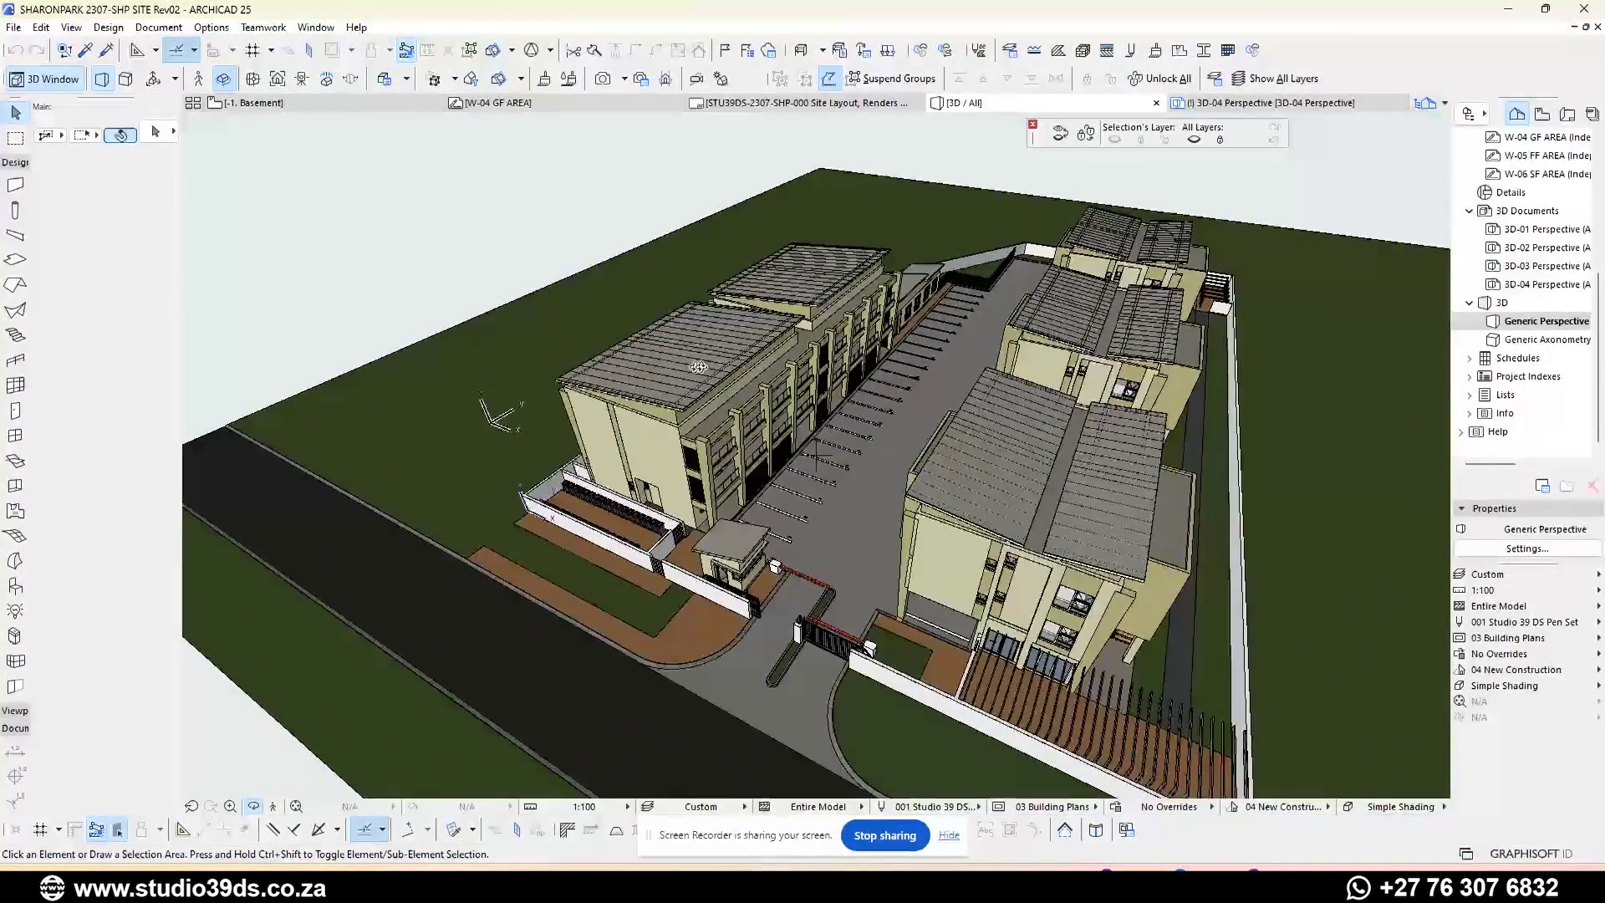
- Examine the whole site from both sides and look closely at the blocks facing the parking lane
{"action": "middle_click_drag", "start_coordinate": [706, 368], "coordinate": [1338, 387], "text": "shift"}
{"action": "middle_click_drag", "start_coordinate": [690, 373], "coordinate": [230, 351], "text": "shift"}
{"action": "middle_click_drag", "start_coordinate": [911, 514], "coordinate": [1187, 512], "text": "shift"}
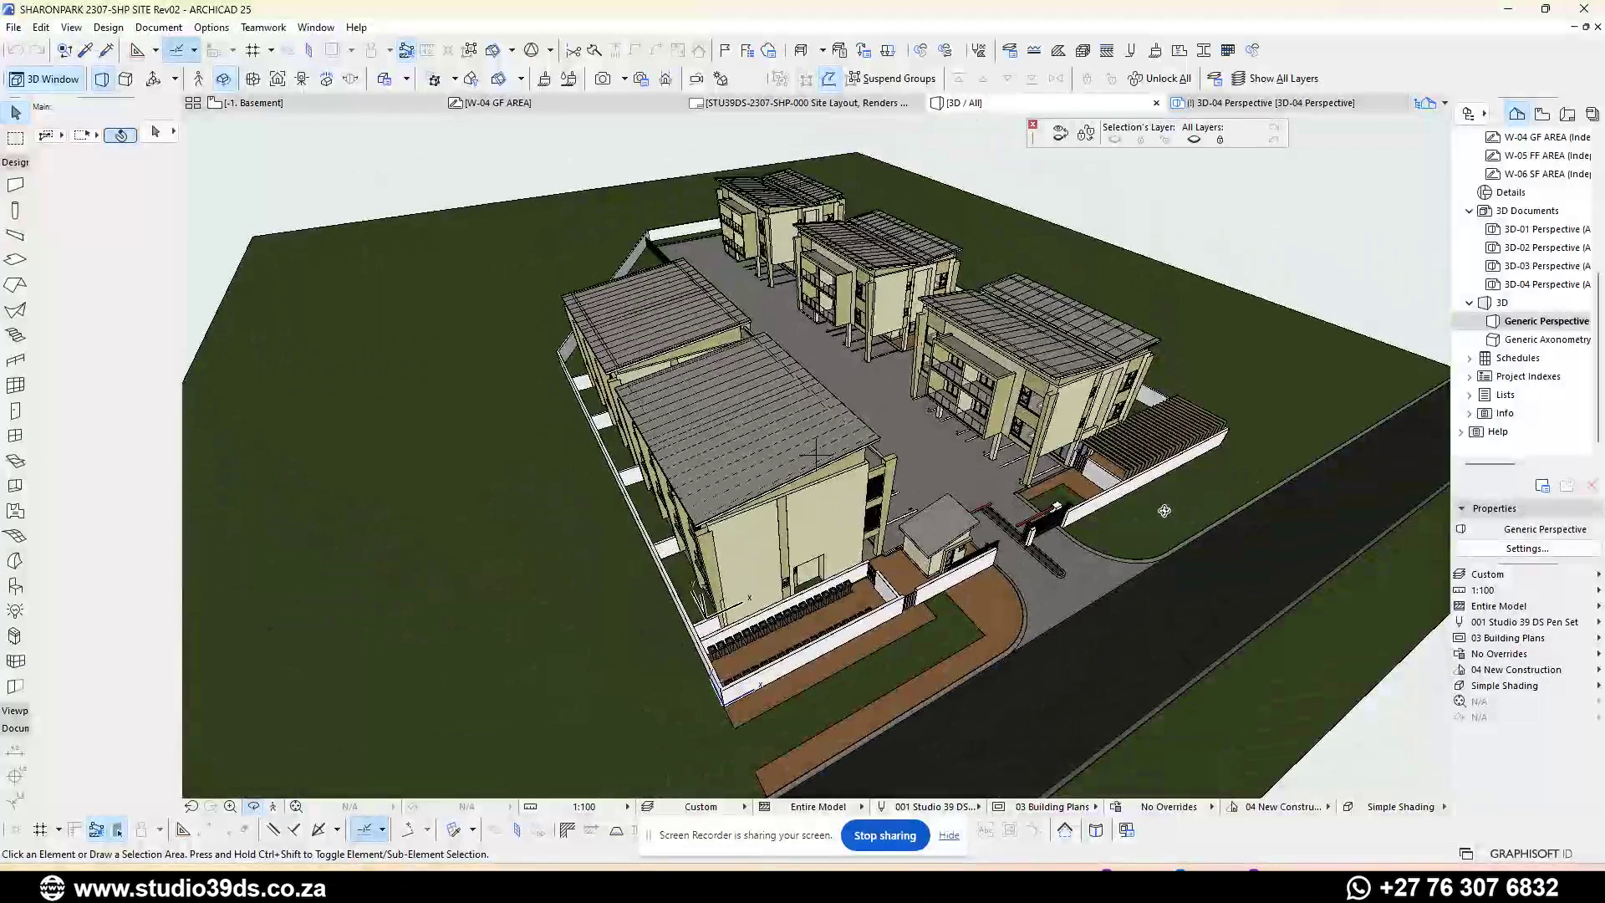
{"action": "scroll", "coordinate": [905, 323], "scroll_direction": "up", "scroll_amount": 5}
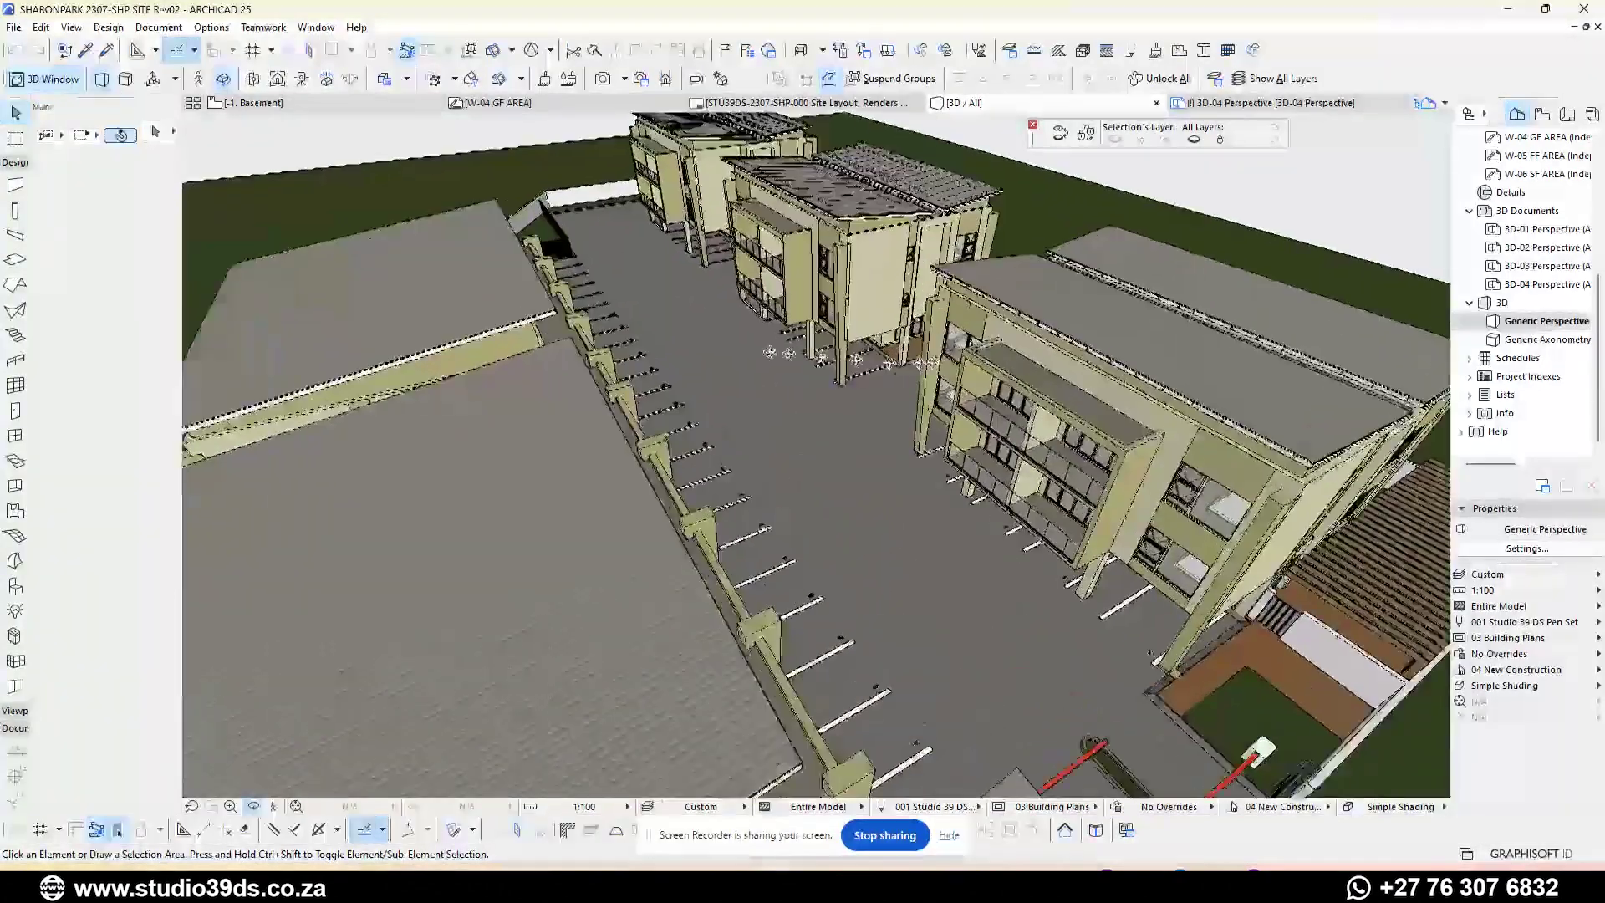
{"action": "scroll", "coordinate": [630, 293], "scroll_direction": "down", "scroll_amount": 3}
{"action": "scroll", "coordinate": [815, 454], "scroll_direction": "up", "scroll_amount": 5}
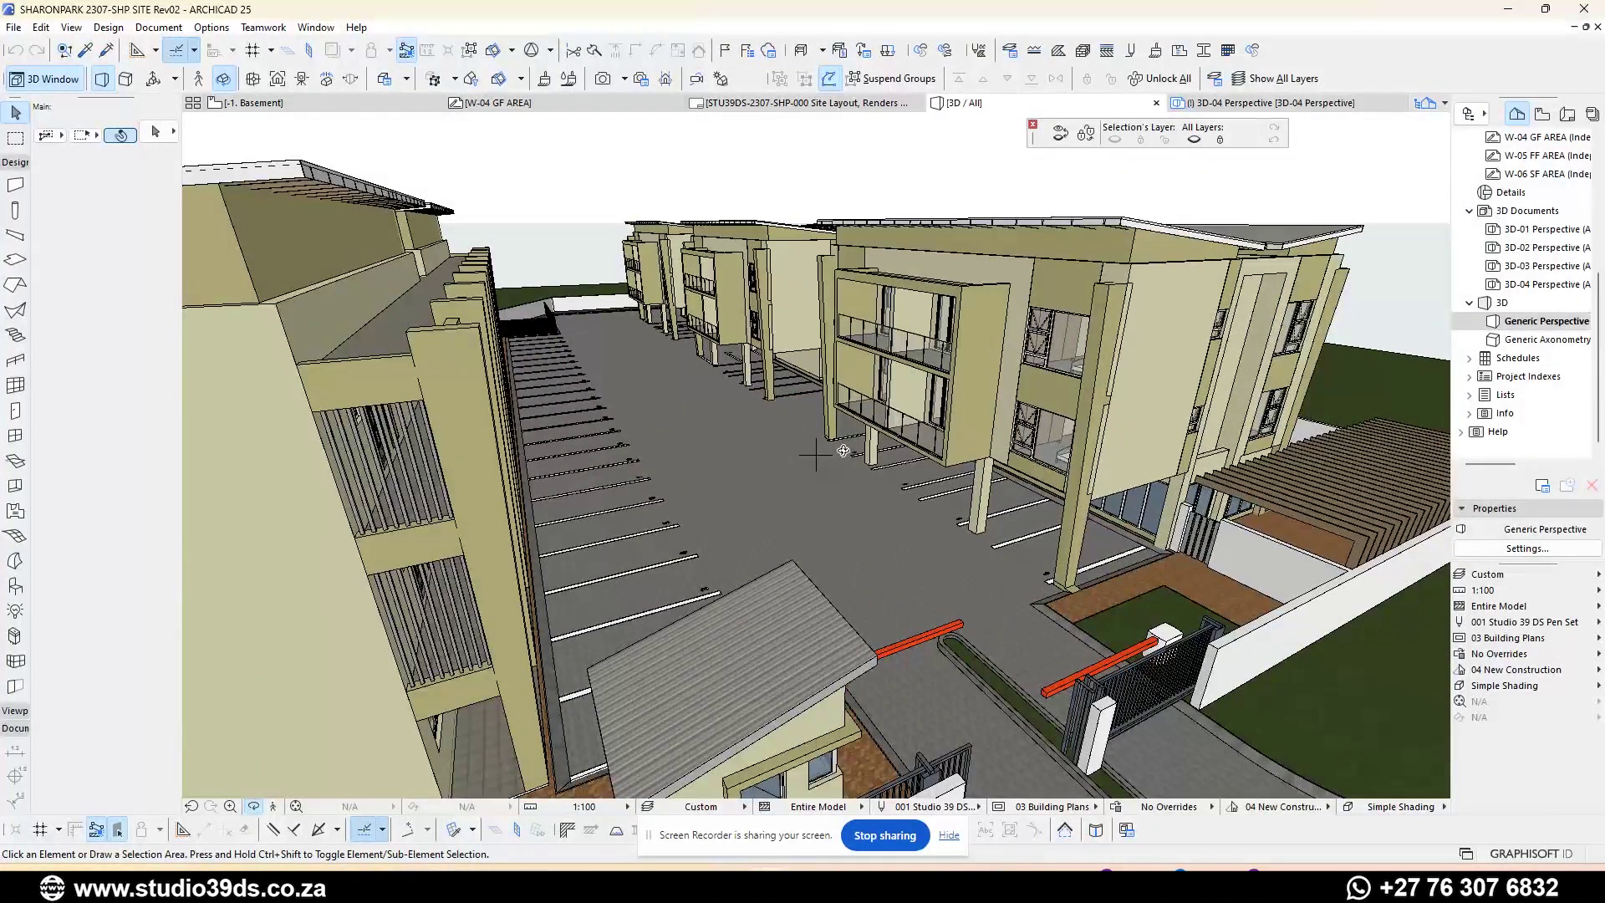
{"action": "scroll", "coordinate": [844, 450], "scroll_direction": "down", "scroll_amount": 5}
{"action": "left_click_drag", "start_coordinate": [969, 439], "coordinate": [878, 514]}
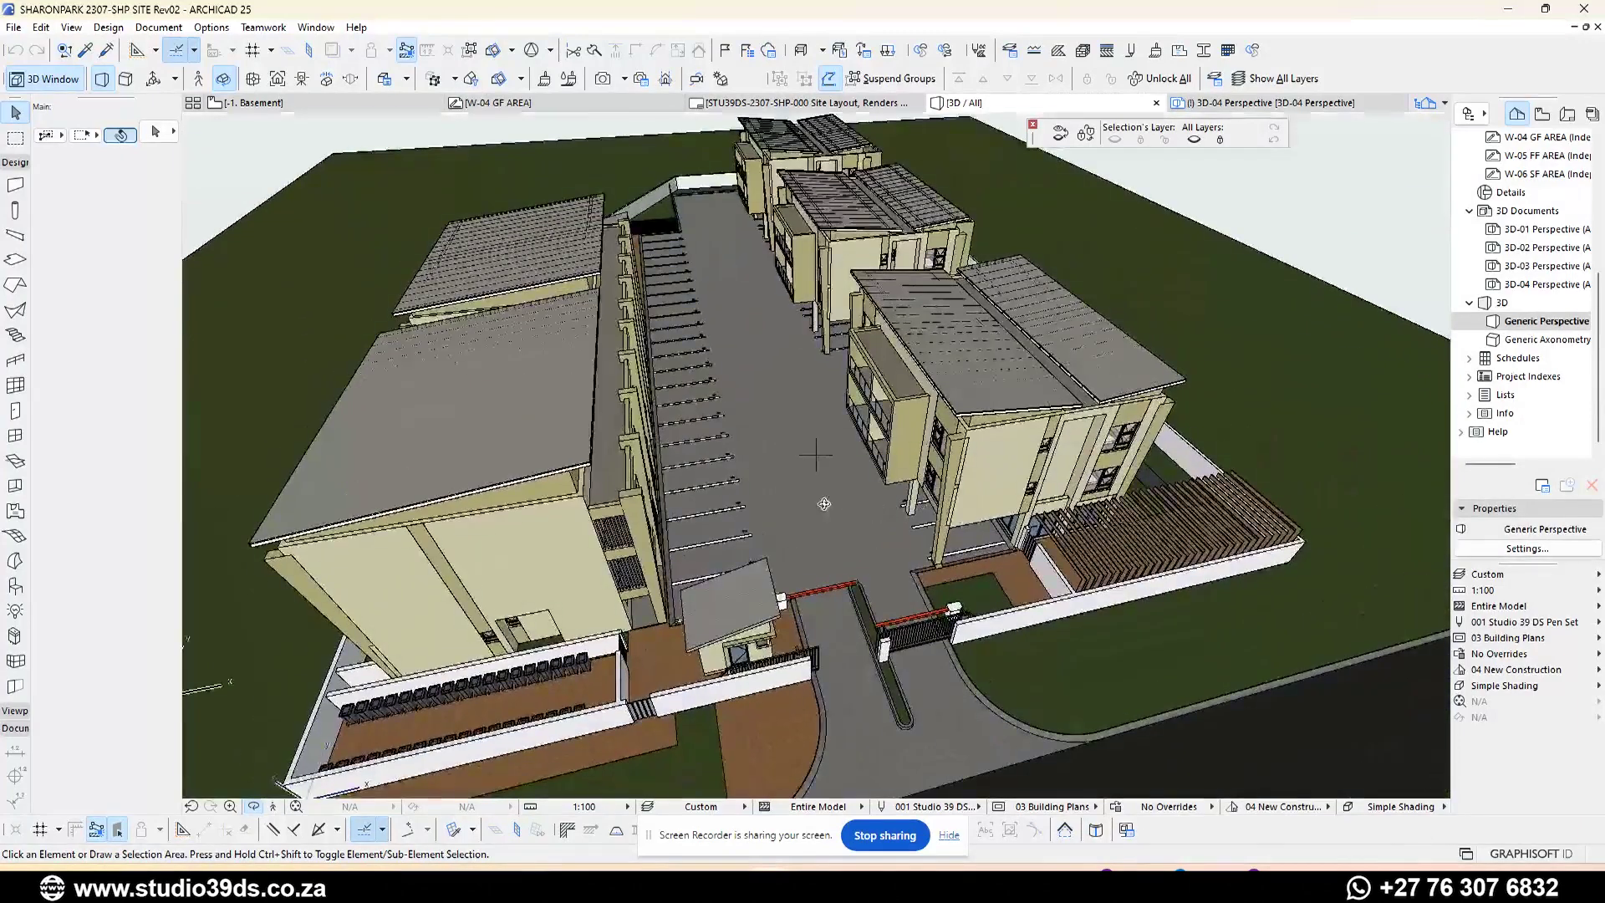
- Select each of the three identical blocks behind the timber pergola to inspect their hotlinked modules, and clear the selection
{"action": "left_click", "coordinate": [869, 508]}
{"action": "scroll", "coordinate": [927, 468], "scroll_direction": "up", "scroll_amount": 3}
{"action": "scroll", "coordinate": [1147, 508], "scroll_direction": "down", "scroll_amount": 1}
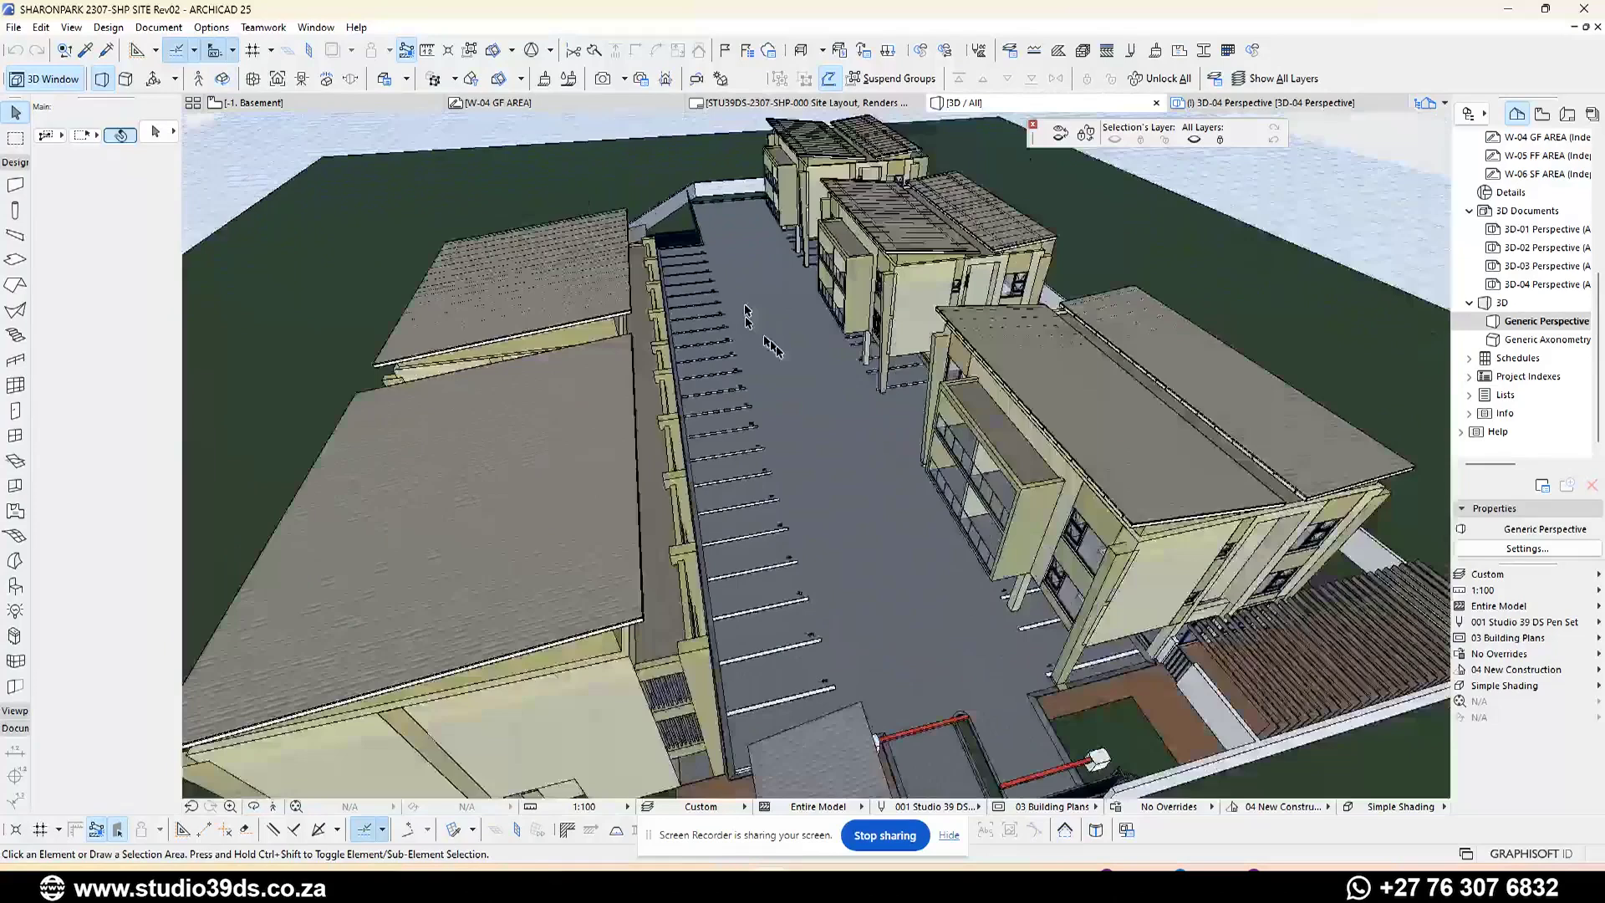
{"action": "left_click", "coordinate": [1148, 501]}
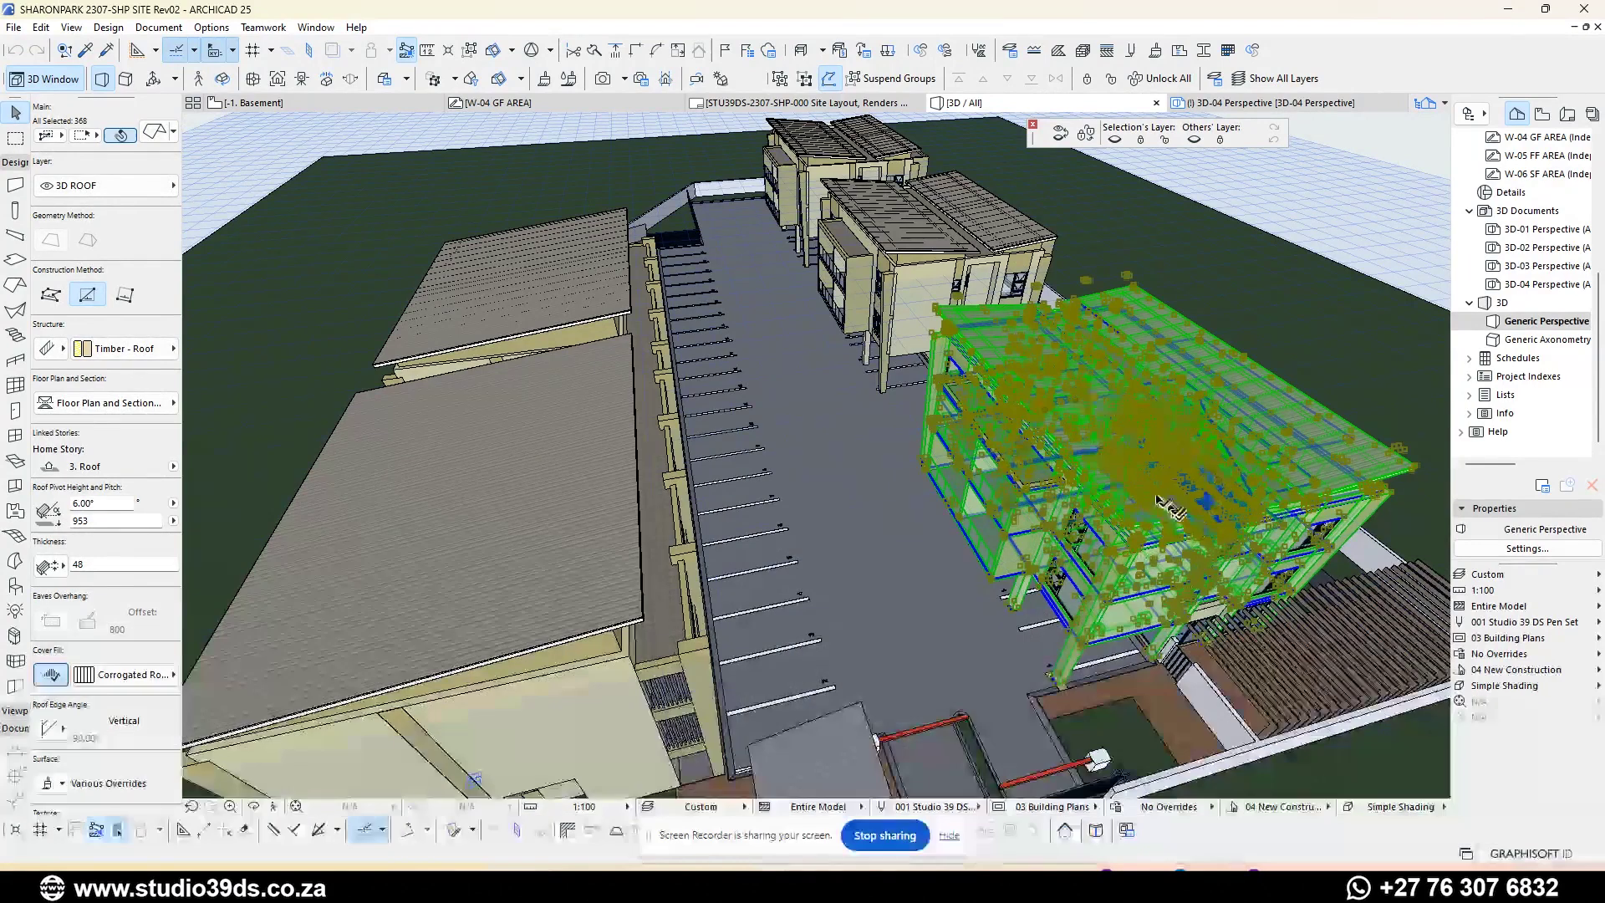
{"action": "mouse_move", "coordinate": [1160, 499]}
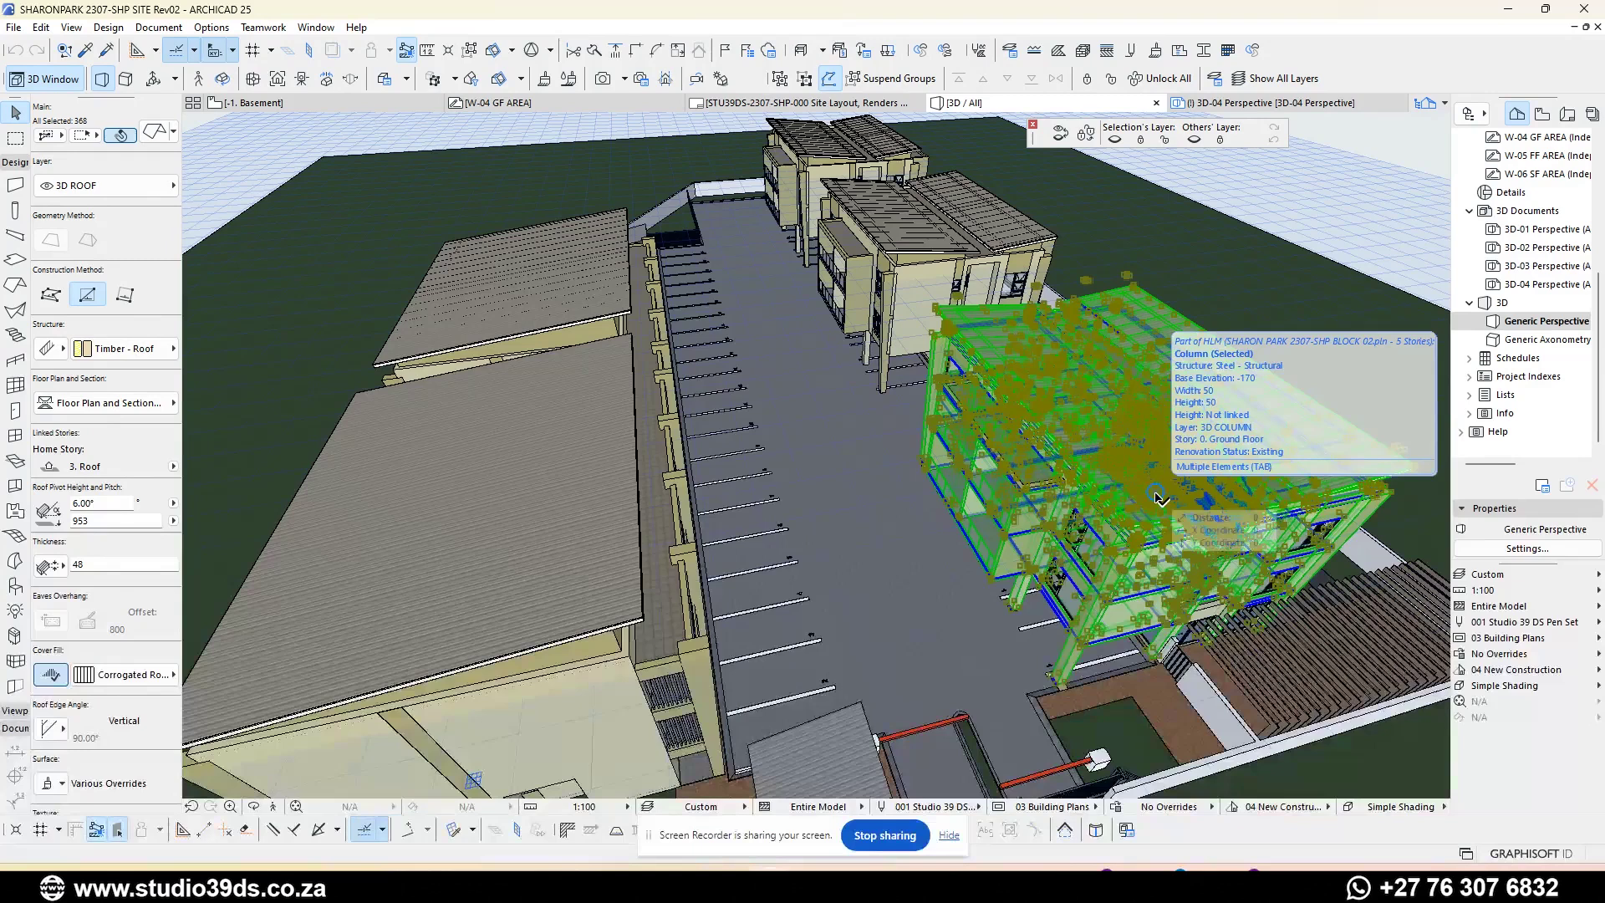
{"action": "mouse_move", "coordinate": [623, 319]}
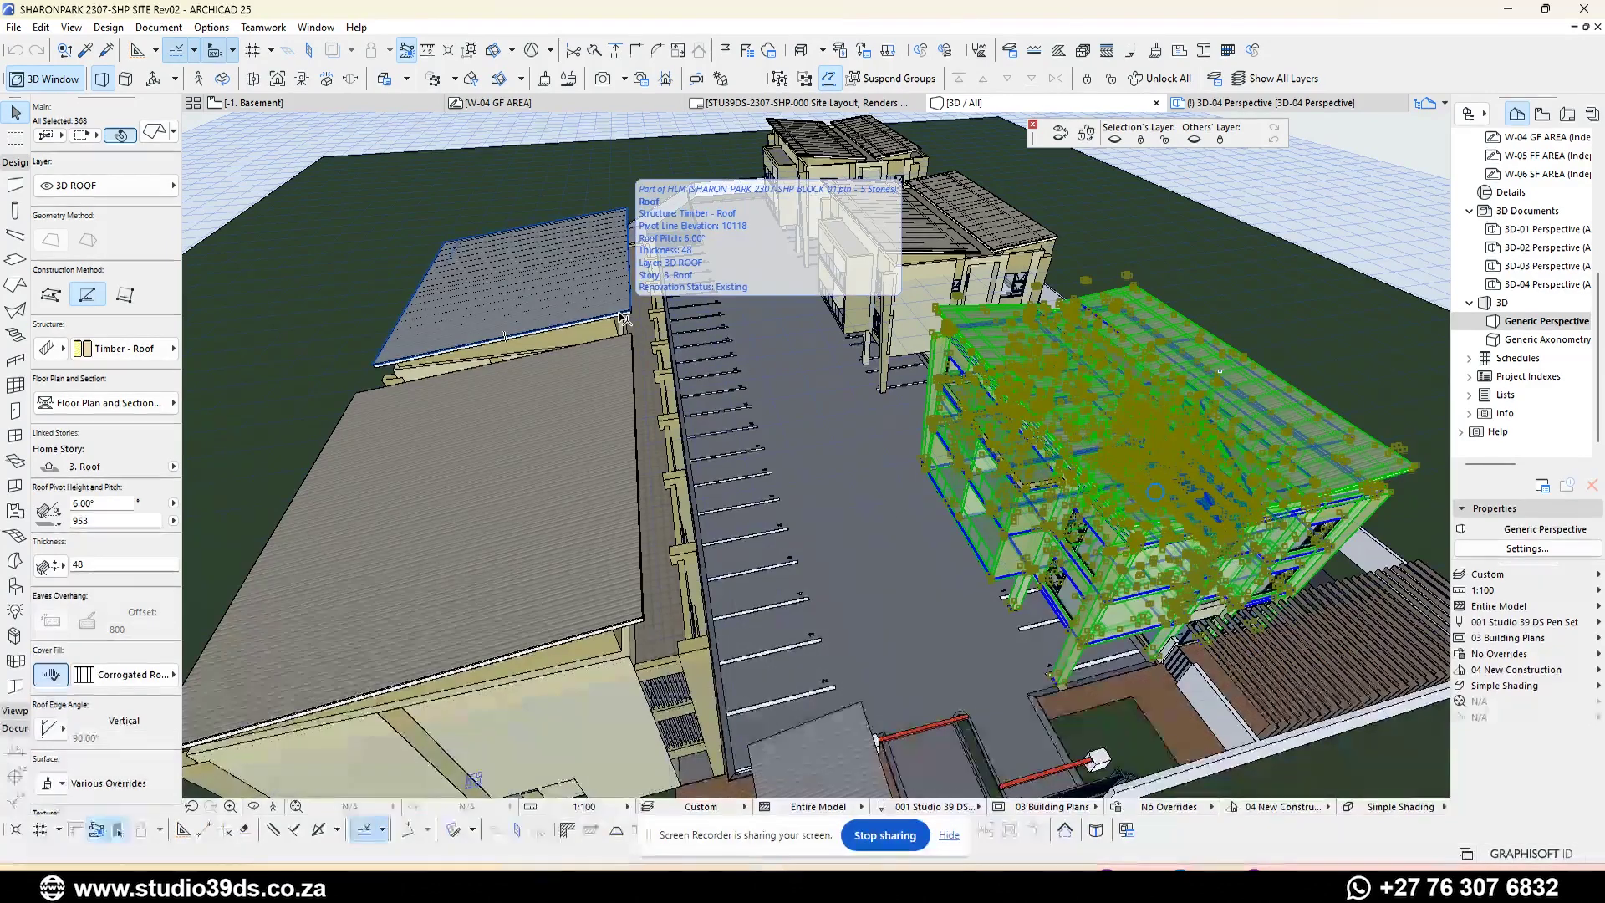
{"action": "left_click", "coordinate": [903, 242]}
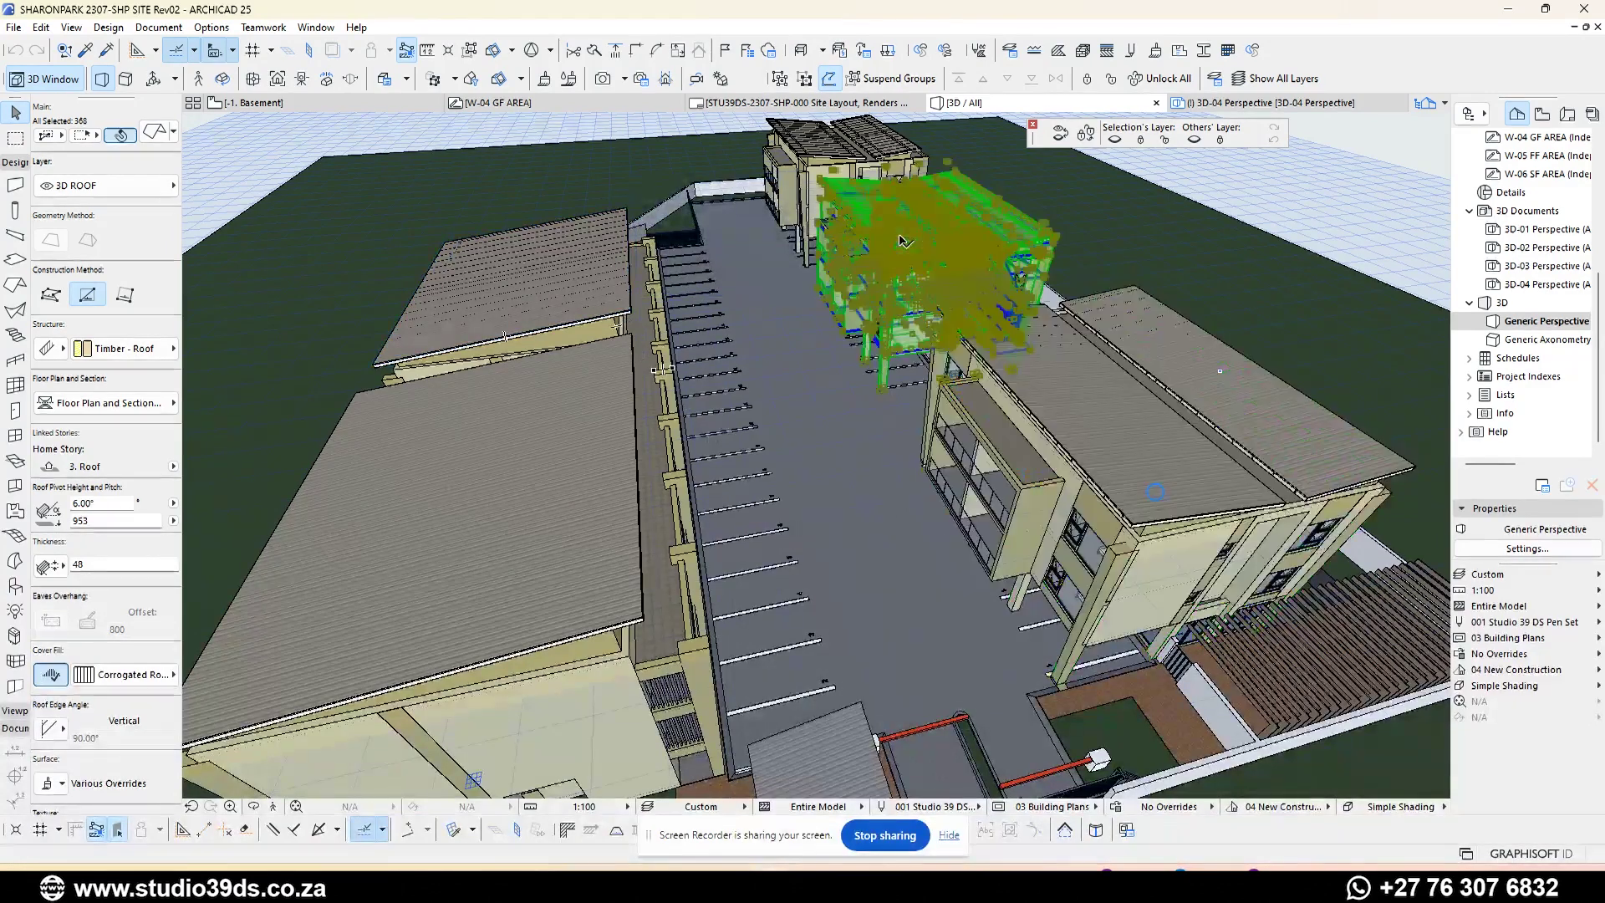
{"action": "left_click", "coordinate": [1141, 482]}
{"action": "left_click", "coordinate": [933, 285]}
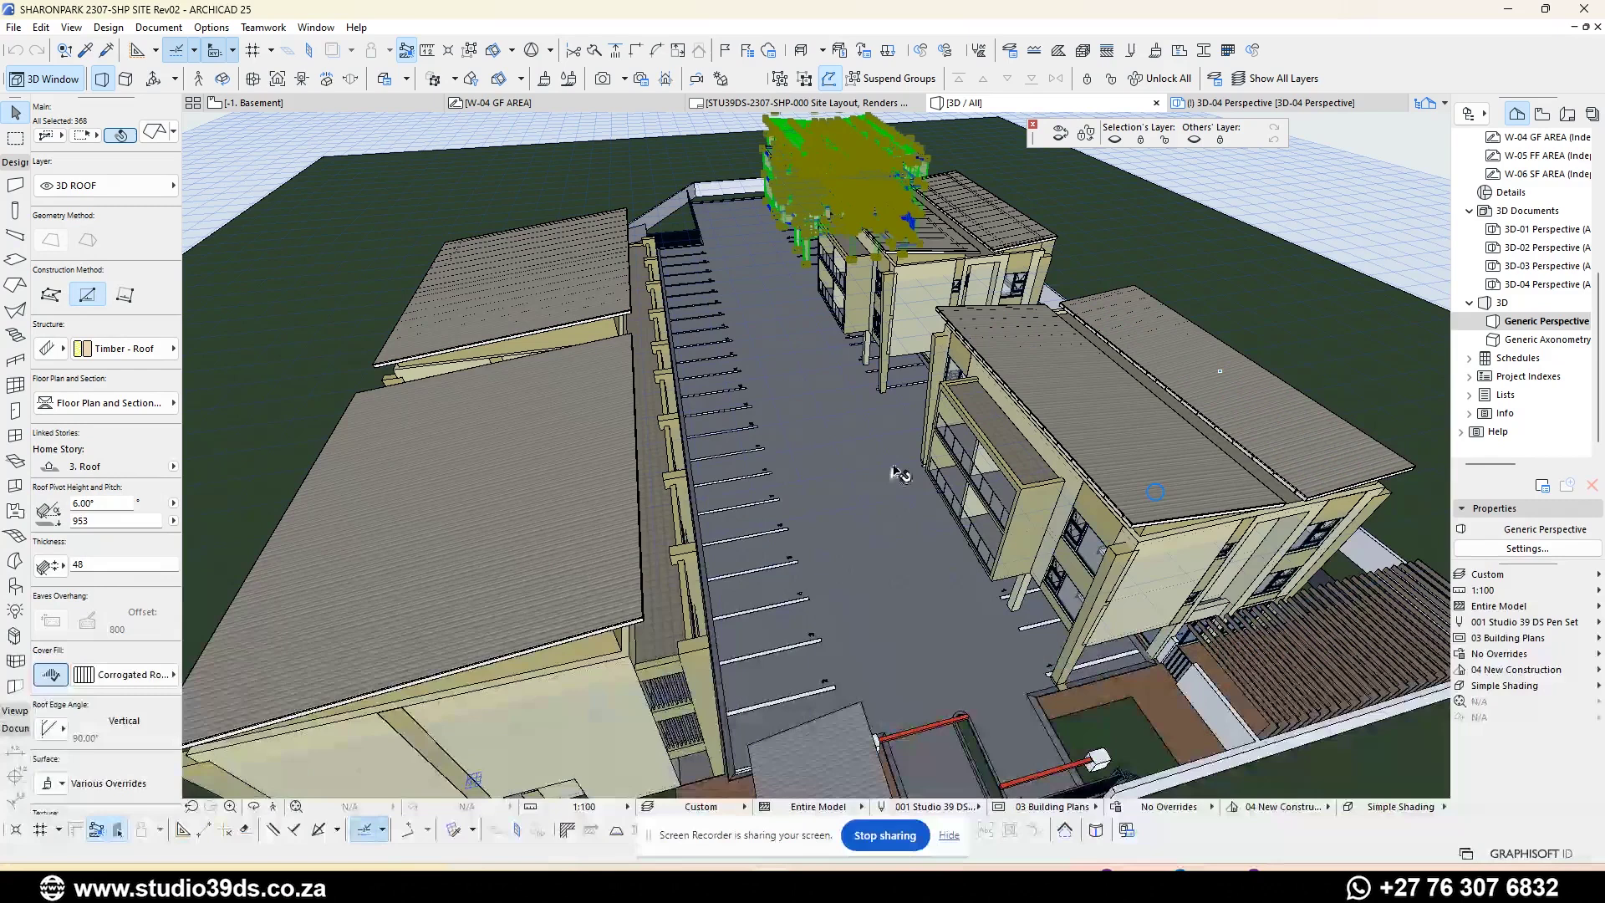
{"action": "left_click", "coordinate": [1105, 436]}
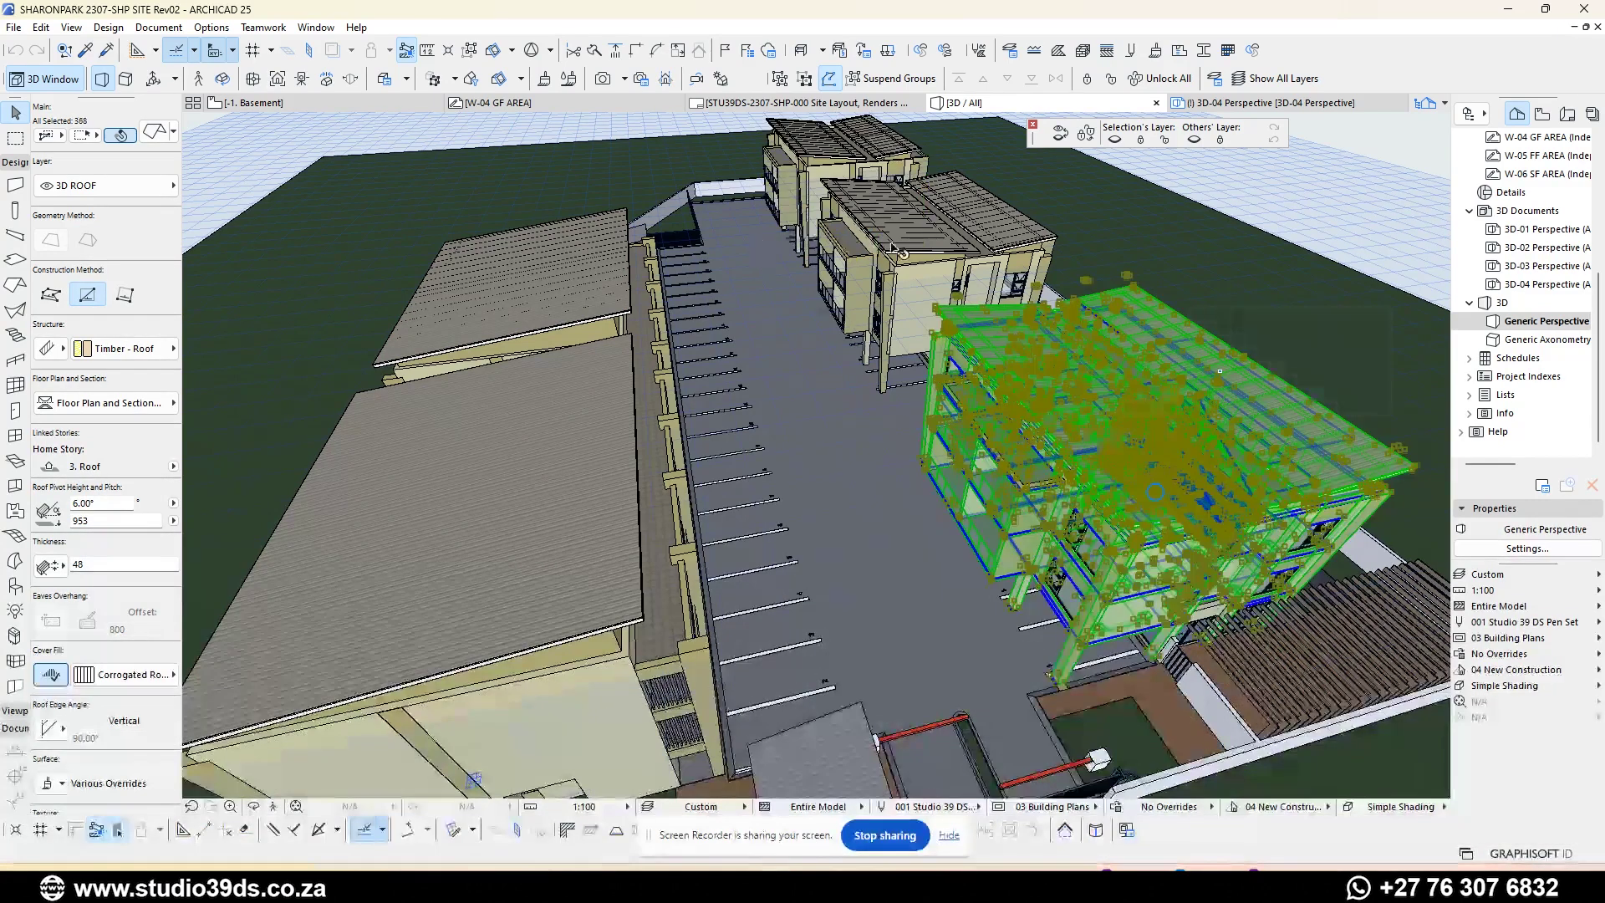
{"action": "left_click", "coordinate": [823, 154]}
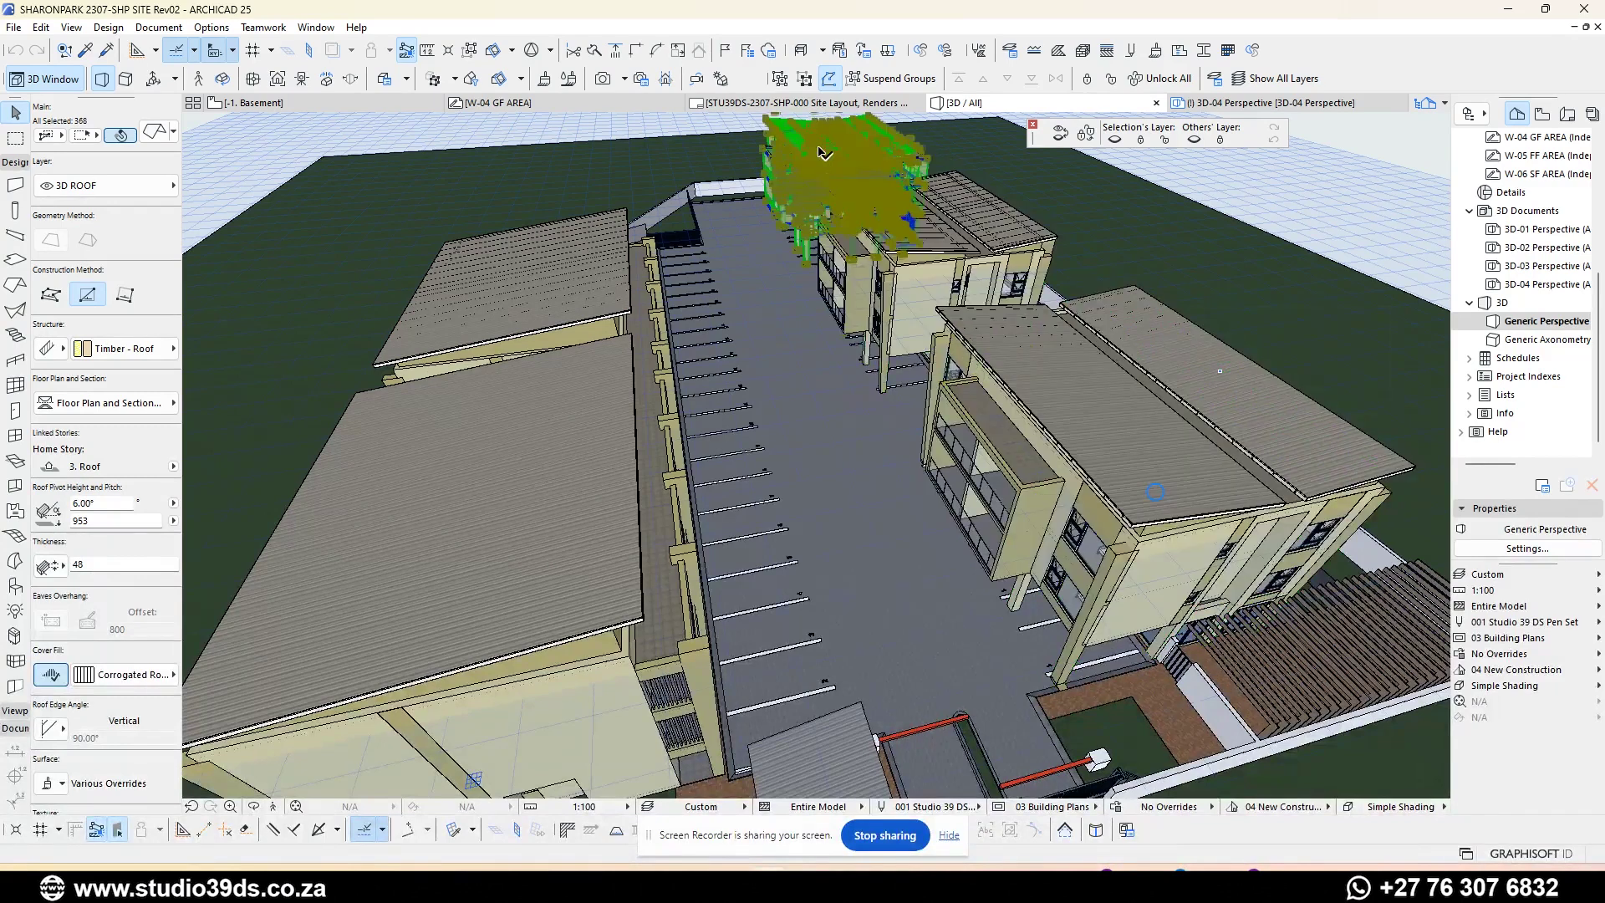
{"action": "left_click", "coordinate": [1136, 557]}
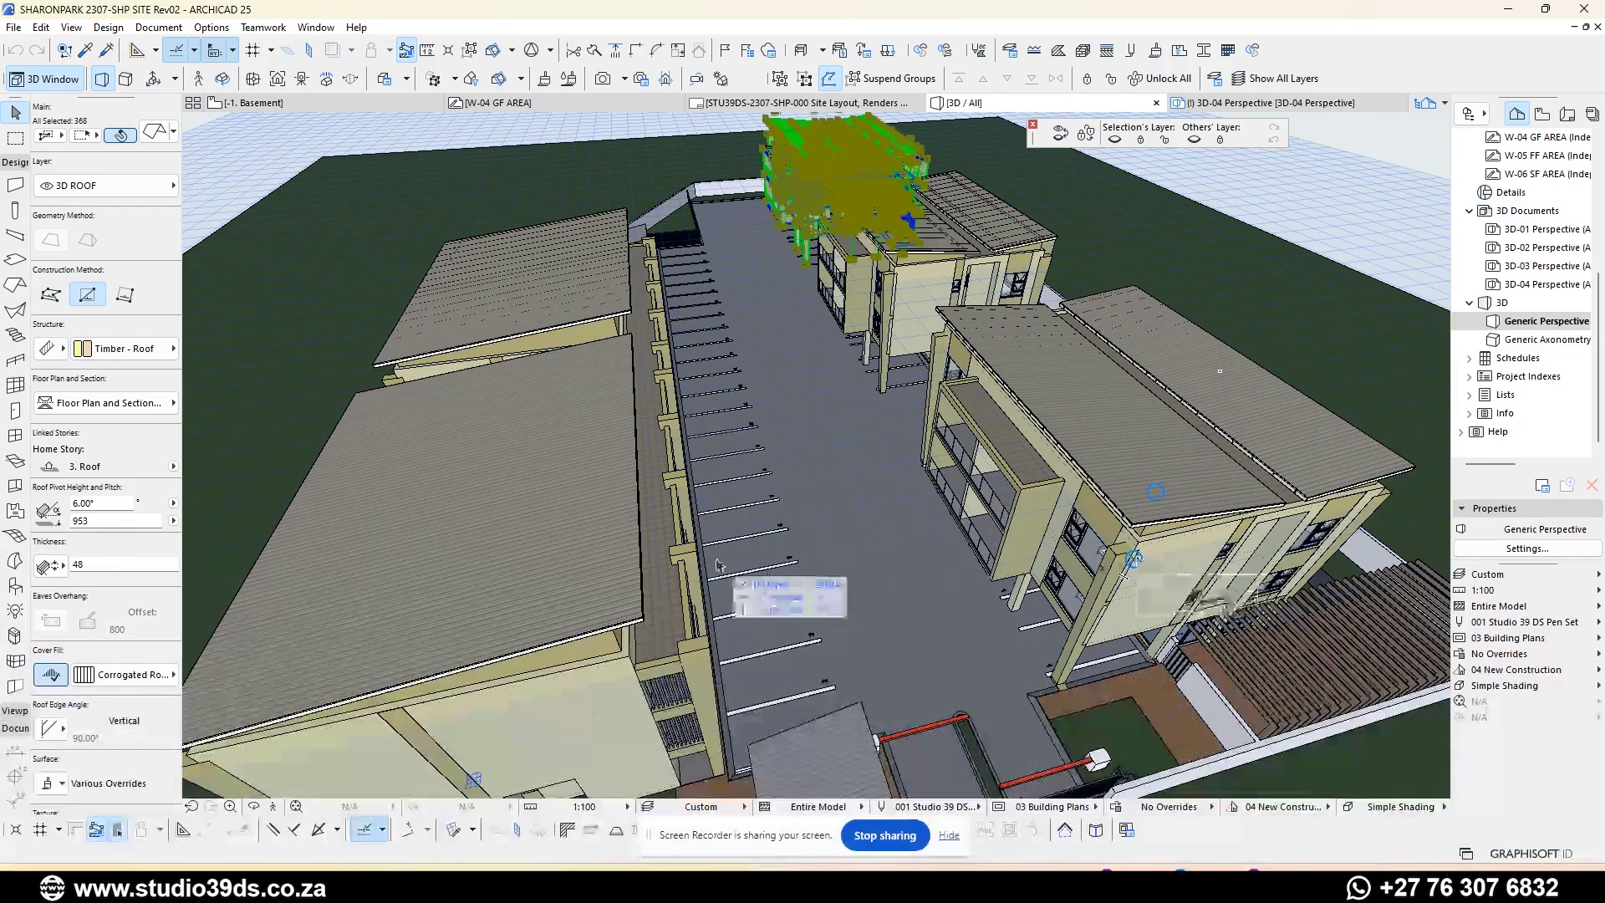
{"action": "key", "text": "Escape"}
{"action": "key", "text": "Escape"}
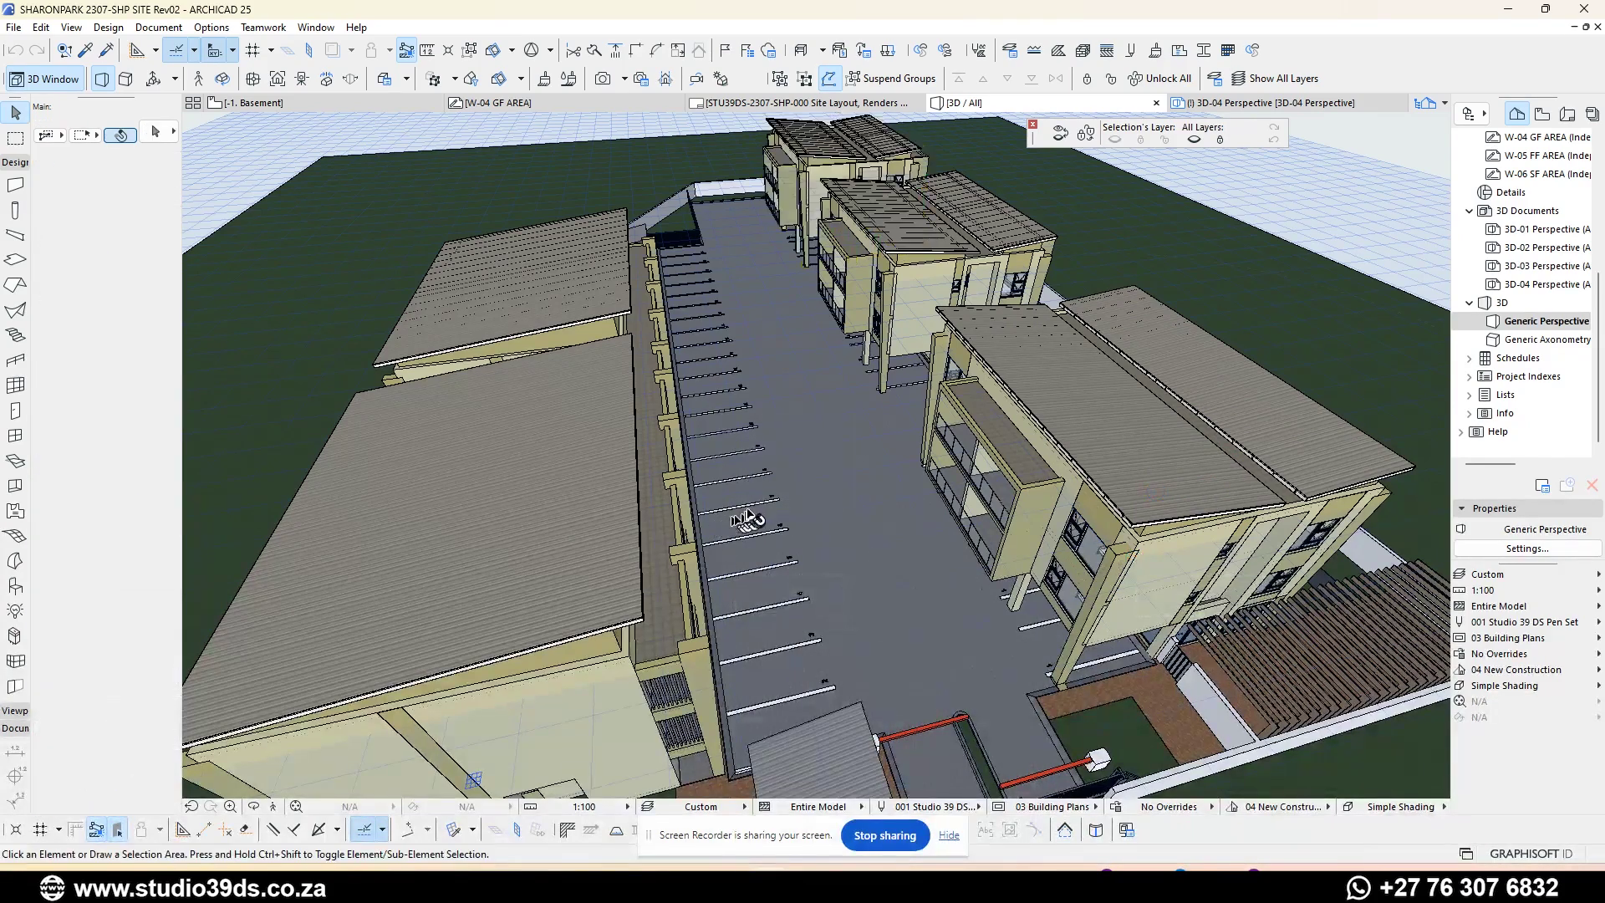
- View the opposite row from the parking lane, select each of its two blocks in turn, and clear the selection
{"action": "left_click_drag", "start_coordinate": [783, 440], "coordinate": [645, 210]}
{"action": "left_click_drag", "start_coordinate": [763, 259], "coordinate": [735, 335]}
{"action": "left_click", "coordinate": [732, 333]}
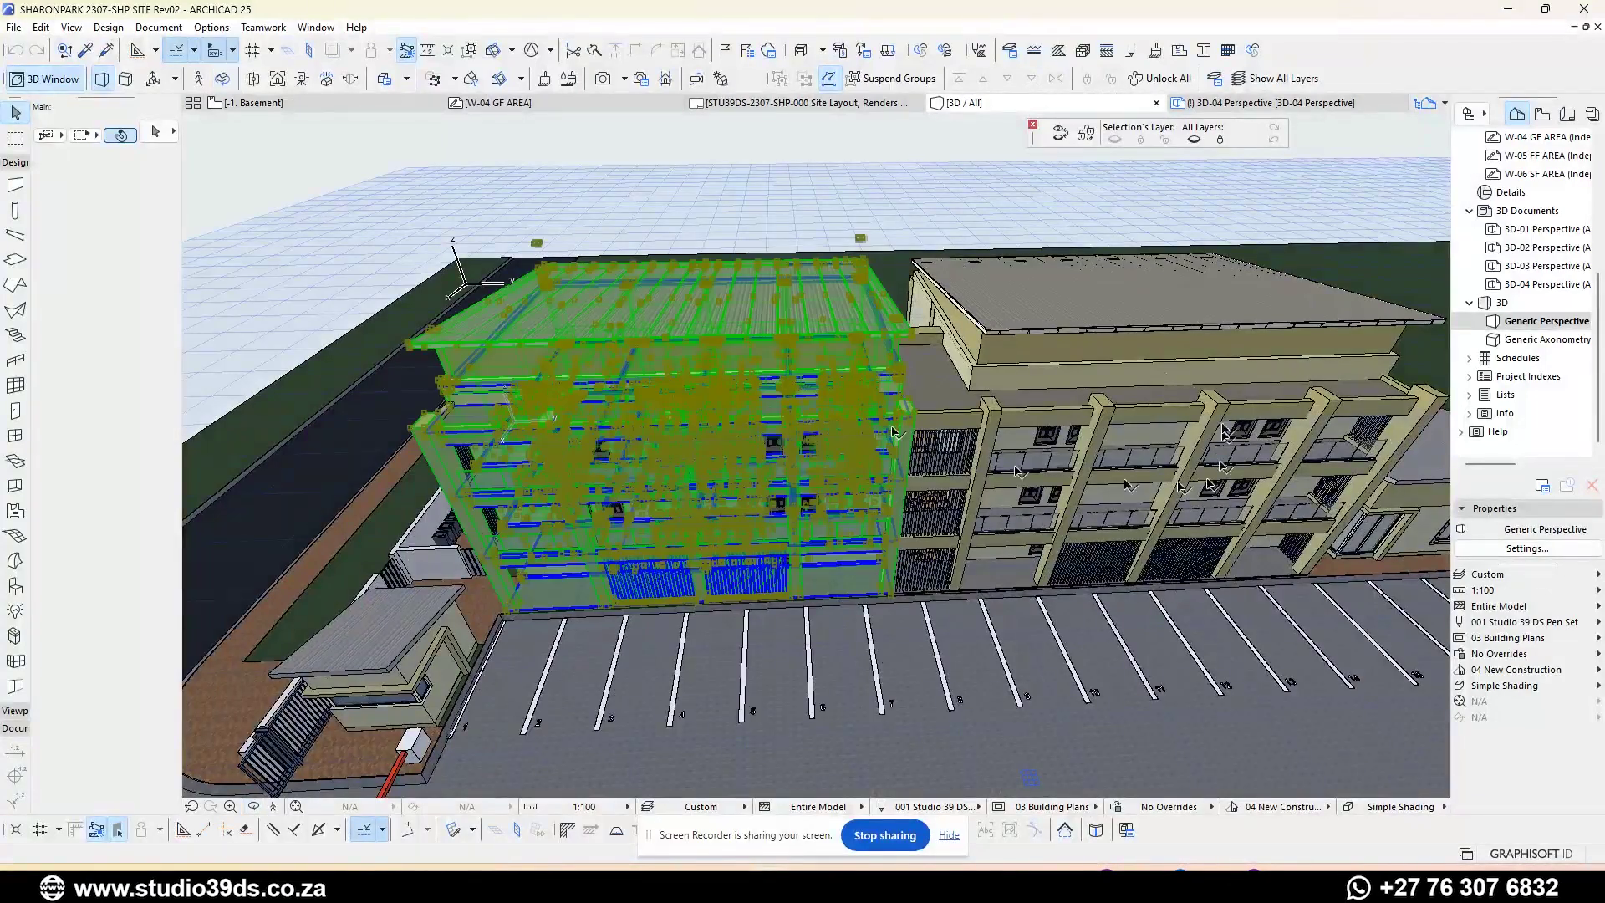
{"action": "left_click", "coordinate": [1200, 335]}
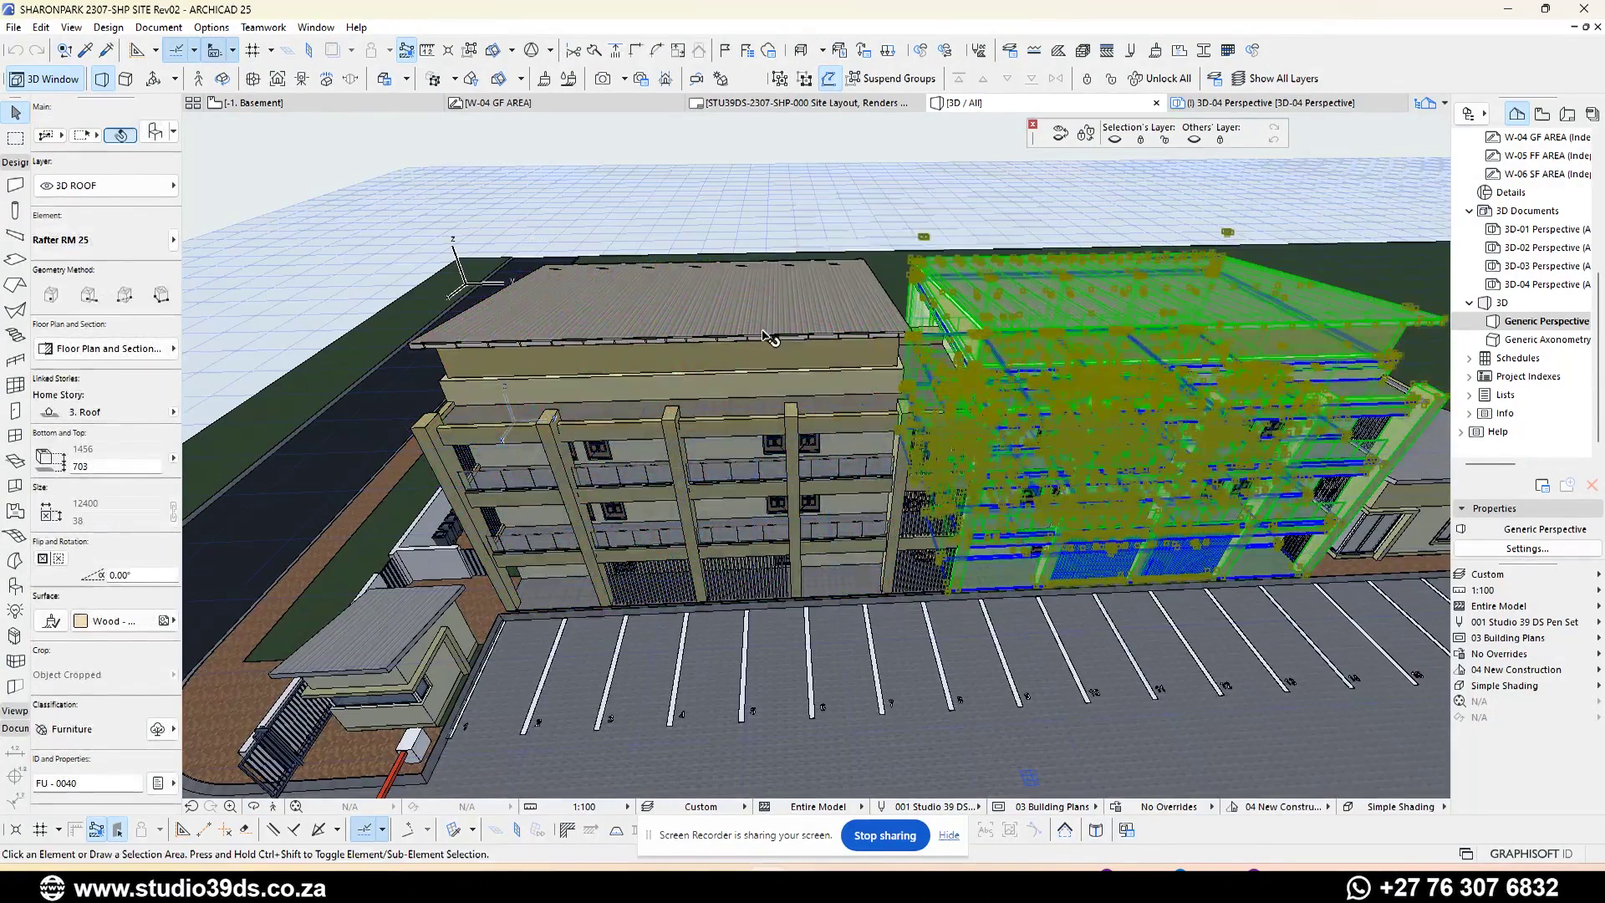
{"action": "key", "text": "Escape"}
- Inspect the staircase between the two joined blocks and select the grouped steel column screen in front of it
{"action": "scroll", "coordinate": [896, 481], "scroll_direction": "up", "scroll_amount": 3}
{"action": "scroll", "coordinate": [762, 459], "scroll_direction": "down", "scroll_amount": 1}
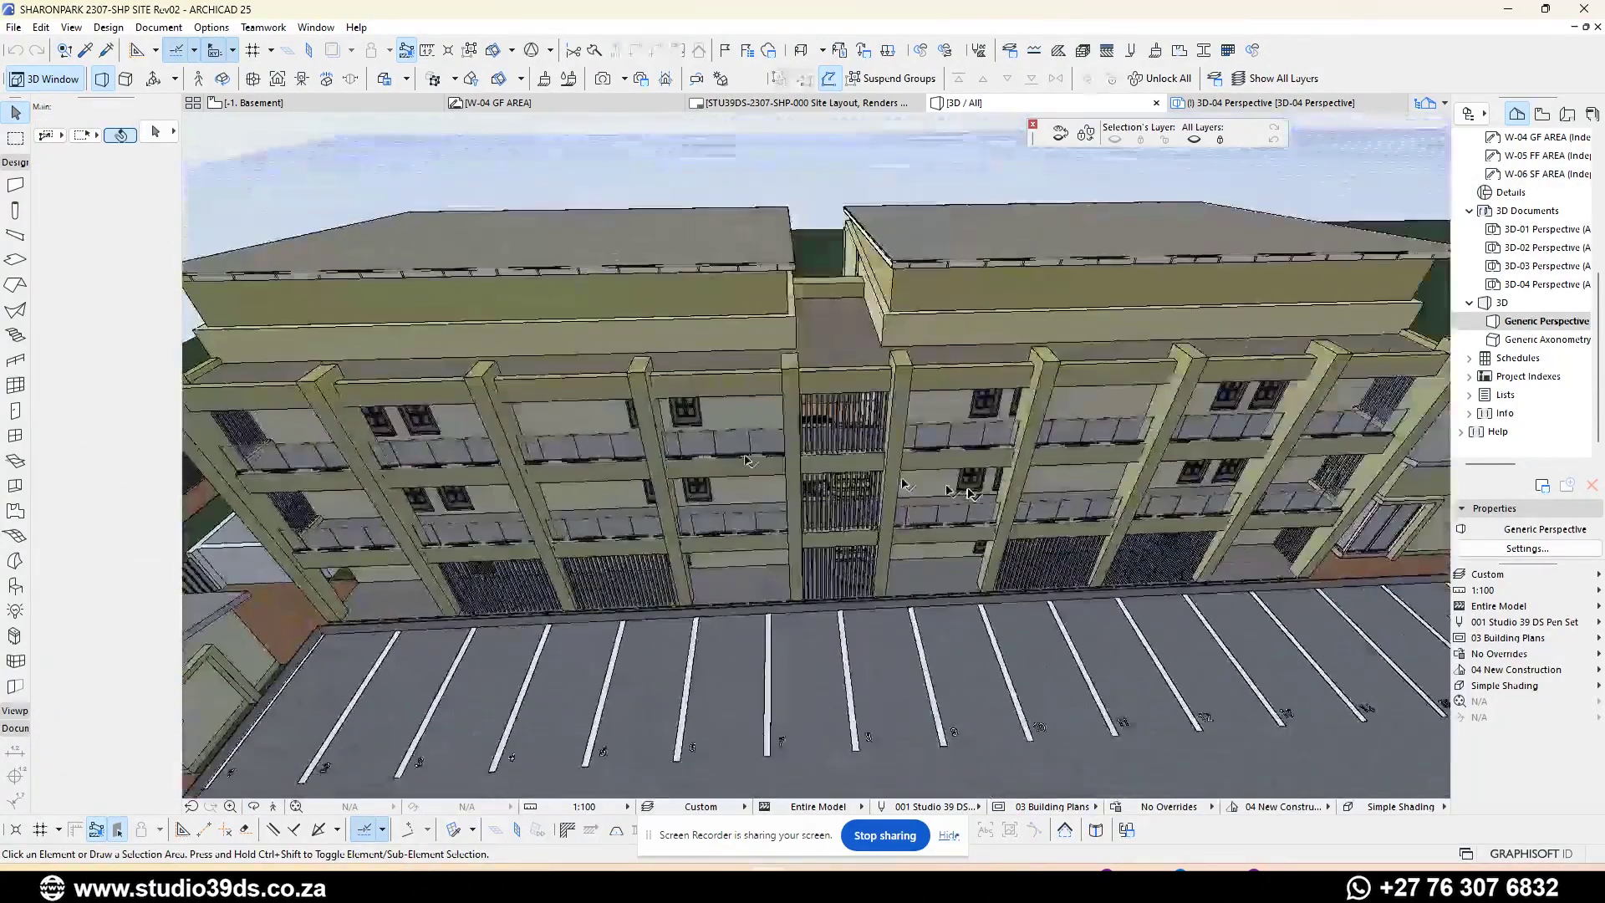
{"action": "scroll", "coordinate": [884, 470], "scroll_direction": "up", "scroll_amount": 5}
{"action": "scroll", "coordinate": [748, 311], "scroll_direction": "up", "scroll_amount": 3}
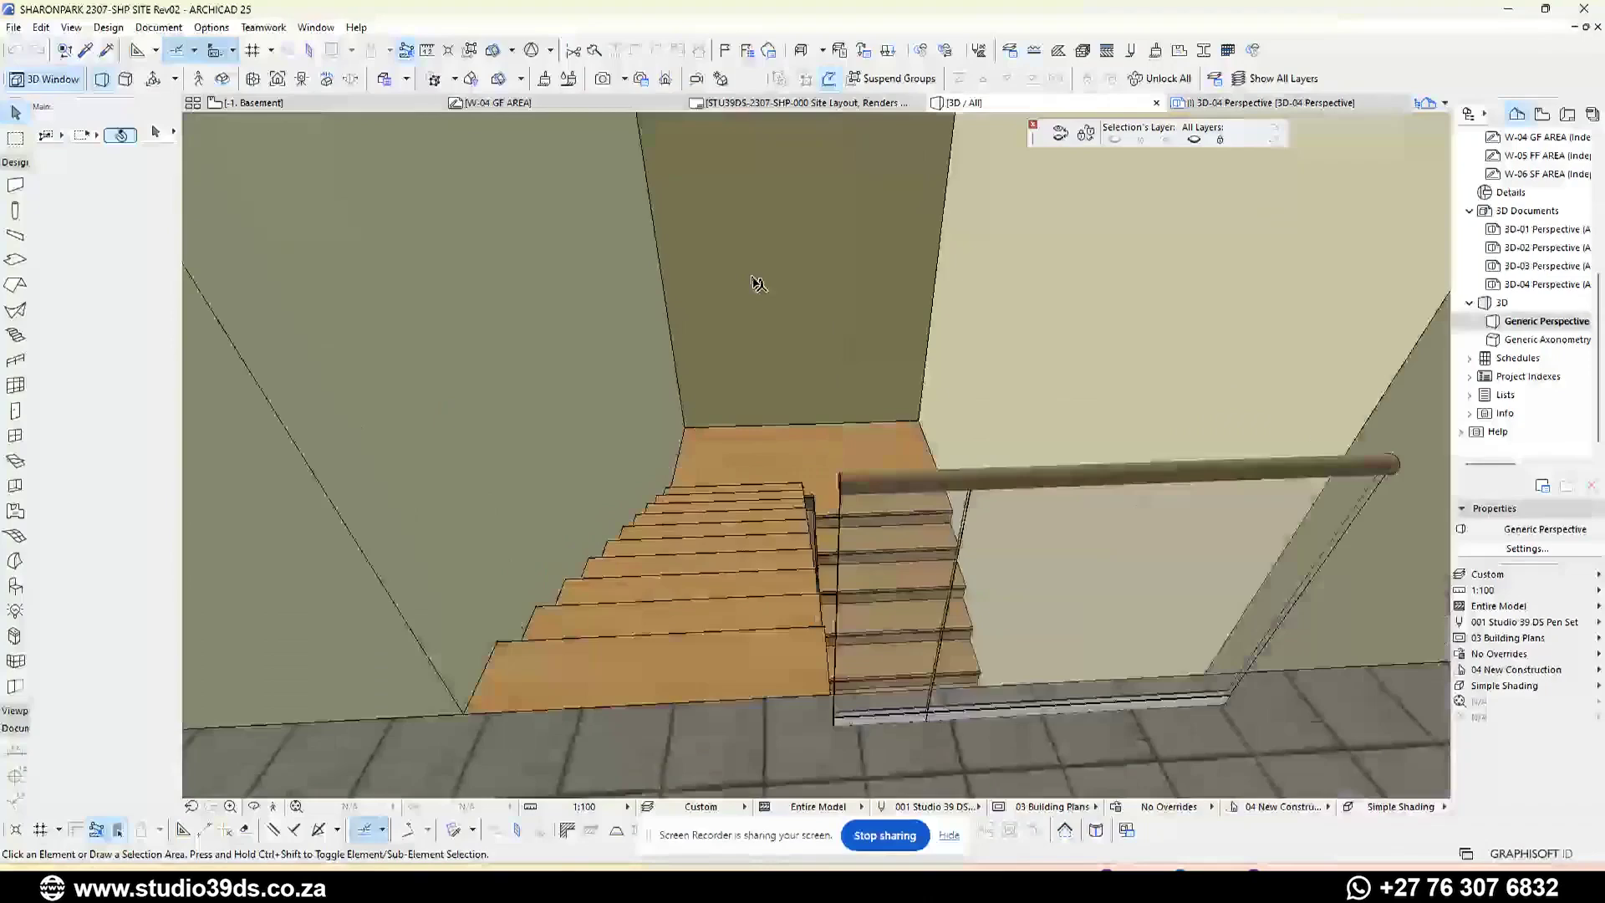
{"action": "scroll", "coordinate": [778, 334], "scroll_direction": "down", "scroll_amount": 10}
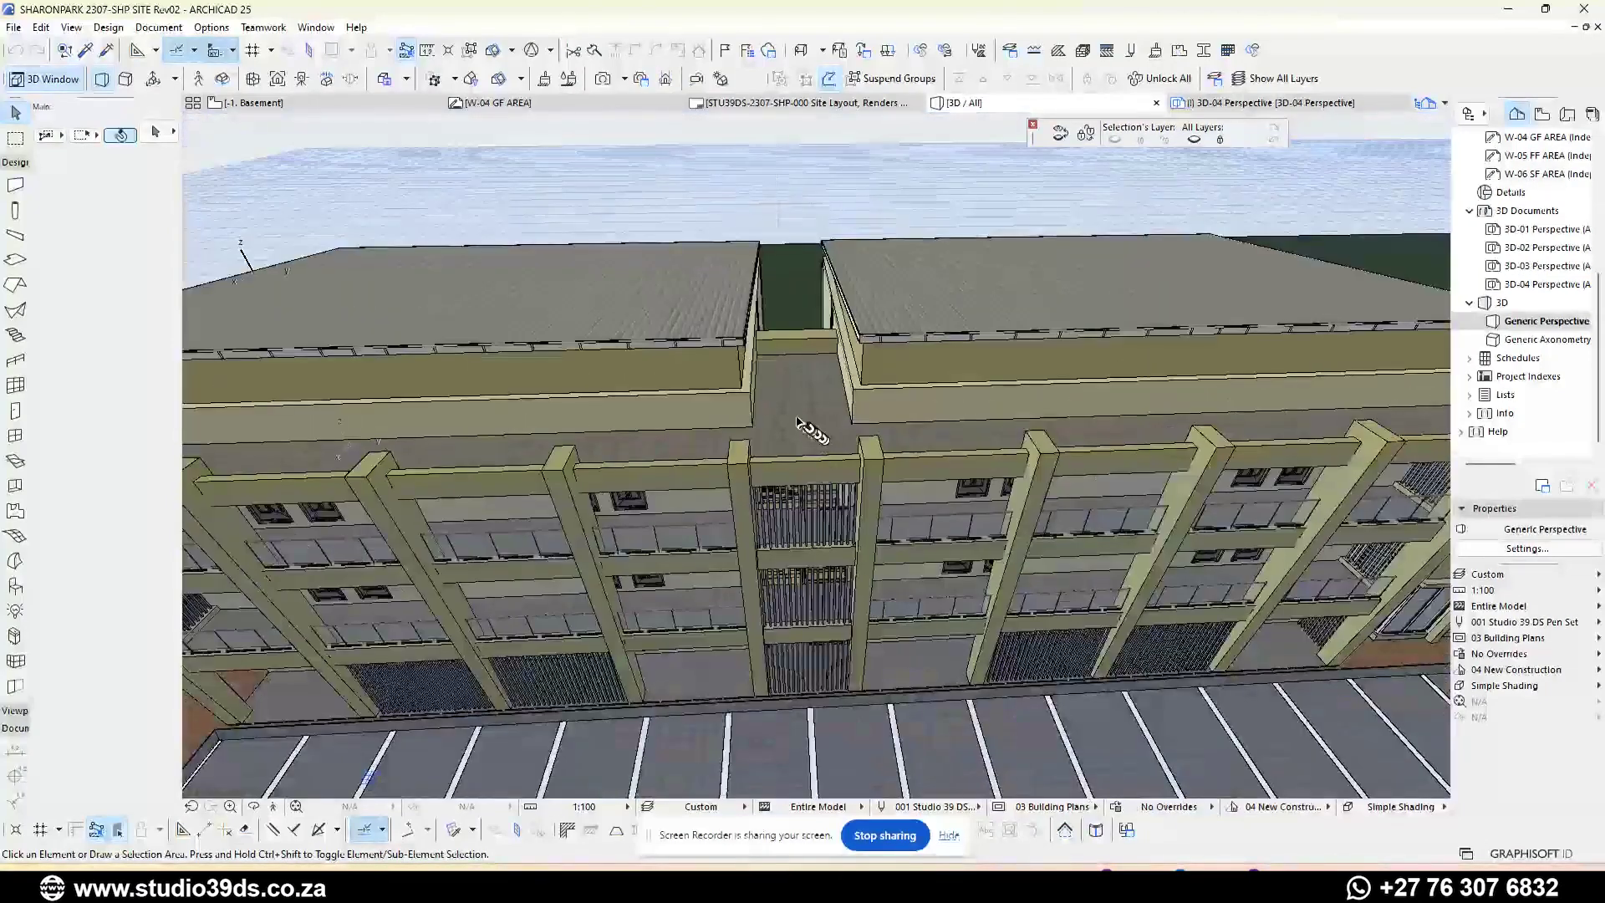
{"action": "left_click", "coordinate": [817, 443]}
{"action": "left_click", "coordinate": [815, 575]}
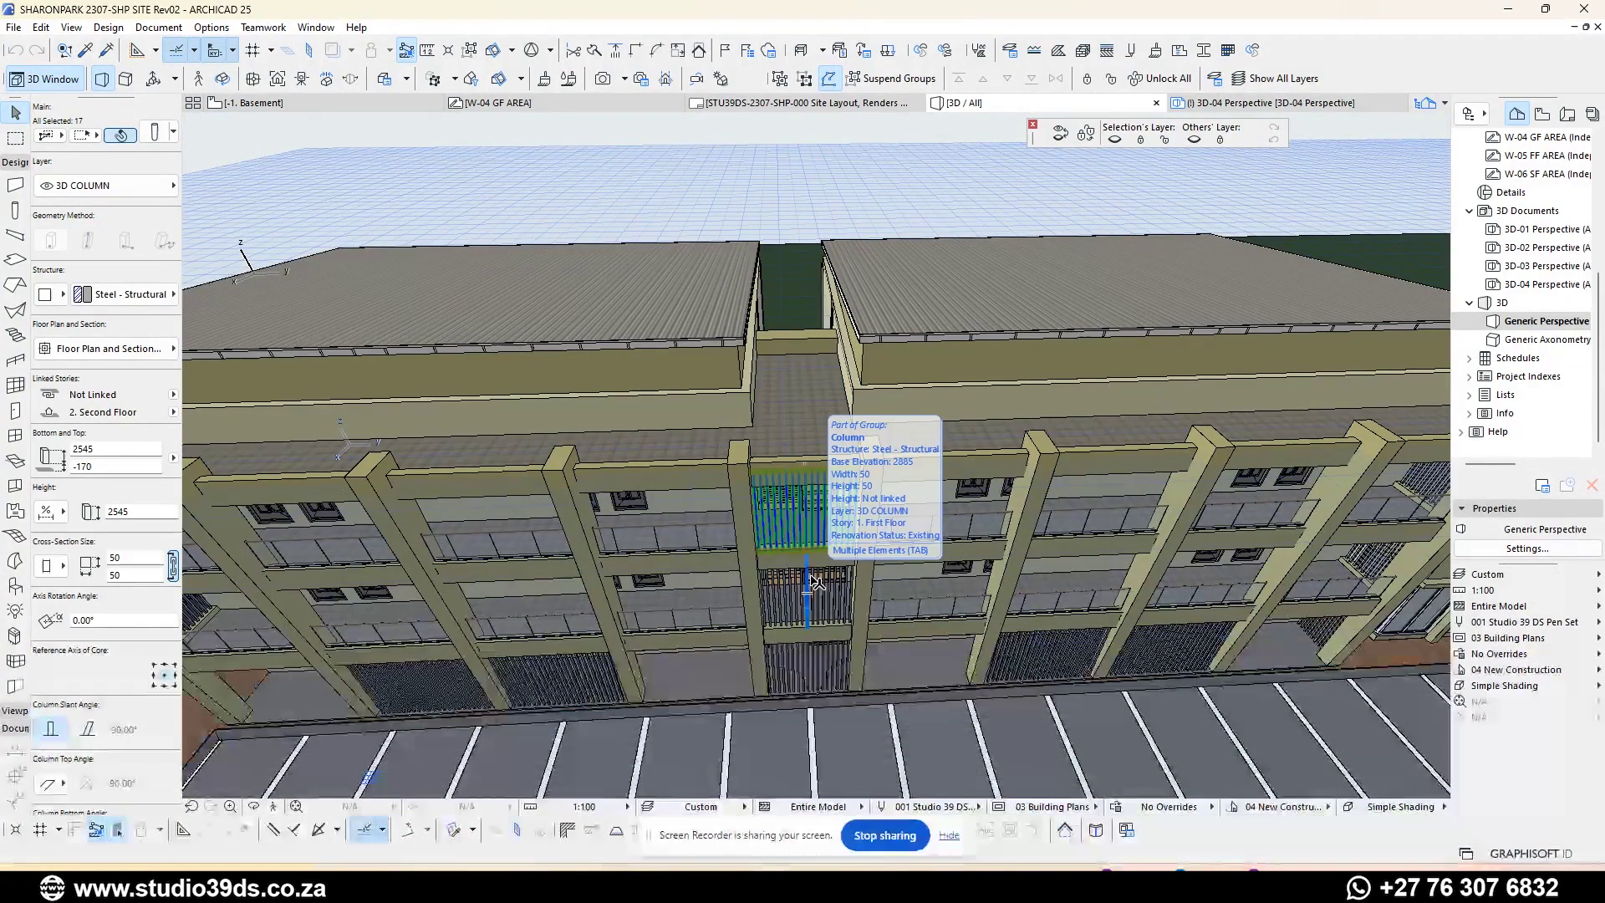
- Select the guardhouse beside the entrance gate and inspect it up close
{"action": "scroll", "coordinate": [812, 577], "scroll_direction": "down", "scroll_amount": 5}
{"action": "scroll", "coordinate": [838, 587], "scroll_direction": "up", "scroll_amount": 1}
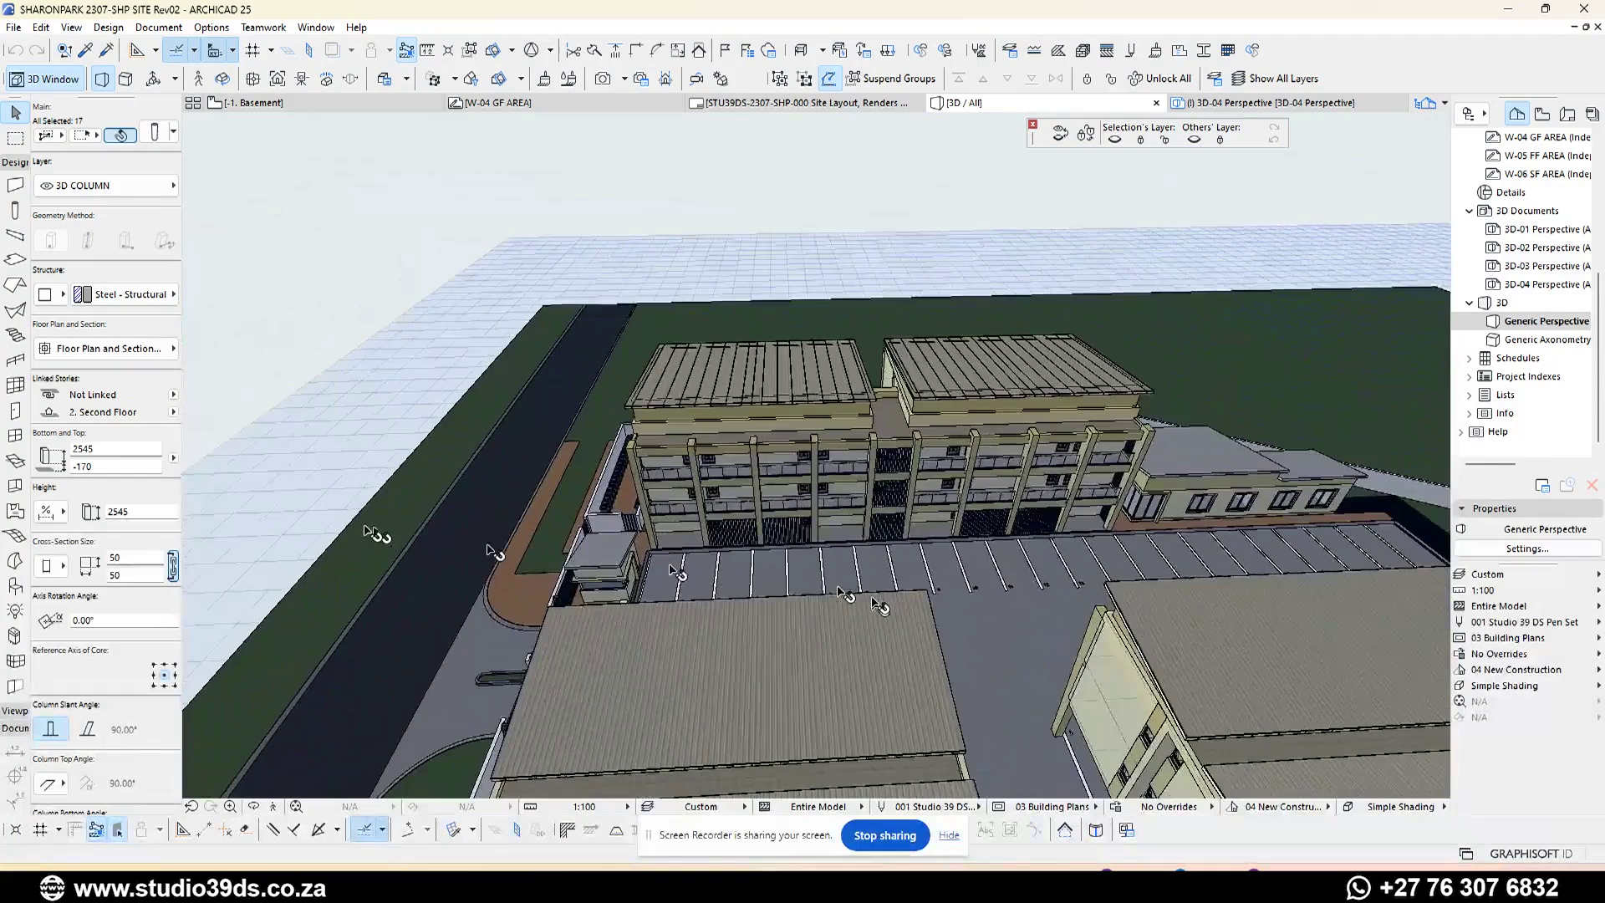
{"action": "scroll", "coordinate": [575, 386], "scroll_direction": "up", "scroll_amount": 5}
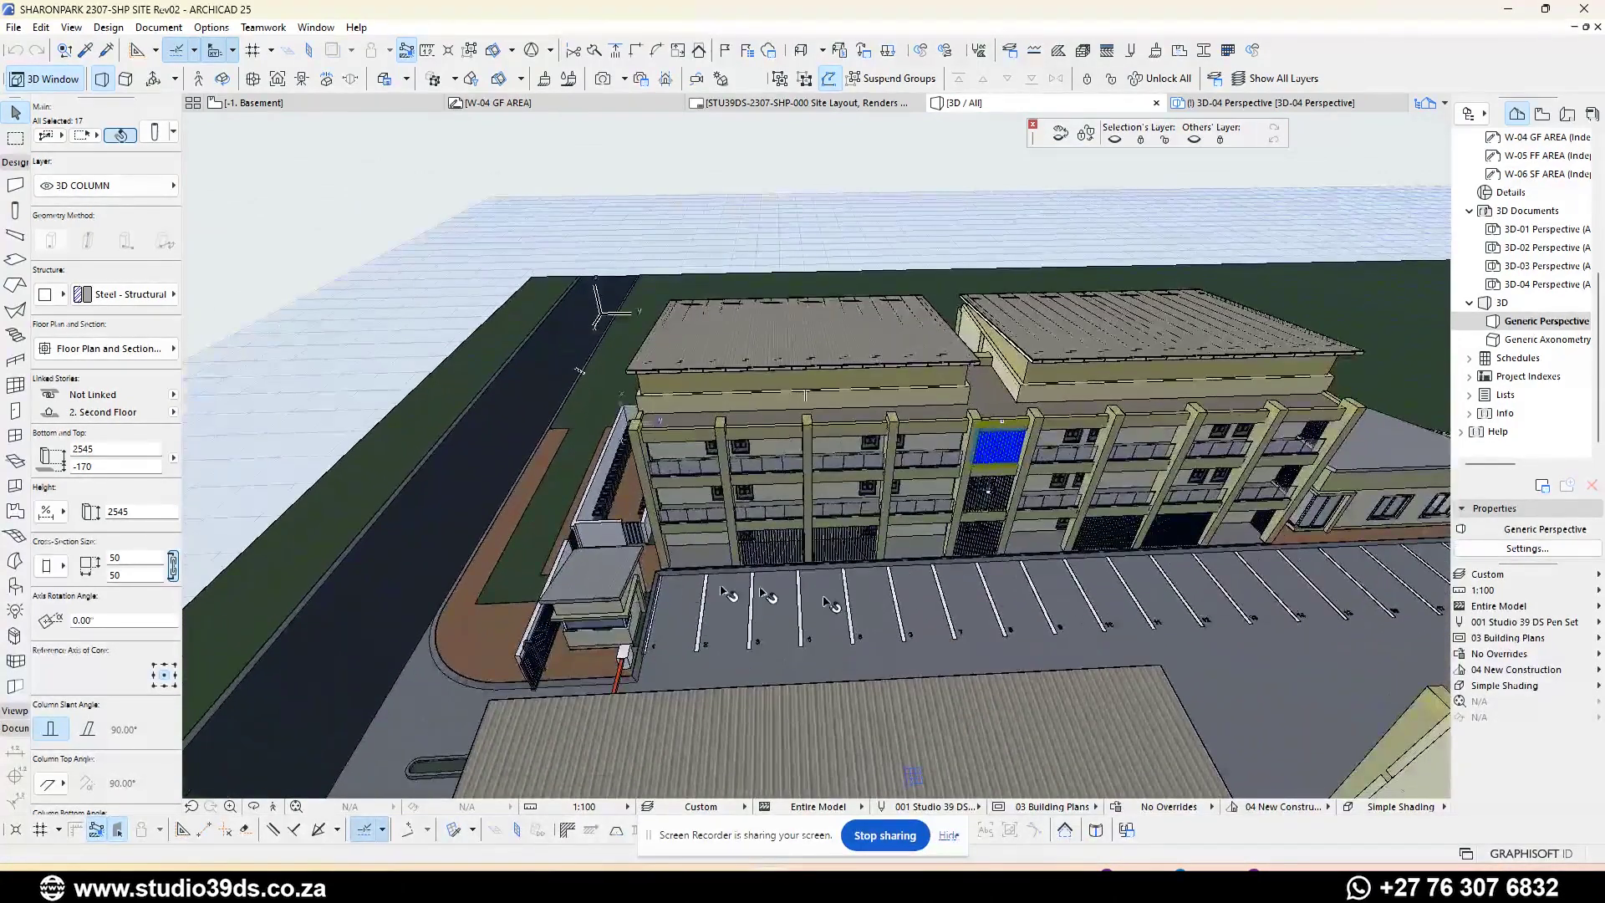
{"action": "left_click", "coordinate": [593, 603]}
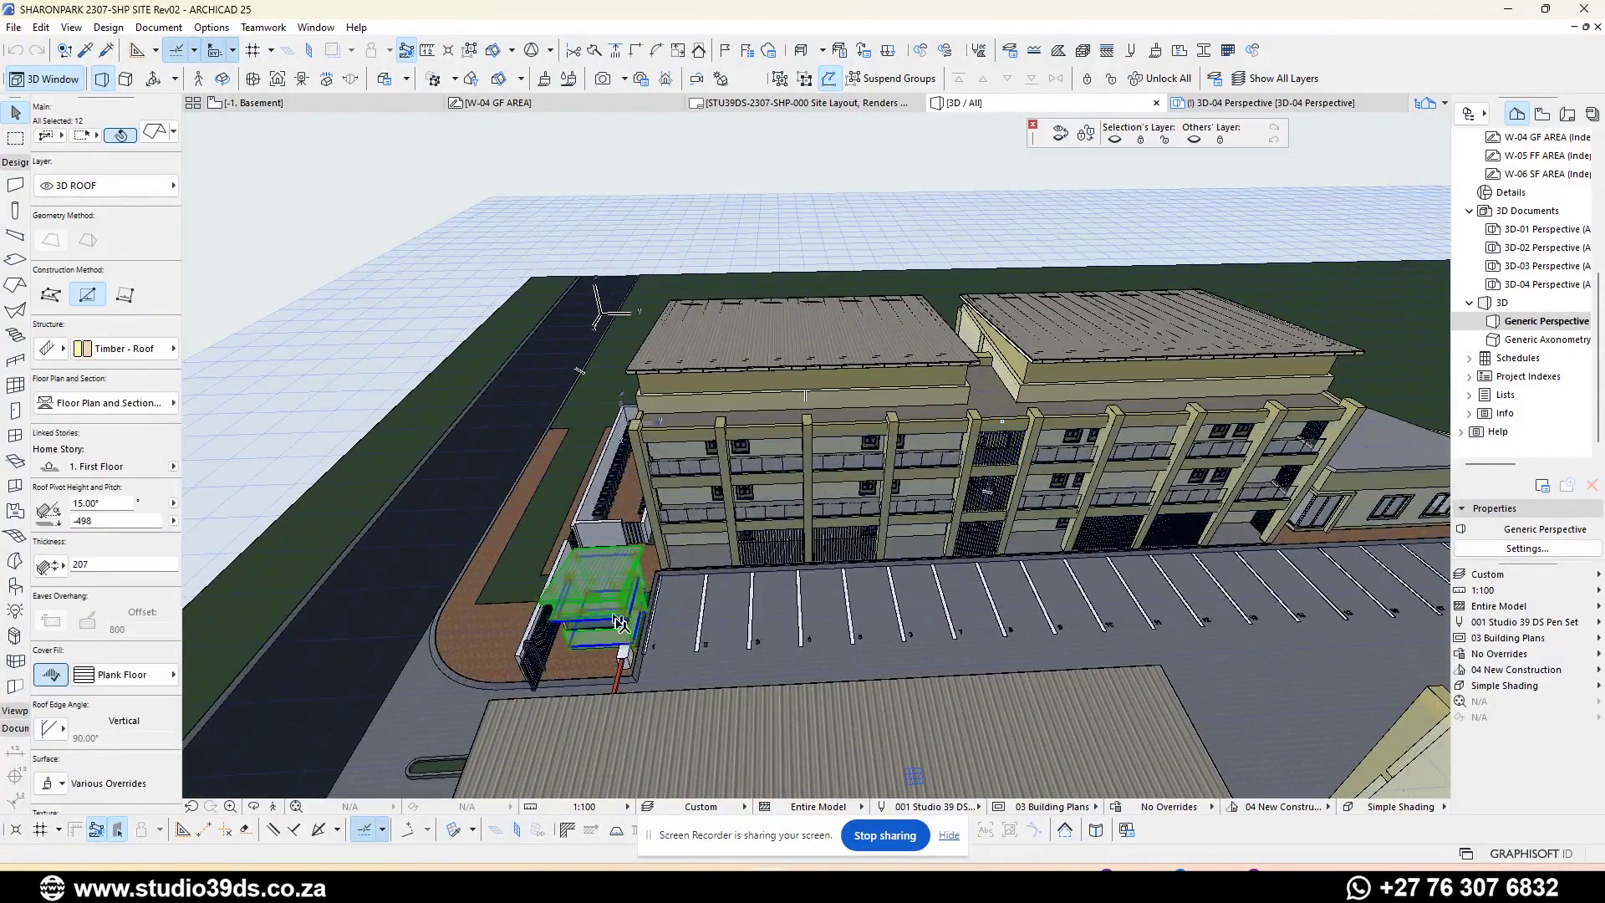
{"action": "scroll", "coordinate": [619, 622], "scroll_direction": "up", "scroll_amount": 5}
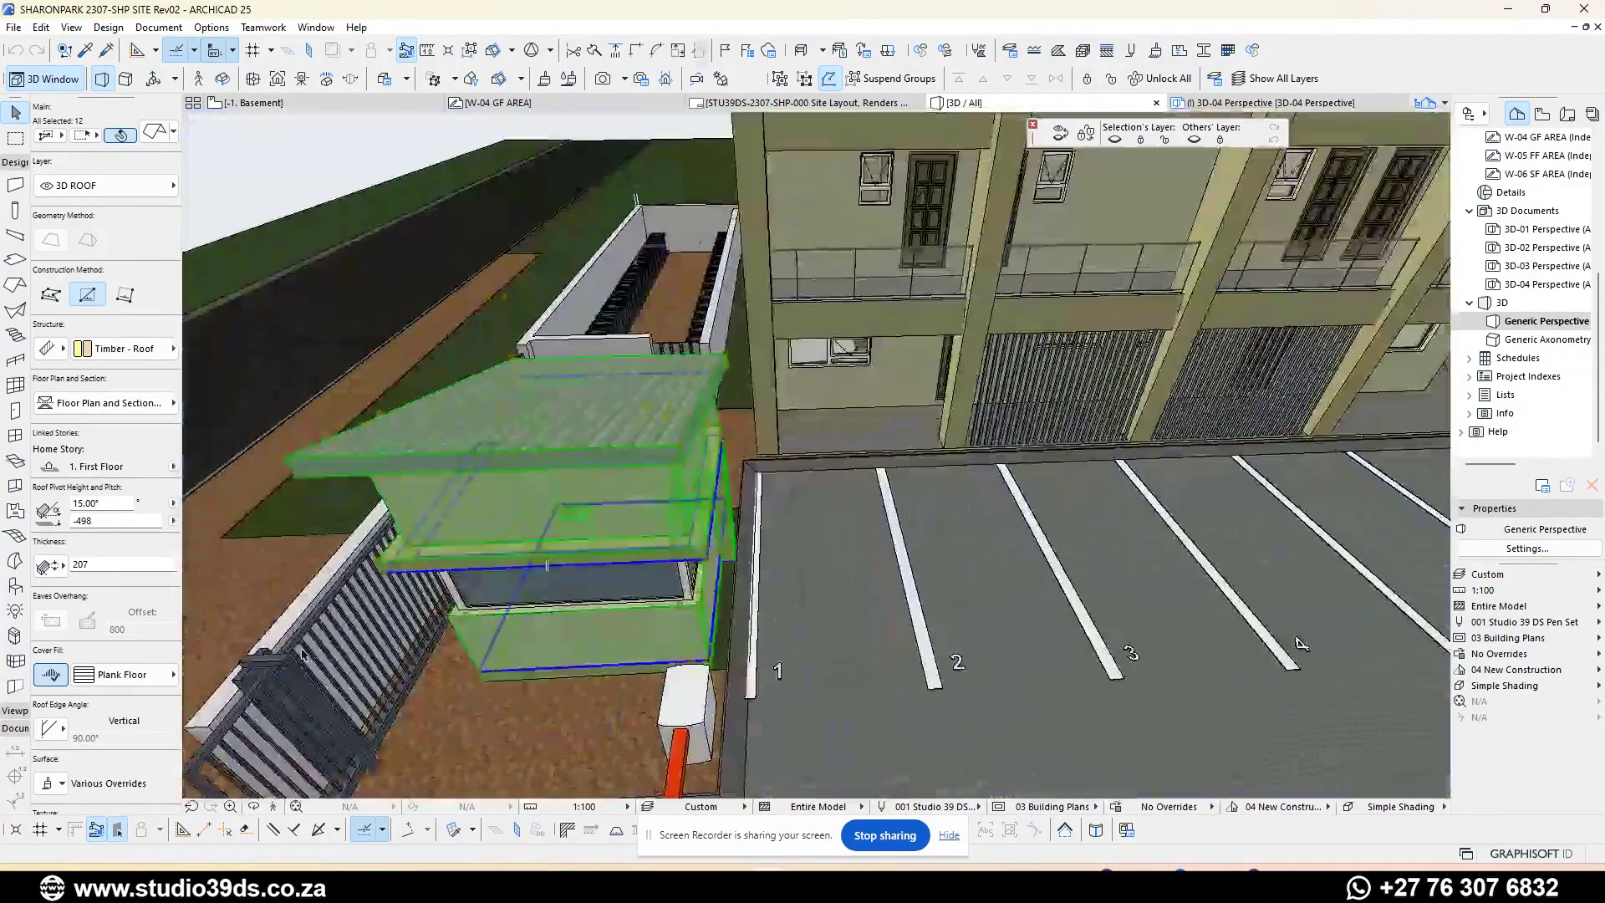
{"action": "scroll", "coordinate": [150, 635], "scroll_direction": "down", "scroll_amount": 5}
{"action": "scroll", "coordinate": [433, 572], "scroll_direction": "down", "scroll_amount": 10}
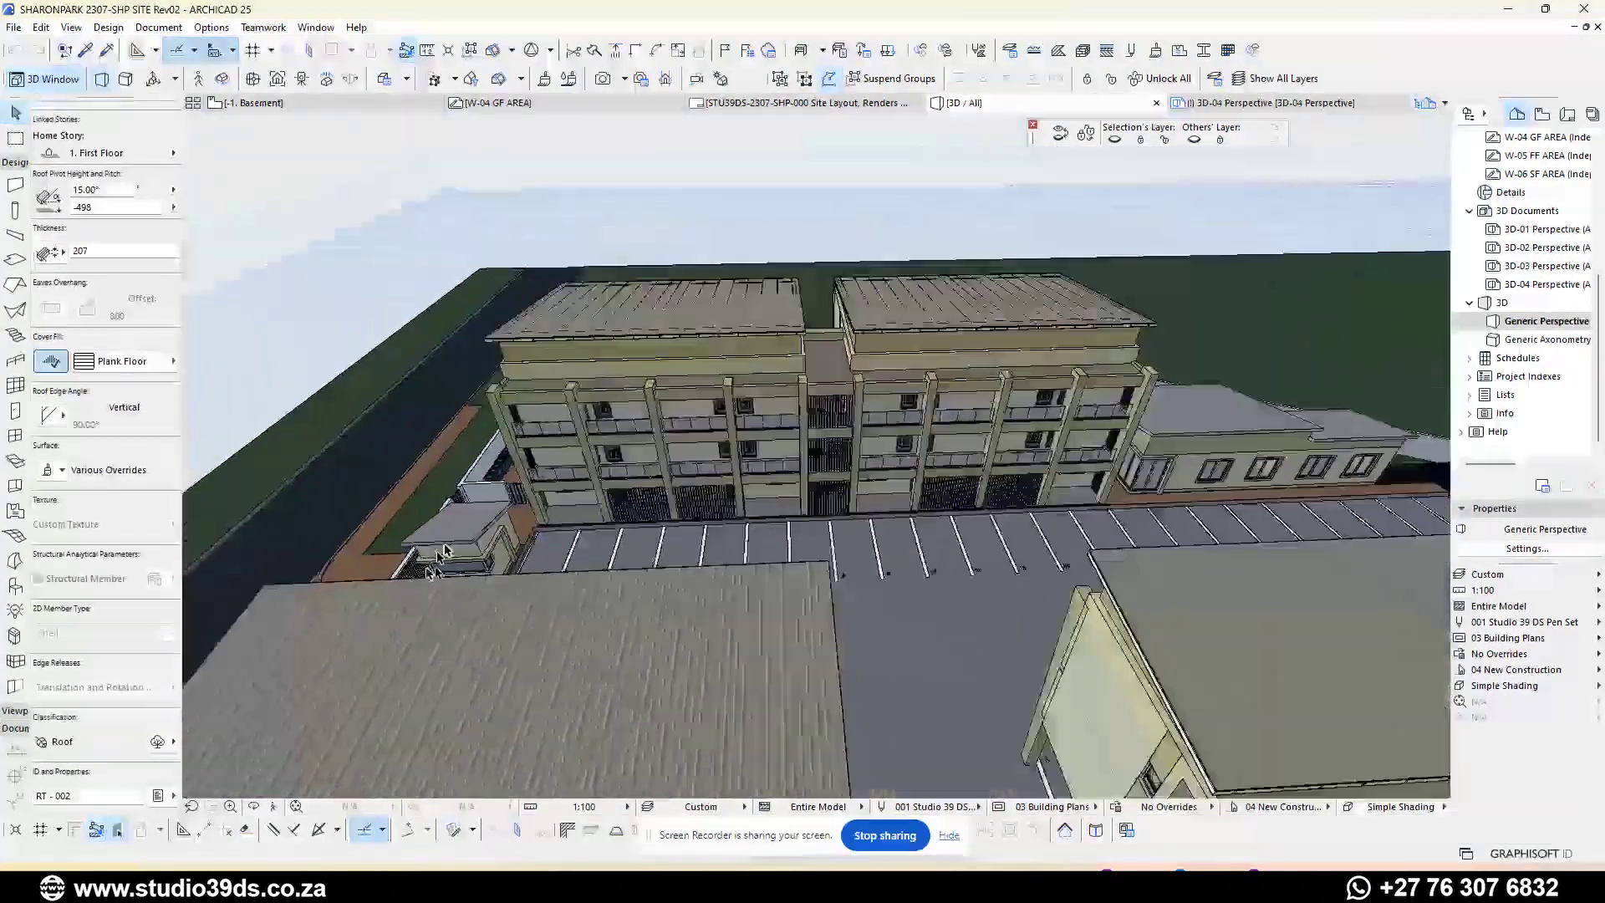
- Select the single-storey building beside the long block and inspect it together with the rear end of the site
{"action": "scroll", "coordinate": [1253, 463], "scroll_direction": "up", "scroll_amount": 5}
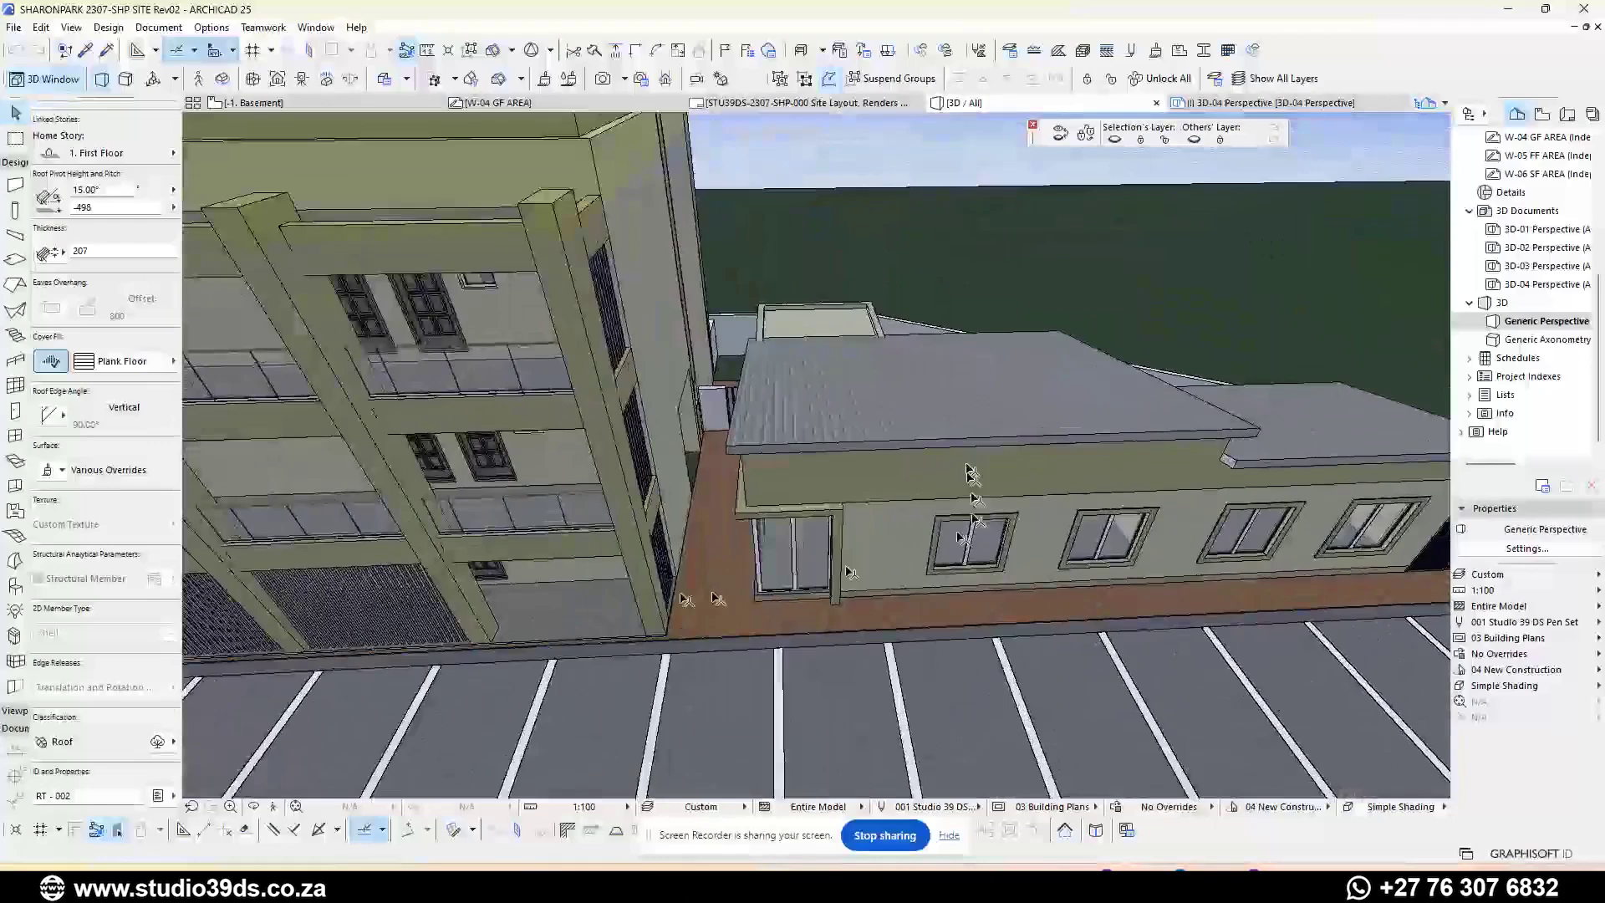
{"action": "scroll", "coordinate": [334, 598], "scroll_direction": "down", "scroll_amount": 3}
{"action": "scroll", "coordinate": [1068, 574], "scroll_direction": "up", "scroll_amount": 3}
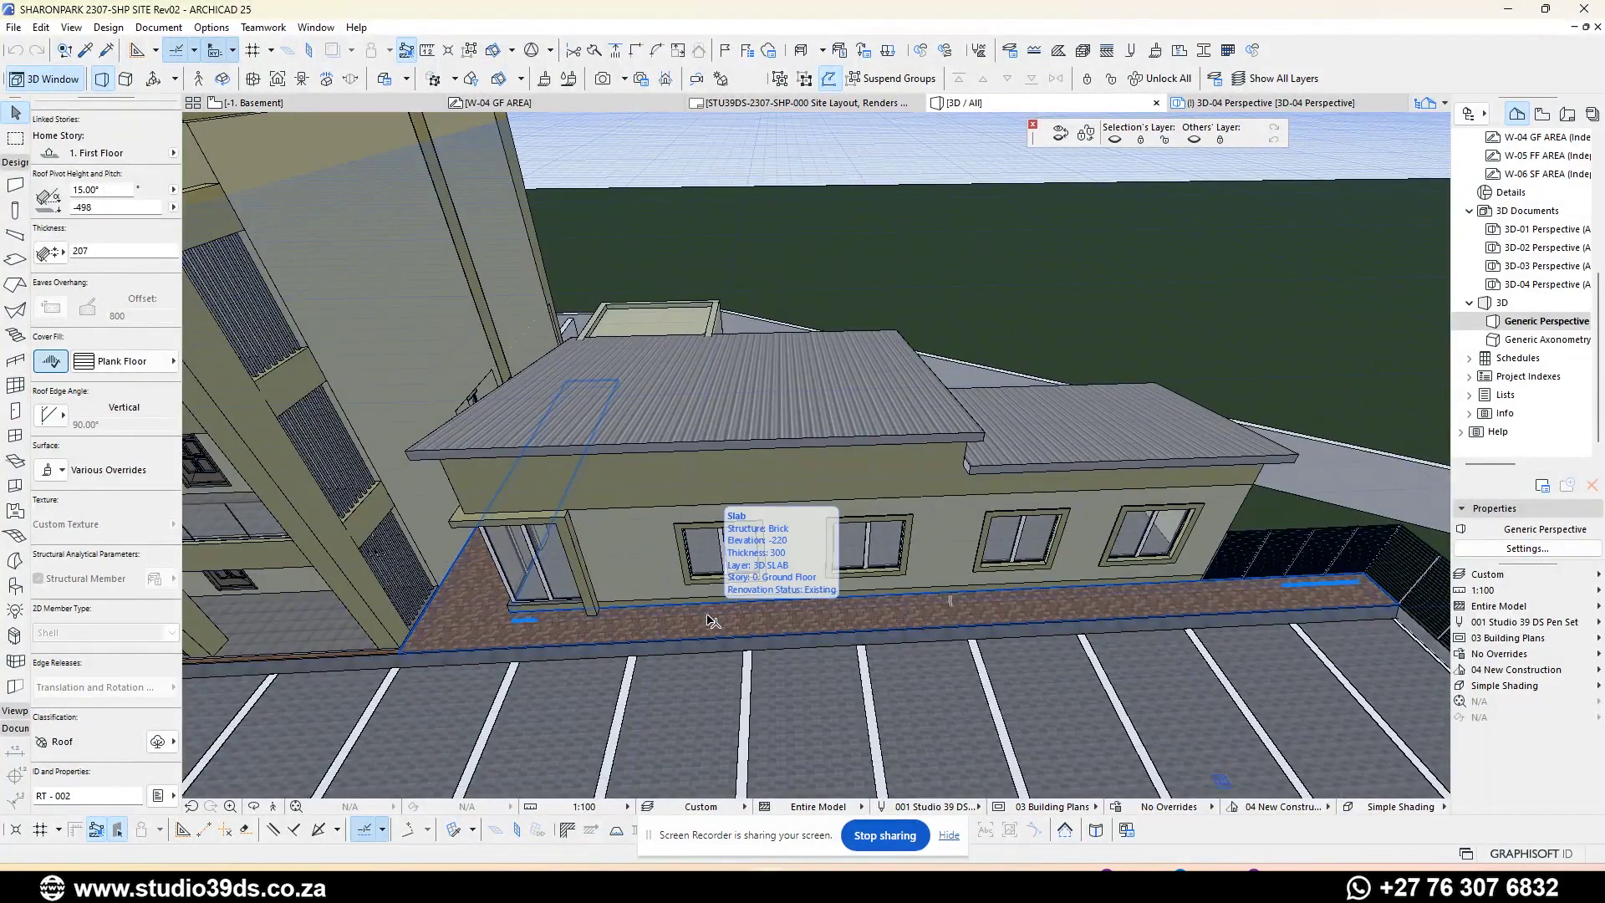
{"action": "left_click", "coordinate": [637, 478]}
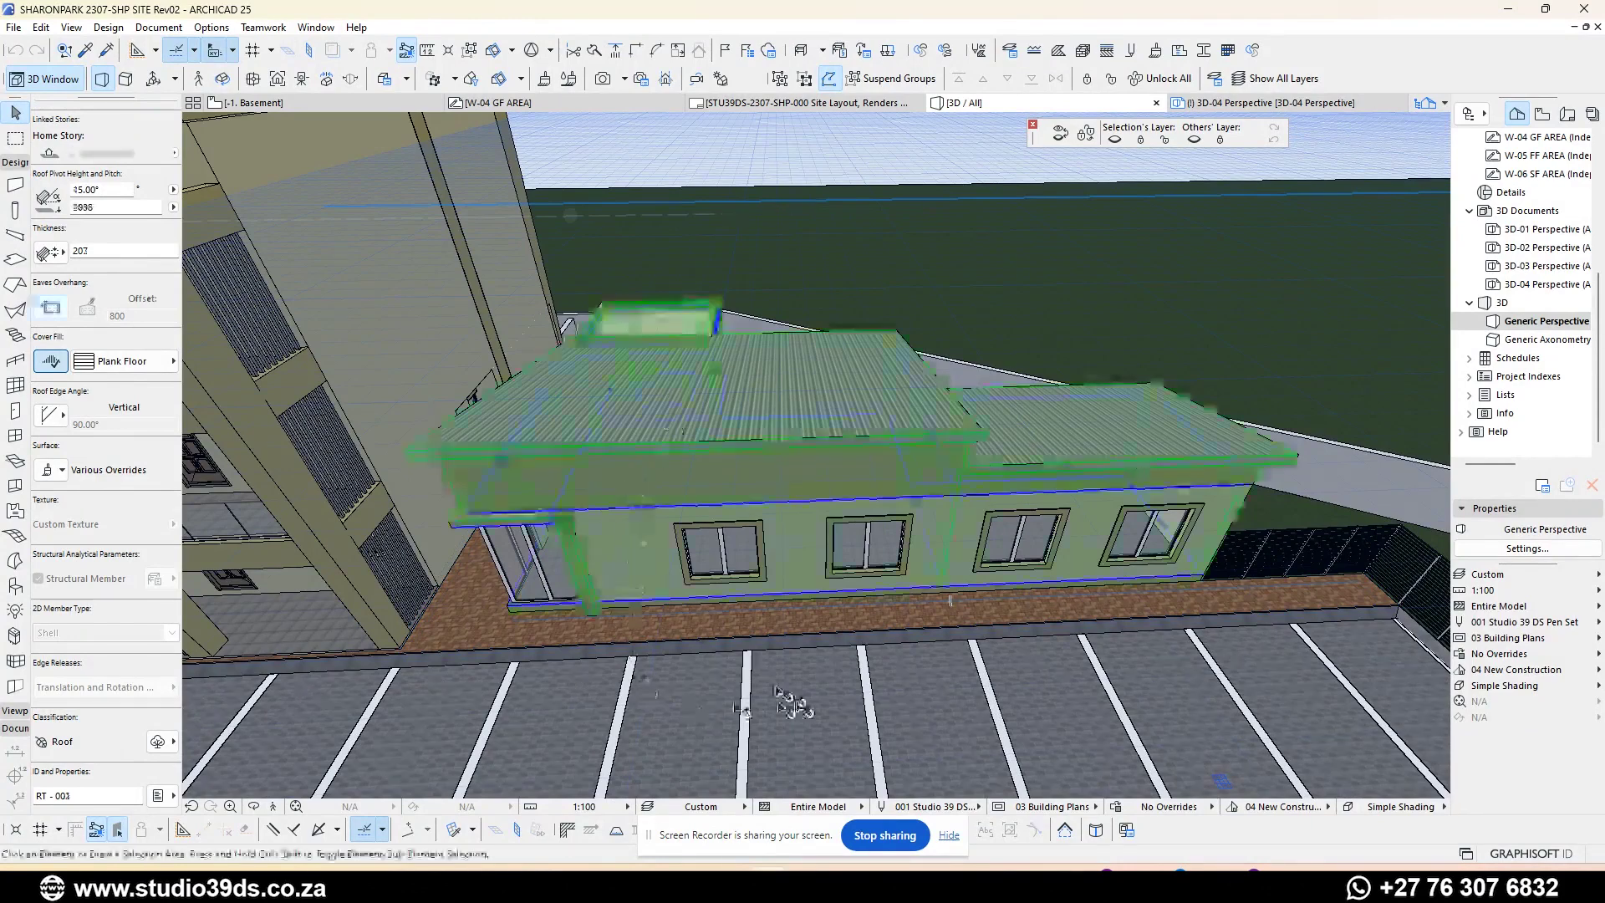
{"action": "middle_click_drag", "start_coordinate": [961, 423], "coordinate": [384, 445], "text": "shift"}
{"action": "middle_click_drag", "start_coordinate": [480, 462], "coordinate": [651, 420], "text": "shift"}
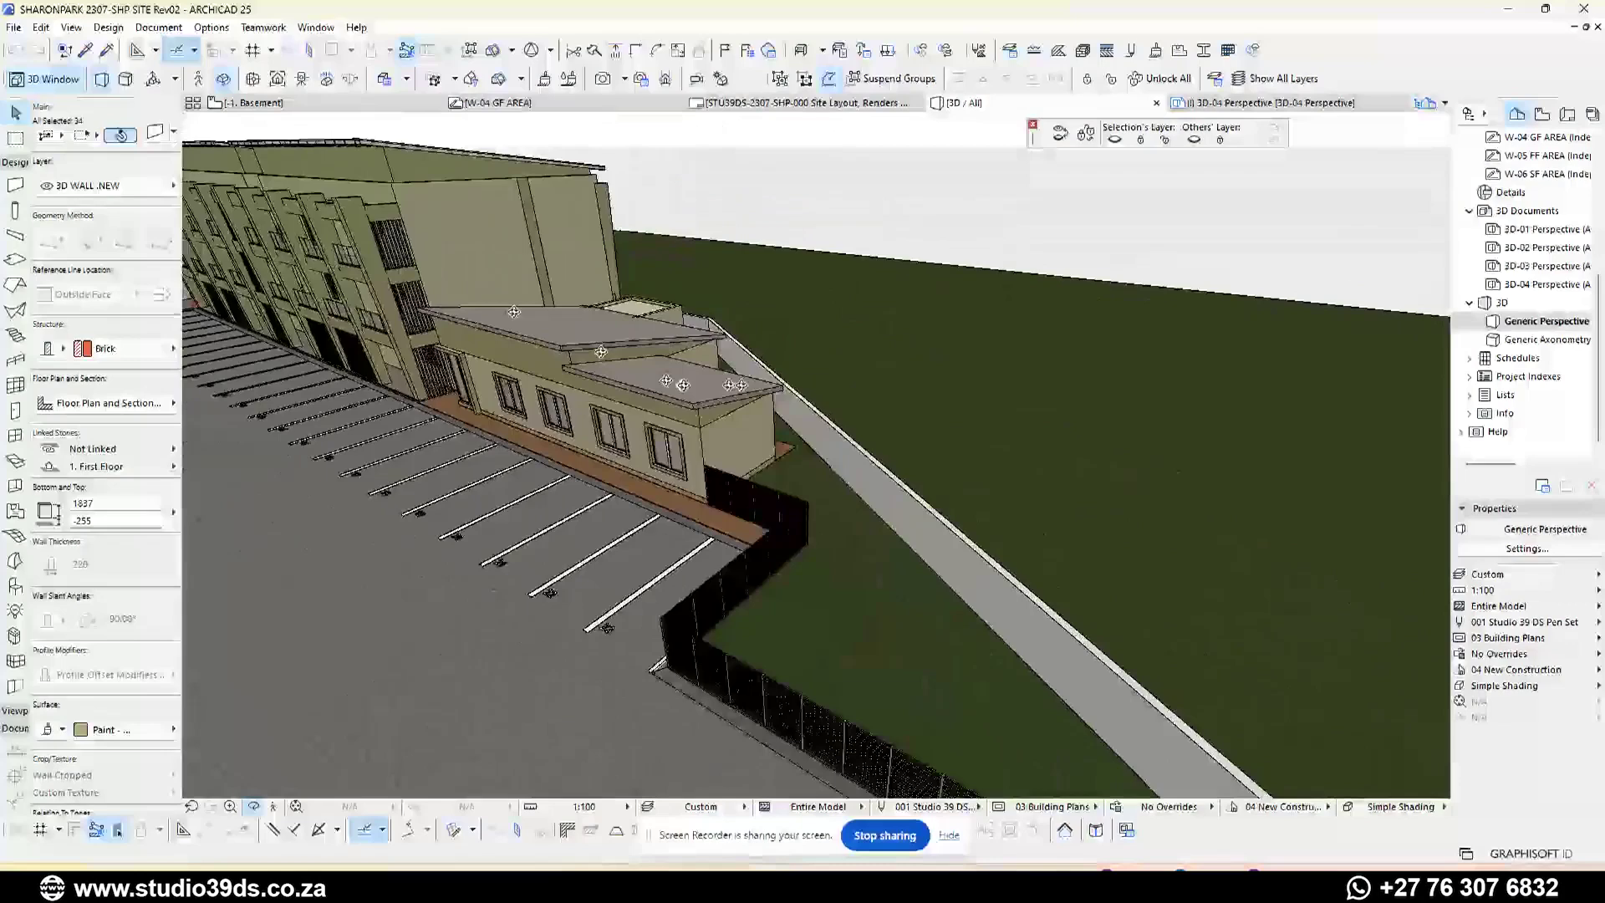
{"action": "scroll", "coordinate": [826, 384], "scroll_direction": "down", "scroll_amount": 5}
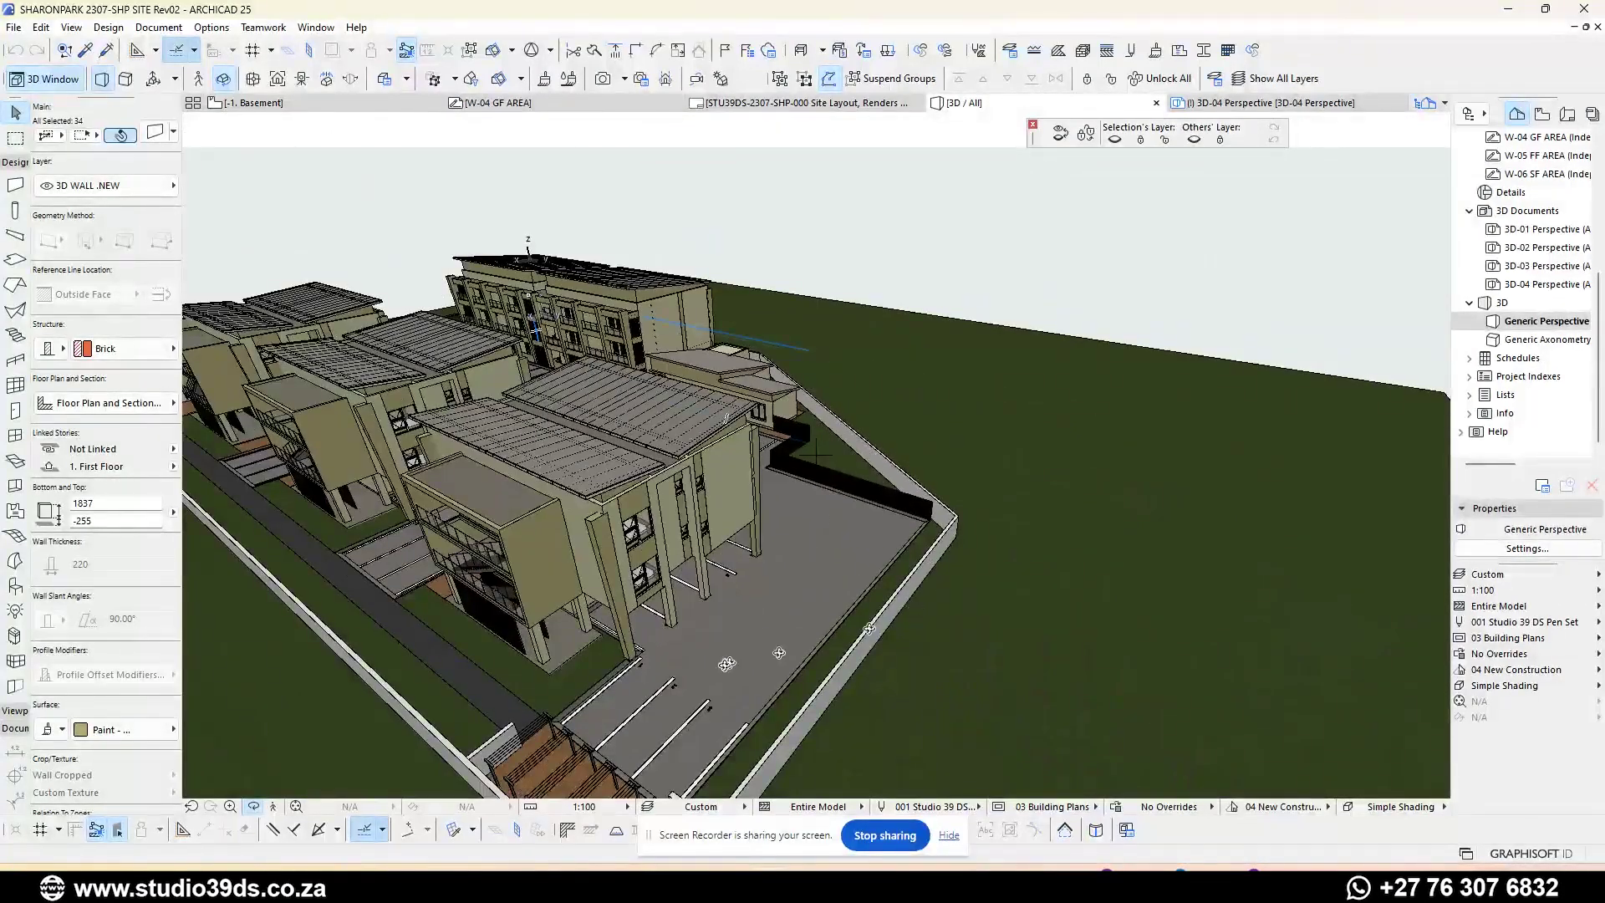
- Inspect the entrance gate and boom barrier in 3D, and view both building rows along the central parking lane from above
{"action": "scroll", "coordinate": [884, 469], "scroll_direction": "down", "scroll_amount": 3}
{"action": "left_click_drag", "start_coordinate": [477, 540], "coordinate": [991, 652]}
{"action": "scroll", "coordinate": [993, 631], "scroll_direction": "up", "scroll_amount": 3}
{"action": "scroll", "coordinate": [980, 550], "scroll_direction": "up", "scroll_amount": 5}
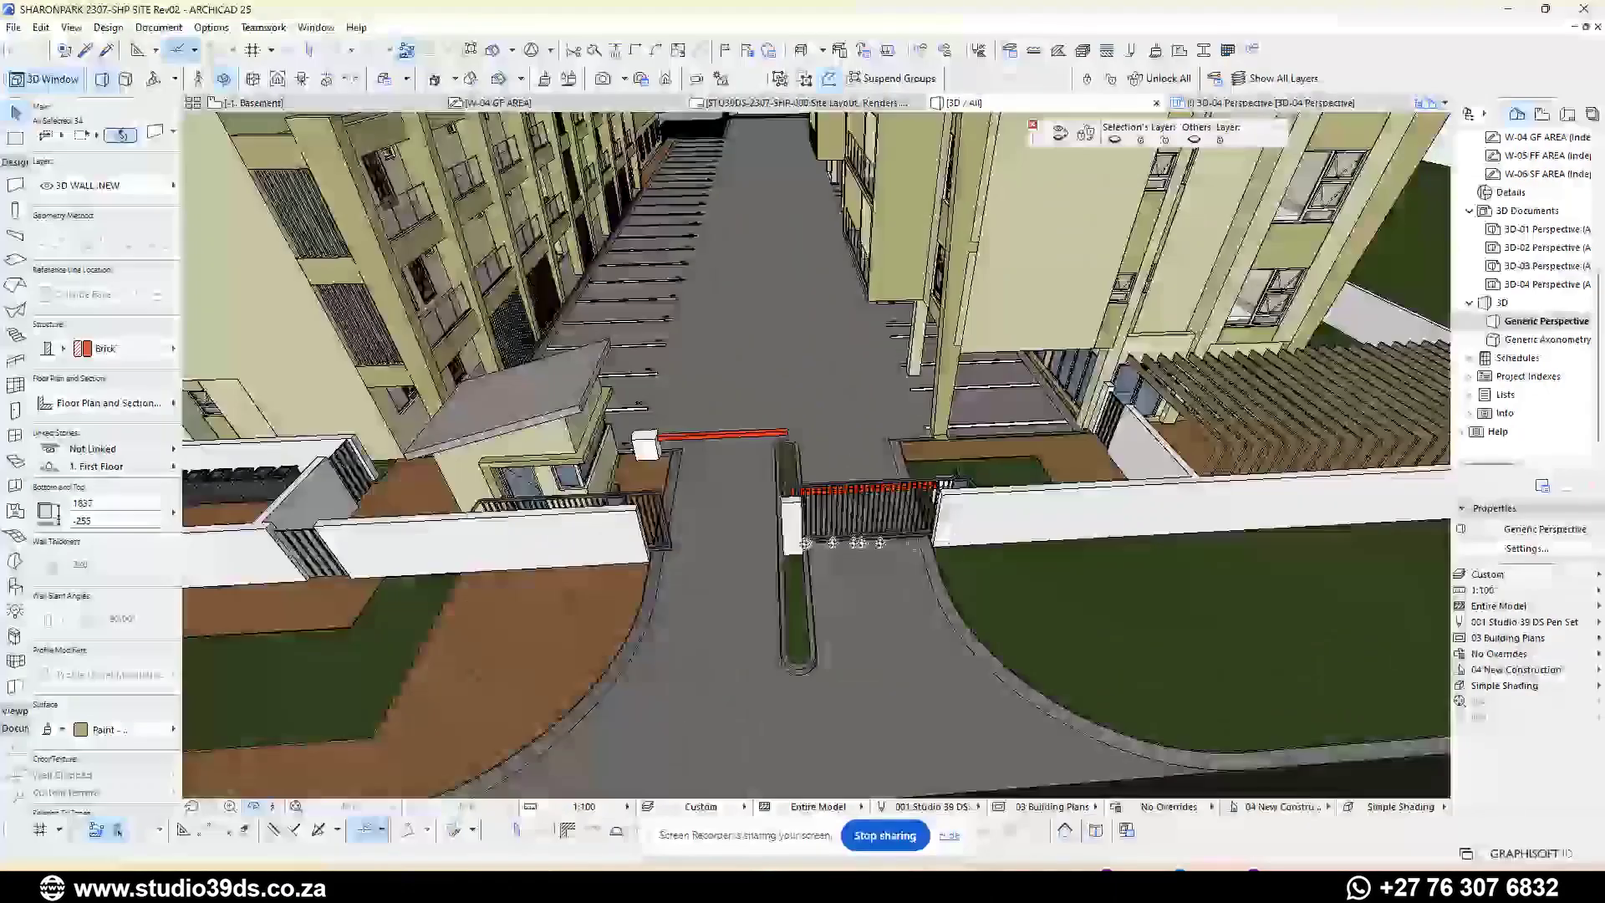
{"action": "scroll", "coordinate": [816, 455], "scroll_direction": "down", "scroll_amount": 3}
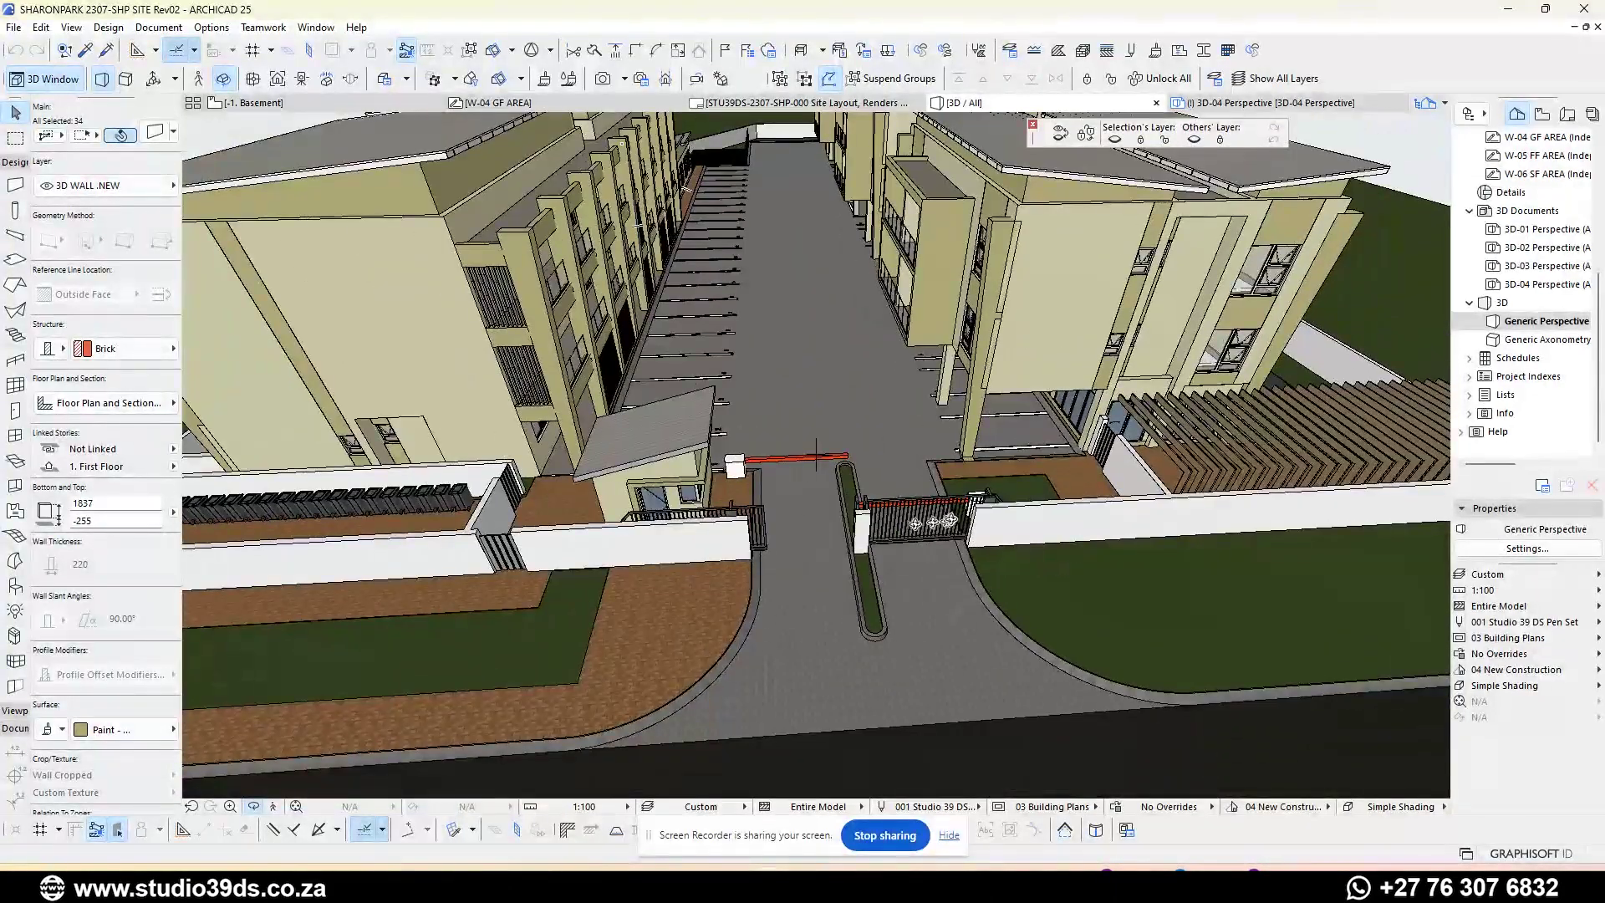
{"action": "scroll", "coordinate": [816, 456], "scroll_direction": "down", "scroll_amount": 3}
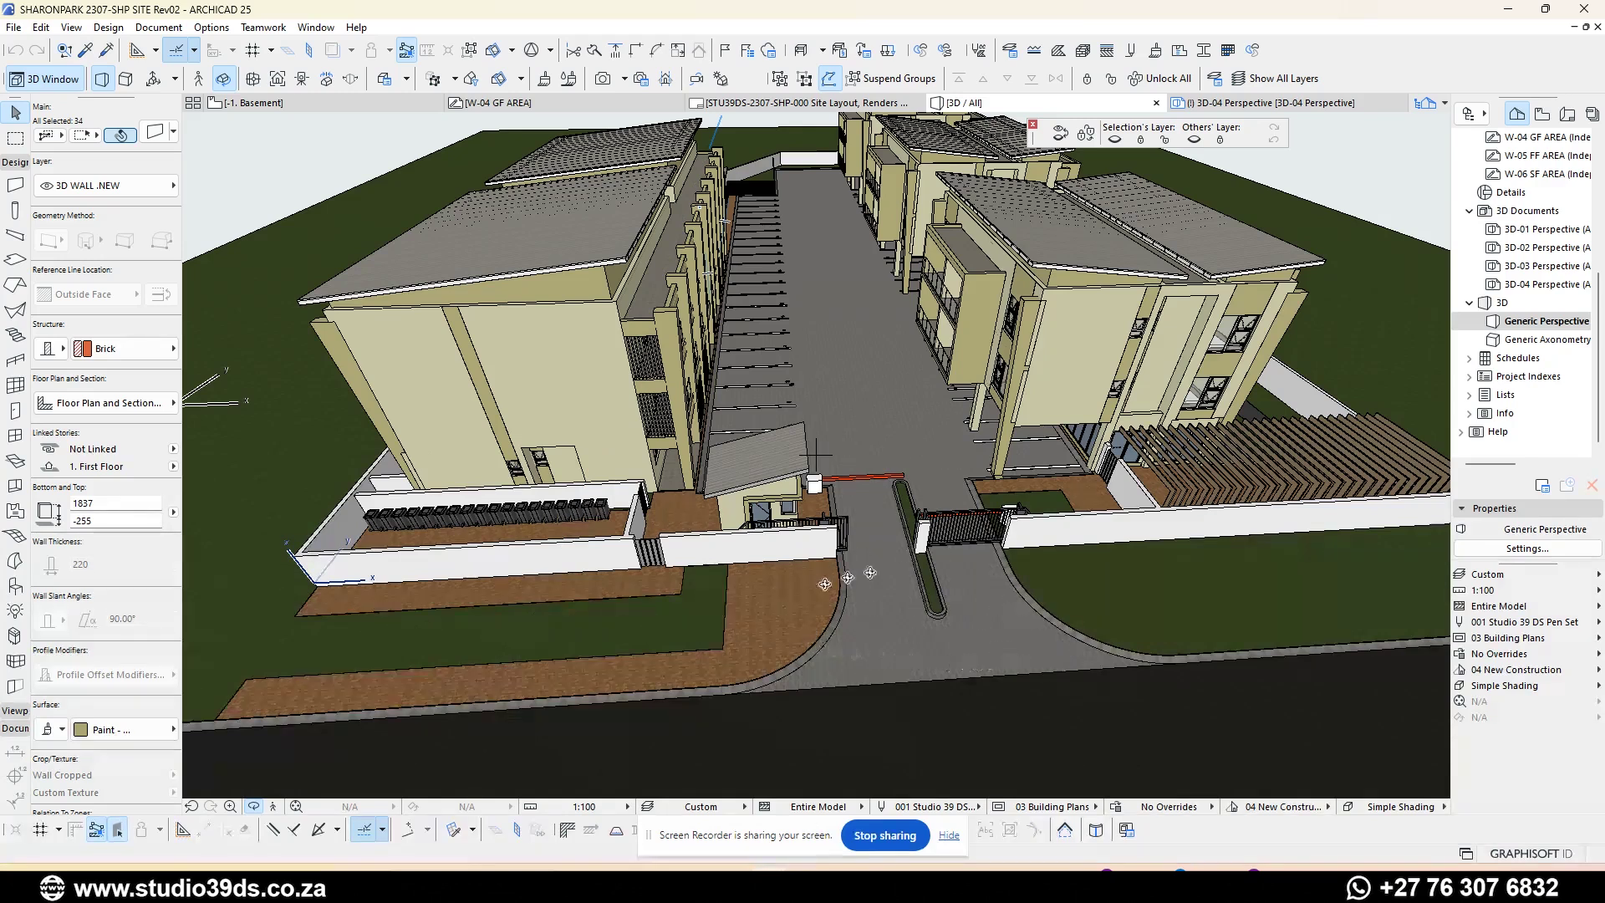
{"action": "left_click_drag", "start_coordinate": [903, 397], "coordinate": [891, 452]}
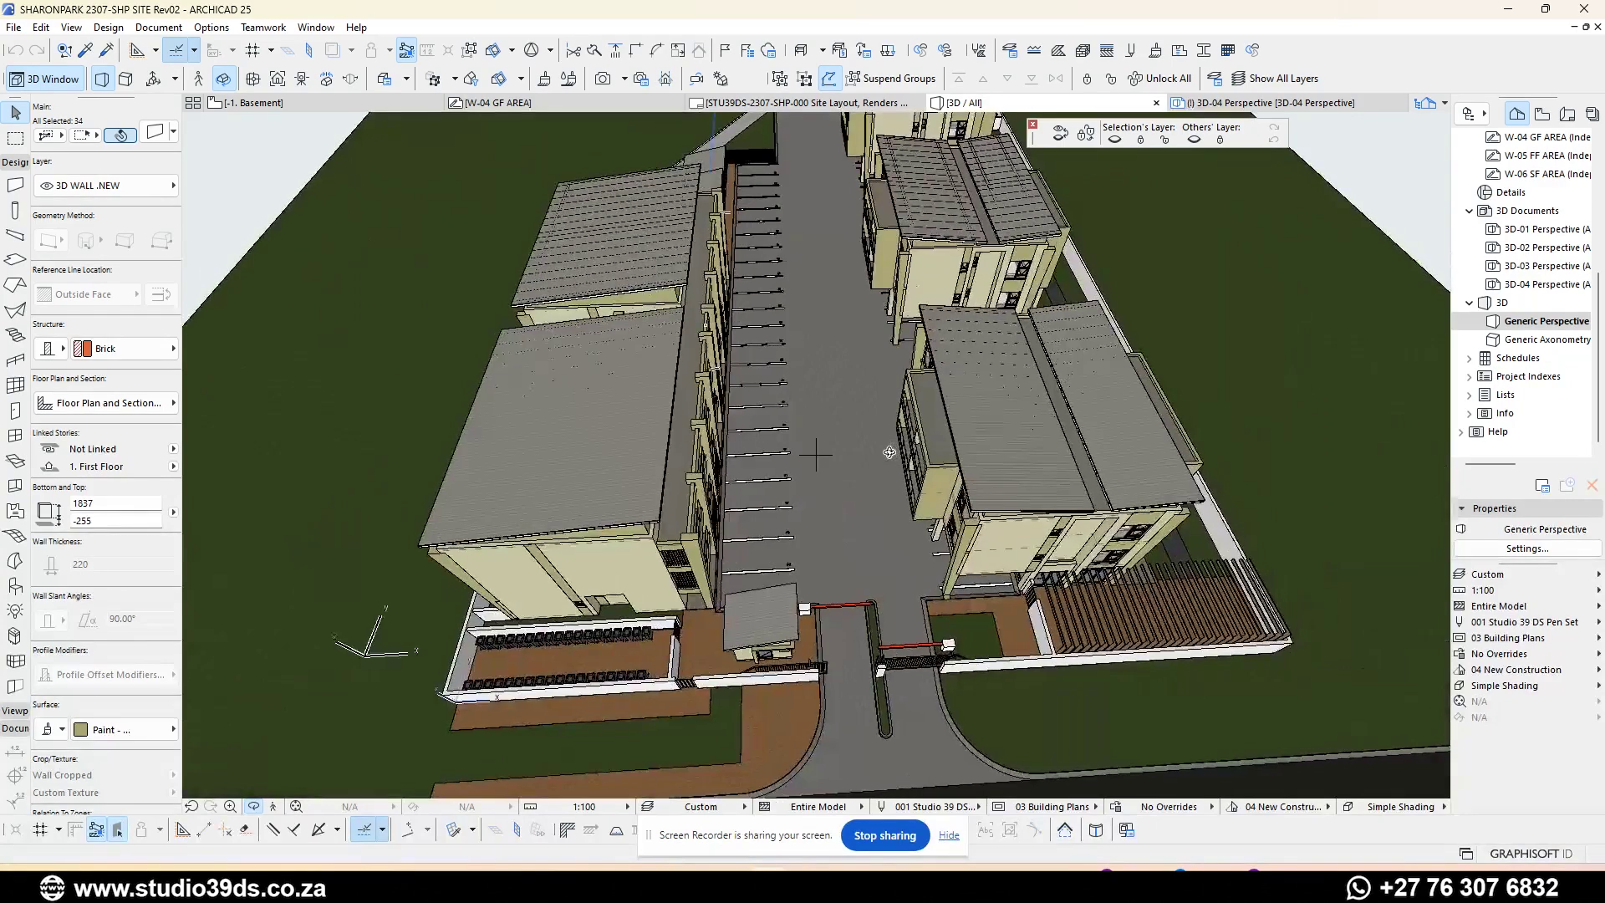
- Open the site's floor plan, go up from the basement to the Ground Floor story, and turn off the trace reference
{"action": "key", "text": "F2"}
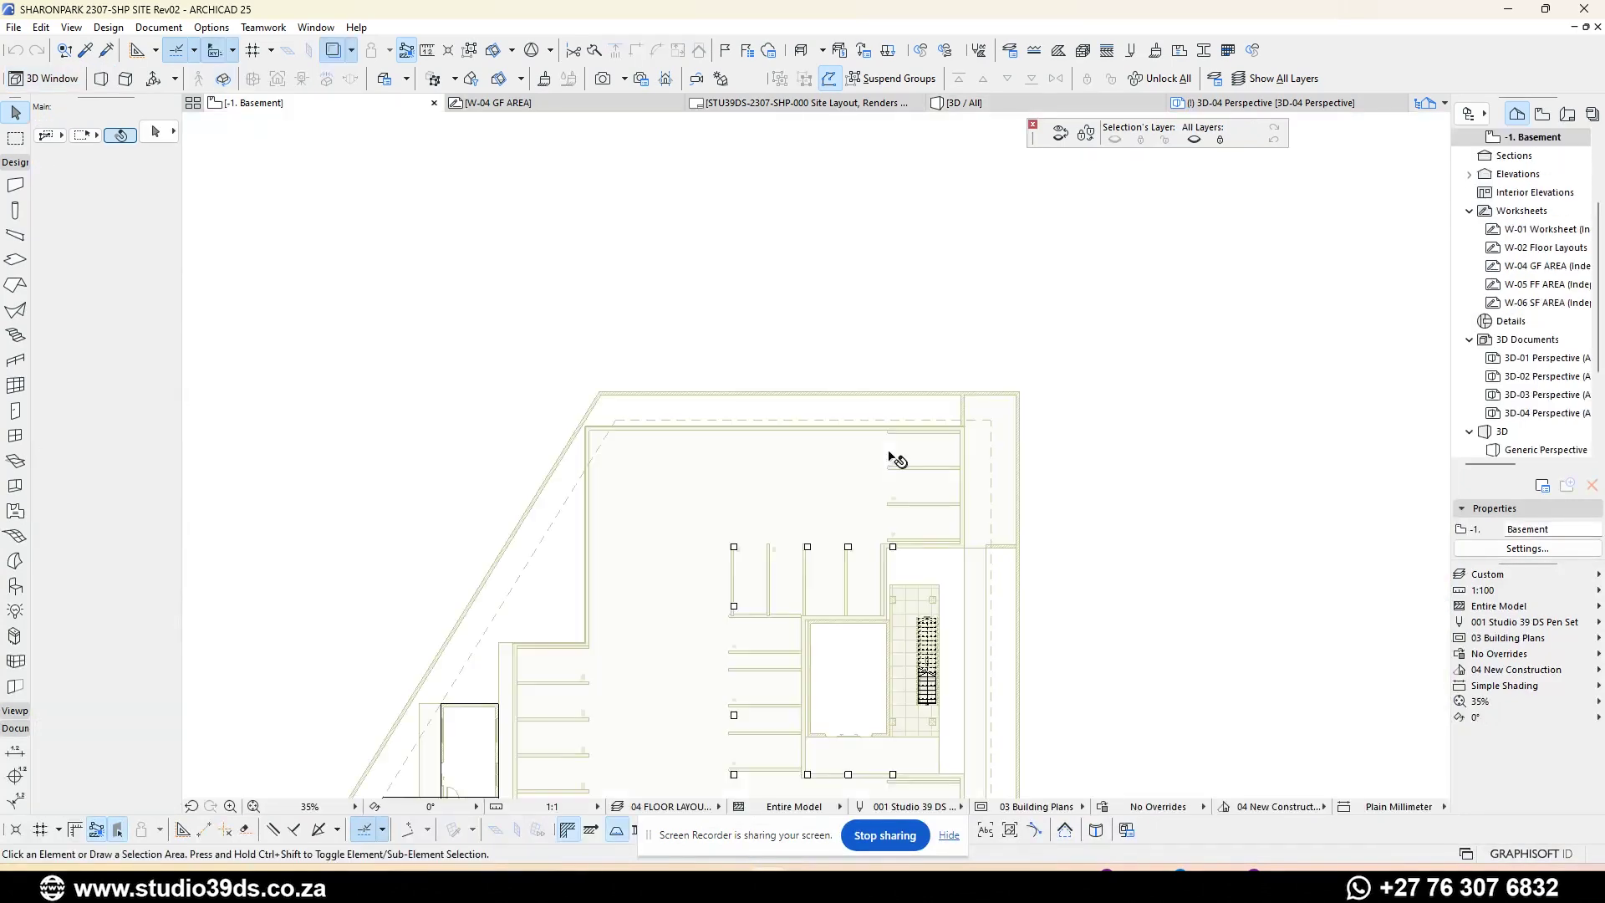
{"action": "scroll", "coordinate": [832, 308], "scroll_direction": "down", "scroll_amount": 5}
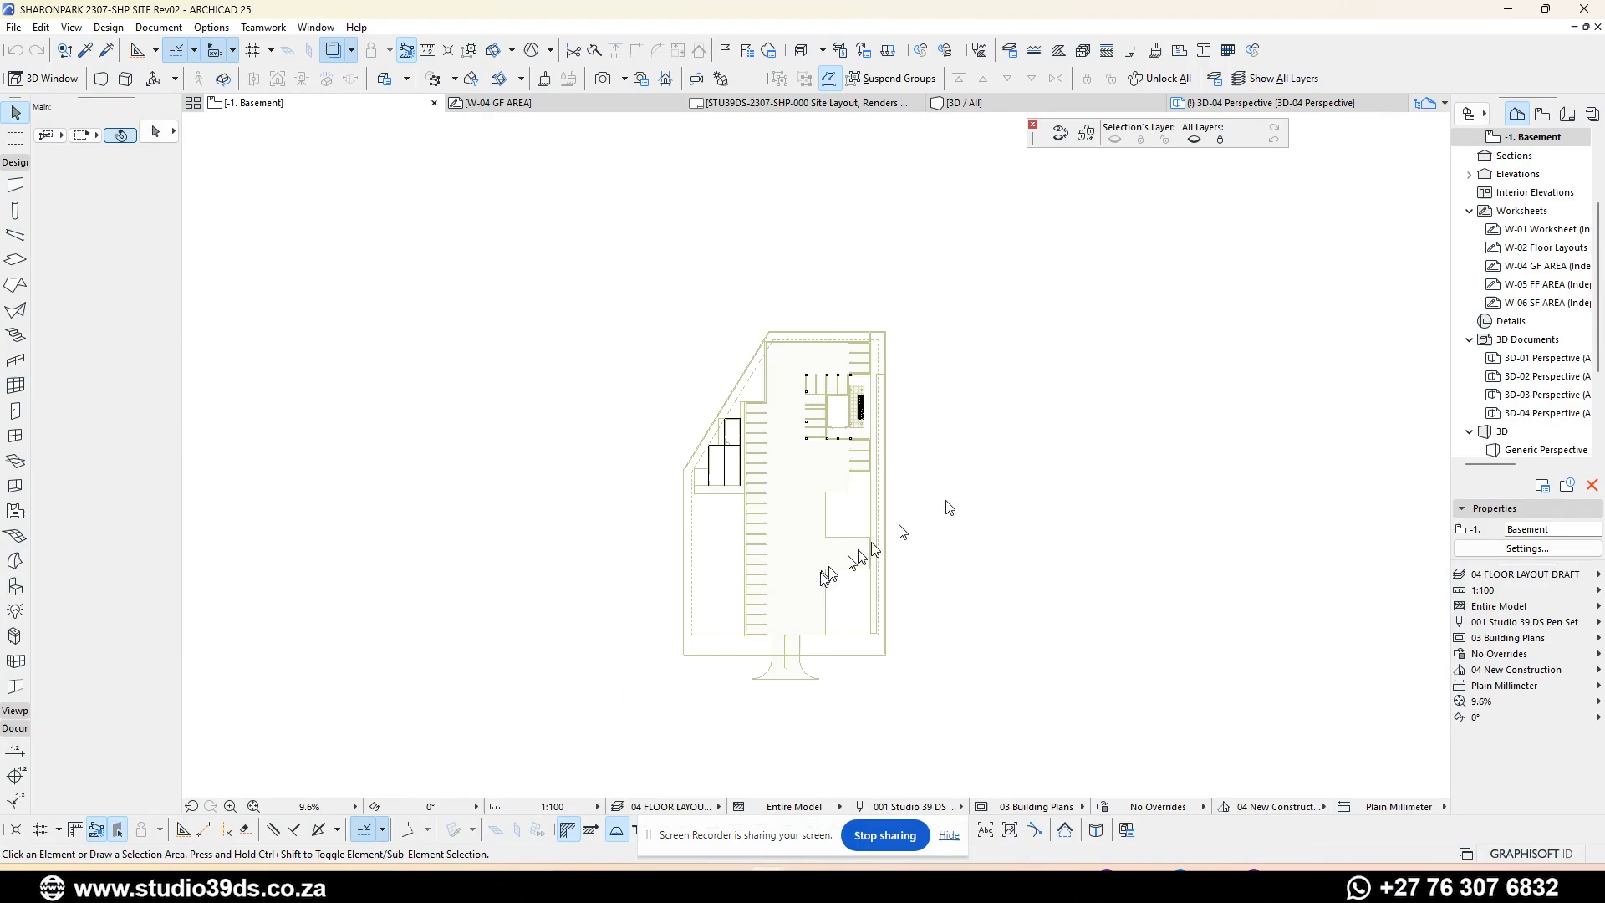
{"action": "scroll", "coordinate": [800, 587], "scroll_direction": "up", "scroll_amount": 2}
{"action": "scroll", "coordinate": [803, 592], "scroll_direction": "up", "scroll_amount": 1}
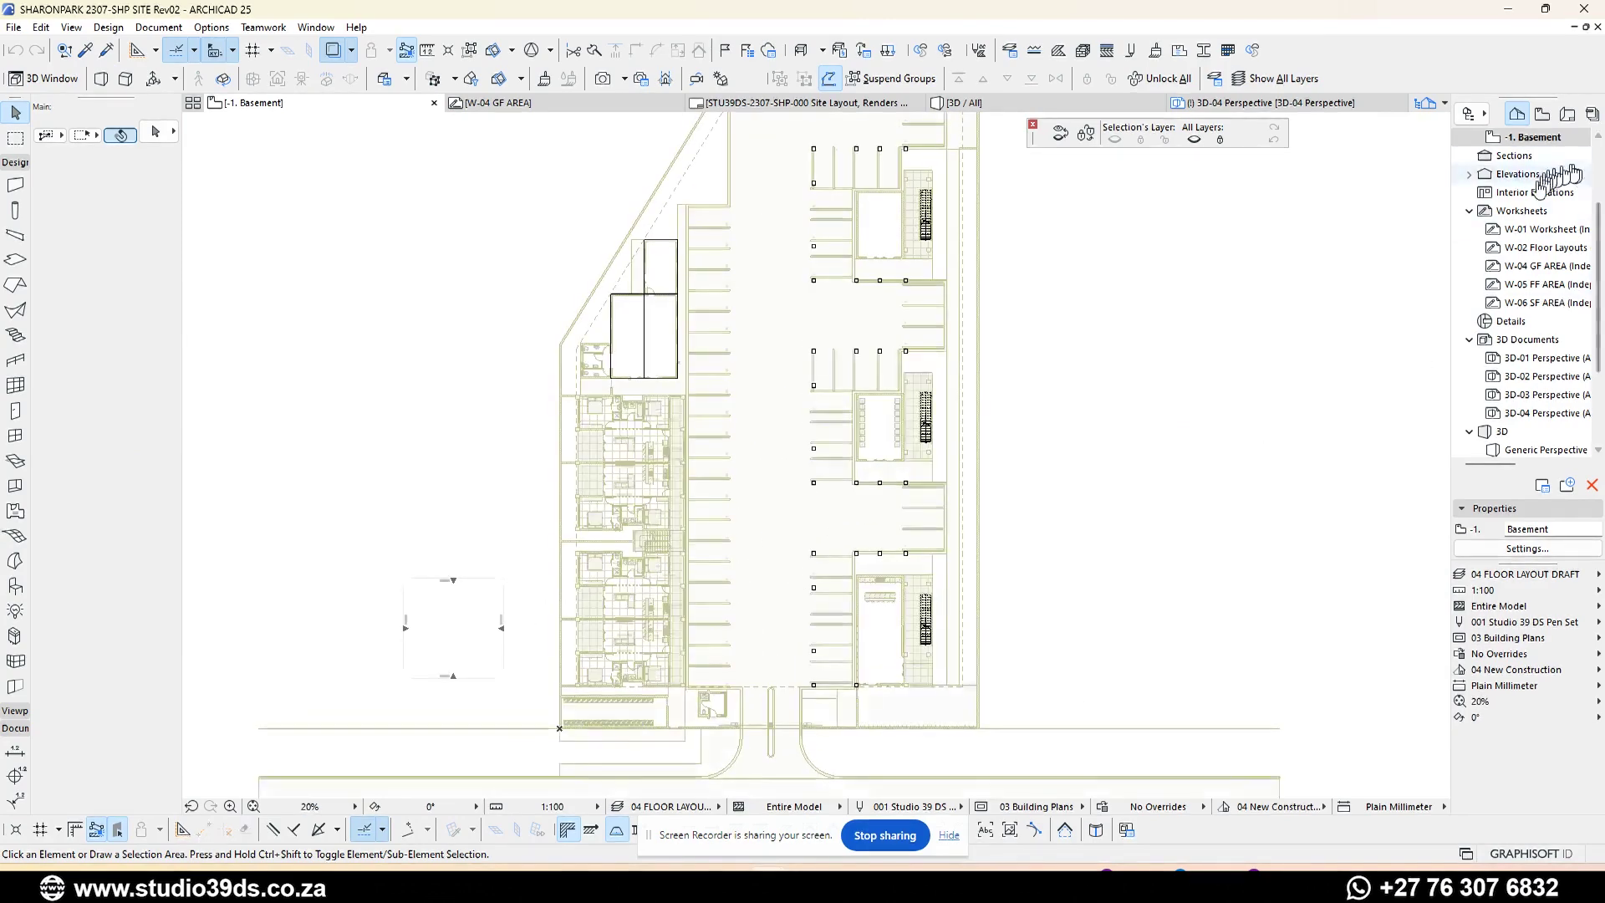
{"action": "key", "text": "ctrl+Up"}
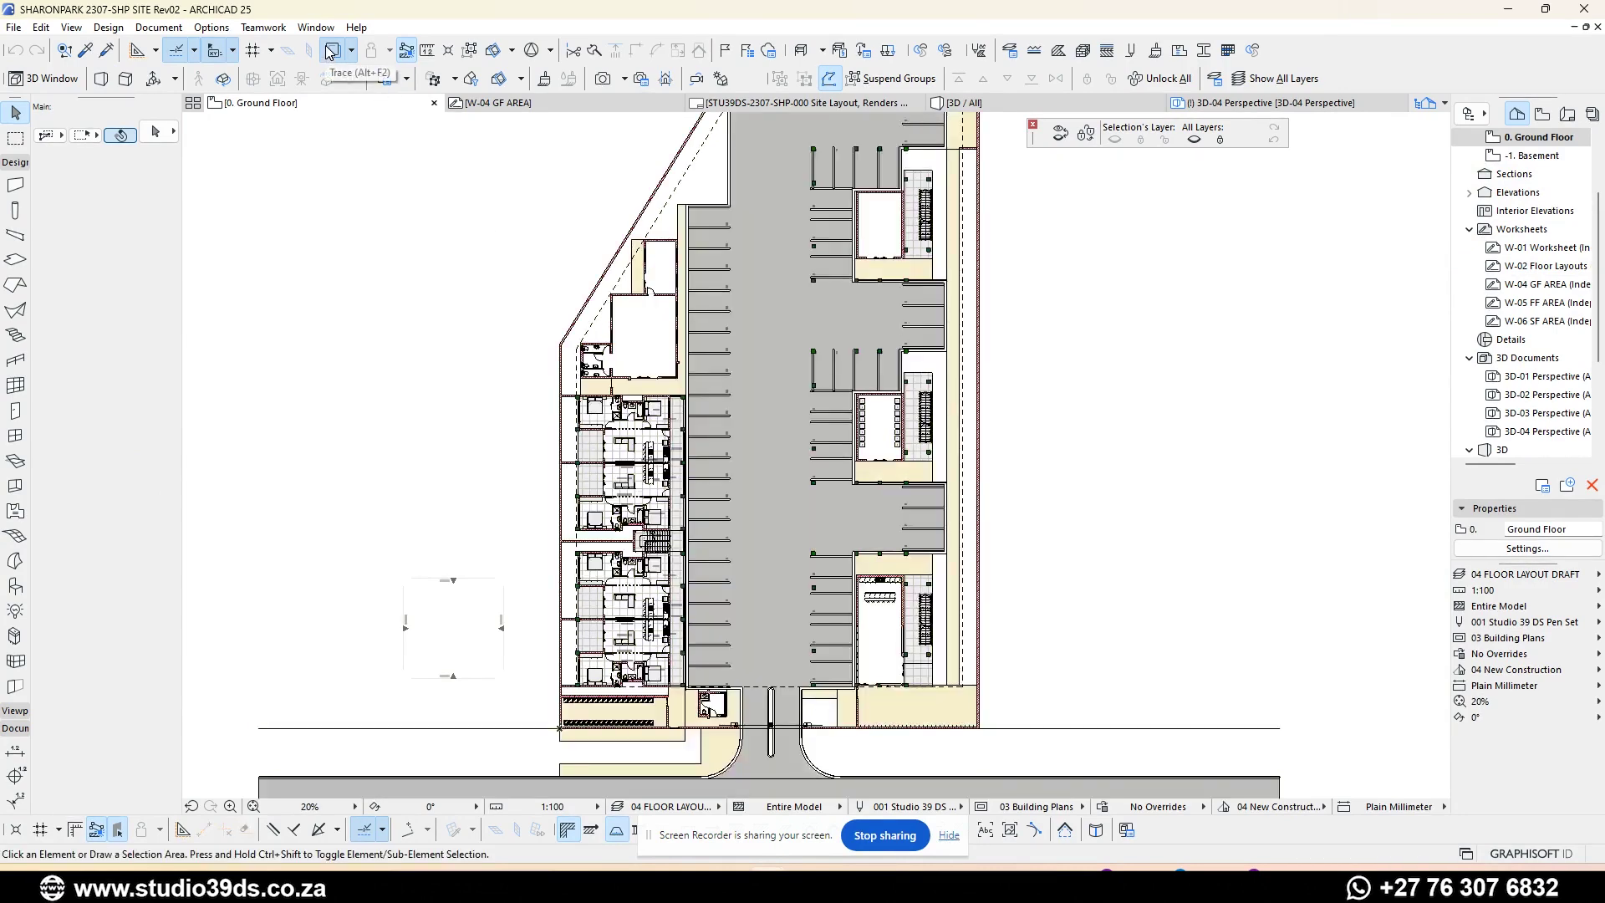
- Examine the ground-floor room with the kitchen counter, its adjoining staircase and the front yard in the block beside the entrance
{"action": "scroll", "coordinate": [835, 677], "scroll_direction": "up", "scroll_amount": 2}
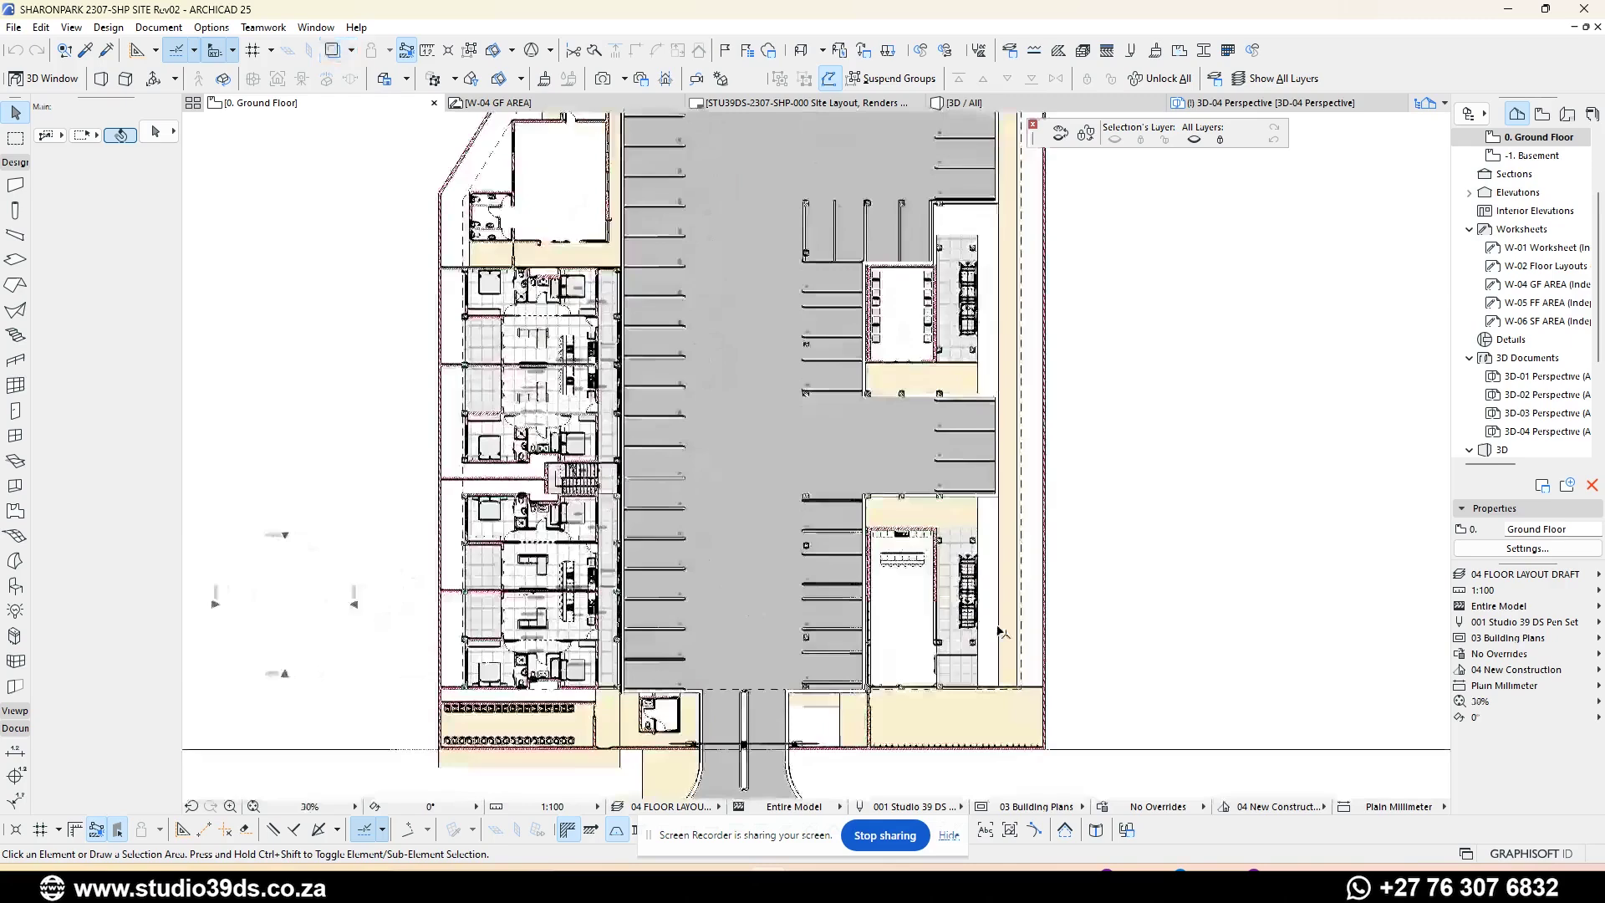
{"action": "scroll", "coordinate": [996, 617], "scroll_direction": "up", "scroll_amount": 4}
{"action": "scroll", "coordinate": [928, 417], "scroll_direction": "down", "scroll_amount": 4}
{"action": "scroll", "coordinate": [842, 547], "scroll_direction": "up", "scroll_amount": 6}
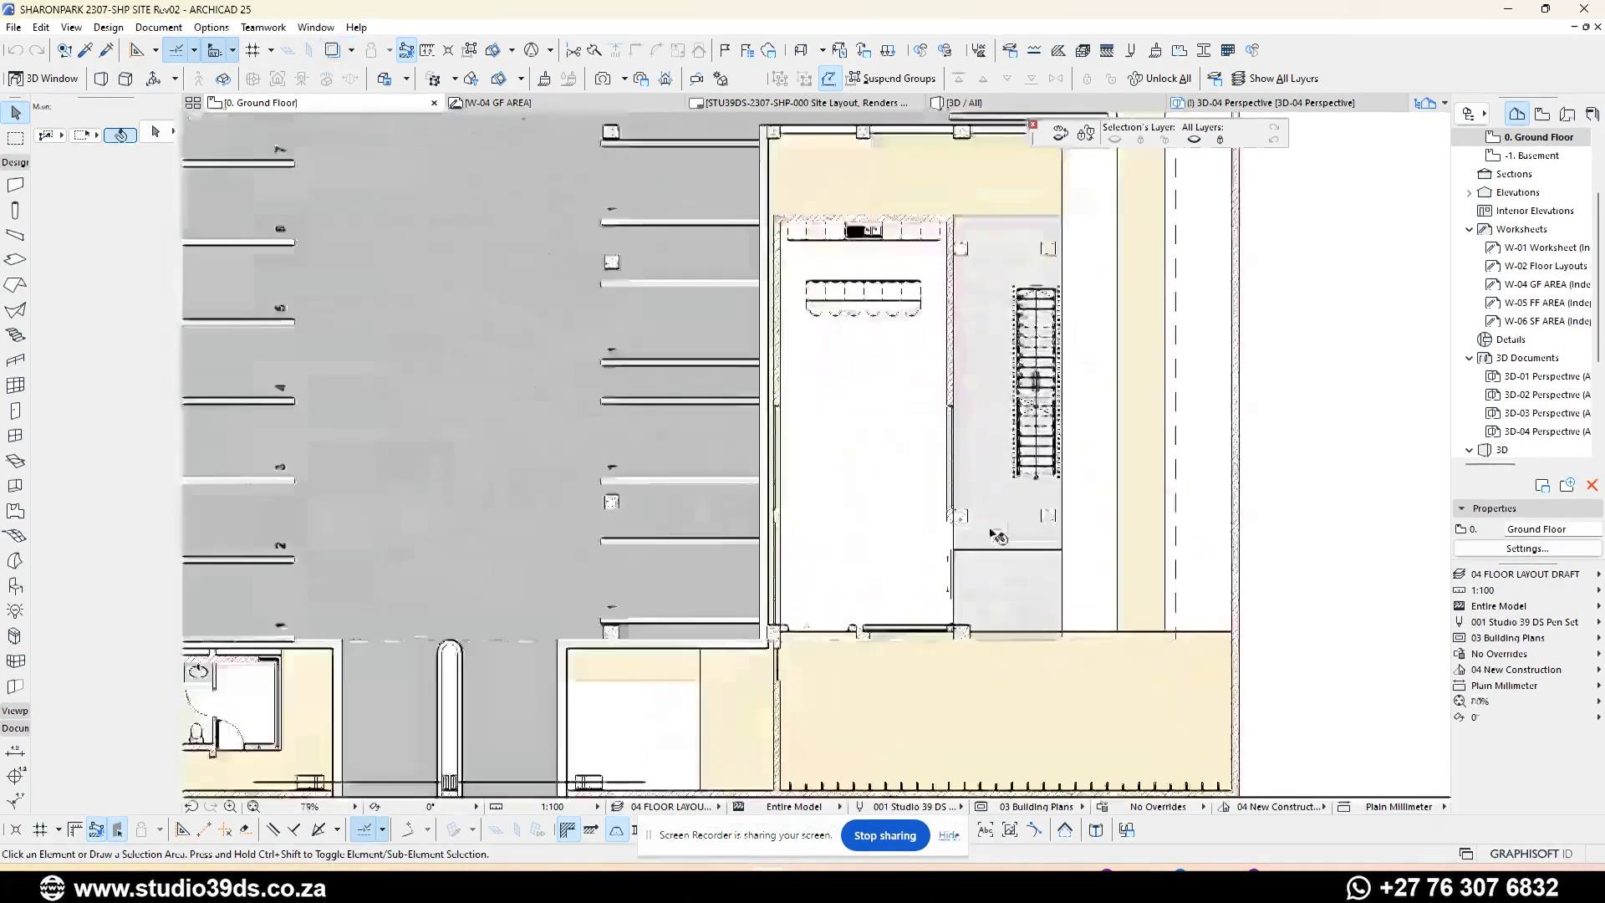
{"action": "scroll", "coordinate": [994, 529], "scroll_direction": "up", "scroll_amount": 1}
{"action": "scroll", "coordinate": [372, 605], "scroll_direction": "down", "scroll_amount": 3}
{"action": "scroll", "coordinate": [590, 389], "scroll_direction": "up", "scroll_amount": 3}
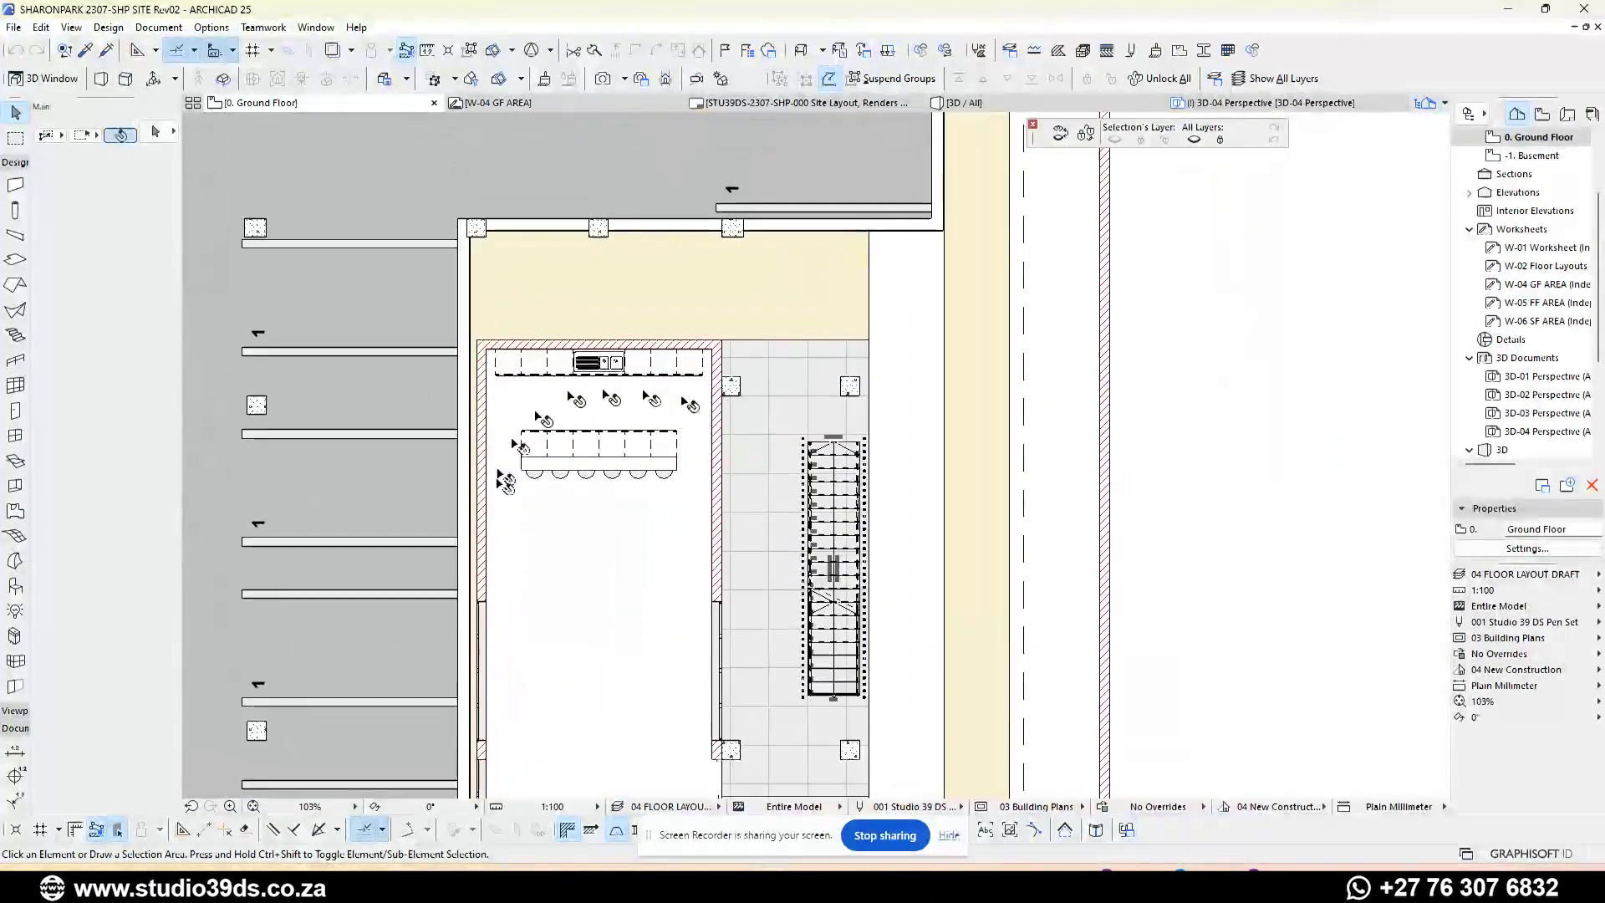
{"action": "scroll", "coordinate": [665, 414], "scroll_direction": "down", "scroll_amount": 4}
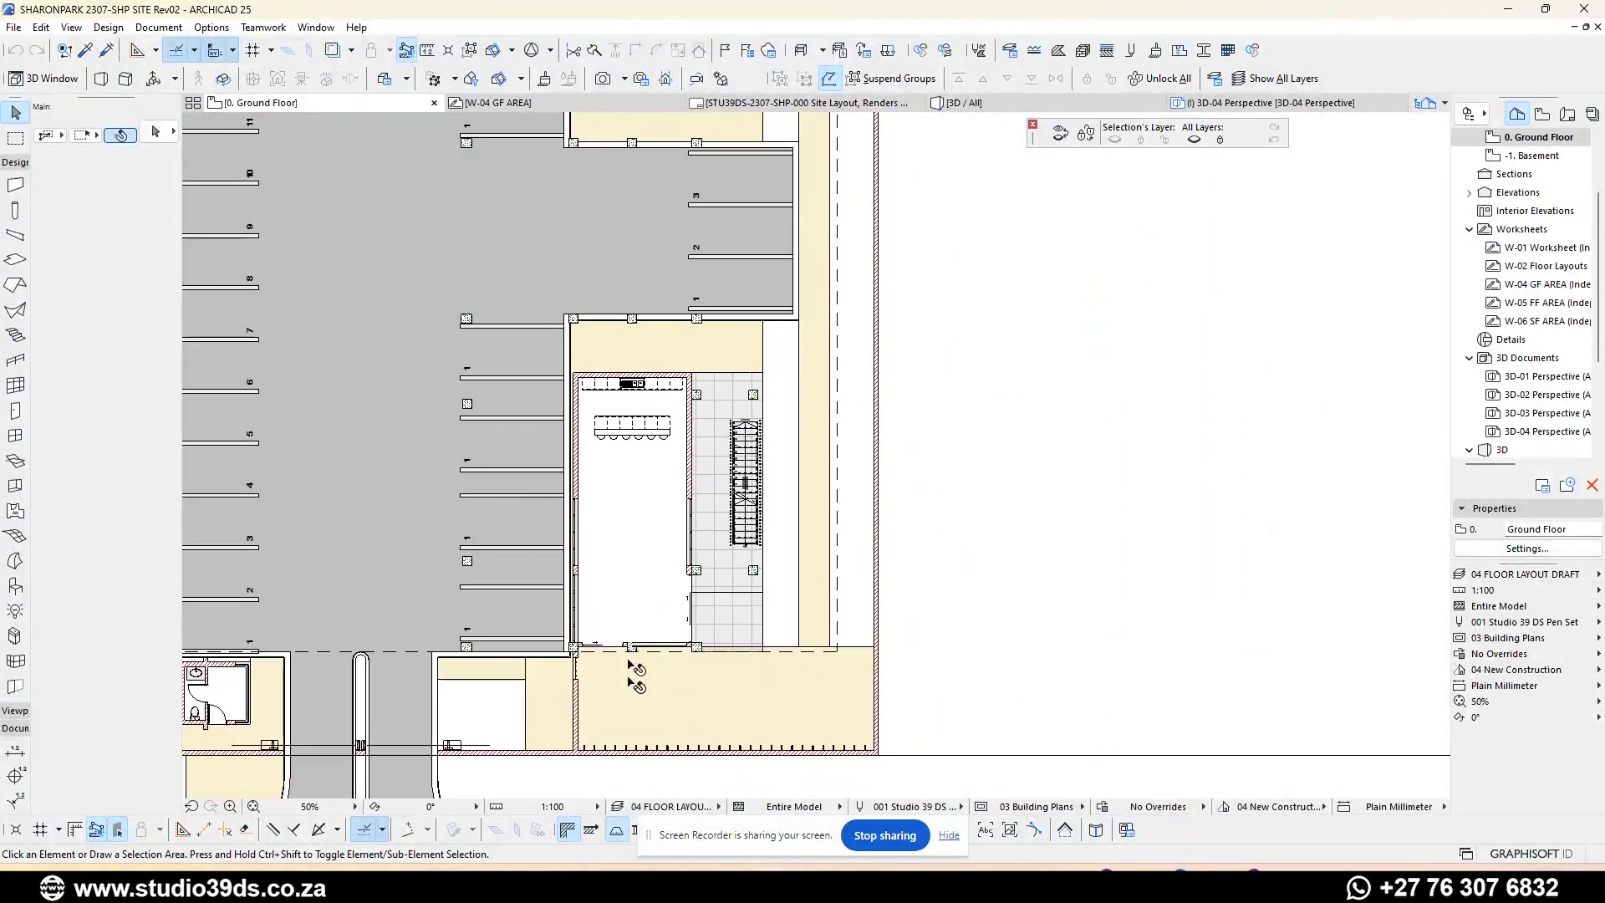
{"action": "scroll", "coordinate": [727, 752], "scroll_direction": "down", "scroll_amount": 2}
{"action": "scroll", "coordinate": [753, 736], "scroll_direction": "up", "scroll_amount": 3}
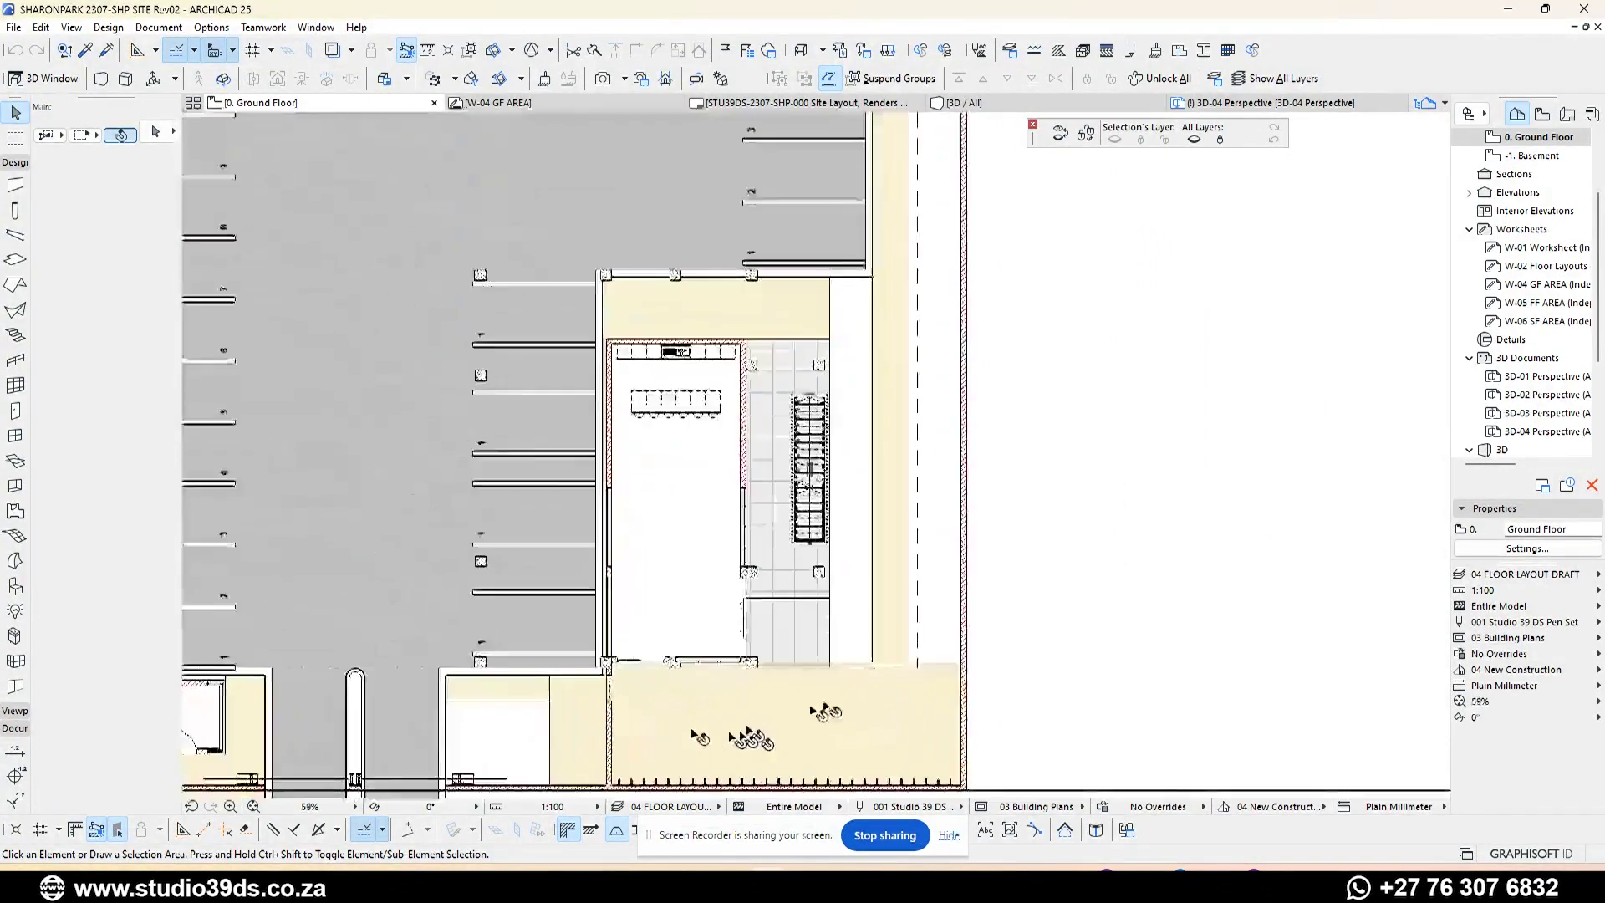
- Apply the 01 3D RENDER layer combination to check the ground floor plan, and restore 04 FLOOR LAYOUT DRAFT
{"action": "left_click", "coordinate": [1546, 575]}
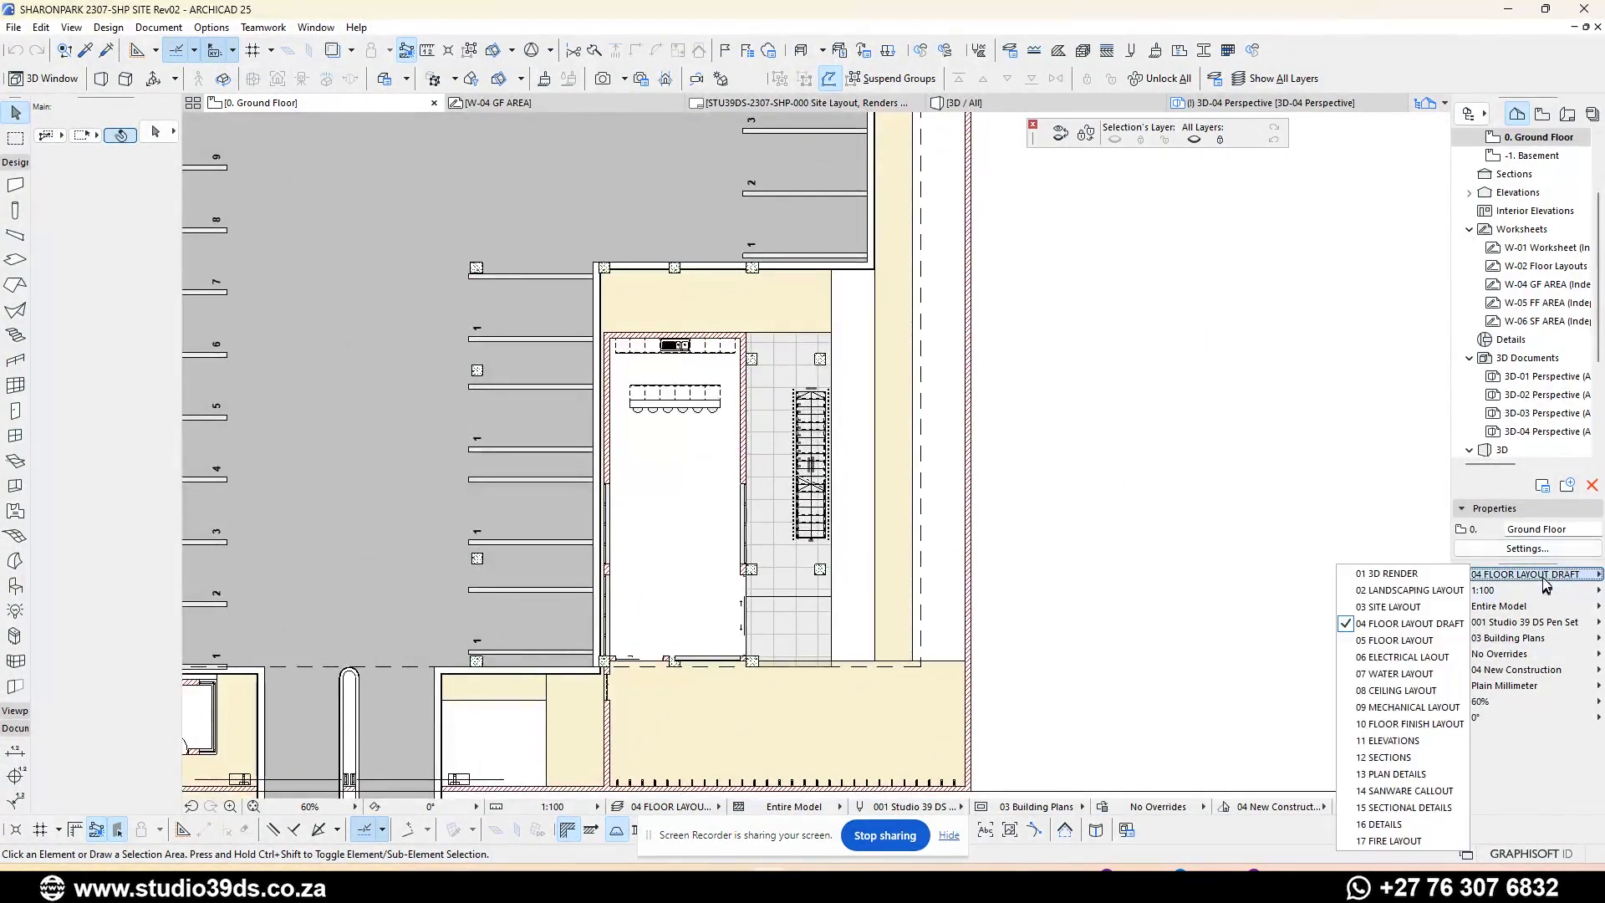
{"action": "left_click", "coordinate": [1407, 574]}
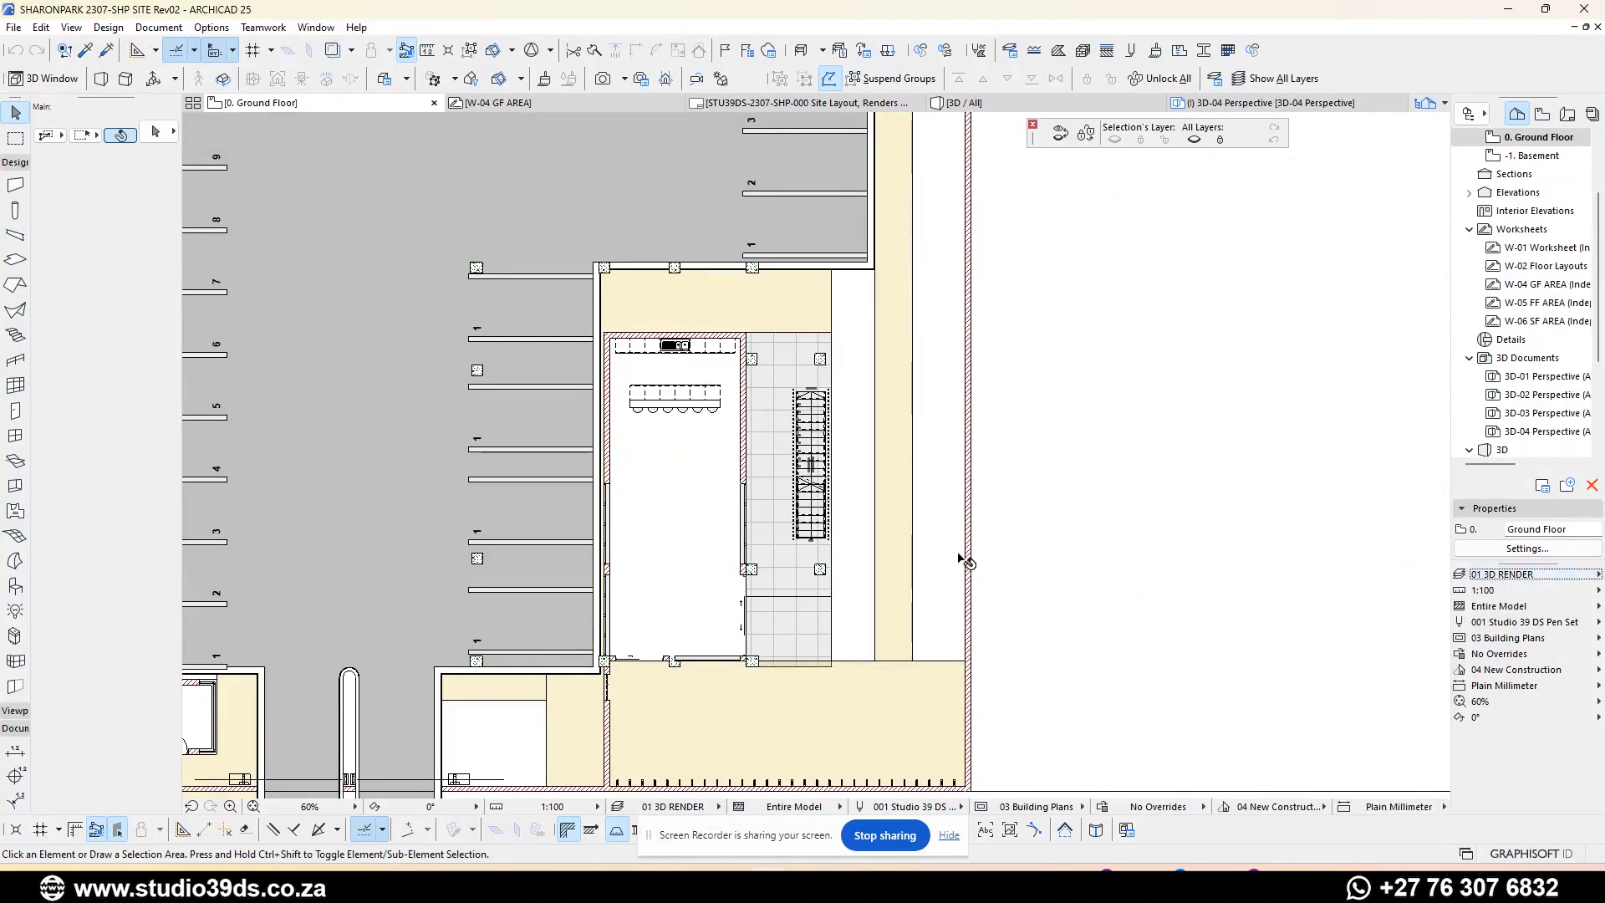
{"action": "scroll", "coordinate": [959, 554], "scroll_direction": "down", "scroll_amount": 4}
{"action": "scroll", "coordinate": [940, 540], "scroll_direction": "up", "scroll_amount": 3}
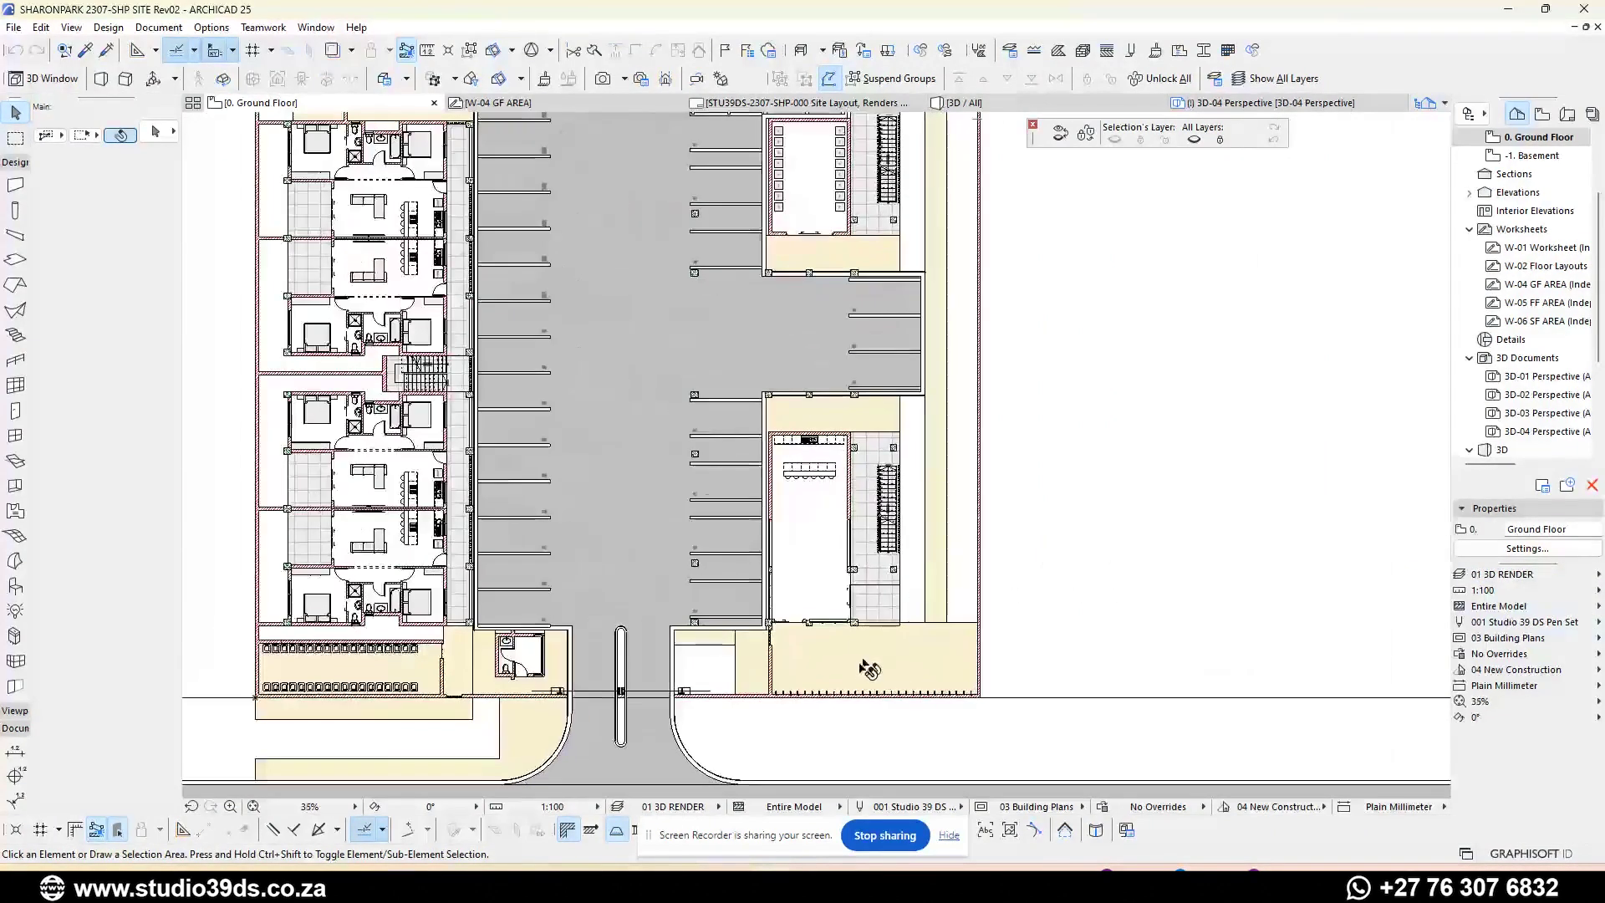
{"action": "left_click", "coordinate": [1546, 578]}
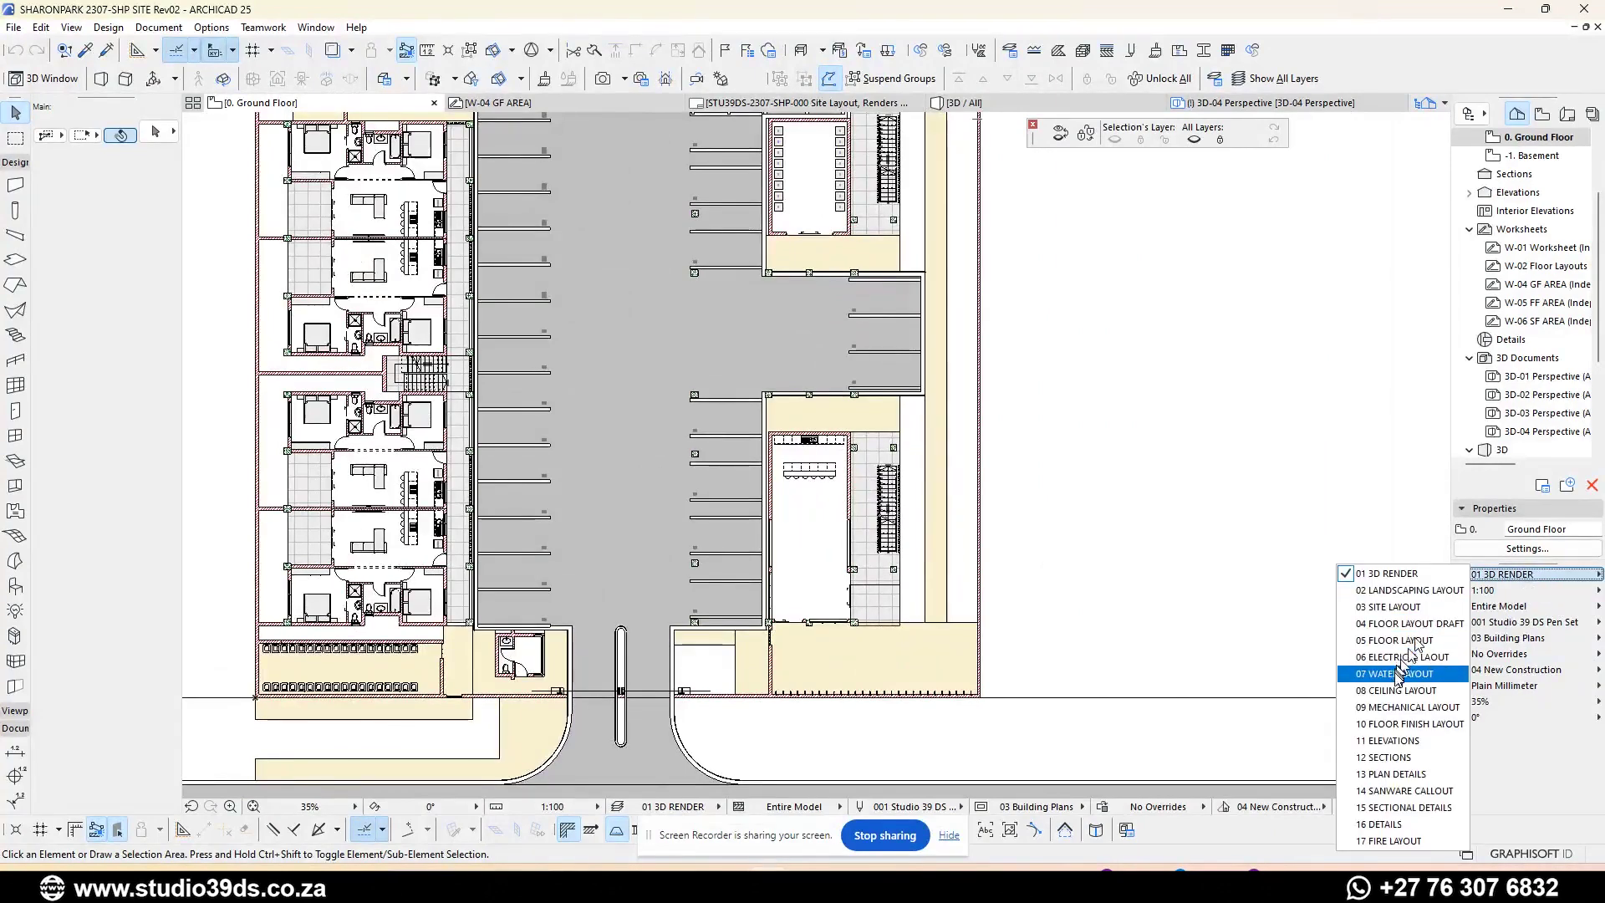
{"action": "left_click", "coordinate": [1421, 625]}
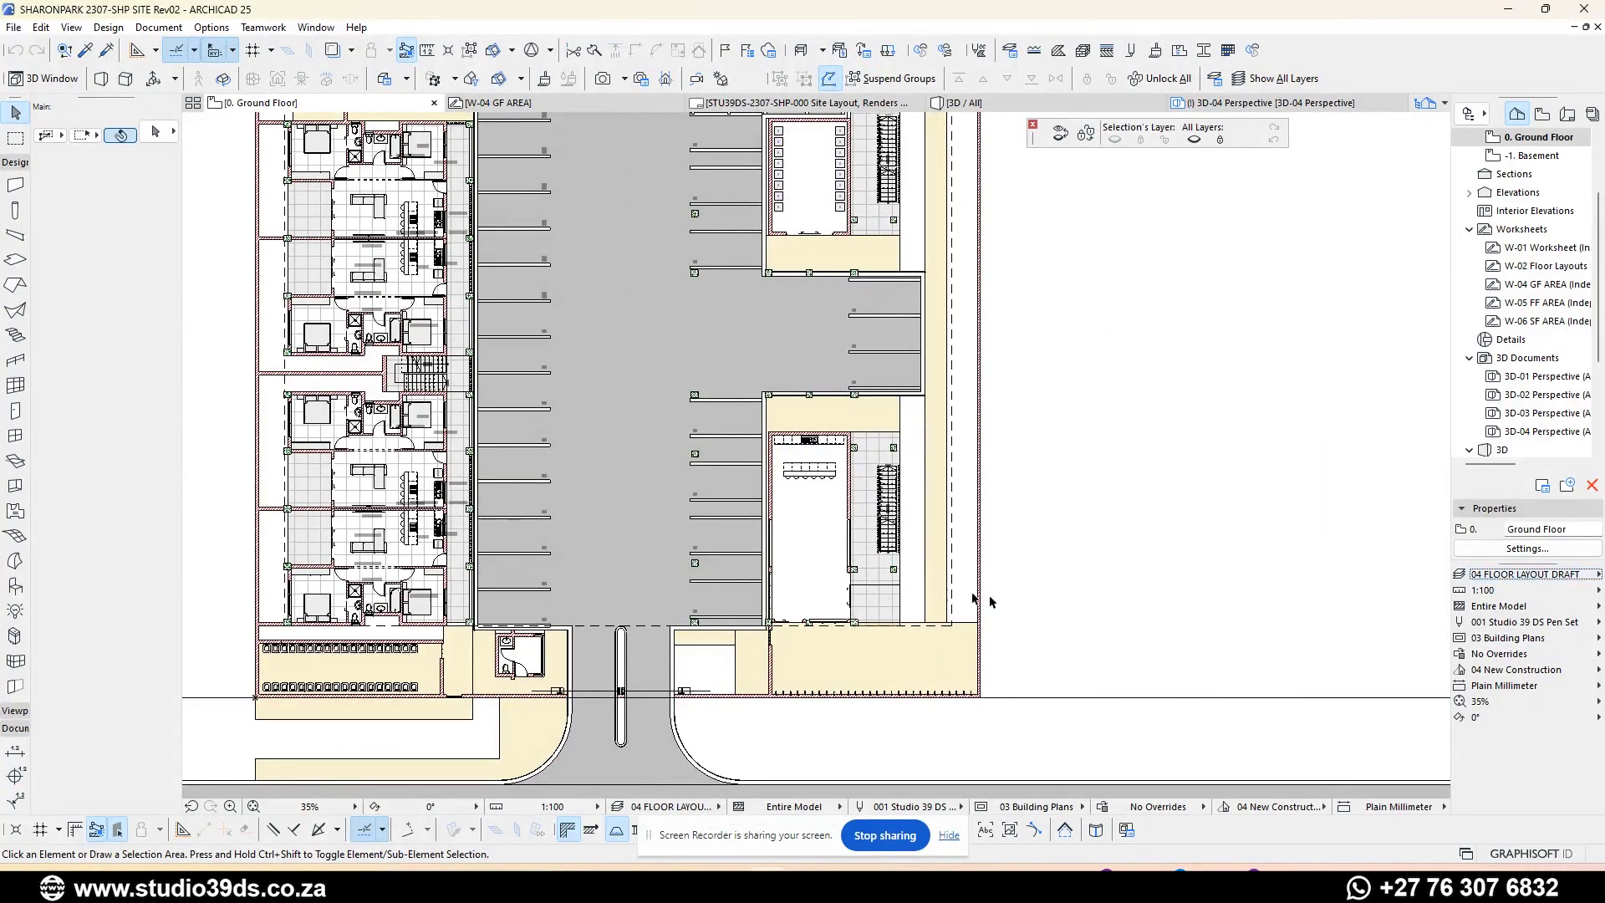
- Examine the ground-floor room lined with washing machines and the empty room in the next block, including their adjoining staircases
{"action": "scroll", "coordinate": [936, 785], "scroll_direction": "down", "scroll_amount": 3}
{"action": "scroll", "coordinate": [600, 518], "scroll_direction": "up", "scroll_amount": 3}
{"action": "scroll", "coordinate": [422, 617], "scroll_direction": "down", "scroll_amount": 2}
{"action": "middle_click_drag", "start_coordinate": [717, 594], "coordinate": [538, 653]}
{"action": "scroll", "coordinate": [636, 625], "scroll_direction": "up", "scroll_amount": 5}
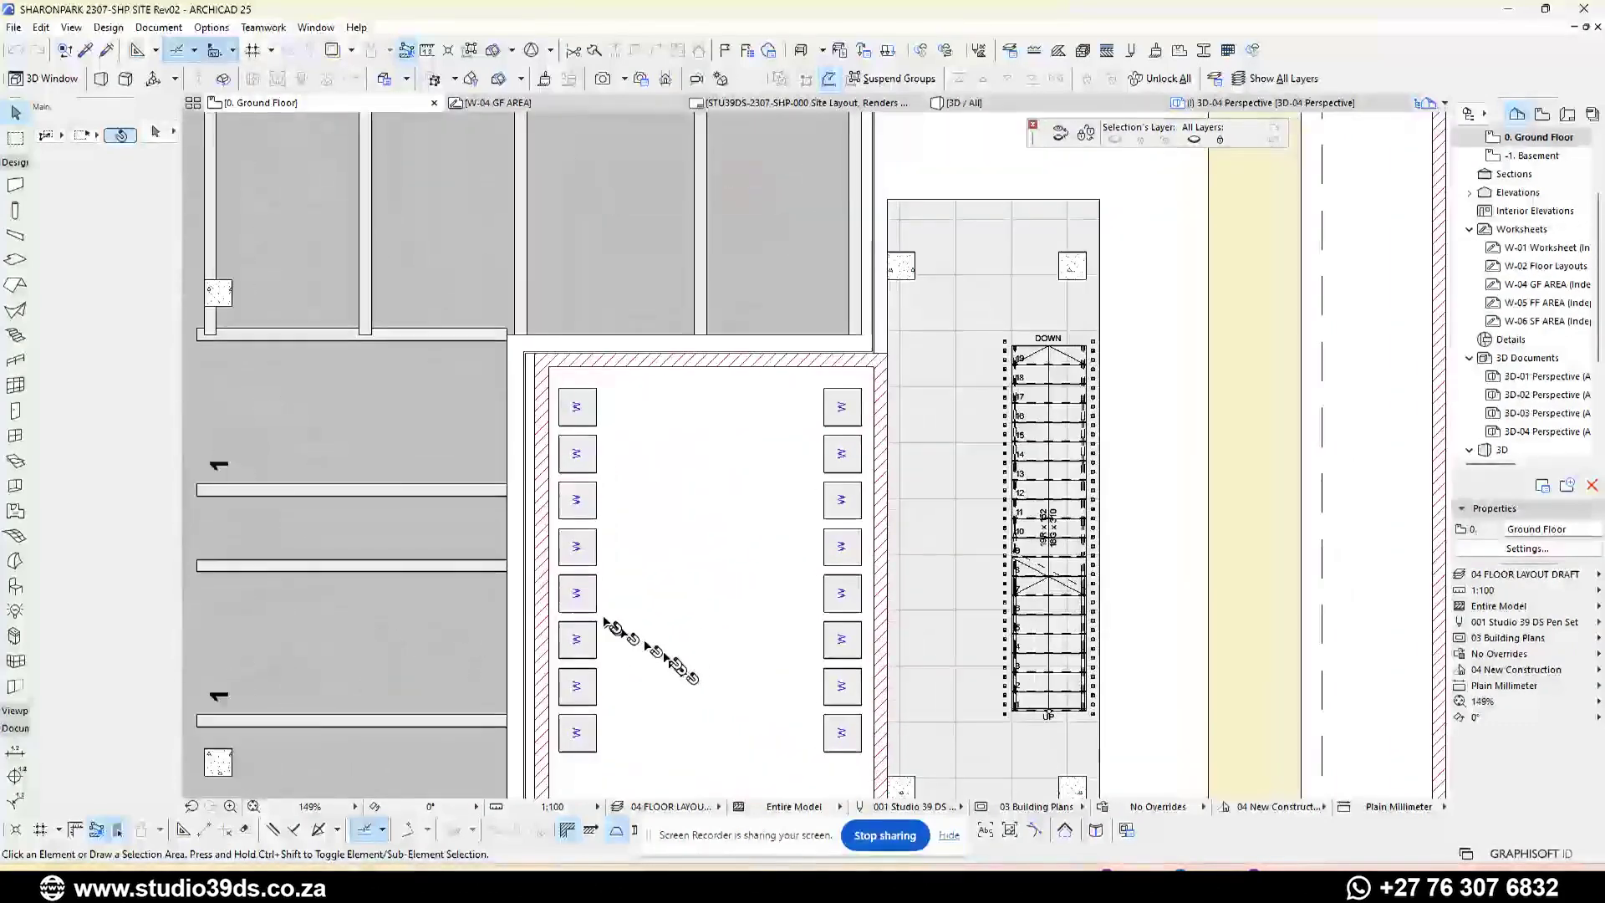
{"action": "scroll", "coordinate": [635, 625], "scroll_direction": "down", "scroll_amount": 3}
{"action": "scroll", "coordinate": [710, 468], "scroll_direction": "up", "scroll_amount": 4}
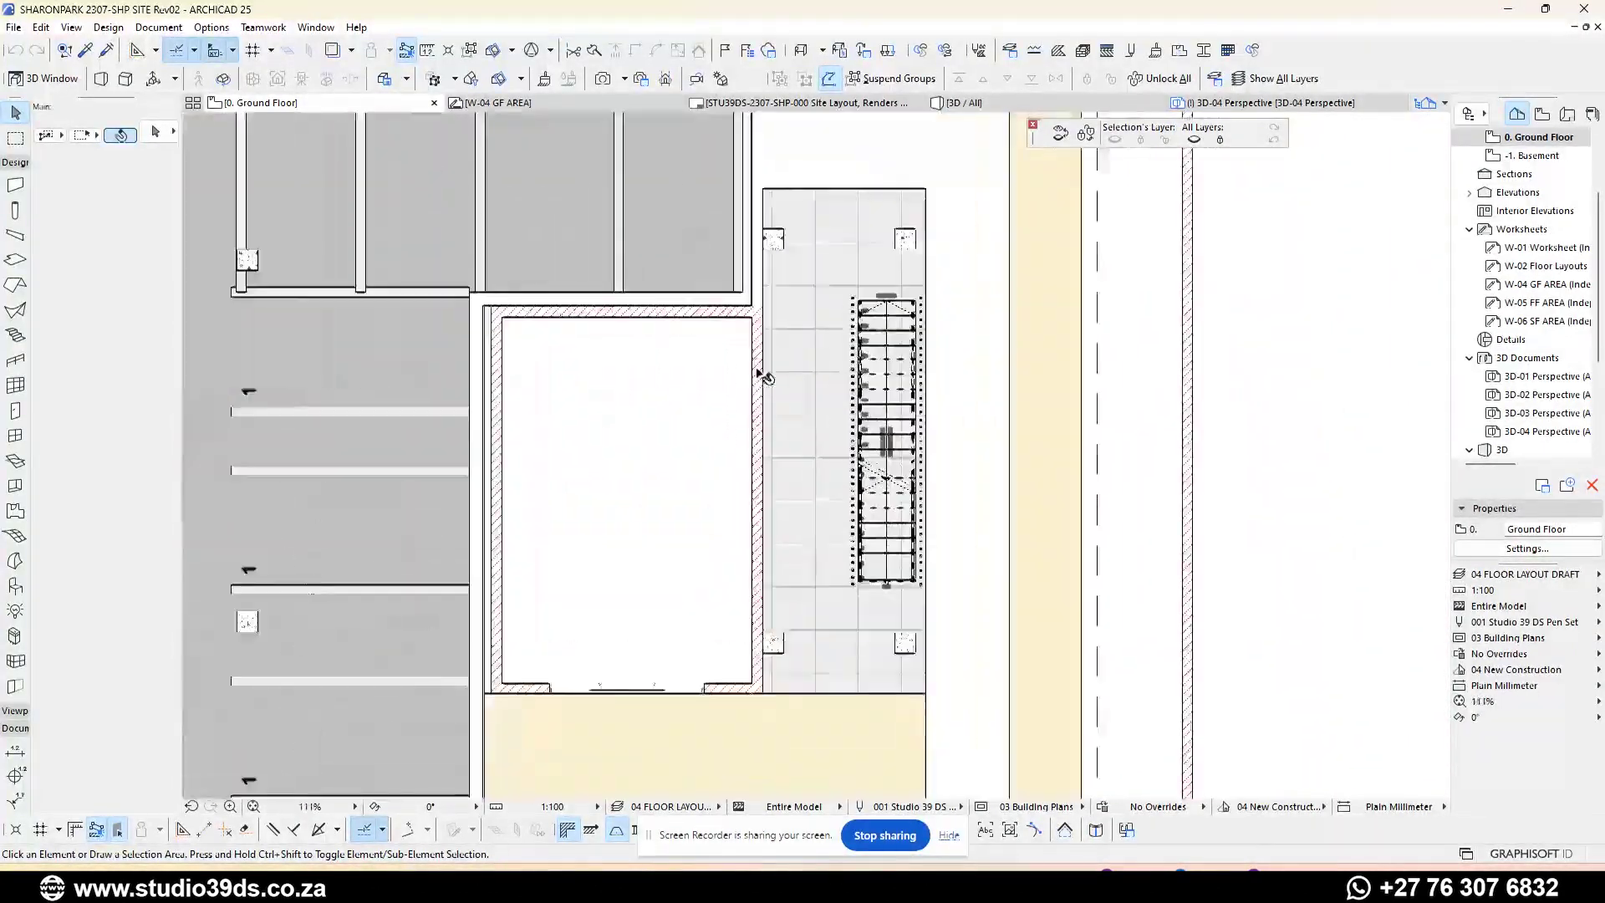
{"action": "scroll", "coordinate": [735, 393], "scroll_direction": "down", "scroll_amount": 1}
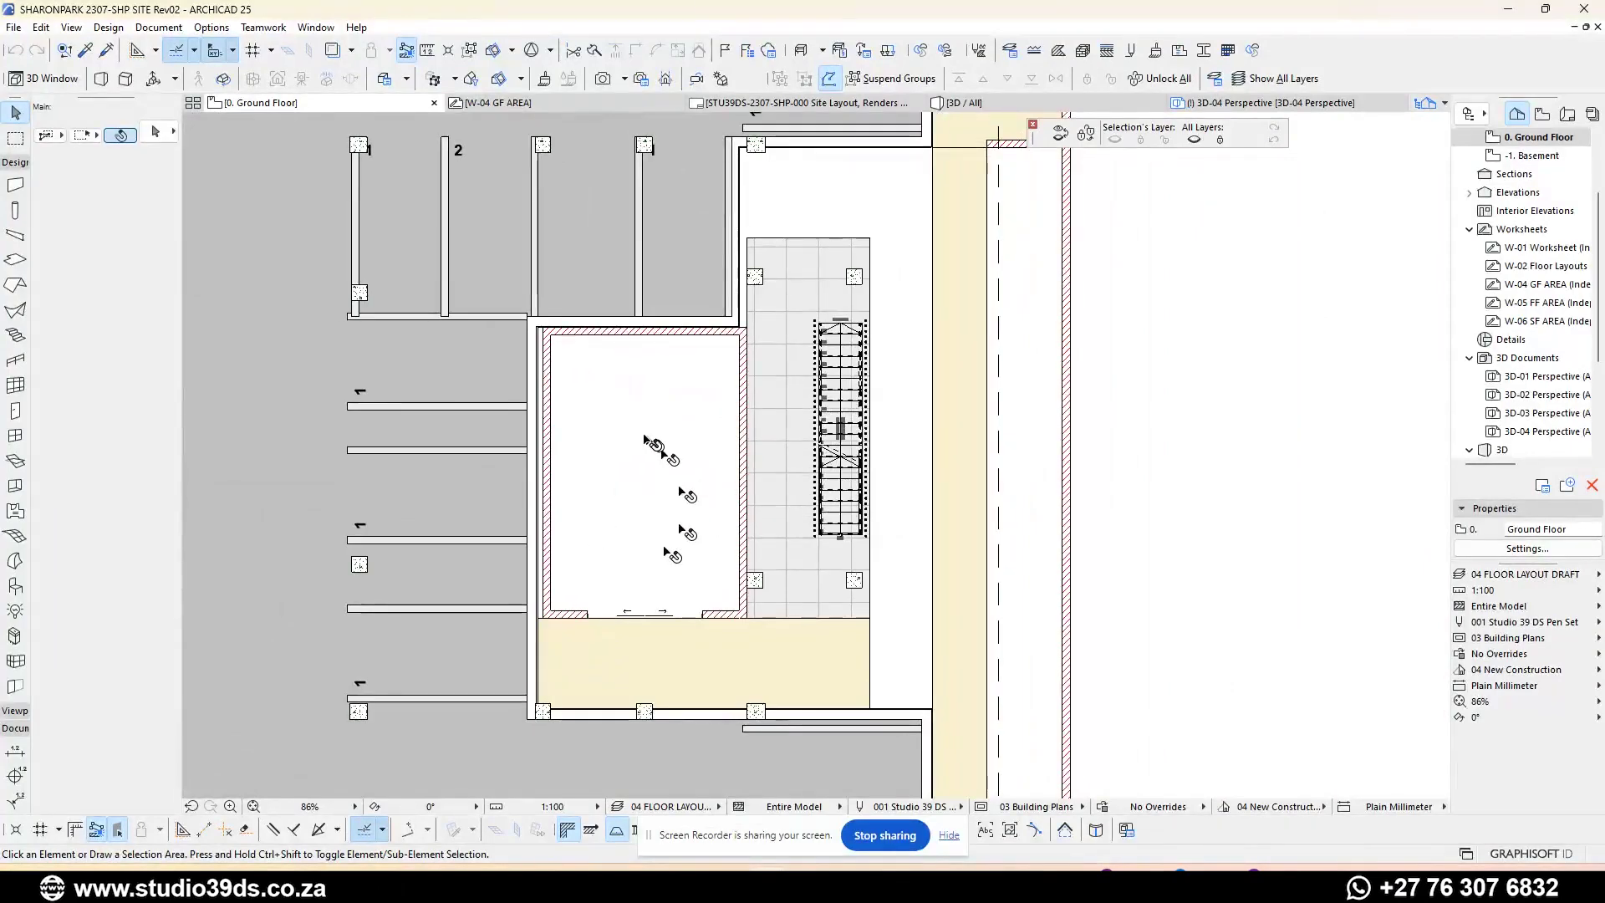
- Examine the ground-floor apartments of the long block, from the bedrooms and living areas to the shared staircase
{"action": "scroll", "coordinate": [789, 322], "scroll_direction": "down", "scroll_amount": 4}
{"action": "scroll", "coordinate": [797, 325], "scroll_direction": "down", "scroll_amount": 2}
{"action": "scroll", "coordinate": [567, 428], "scroll_direction": "up", "scroll_amount": 5}
{"action": "scroll", "coordinate": [567, 428], "scroll_direction": "down", "scroll_amount": 2}
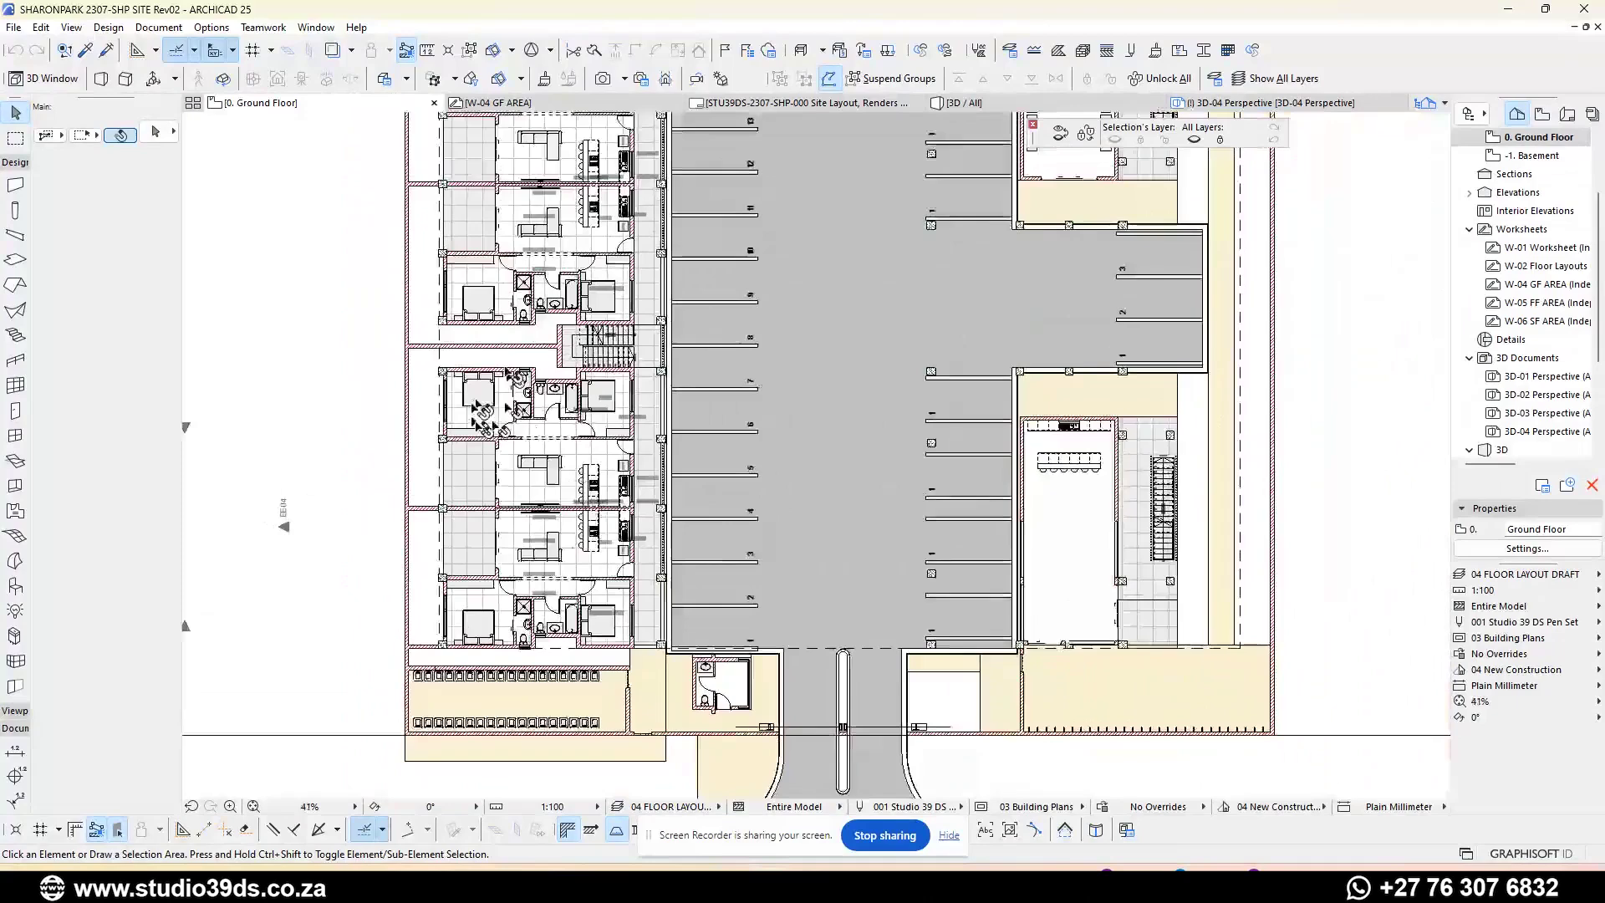
{"action": "scroll", "coordinate": [496, 478], "scroll_direction": "up", "scroll_amount": 6}
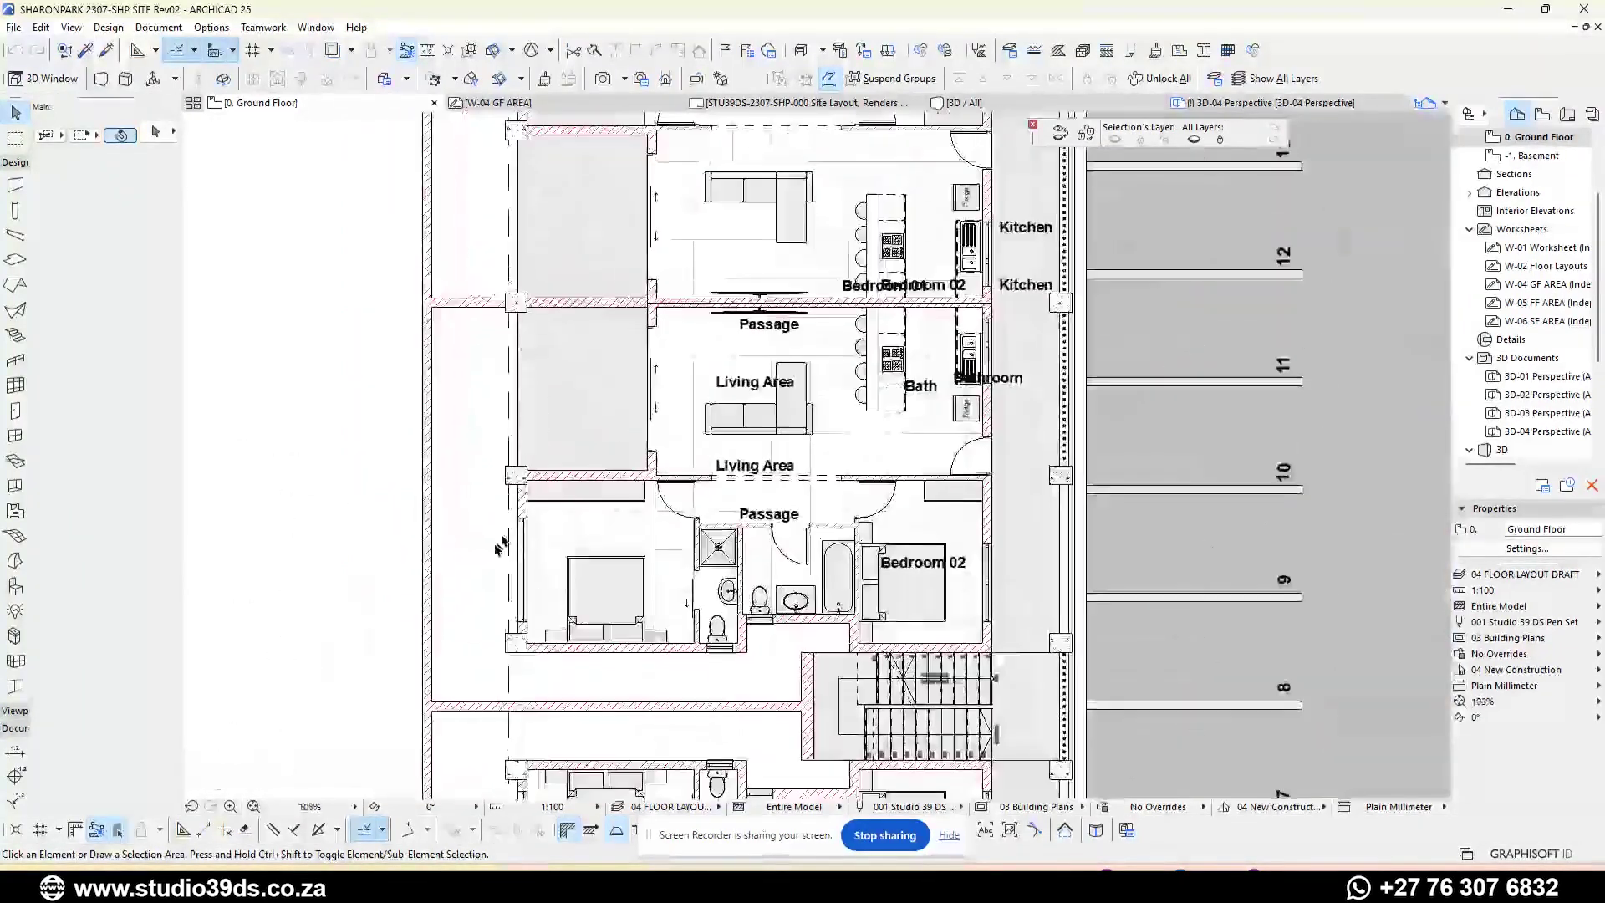
{"action": "scroll", "coordinate": [497, 477], "scroll_direction": "down", "scroll_amount": 6}
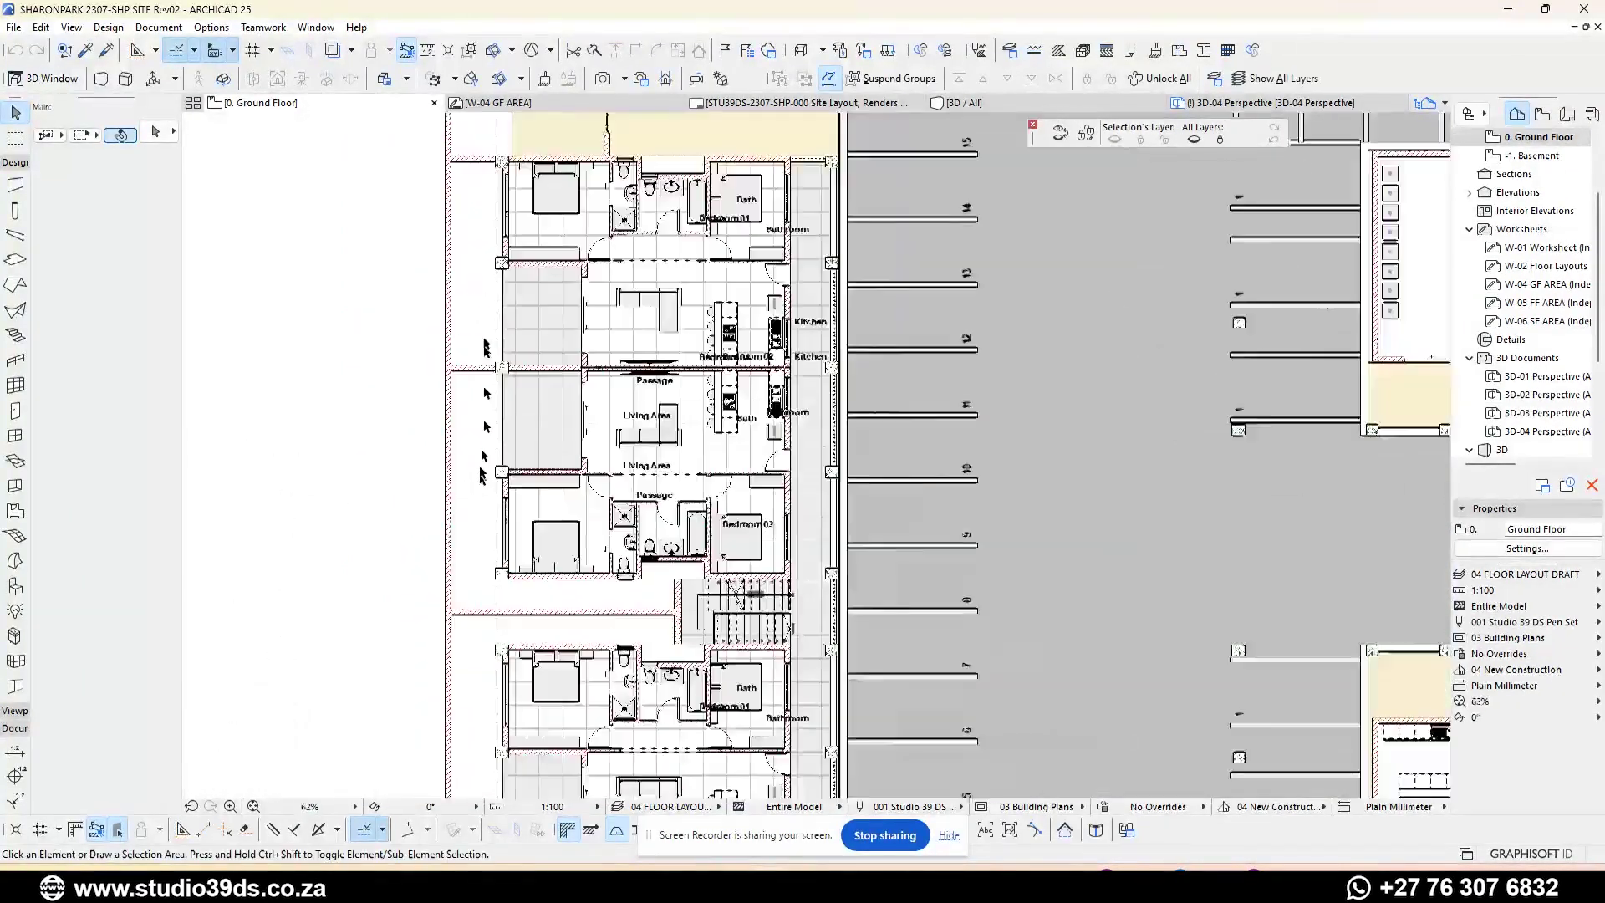
{"action": "scroll", "coordinate": [510, 307], "scroll_direction": "down", "scroll_amount": 3}
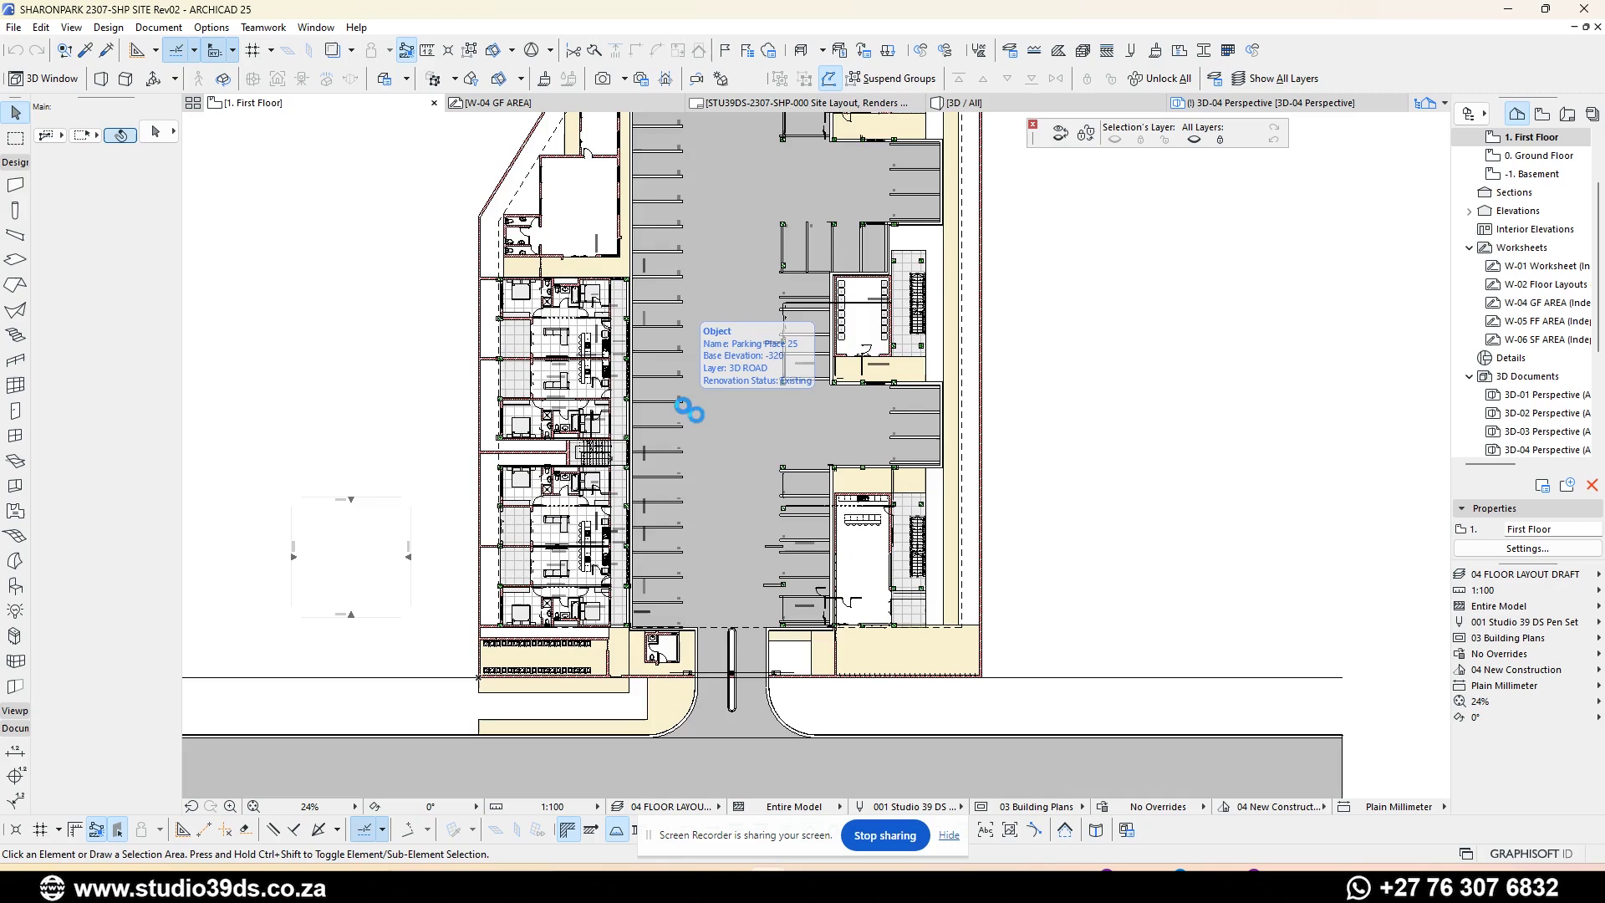
- View the First Floor, Second Floor and Roof stories of the site plan in turn
{"action": "key", "text": "ctrl+Up"}
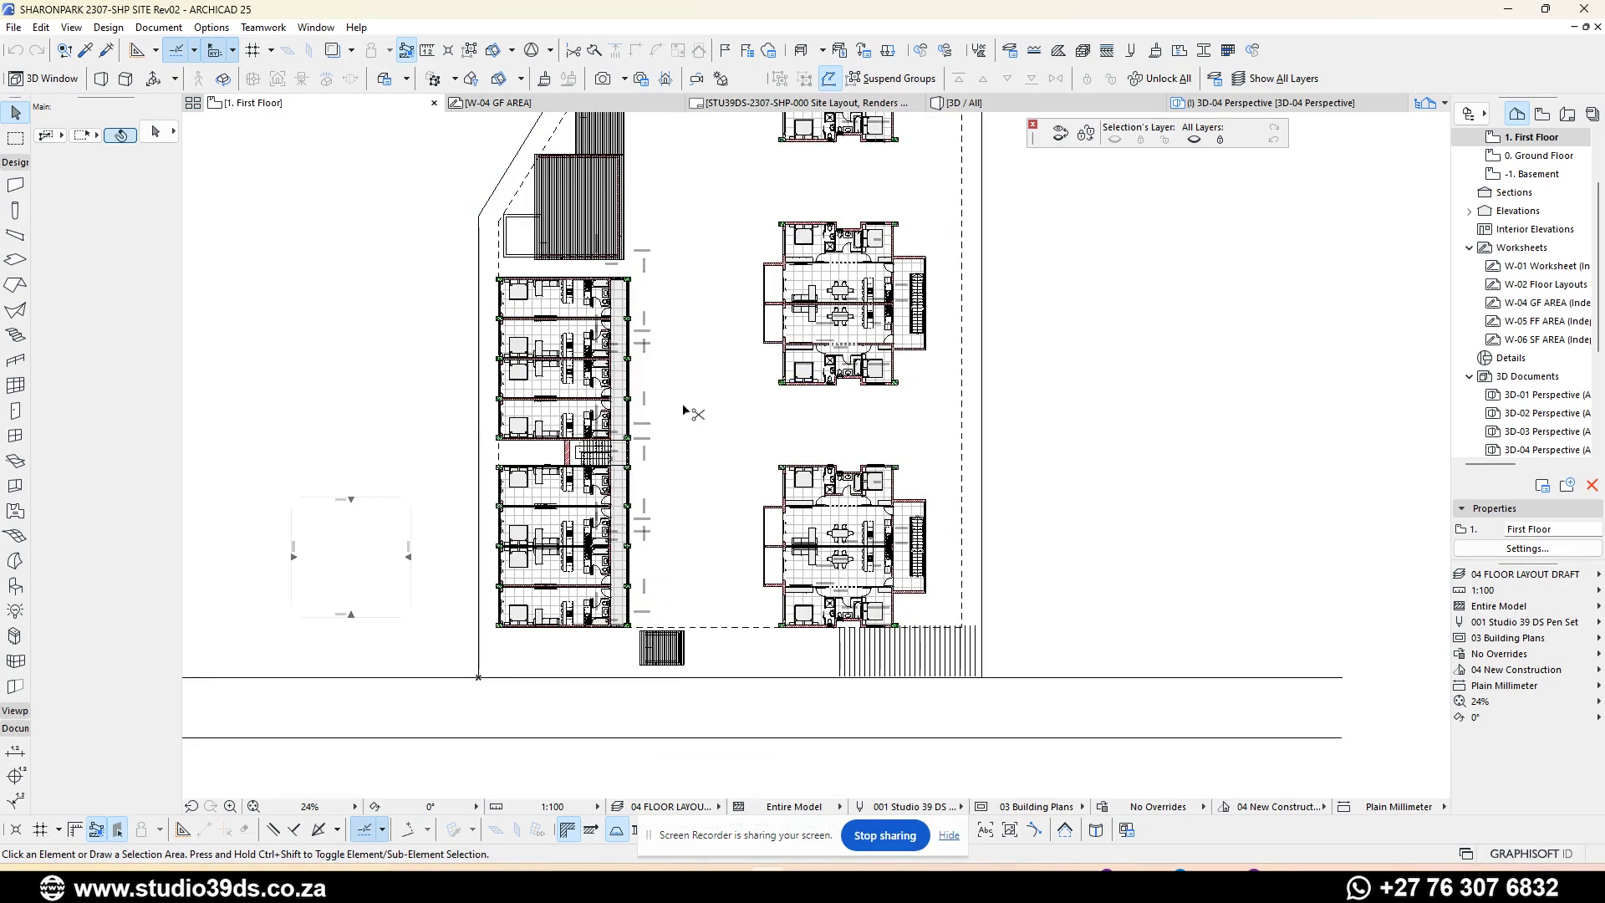
{"action": "key", "text": "ctrl+Up"}
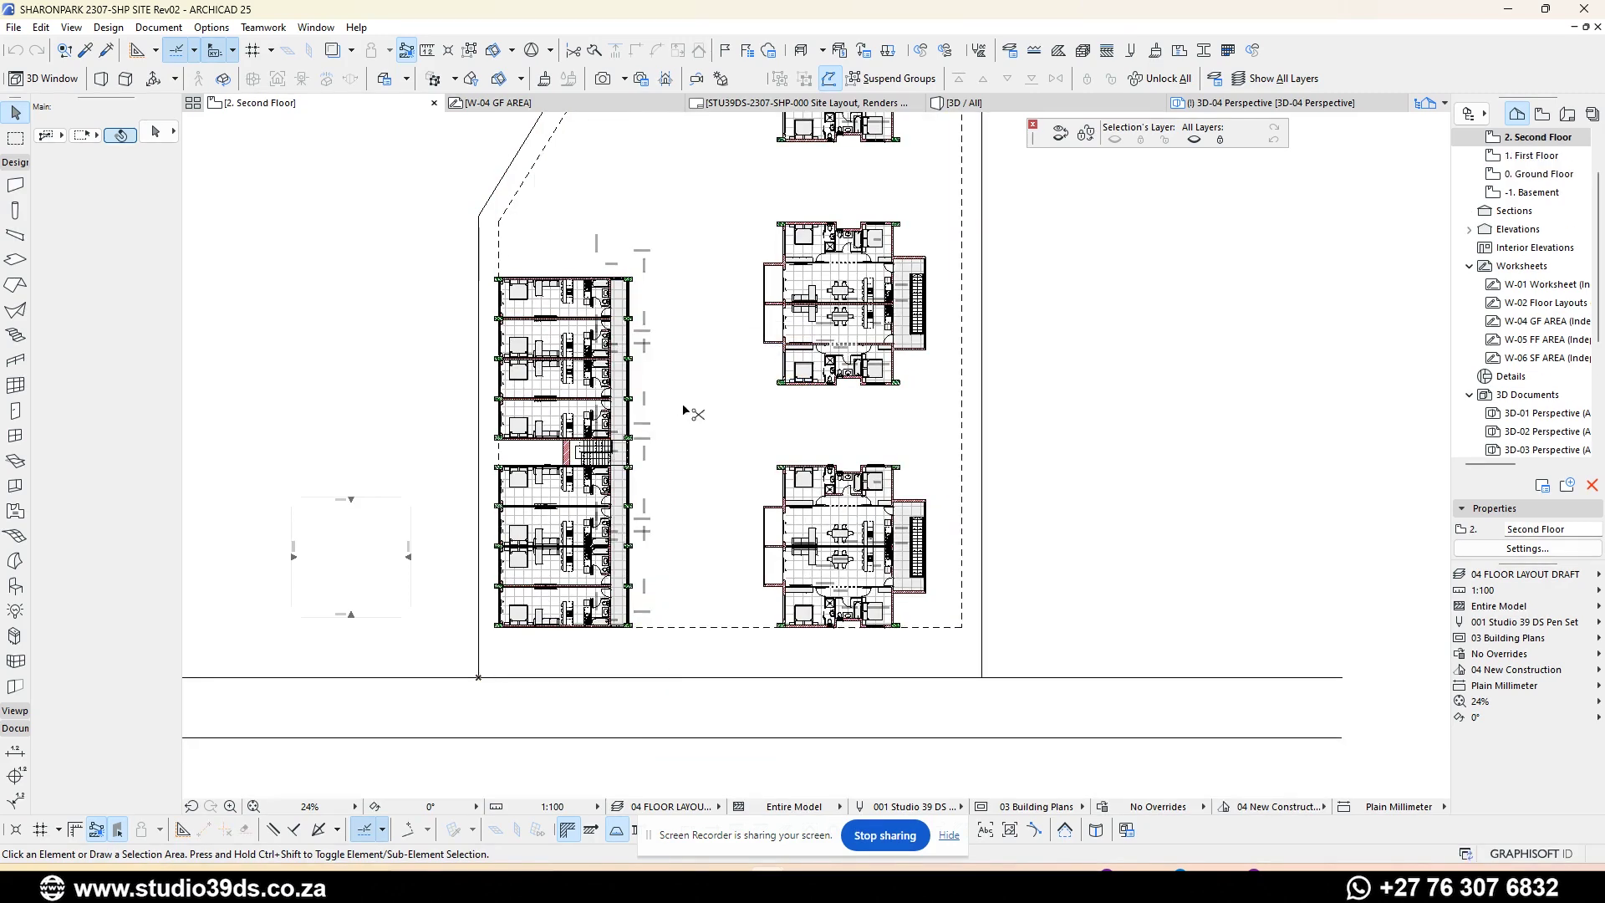
{"action": "key", "text": "ctrl+Up"}
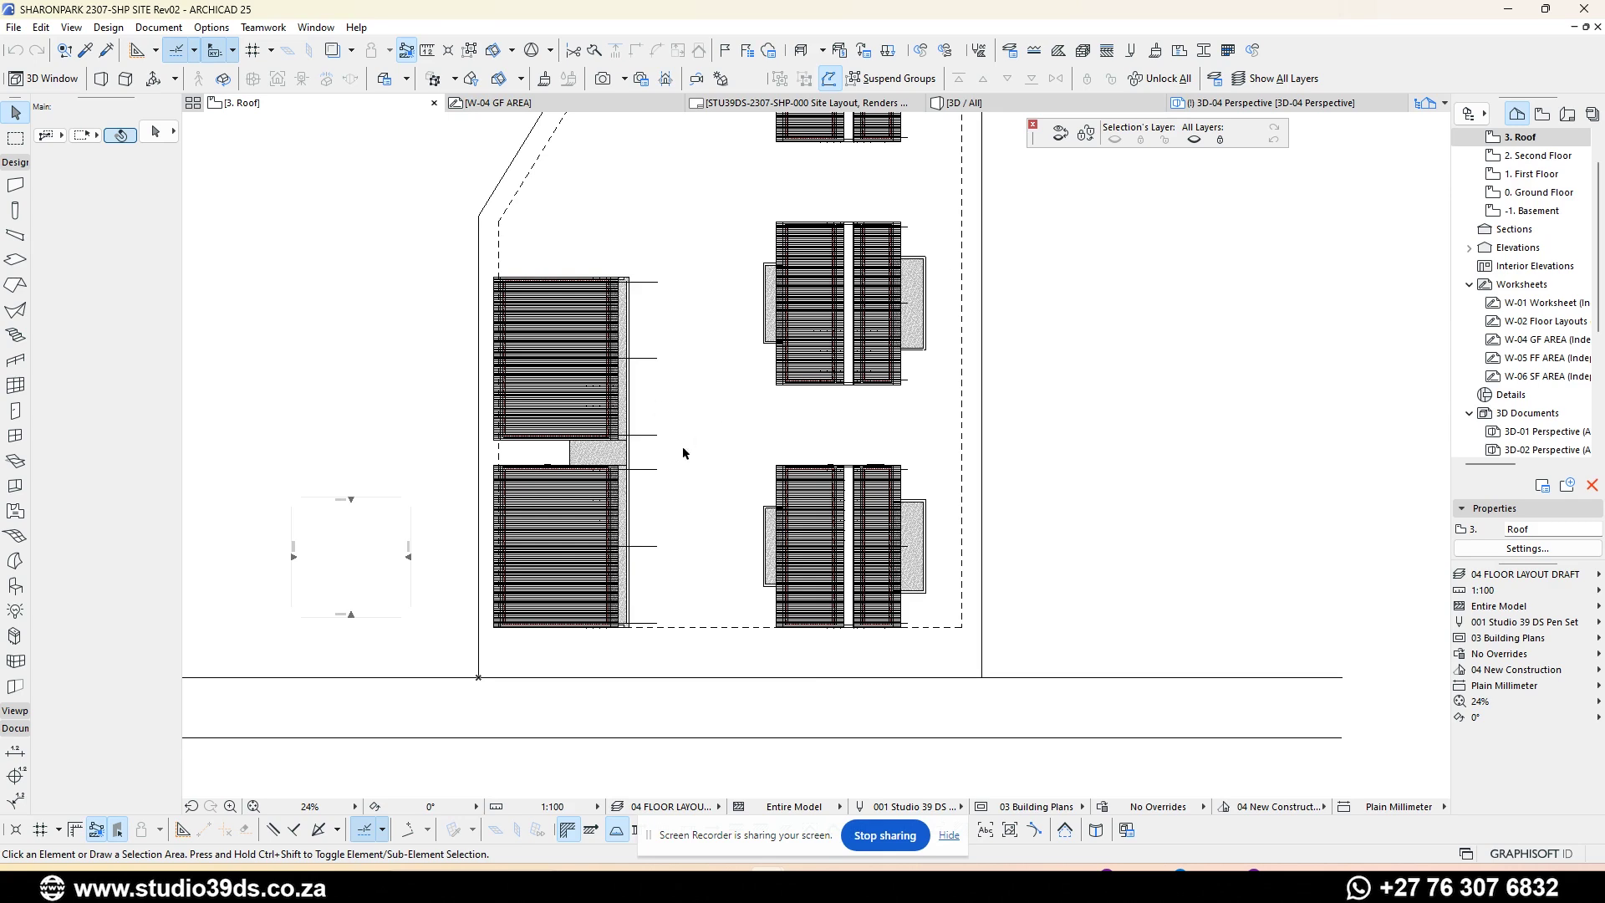
- Switch to the SHARONPARK 2307-SHP SITE project, inspect its site model in 3D, and open its floor plan
{"action": "mouse_move", "coordinate": [768, 869]}
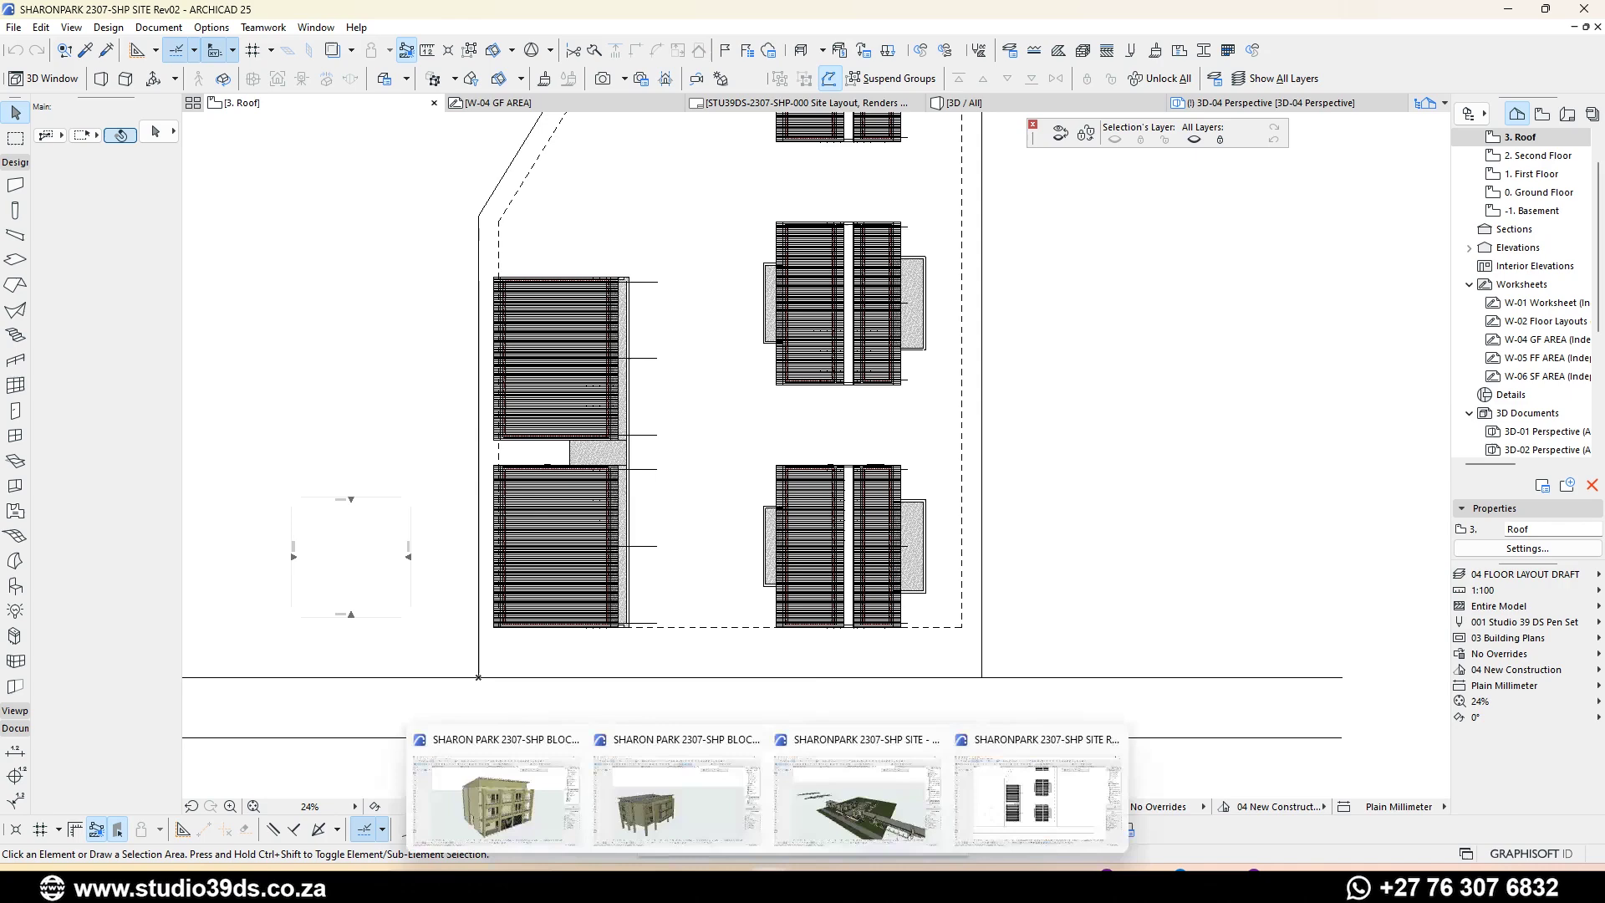
{"action": "left_click", "coordinate": [803, 836]}
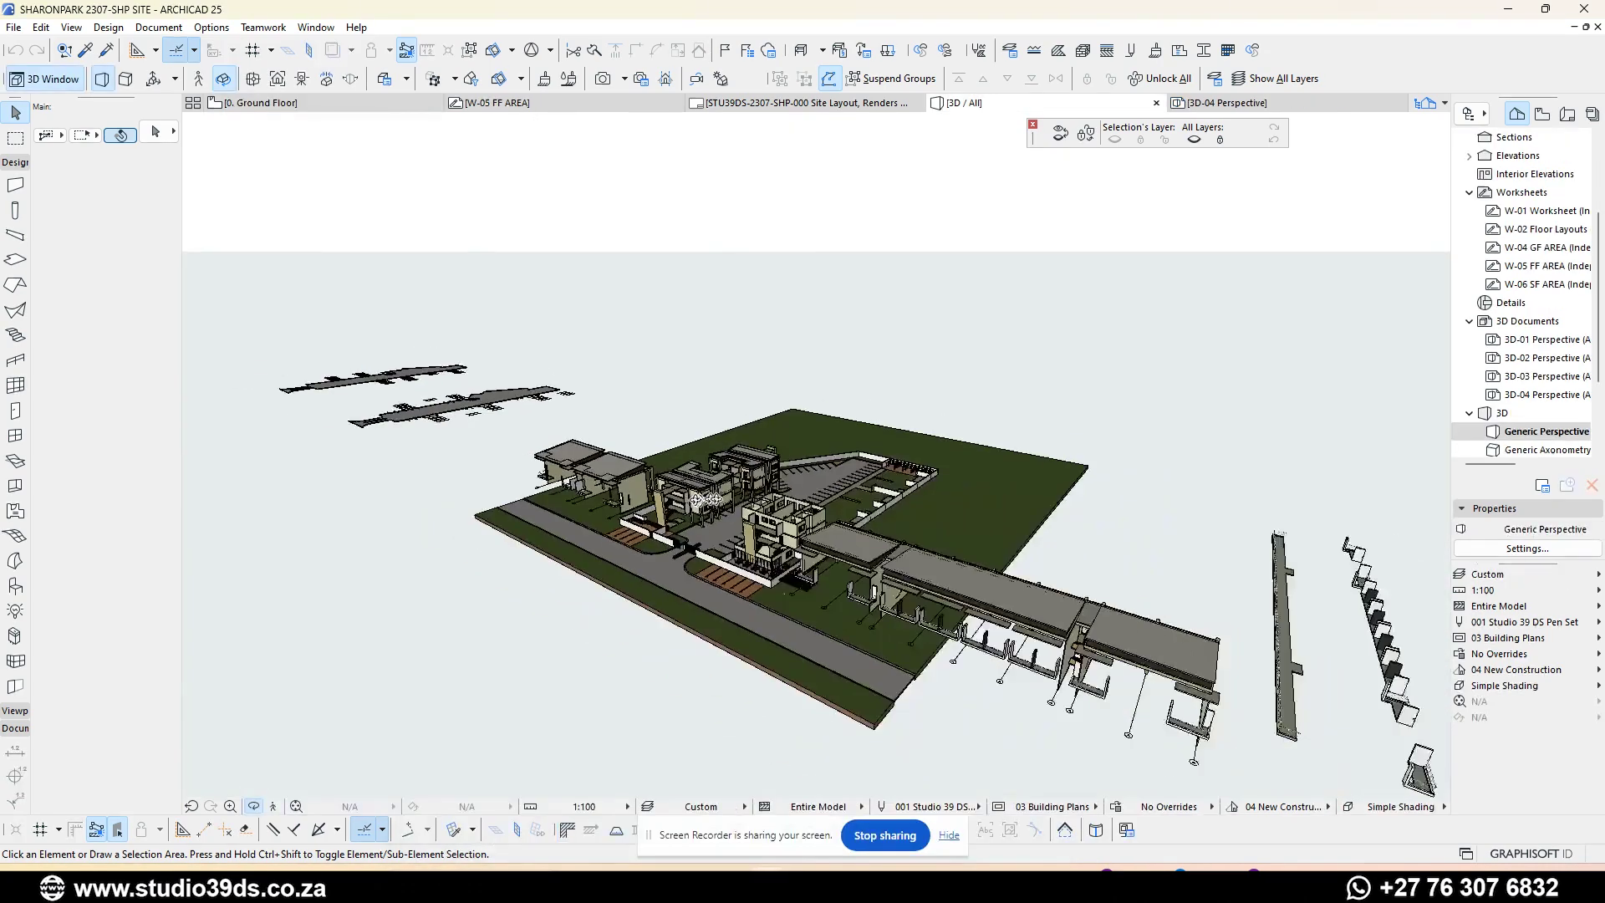
{"action": "scroll", "coordinate": [1027, 572], "scroll_direction": "up", "scroll_amount": 3}
{"action": "scroll", "coordinate": [1026, 572], "scroll_direction": "down", "scroll_amount": 5}
{"action": "scroll", "coordinate": [1026, 571], "scroll_direction": "up", "scroll_amount": 3}
{"action": "middle_click_drag", "start_coordinate": [710, 526], "coordinate": [886, 527], "text": "shift"}
{"action": "key", "text": "F2"}
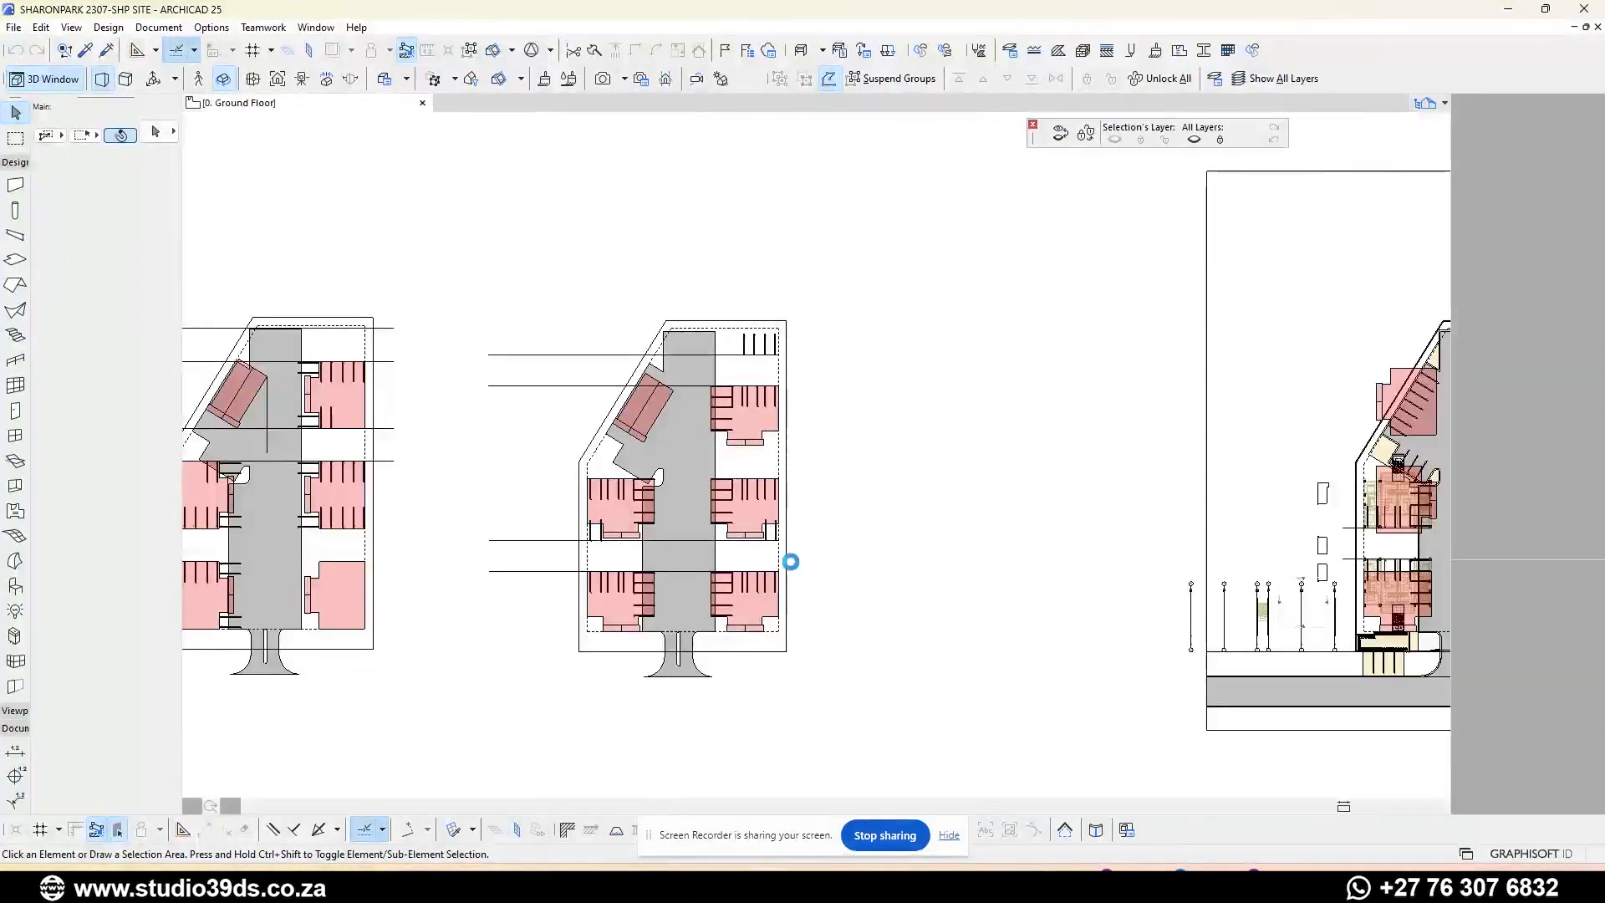
- Switch to the SHARON PARK 2307-SHP BLOCK 01 project, view the block in 3D, and open its First Floor plan
{"action": "left_click", "coordinate": [739, 872]}
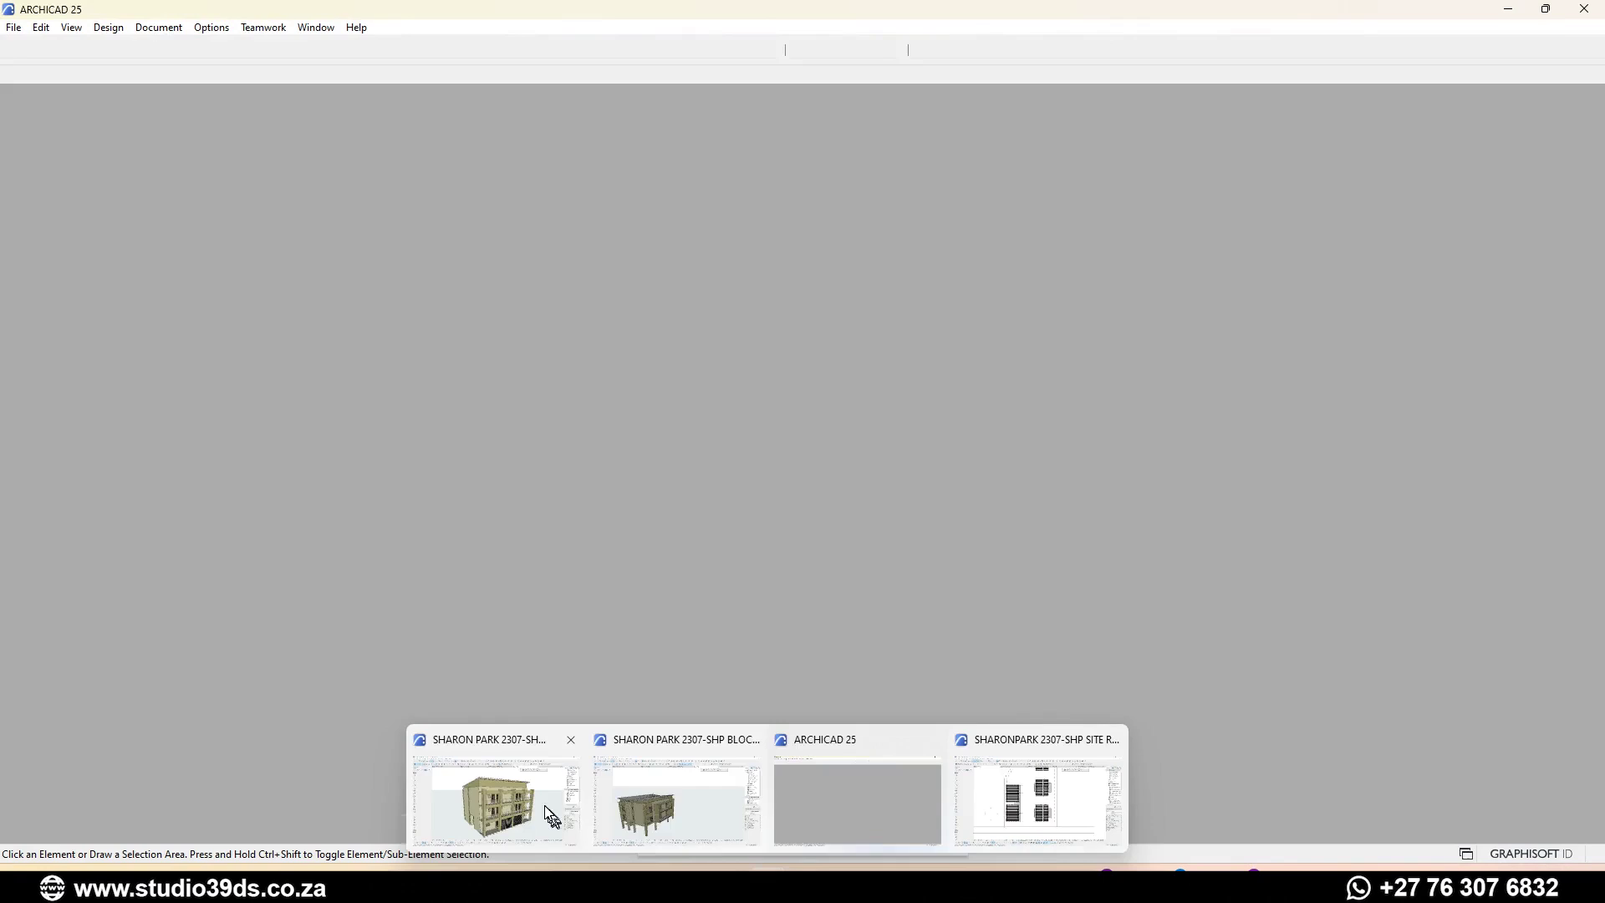
{"action": "left_click", "coordinate": [547, 809]}
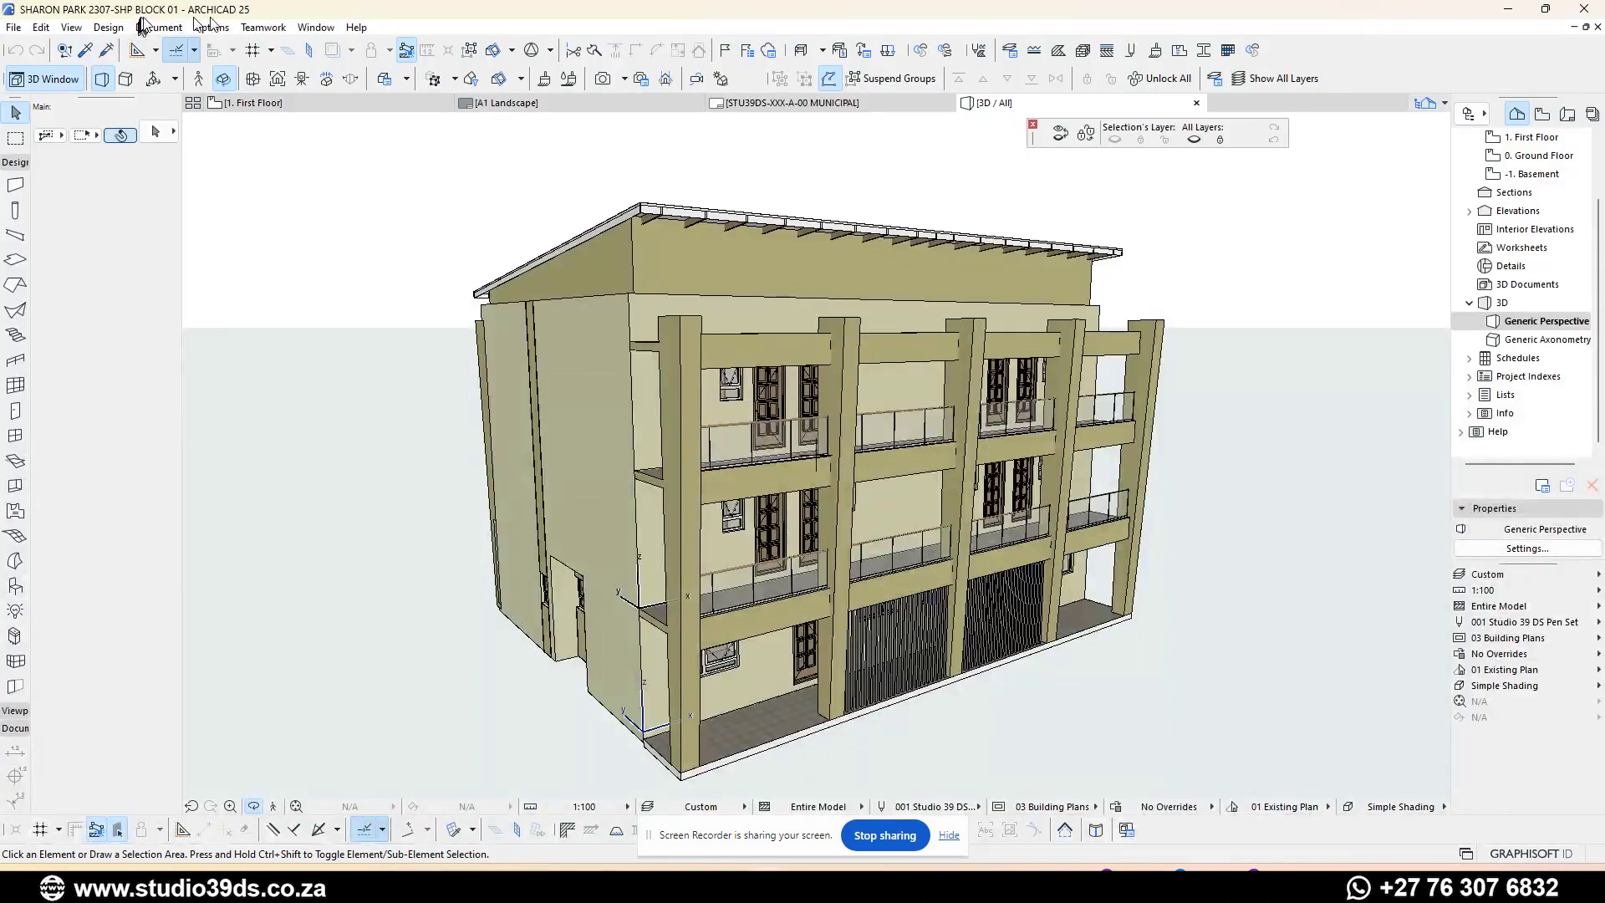
{"action": "middle_click_drag", "start_coordinate": [743, 472], "coordinate": [714, 563], "text": "shift"}
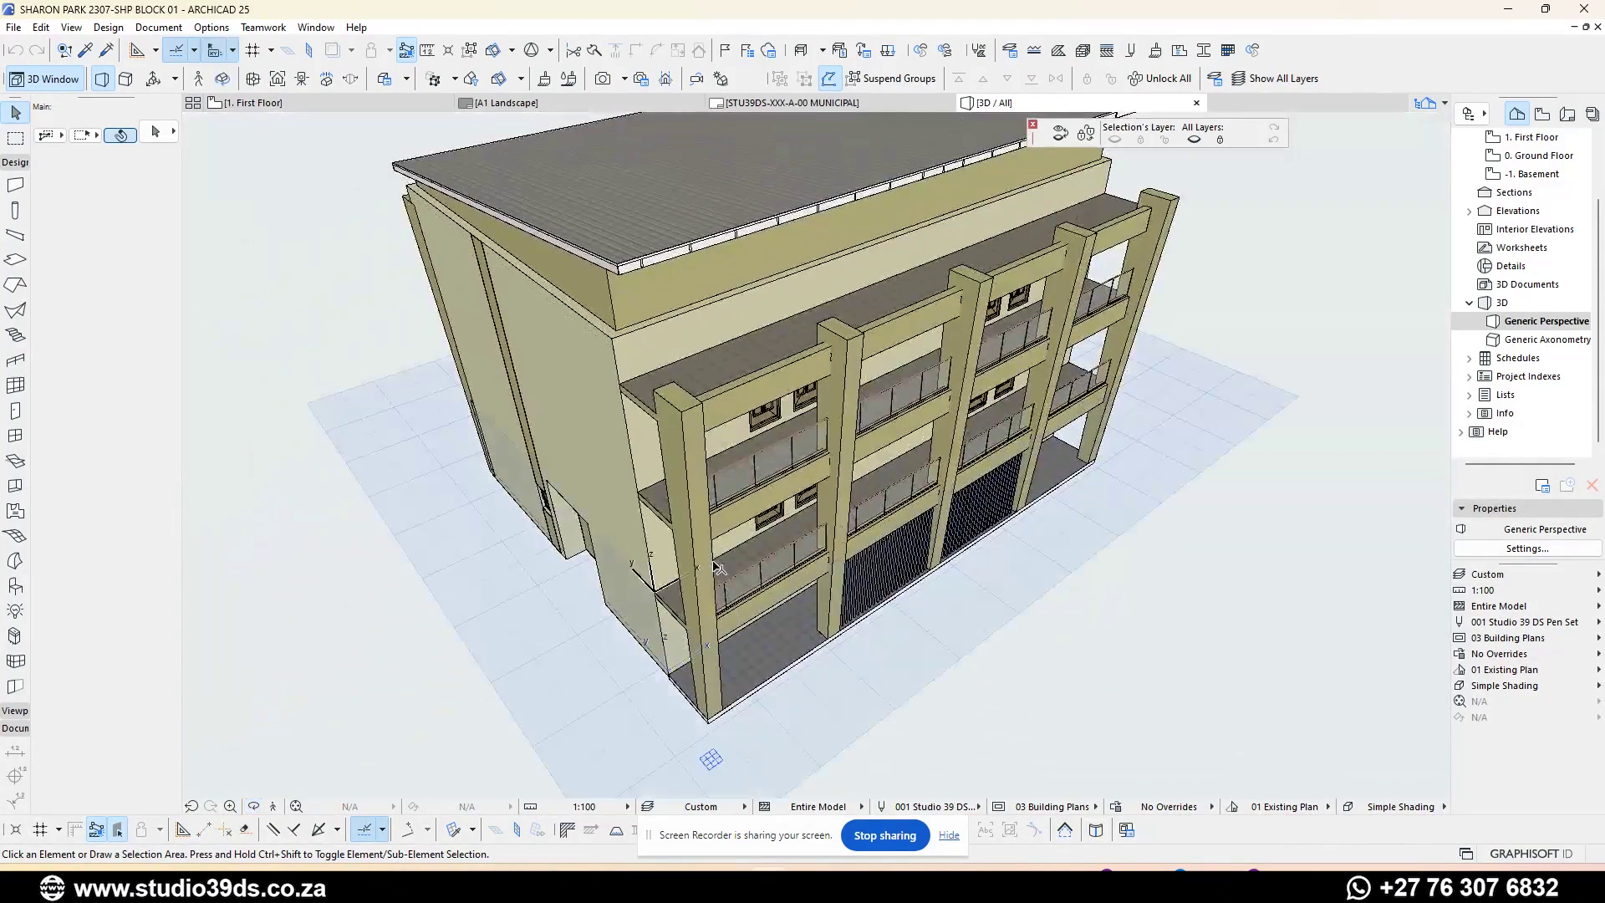
{"action": "key", "text": "F2"}
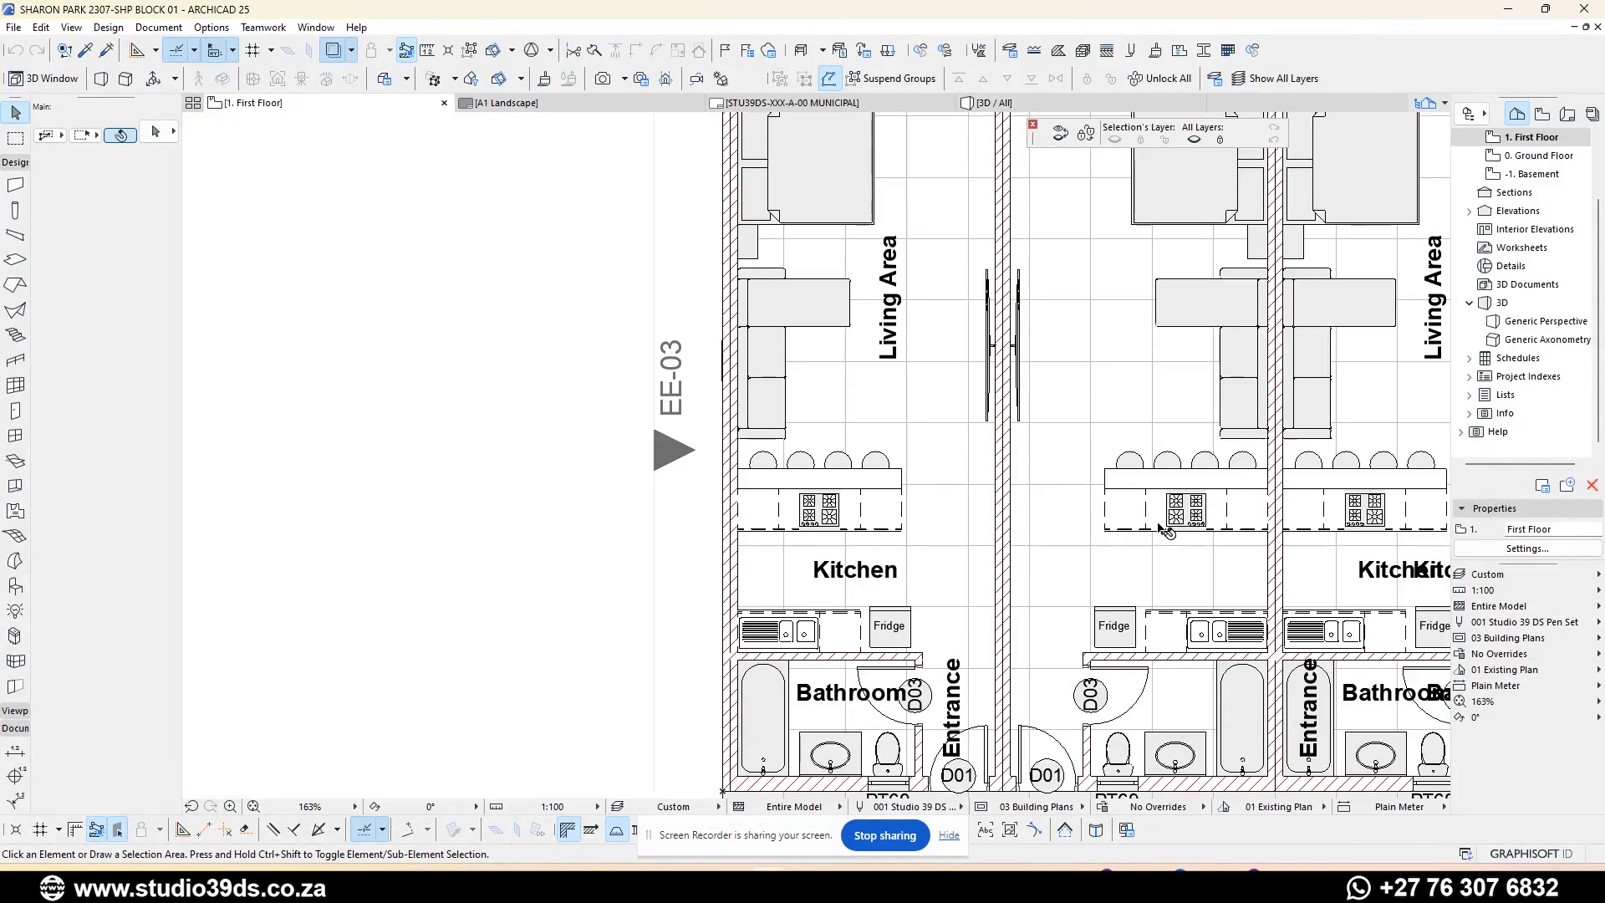
- Open the Ground Floor plan of Block 01 without the trace reference and examine its apartment layout
{"action": "left_click", "coordinate": [1560, 158]}
{"action": "double_click", "coordinate": [1560, 160]}
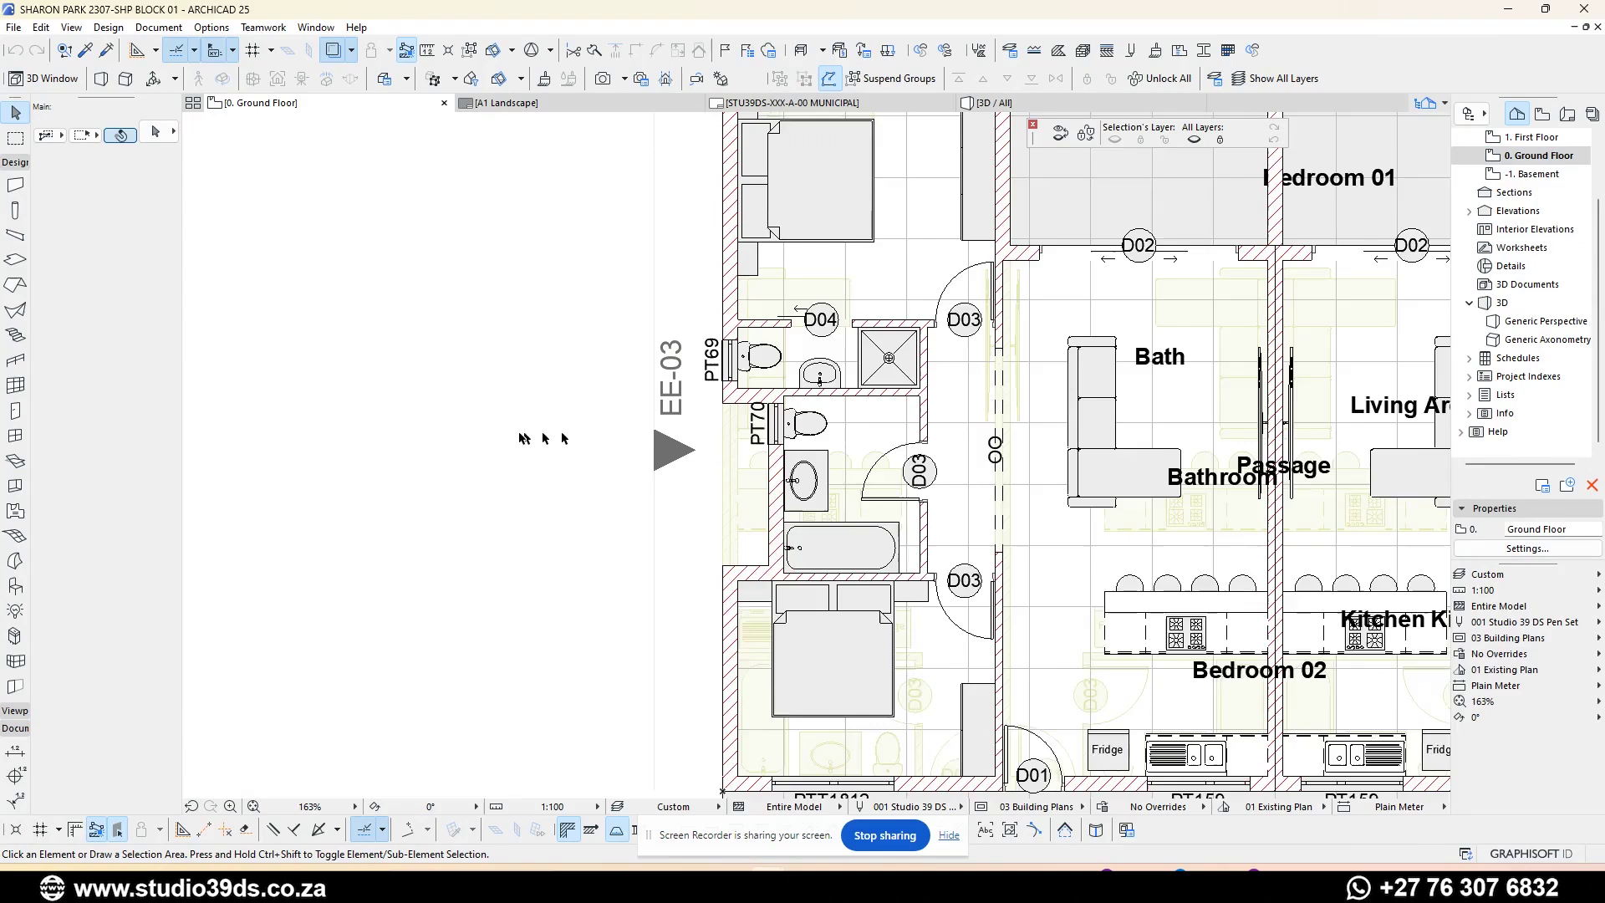
{"action": "scroll", "coordinate": [493, 443], "scroll_direction": "down", "scroll_amount": 5}
{"action": "scroll", "coordinate": [351, 196], "scroll_direction": "up", "scroll_amount": 1}
{"action": "scroll", "coordinate": [425, 232], "scroll_direction": "up", "scroll_amount": 1}
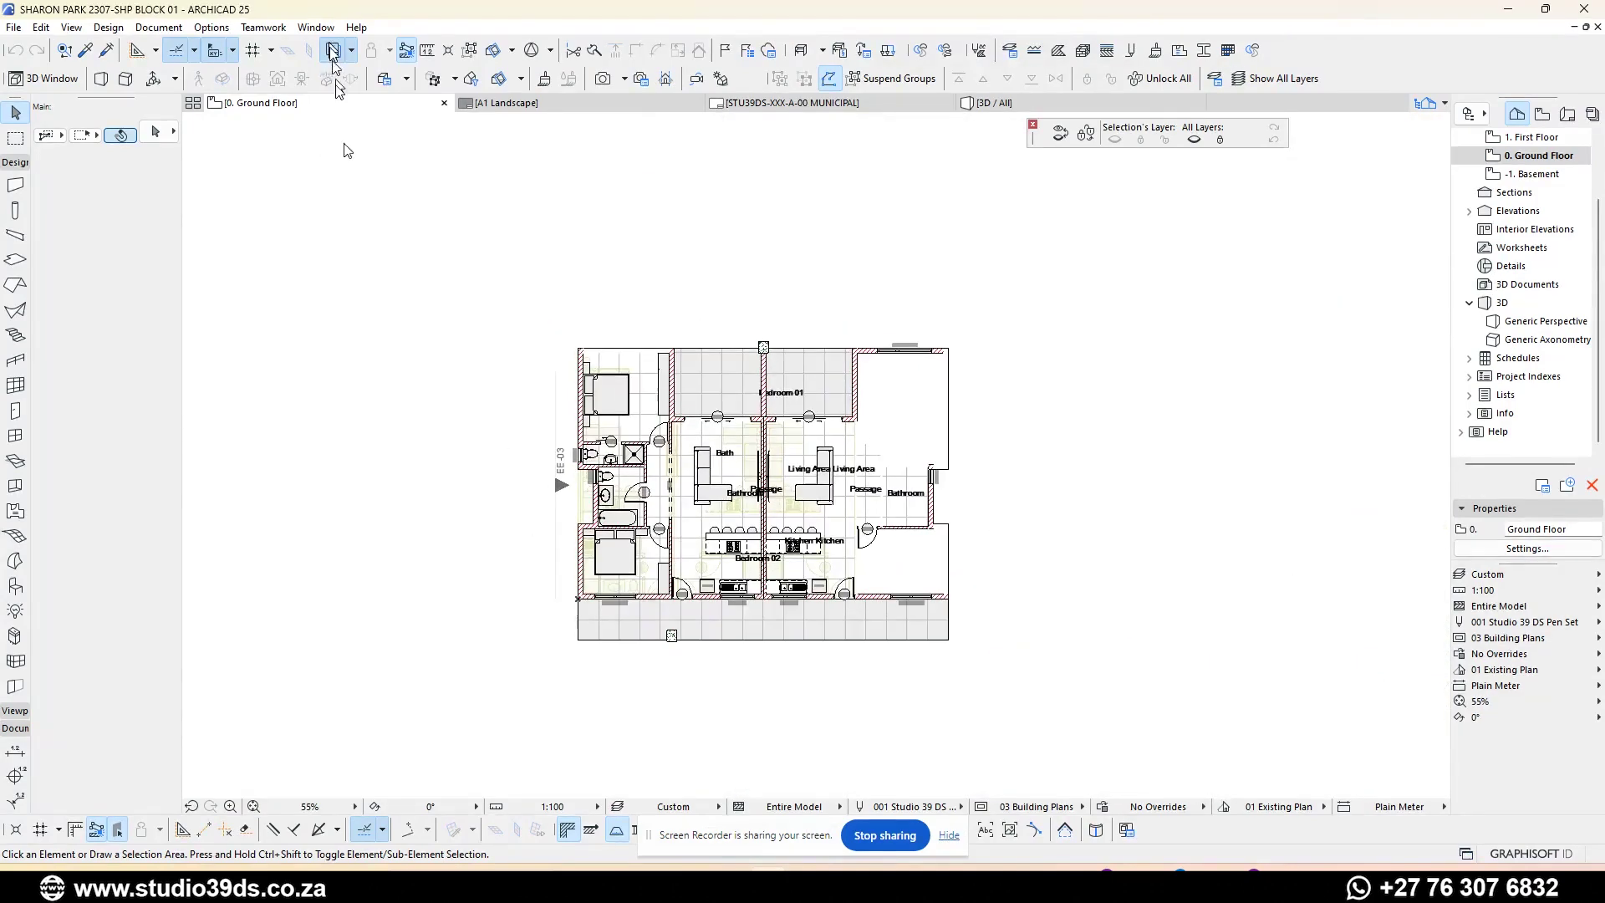
{"action": "scroll", "coordinate": [756, 523], "scroll_direction": "up", "scroll_amount": 1}
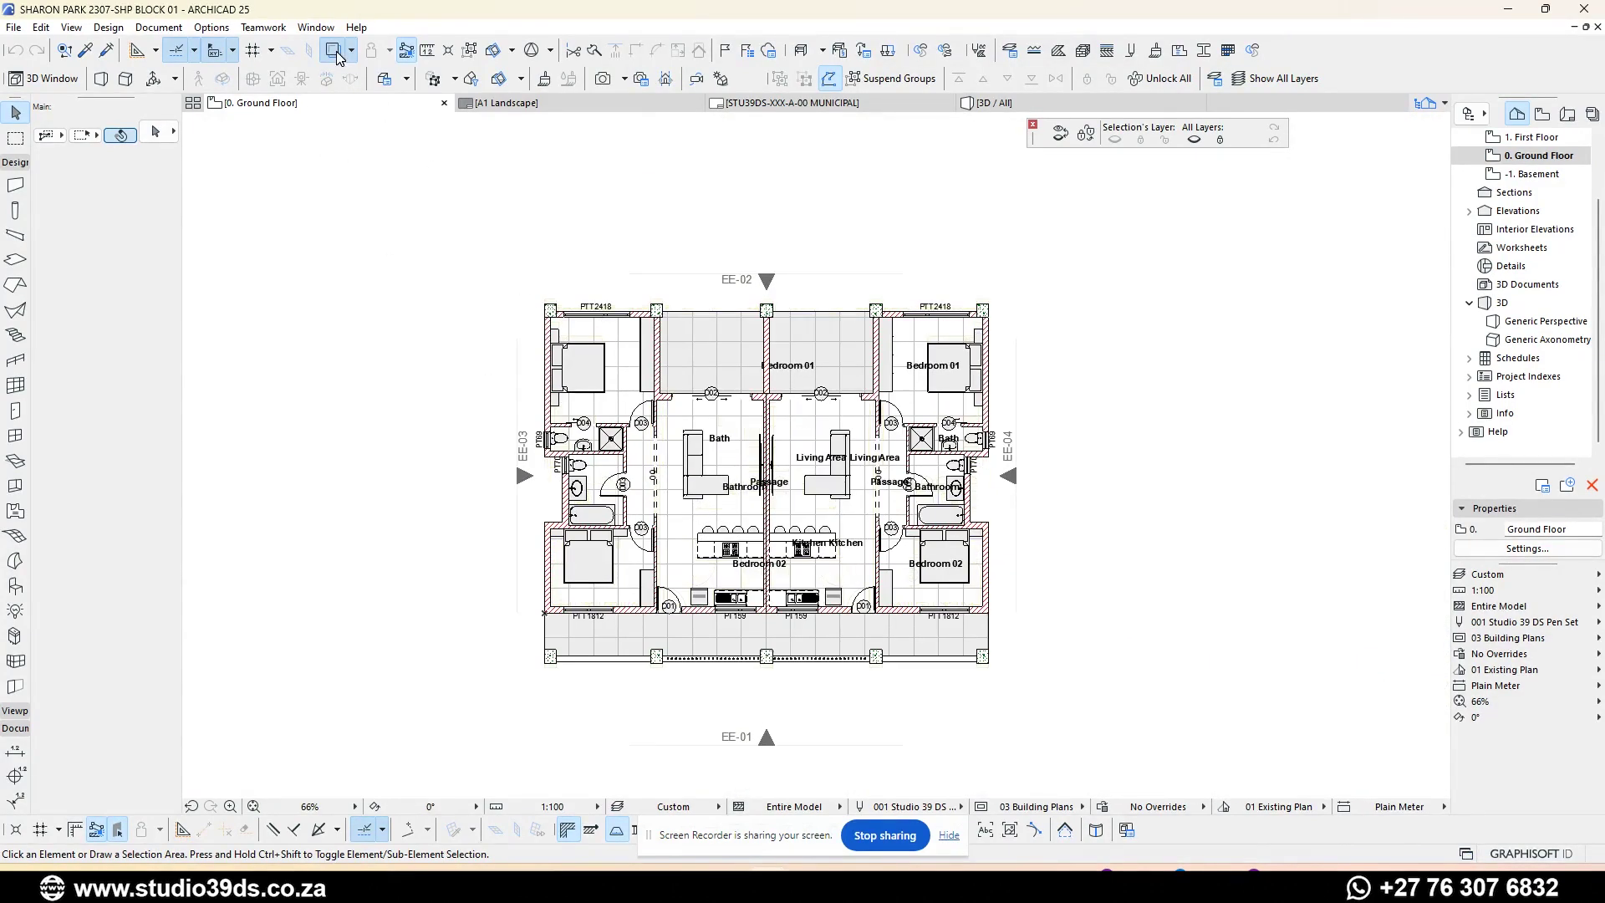
{"action": "scroll", "coordinate": [879, 548], "scroll_direction": "up", "scroll_amount": 3}
{"action": "scroll", "coordinate": [879, 547], "scroll_direction": "down", "scroll_amount": 2}
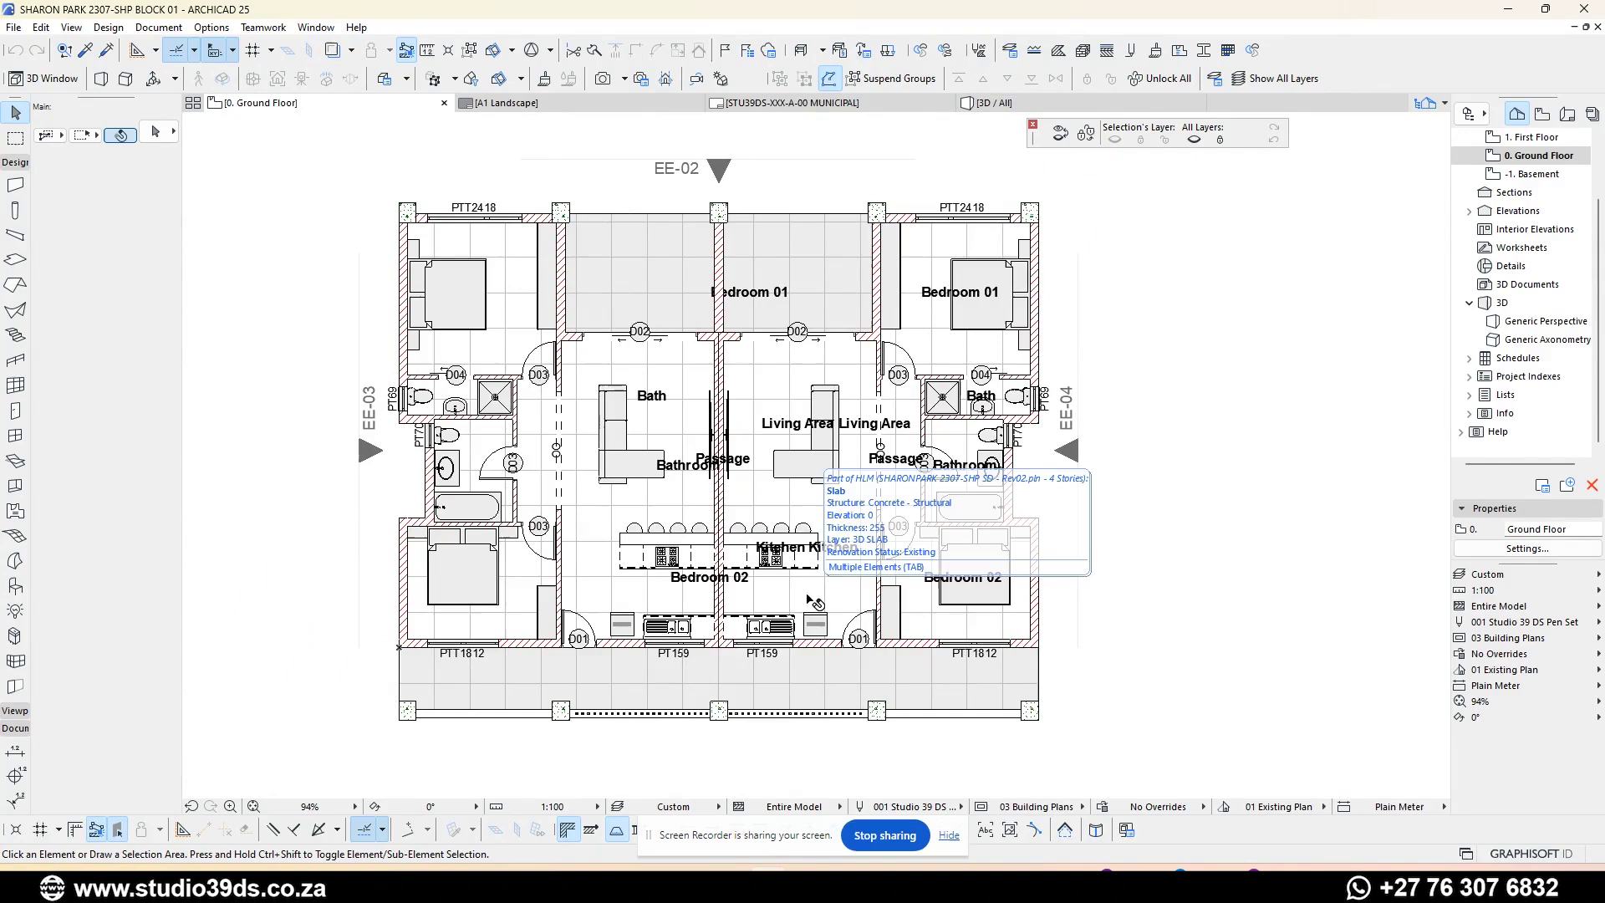
- View the First Floor and Second Floor plans of Block 01 and examine the studio apartments
{"action": "key", "text": "ctrl+Up"}
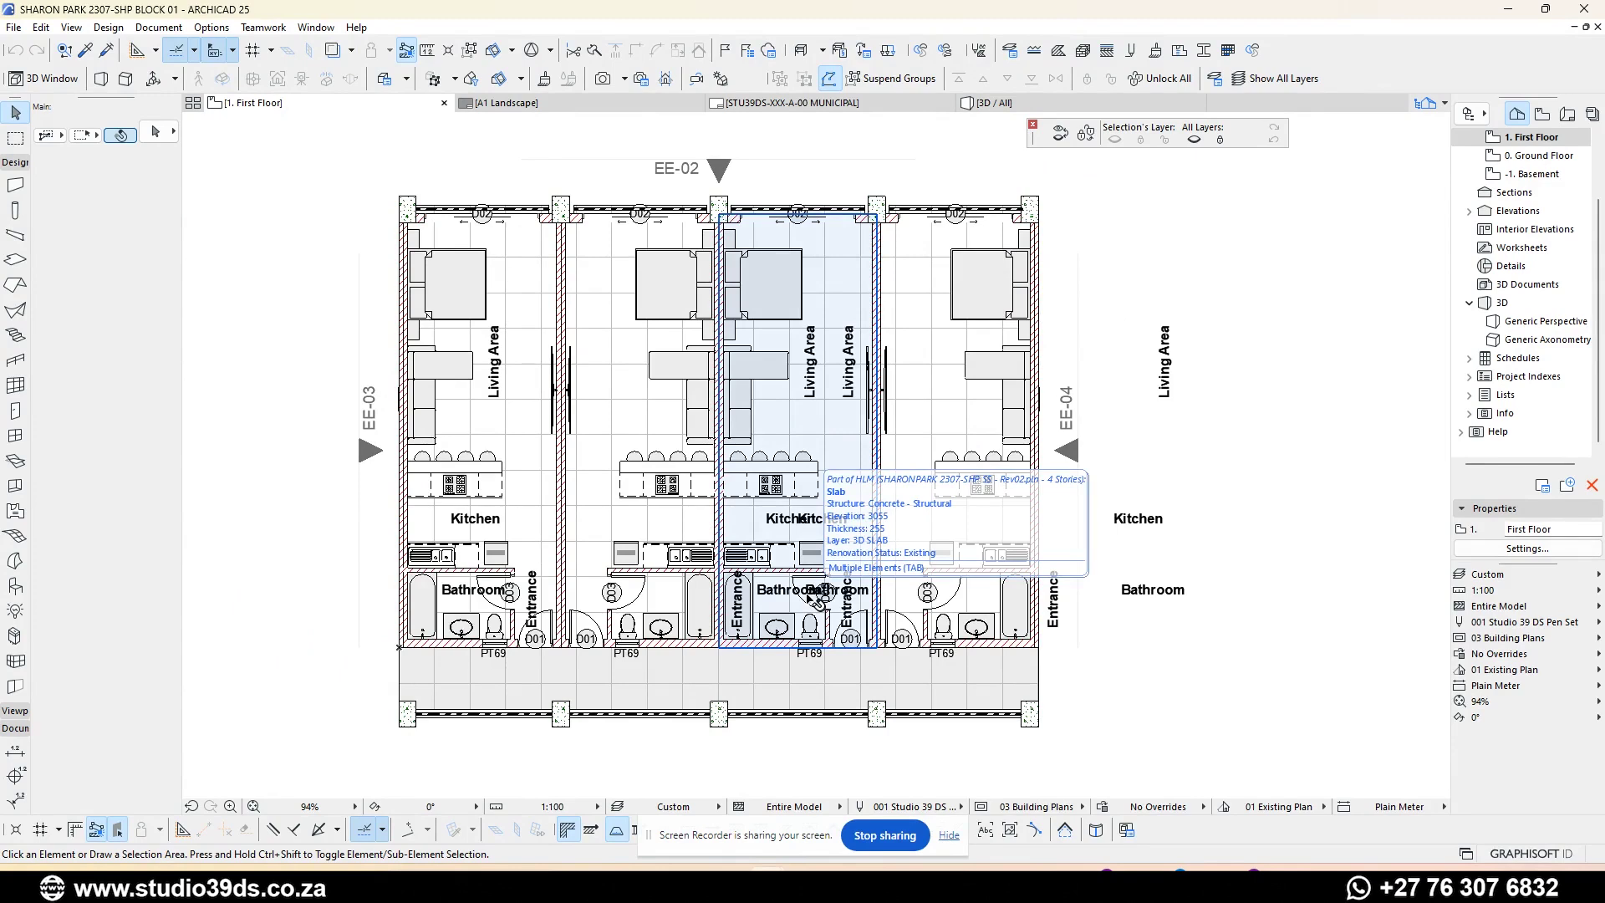
{"action": "key", "text": "ctrl+Up"}
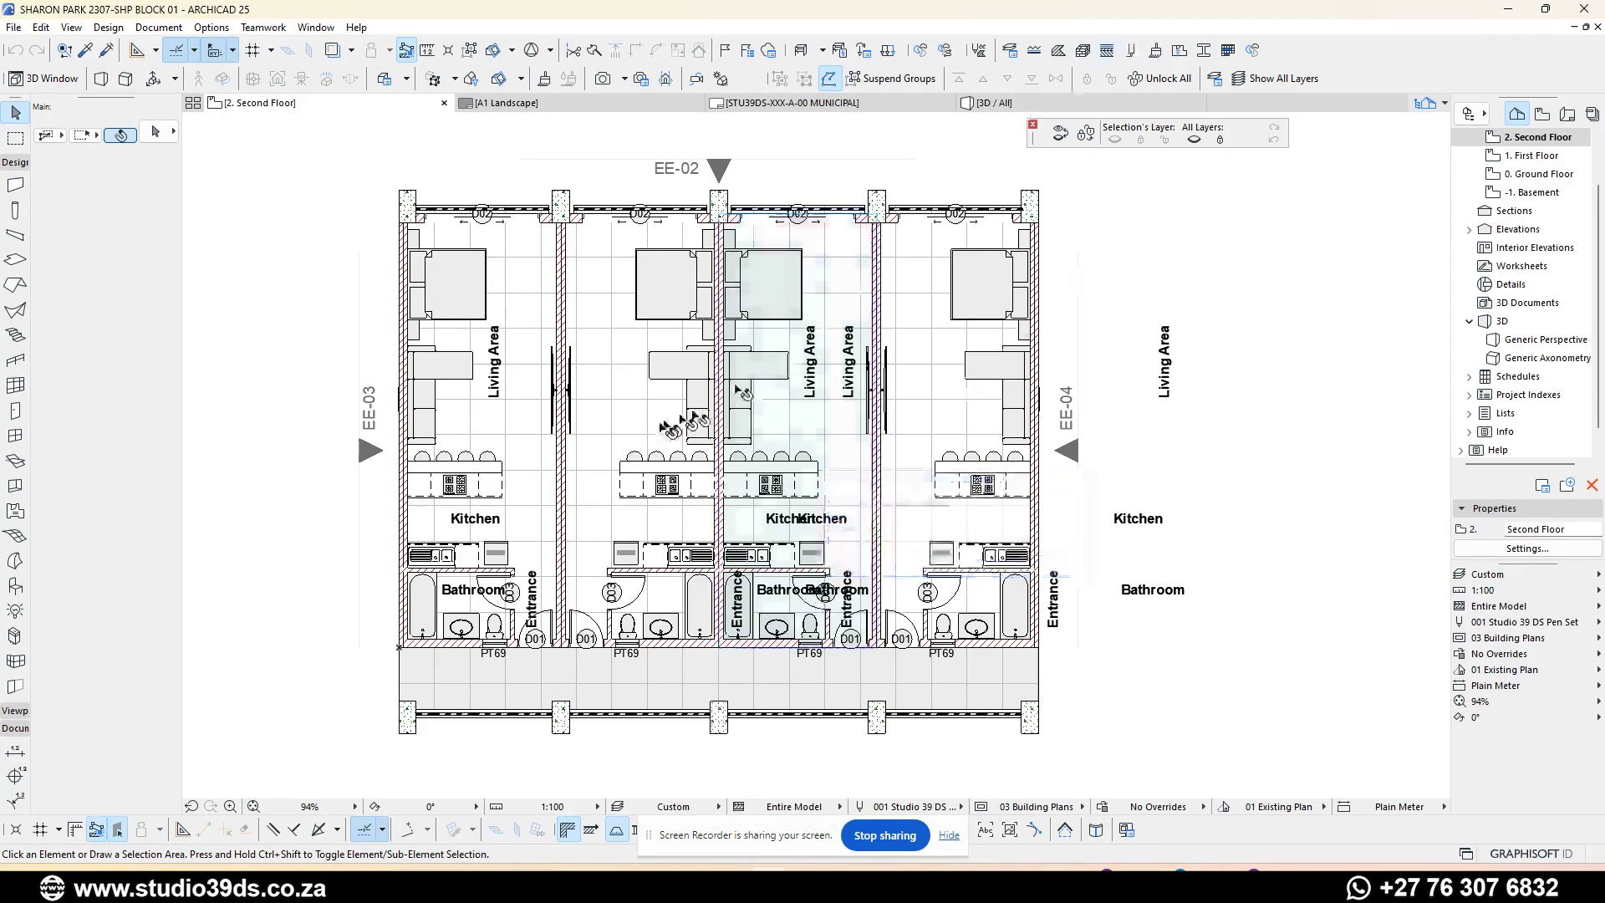
{"action": "scroll", "coordinate": [552, 570], "scroll_direction": "up", "scroll_amount": 1}
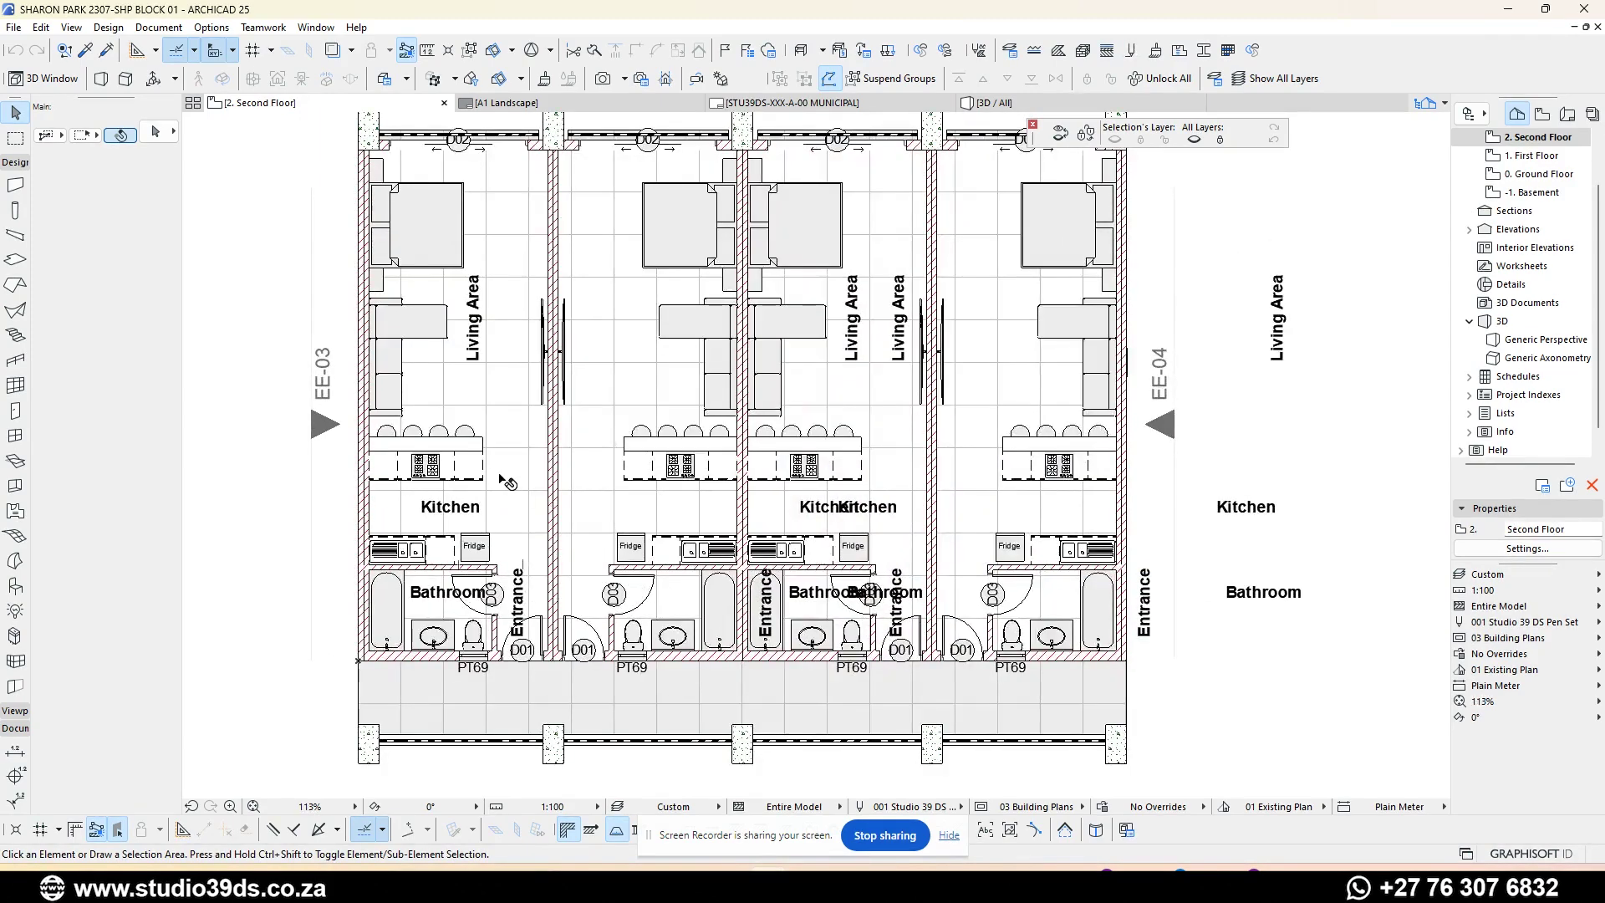
{"action": "scroll", "coordinate": [507, 482], "scroll_direction": "down", "scroll_amount": 2}
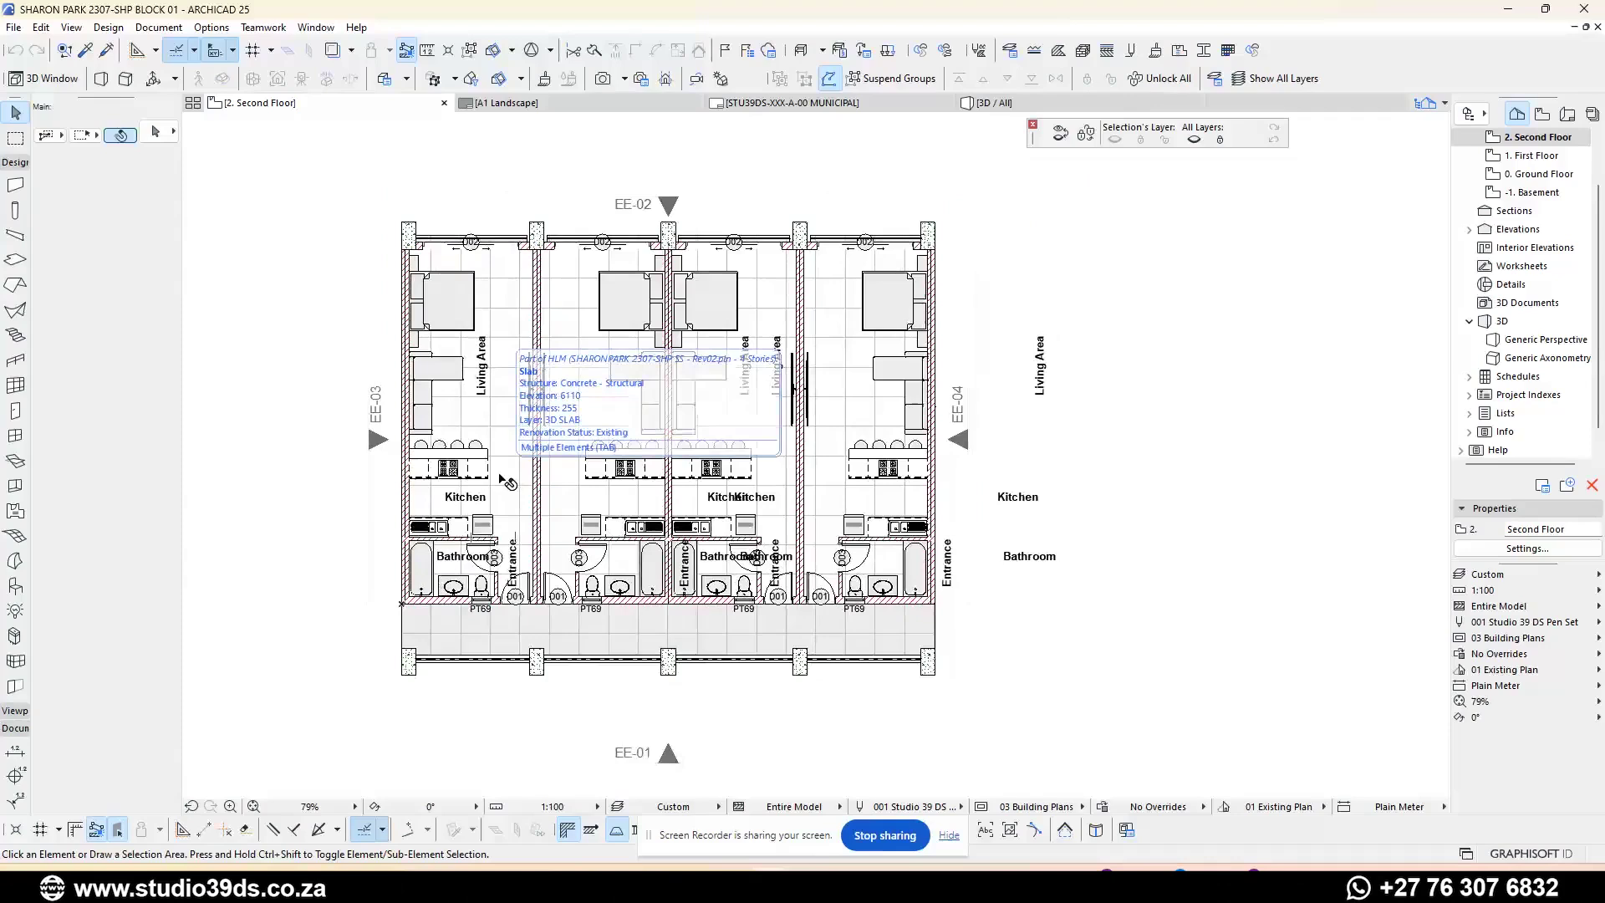
- Show Block 01 in 3D and highlight the hotlinked ground-floor apartment at each end of the balcony facade
{"action": "key", "text": "F3"}
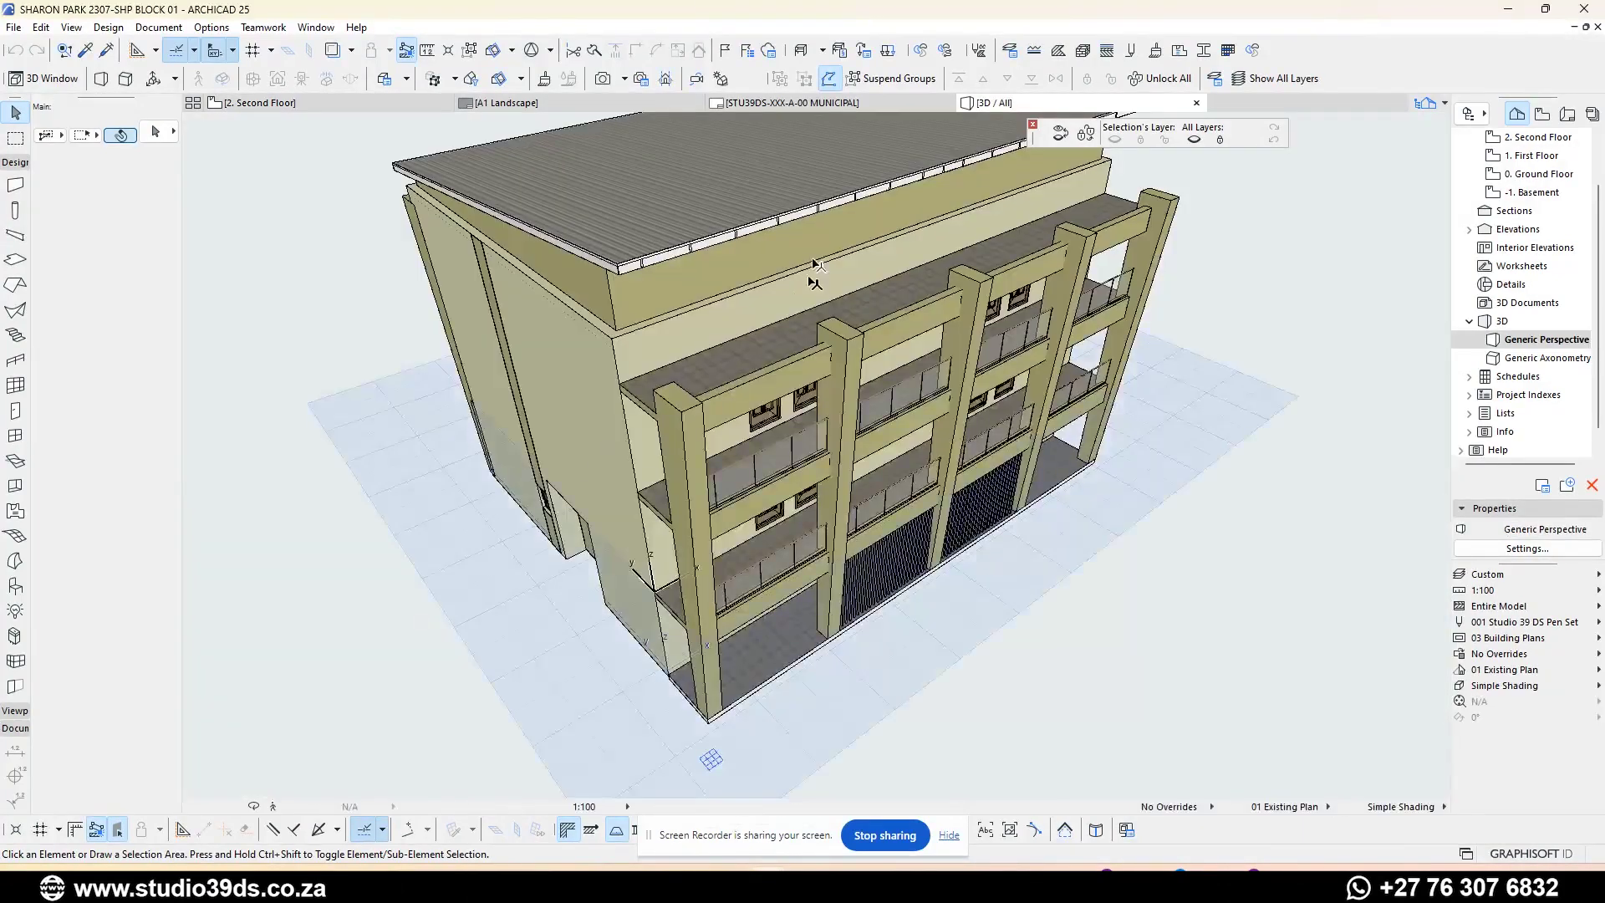
{"action": "middle_click_drag", "start_coordinate": [533, 493], "coordinate": [637, 490], "text": "shift"}
{"action": "scroll", "coordinate": [1033, 422], "scroll_direction": "down", "scroll_amount": 3}
{"action": "scroll", "coordinate": [711, 635], "scroll_direction": "up", "scroll_amount": 4}
{"action": "left_click", "coordinate": [888, 659]}
{"action": "mouse_move", "coordinate": [609, 679]}
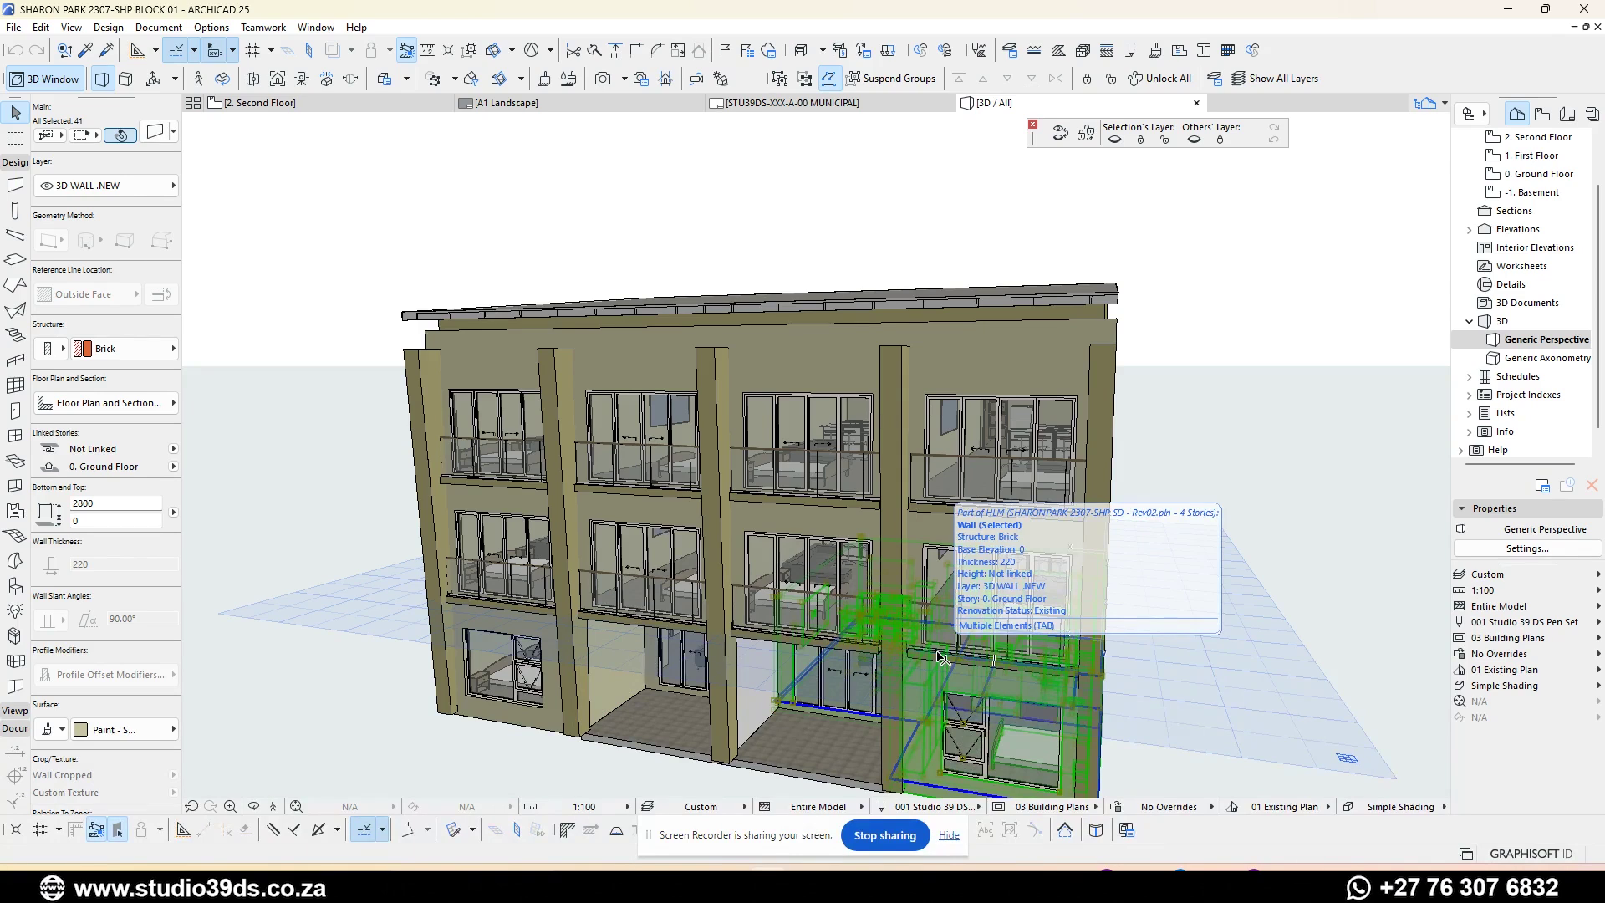
{"action": "left_click", "coordinate": [631, 662]}
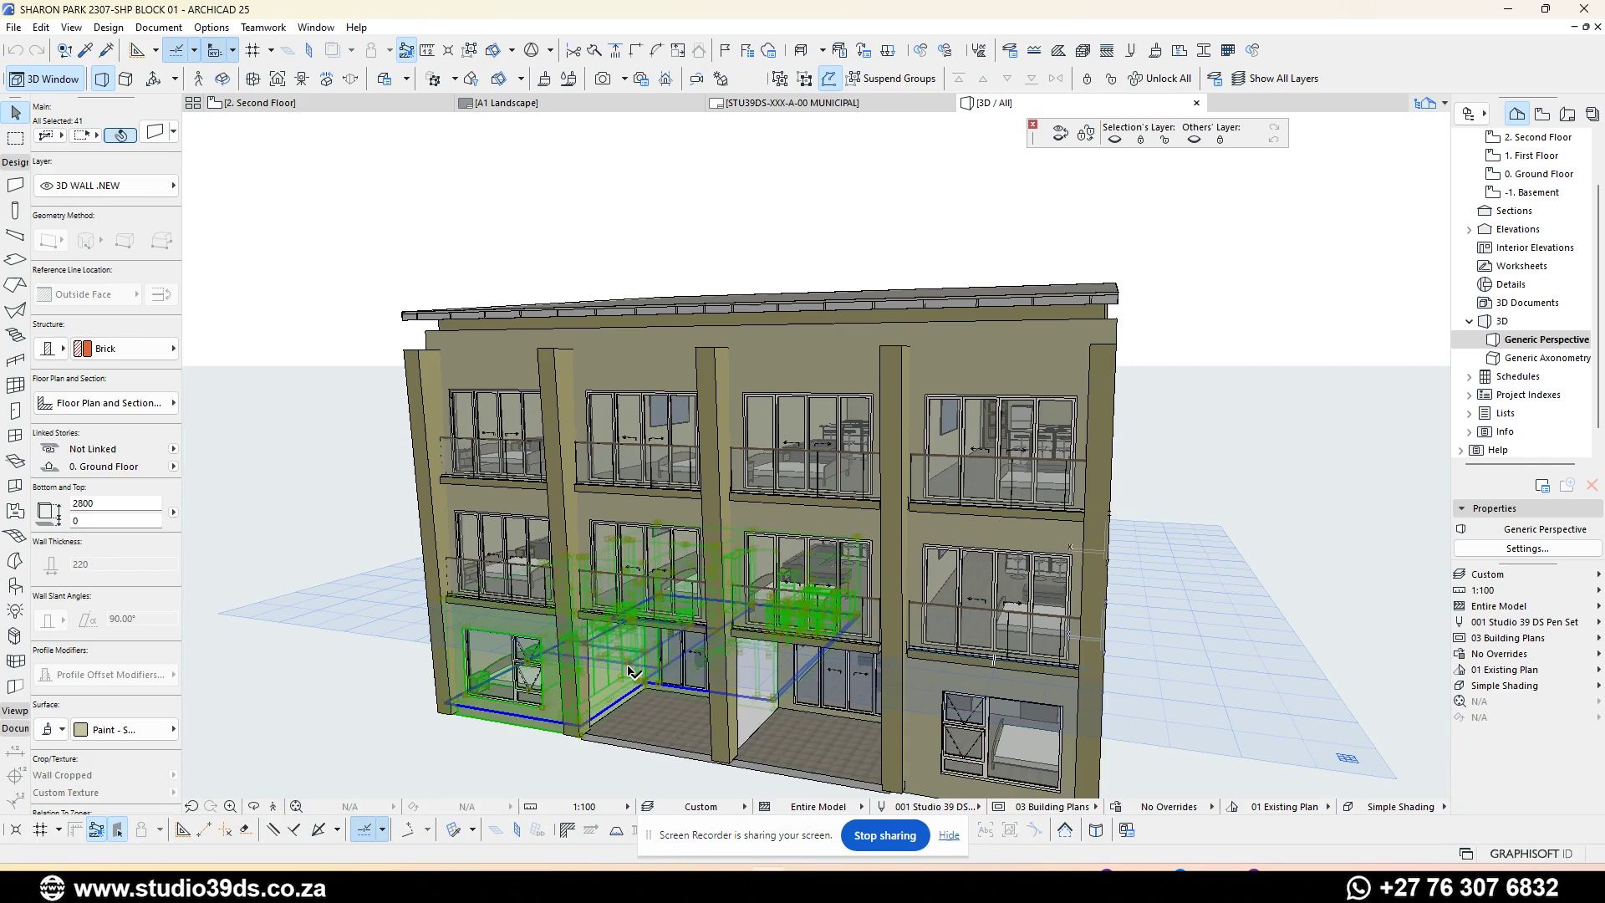
{"action": "scroll", "coordinate": [552, 430], "scroll_direction": "down", "scroll_amount": 2}
- Try mirroring a copy of the ground-floor end apartment about the block's outer side wall, and undo it
{"action": "left_click", "coordinate": [836, 622]}
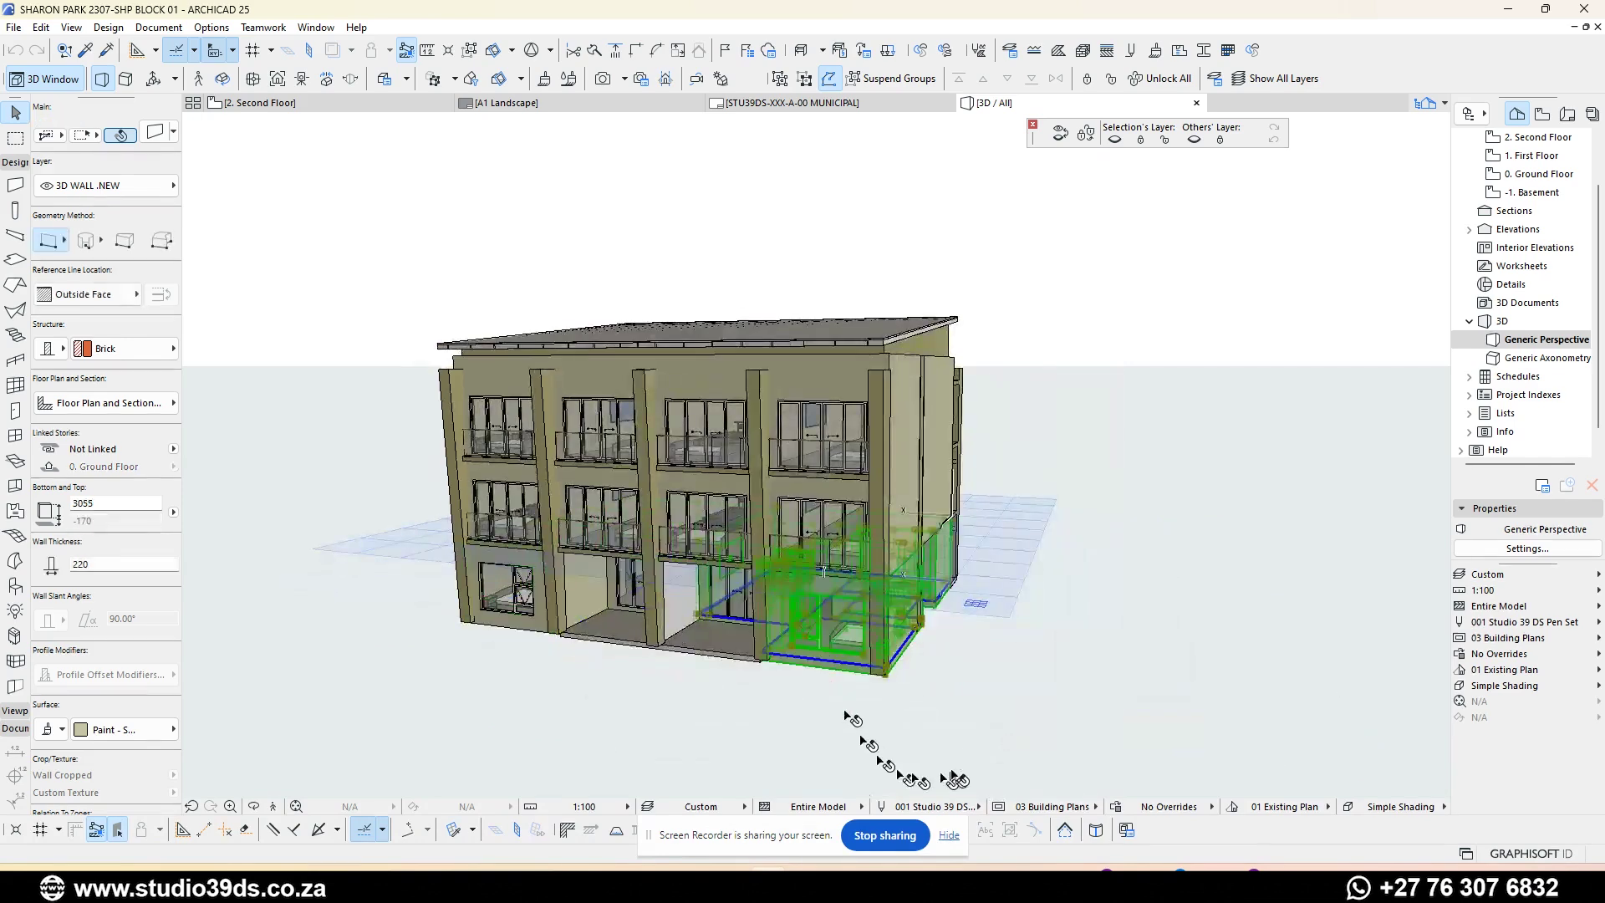
{"action": "key", "text": "ctrl+shift+m"}
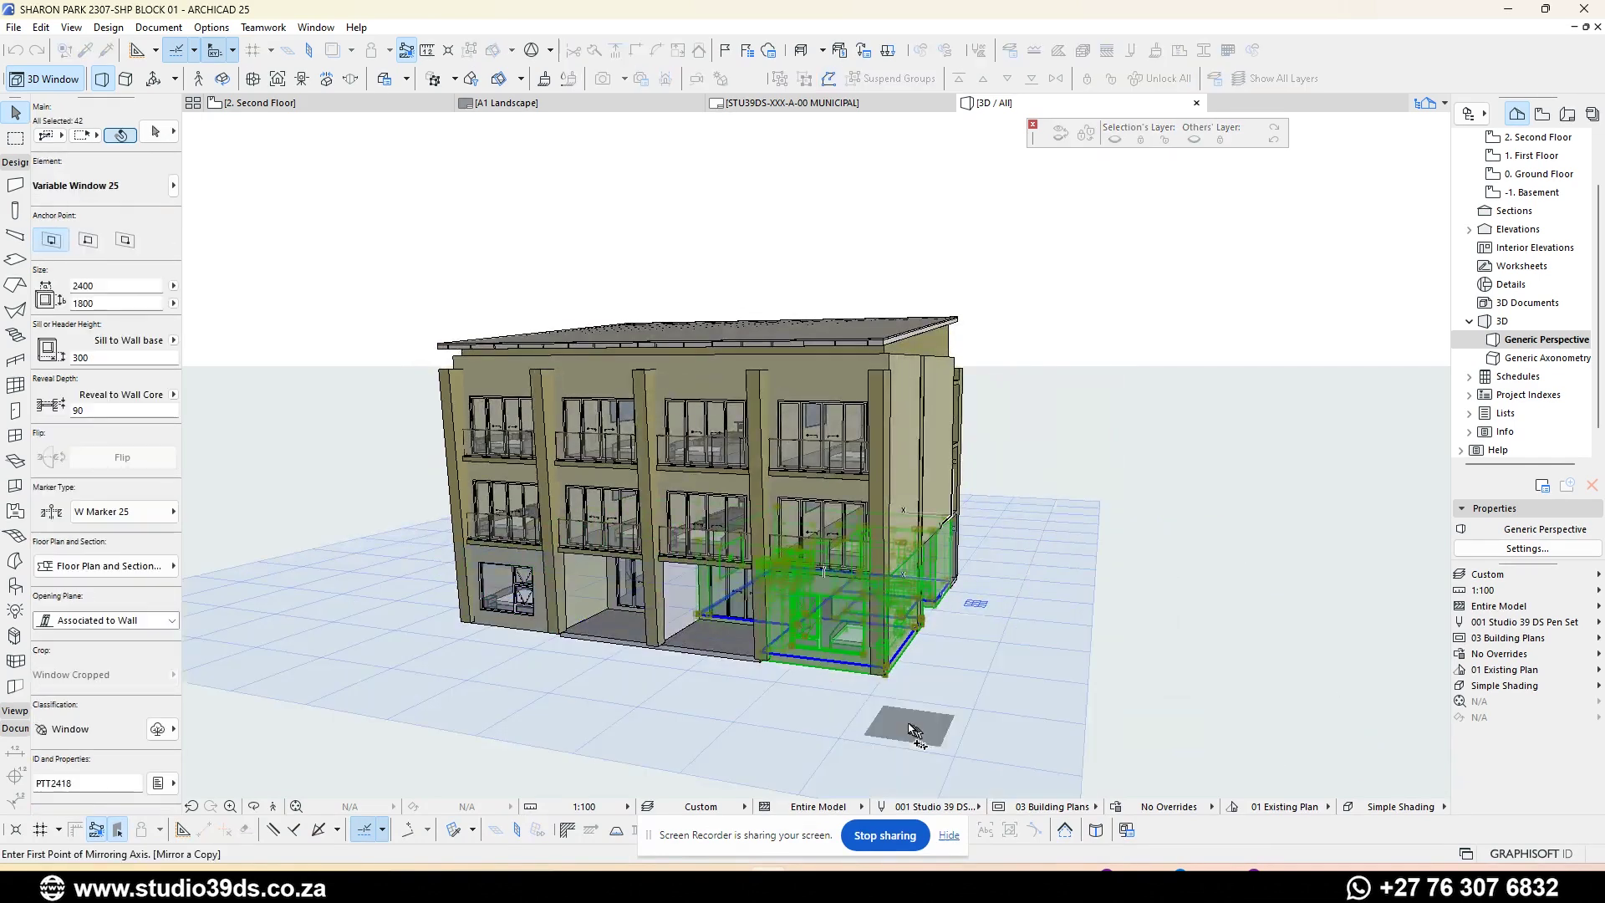
{"action": "scroll", "coordinate": [914, 631], "scroll_direction": "up", "scroll_amount": 2}
{"action": "left_click", "coordinate": [876, 694]}
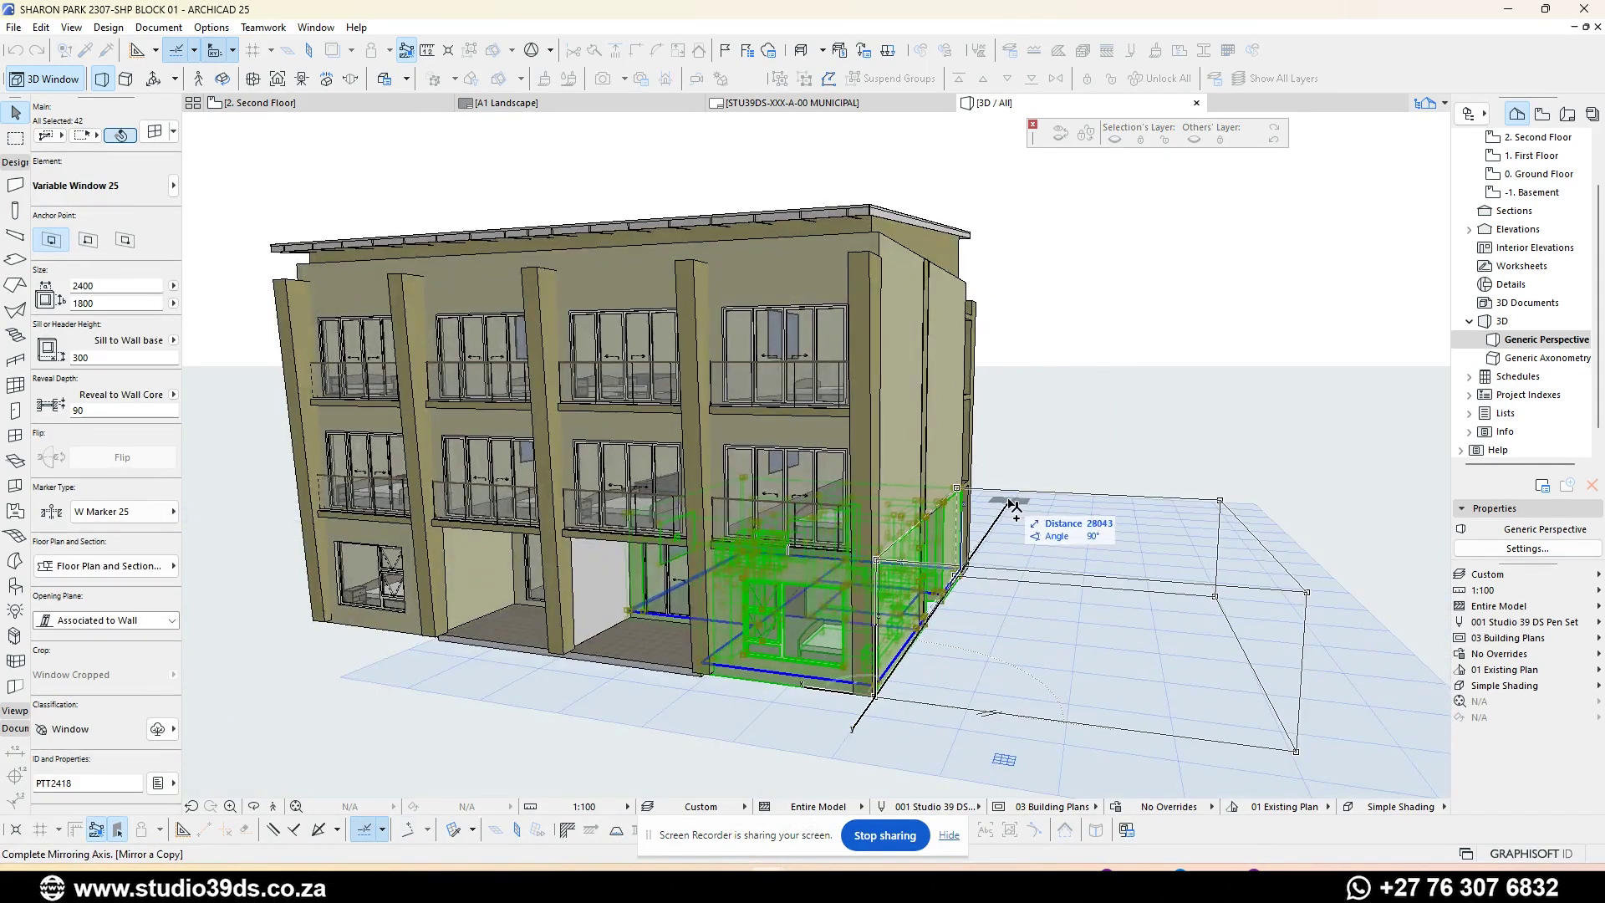
{"action": "left_click", "coordinate": [1015, 508]}
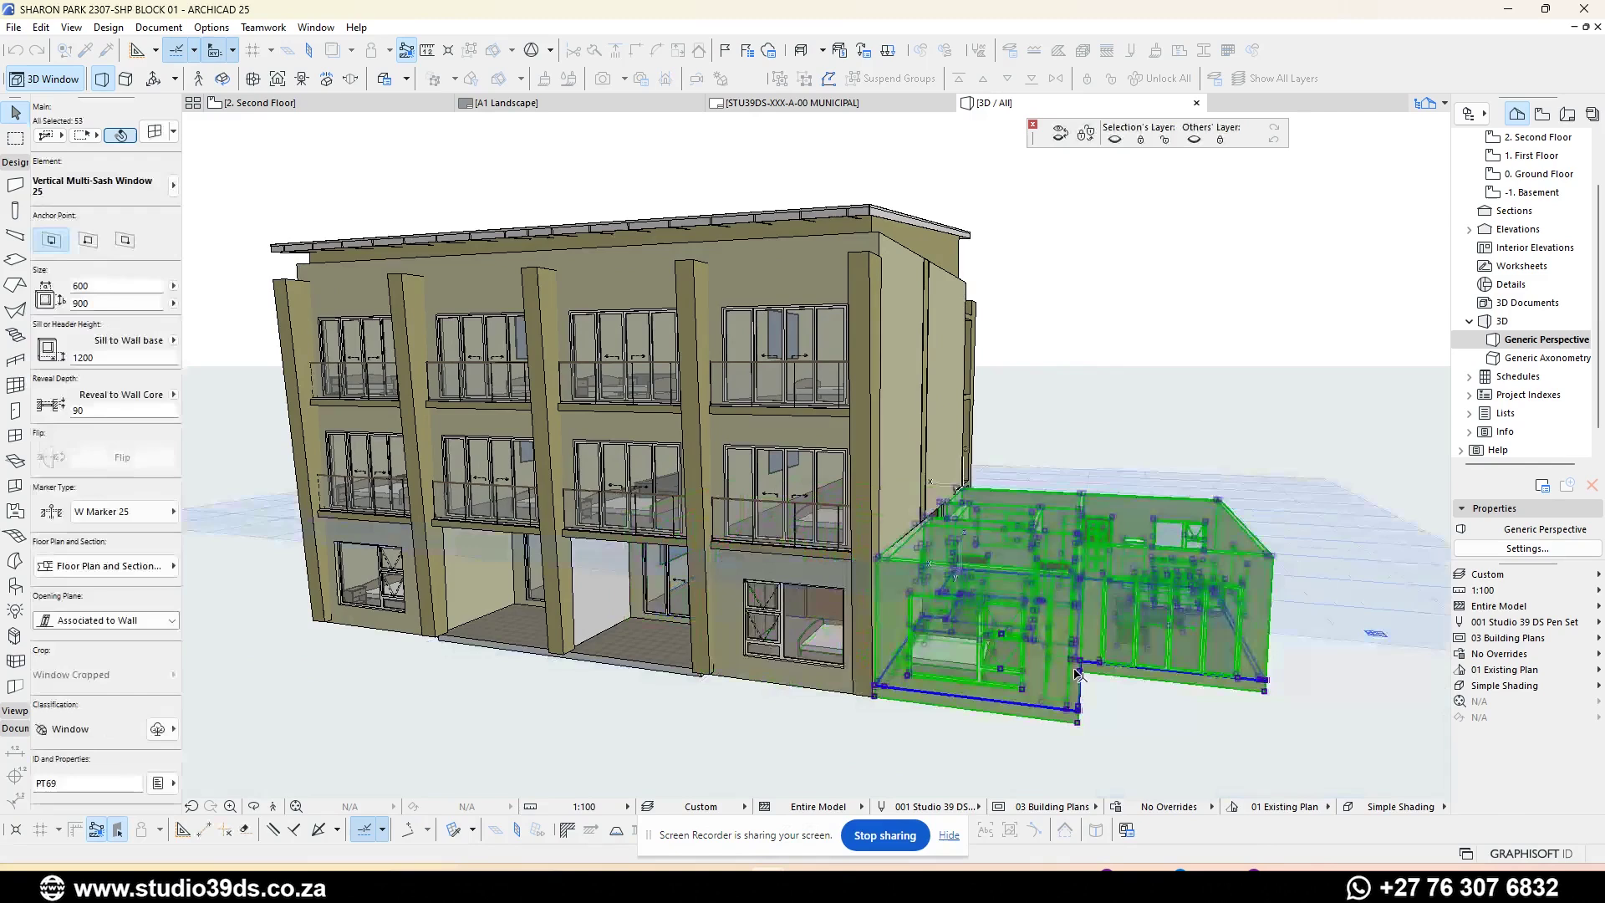
{"action": "key", "text": "Escape"}
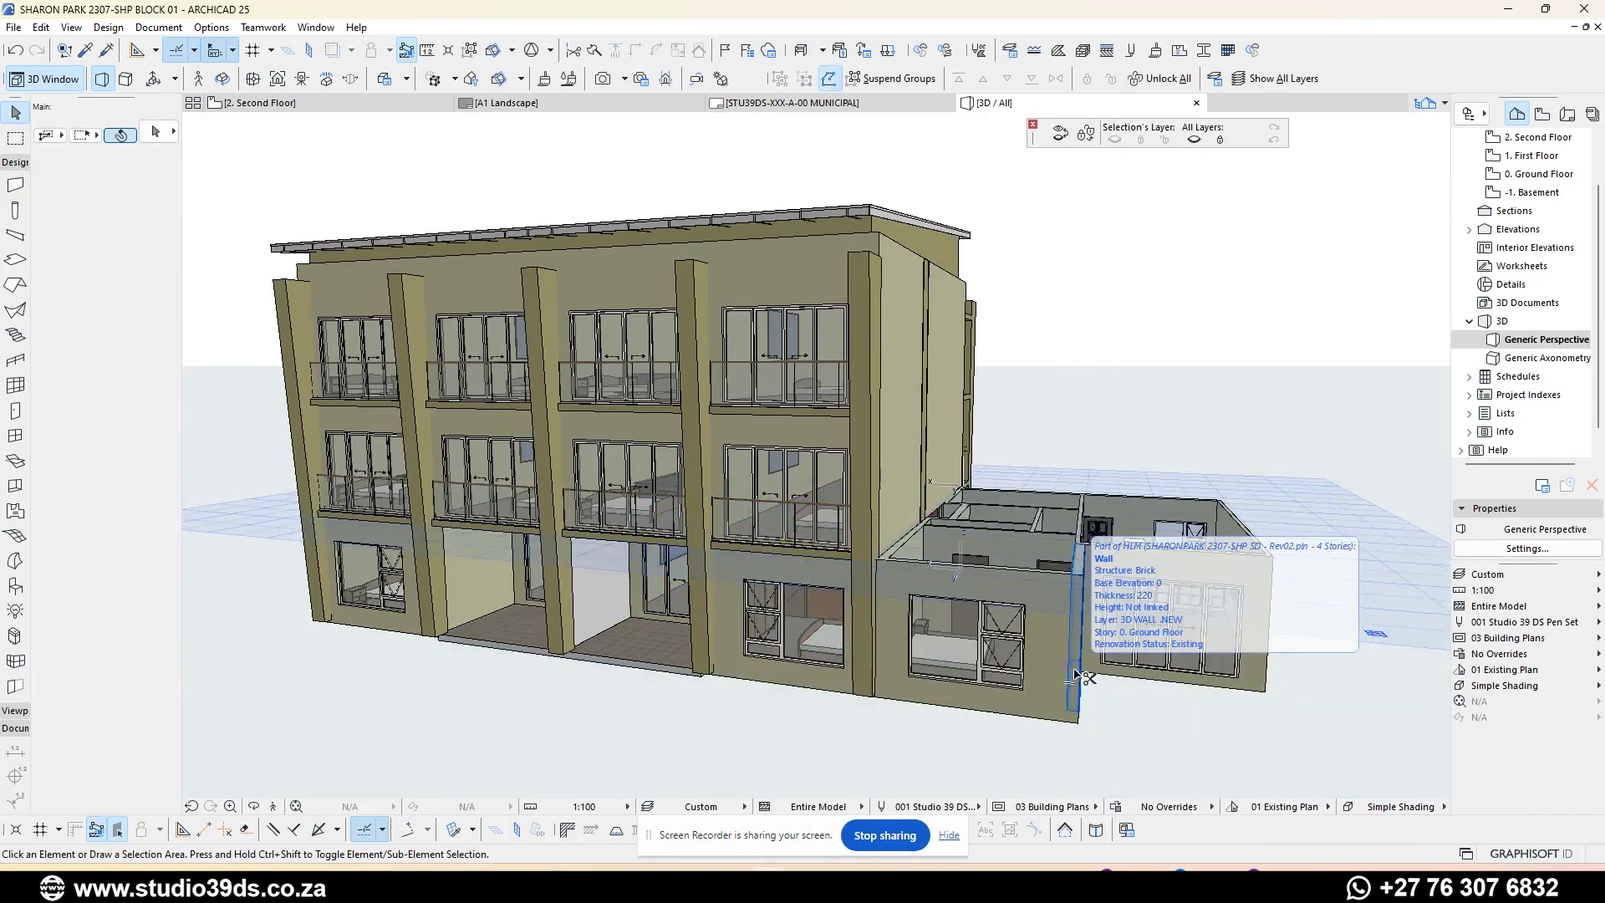
{"action": "key", "text": "ctrl+z"}
- Highlight the hotlinked end apartments on the first and second floors of the balcony facade
{"action": "scroll", "coordinate": [241, 443], "scroll_direction": "up", "scroll_amount": 2}
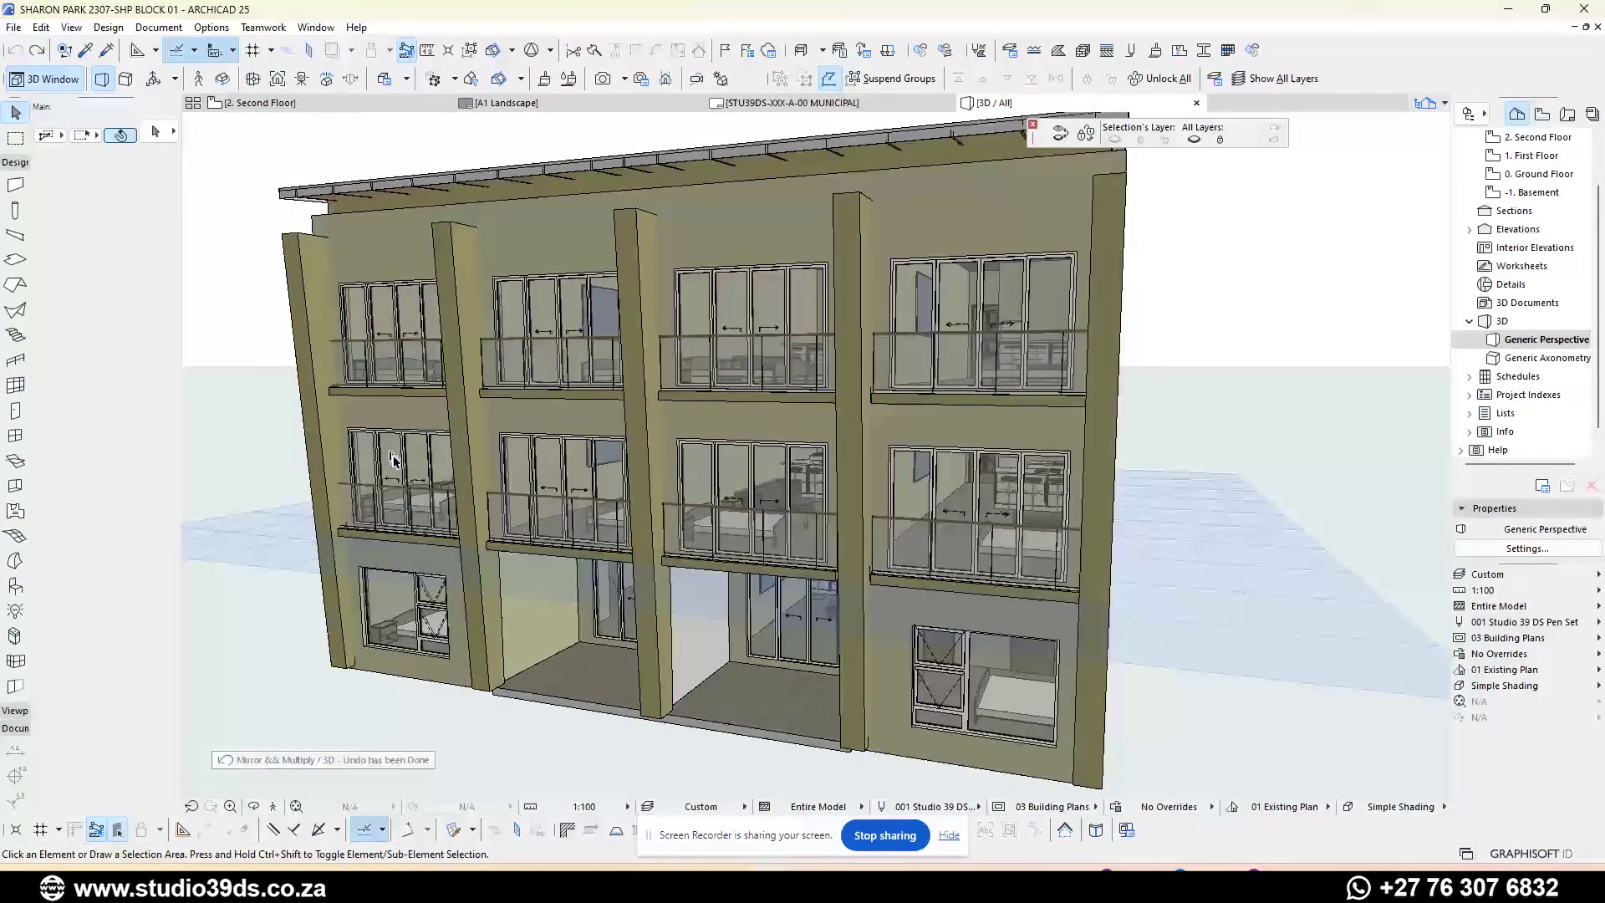
{"action": "left_click", "coordinate": [394, 443]}
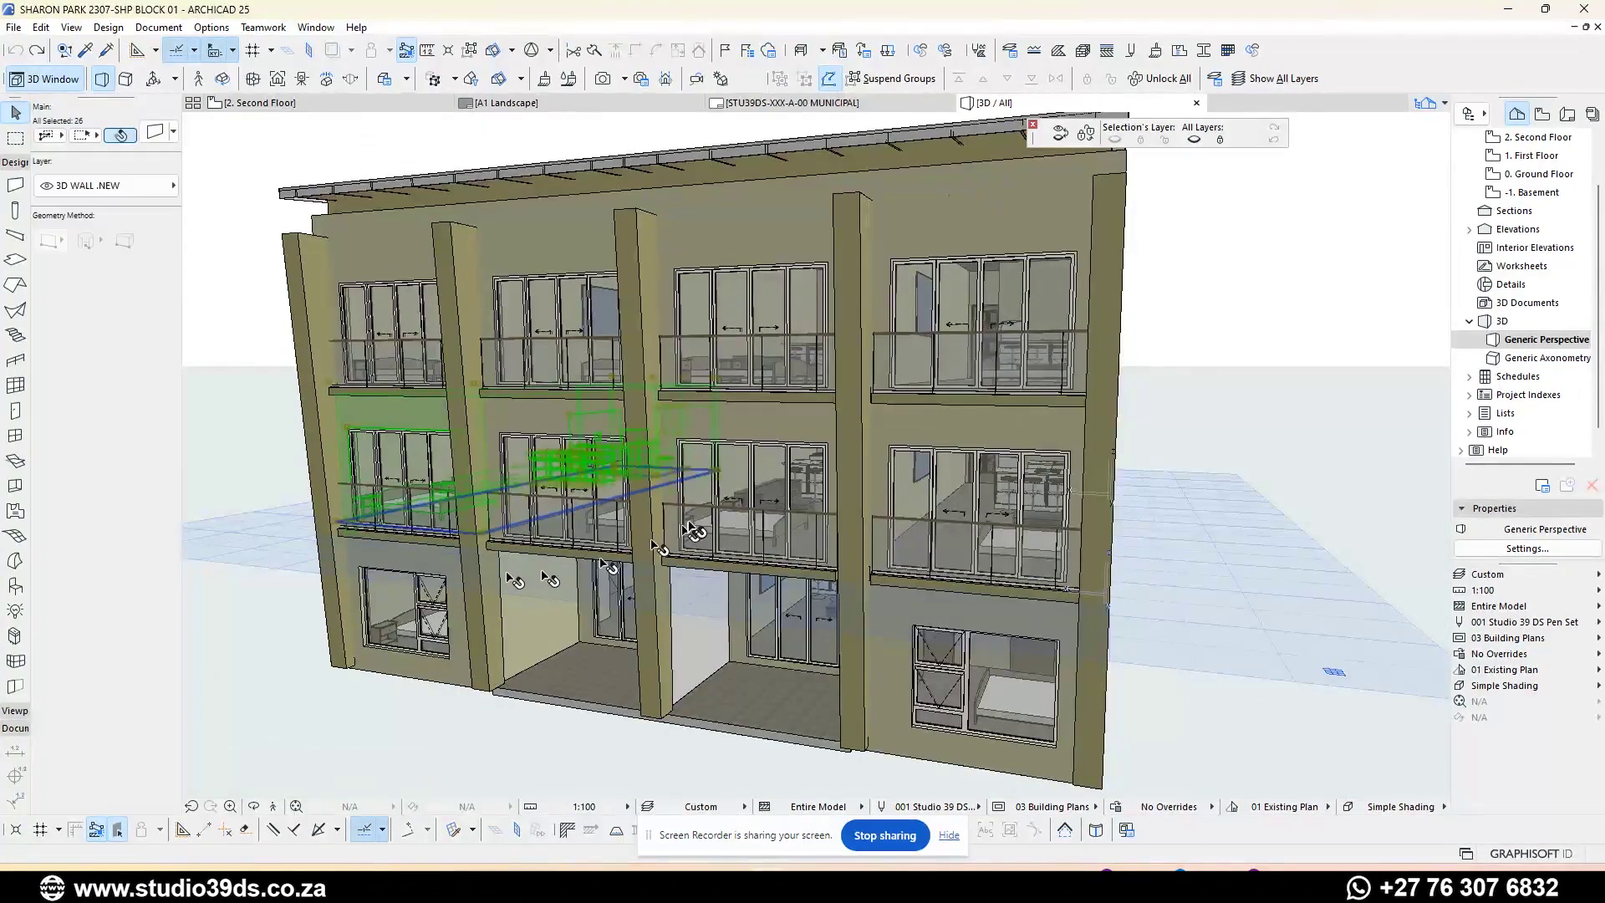
{"action": "left_click", "coordinate": [398, 259]}
{"action": "scroll", "coordinate": [294, 180], "scroll_direction": "up", "scroll_amount": 4}
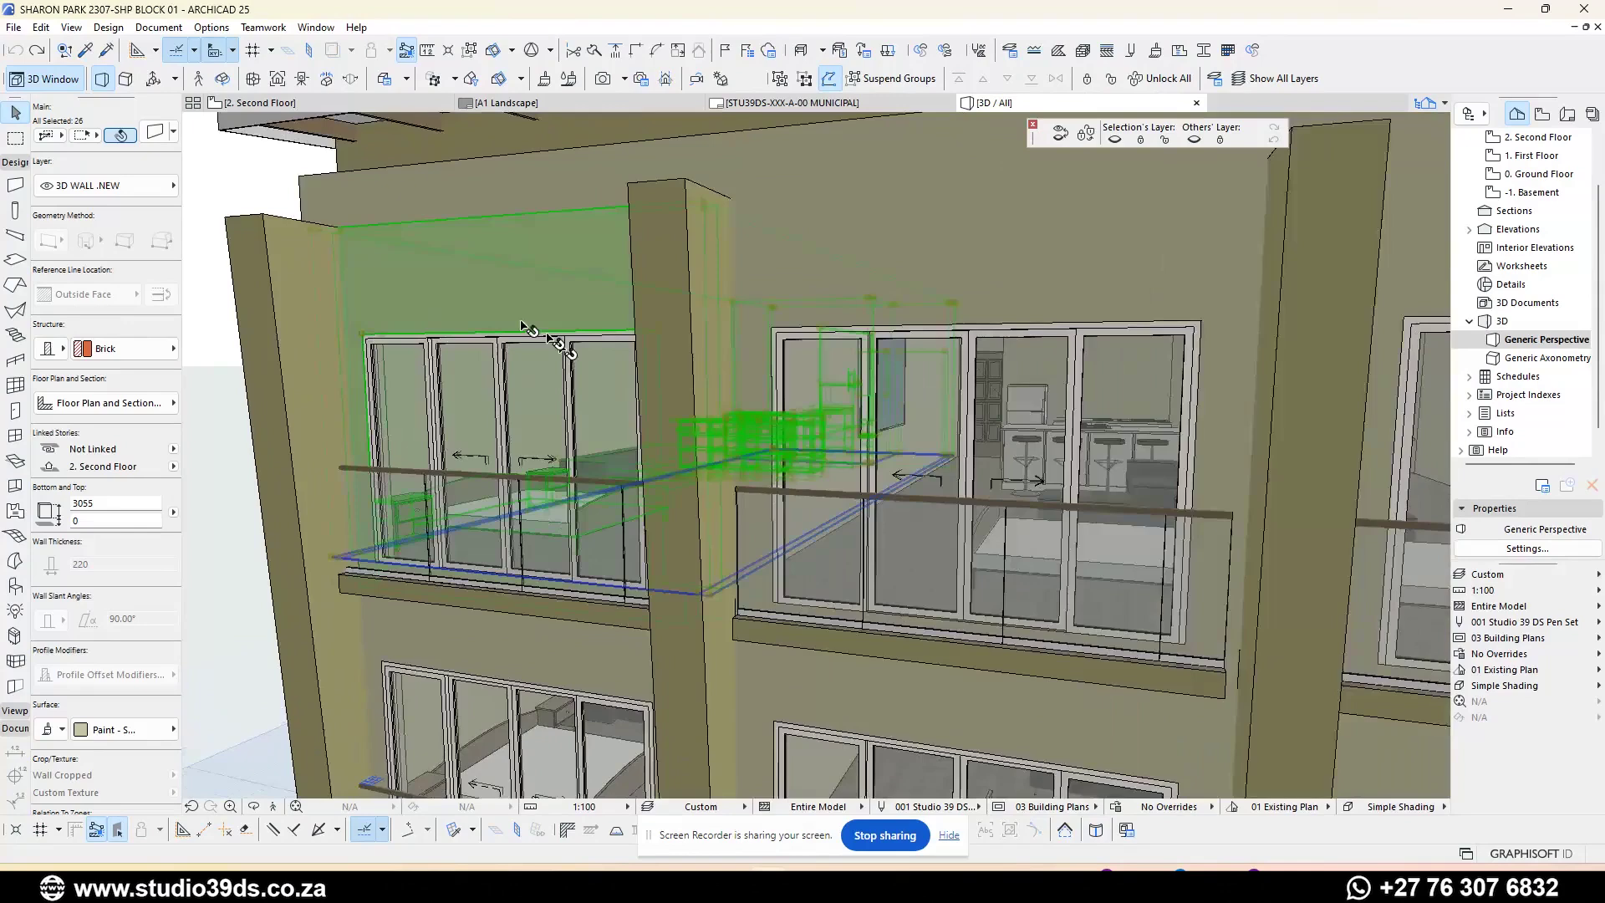
{"action": "middle_click_drag", "start_coordinate": [500, 307], "coordinate": [439, 275], "text": "shift"}
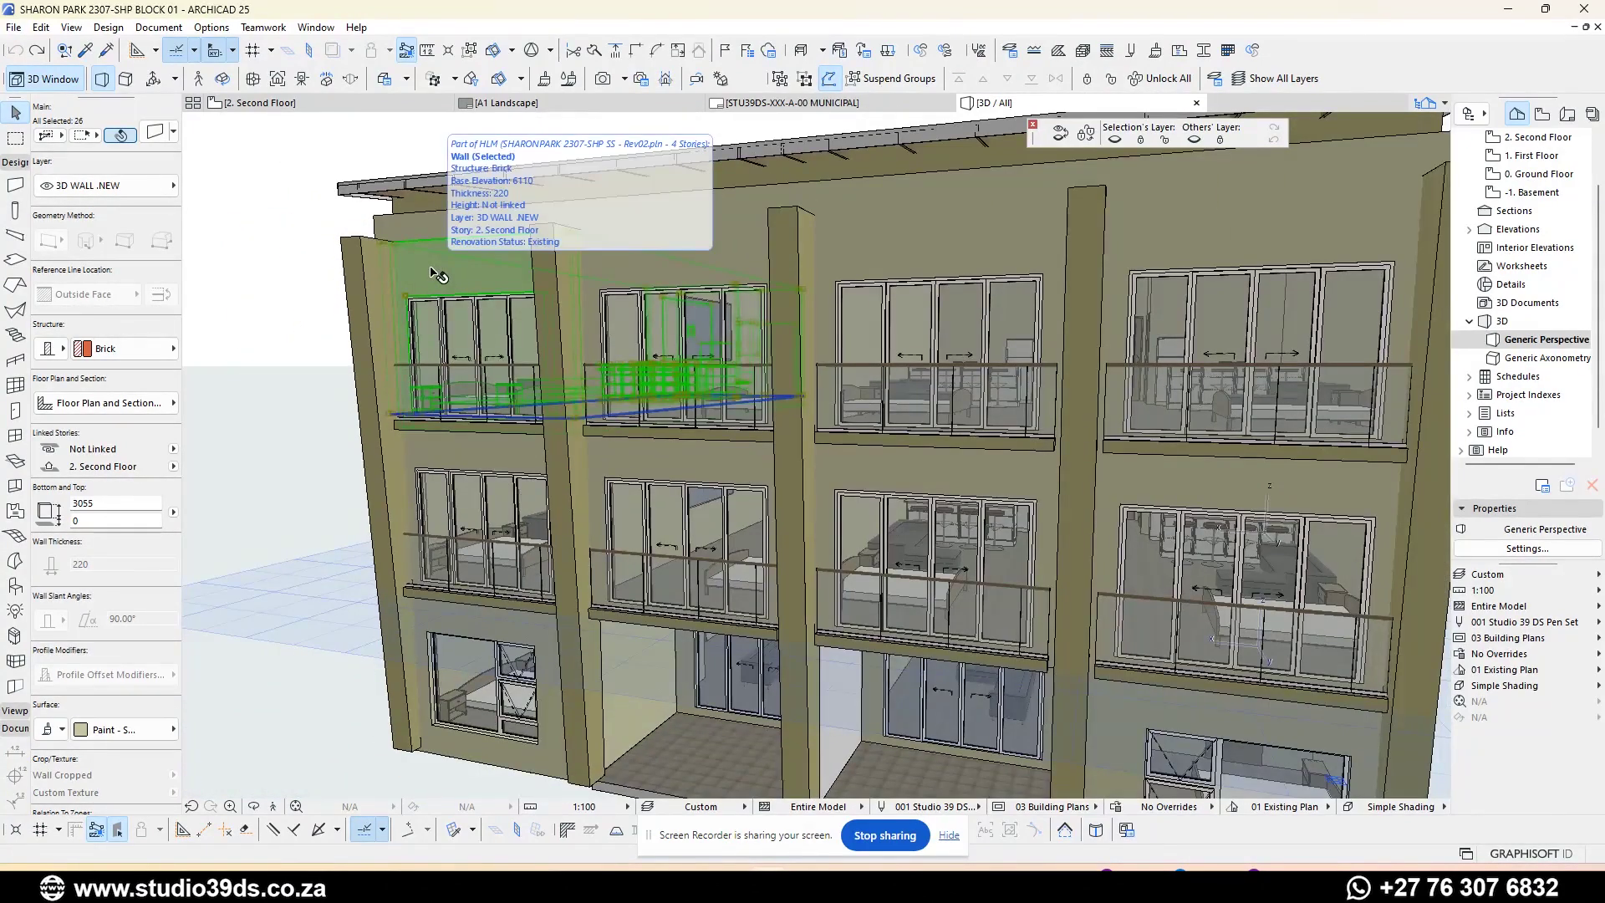
{"action": "scroll", "coordinate": [439, 275], "scroll_direction": "down", "scroll_amount": 4}
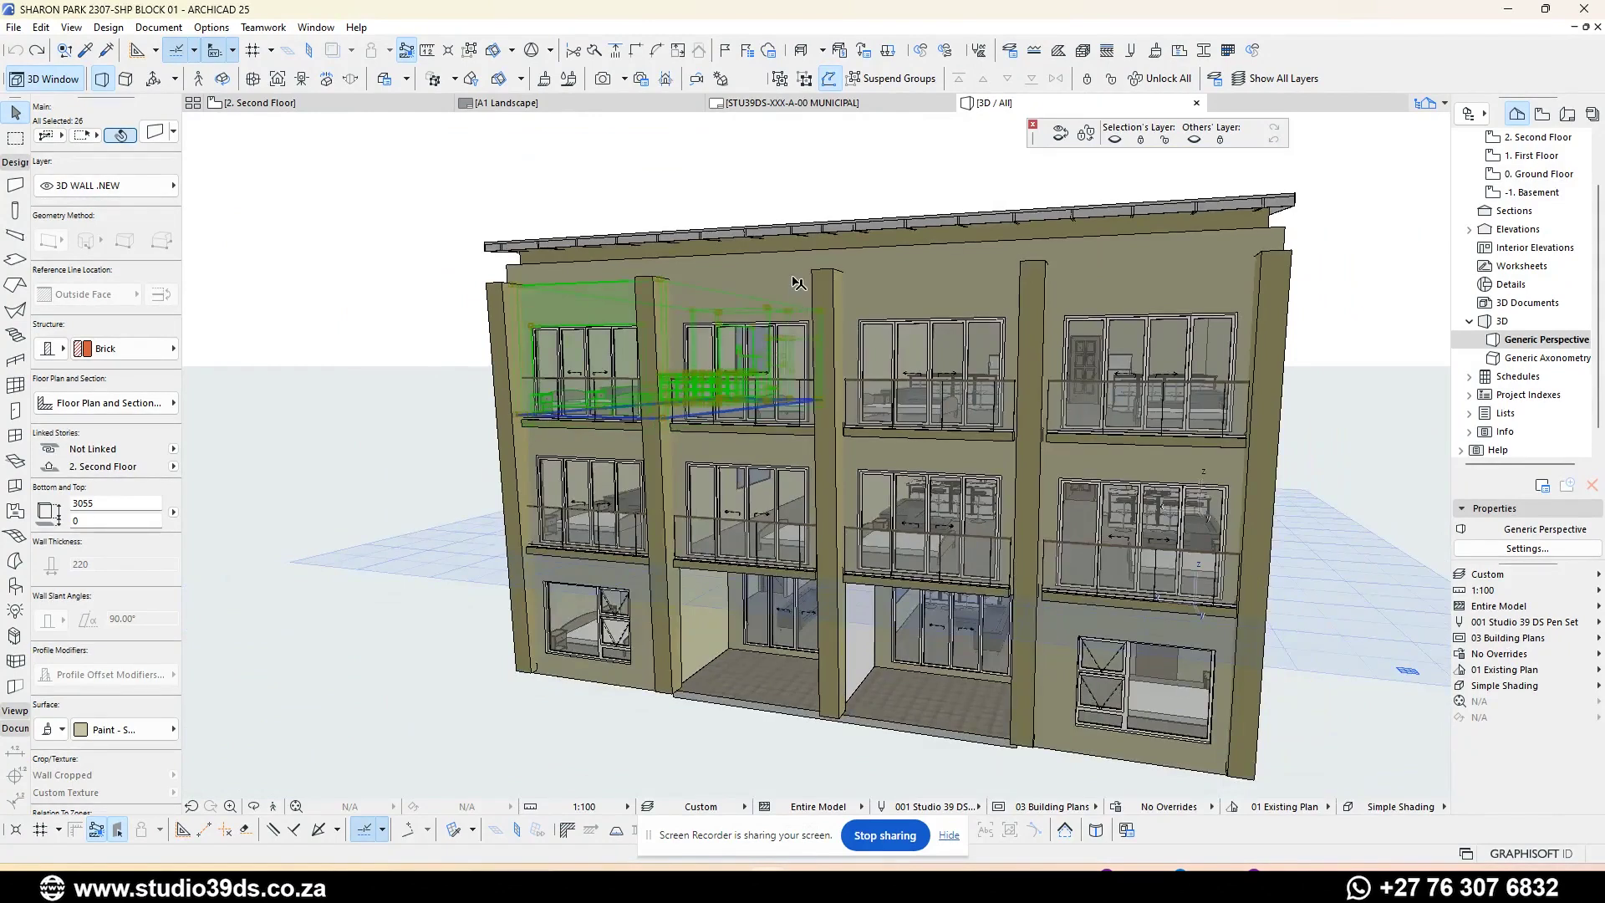
- Highlight the concrete slab at roof level above the second-floor apartments and clear the selection
{"action": "left_click", "coordinate": [798, 282]}
{"action": "left_click", "coordinate": [929, 304]}
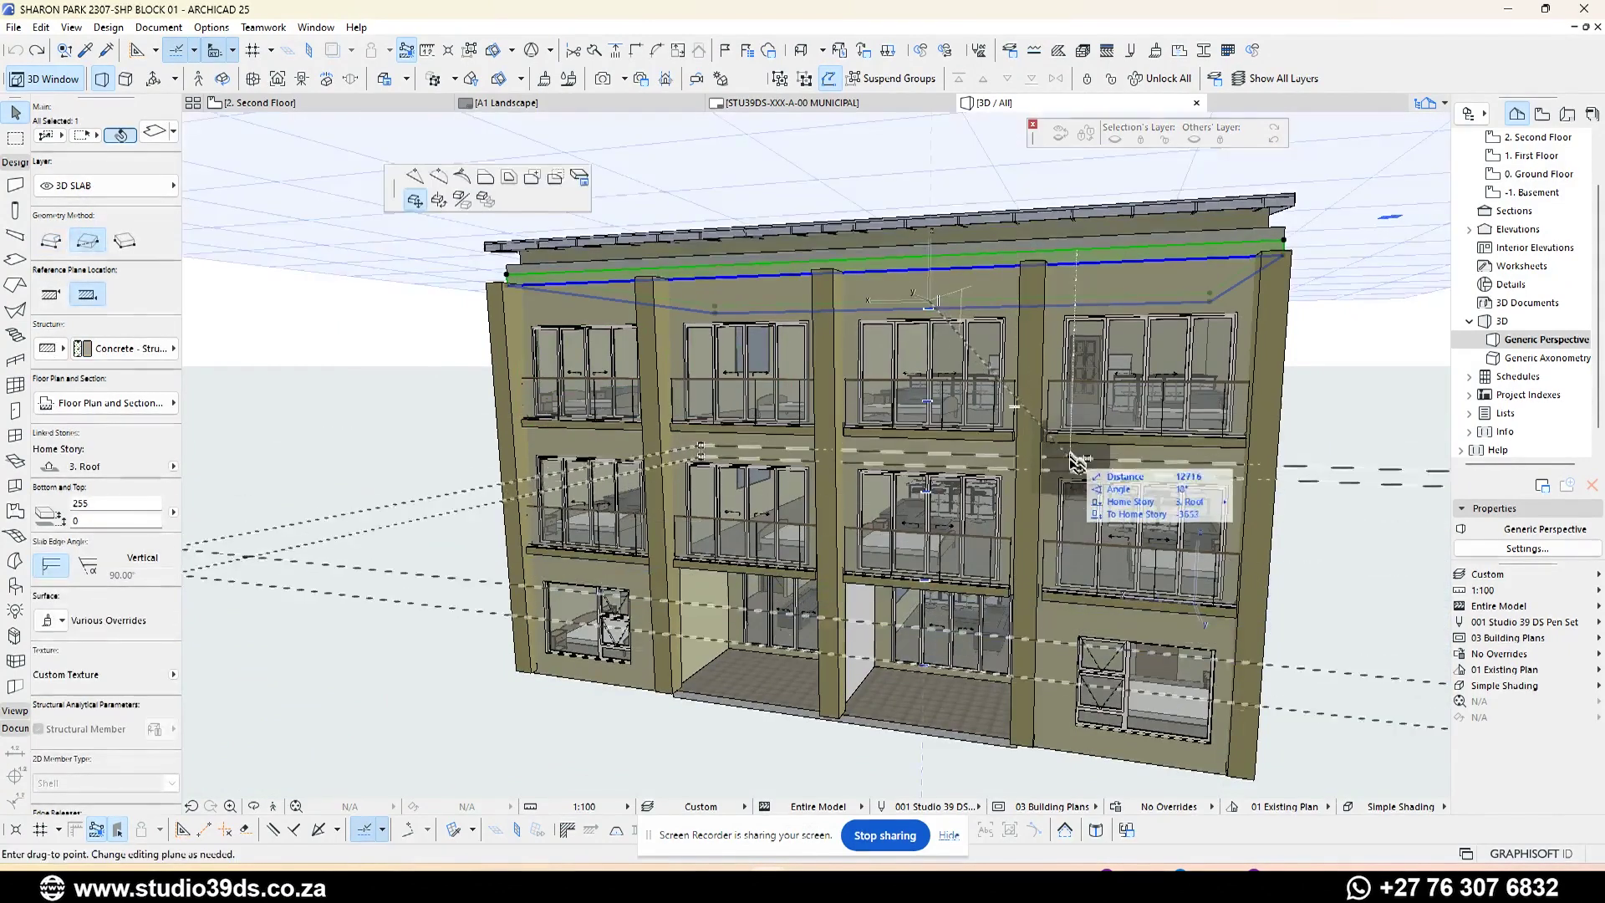
{"action": "key", "text": "Escape"}
{"action": "key", "text": "Escape"}
- Inspect the block's side elevation, highlighting the brick wall beneath the roof and the slanted concrete columns in turn
{"action": "key", "text": "shift+o"}
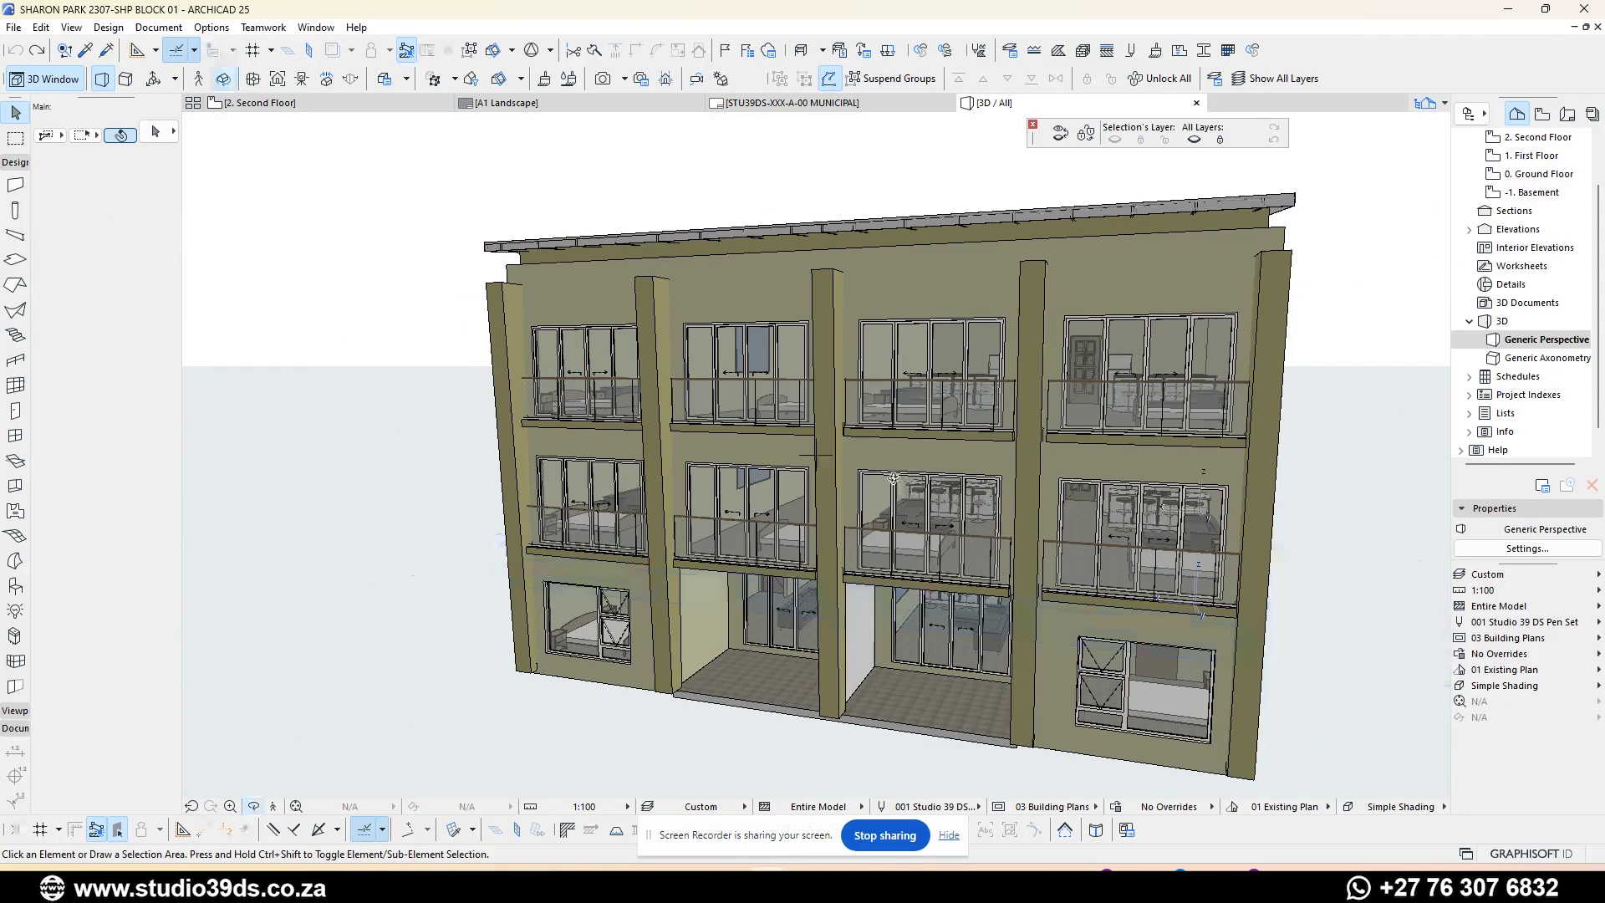
{"action": "left_click_drag", "start_coordinate": [1030, 290], "coordinate": [1108, 314]}
{"action": "key", "text": "shift+o"}
{"action": "left_click", "coordinate": [877, 443]}
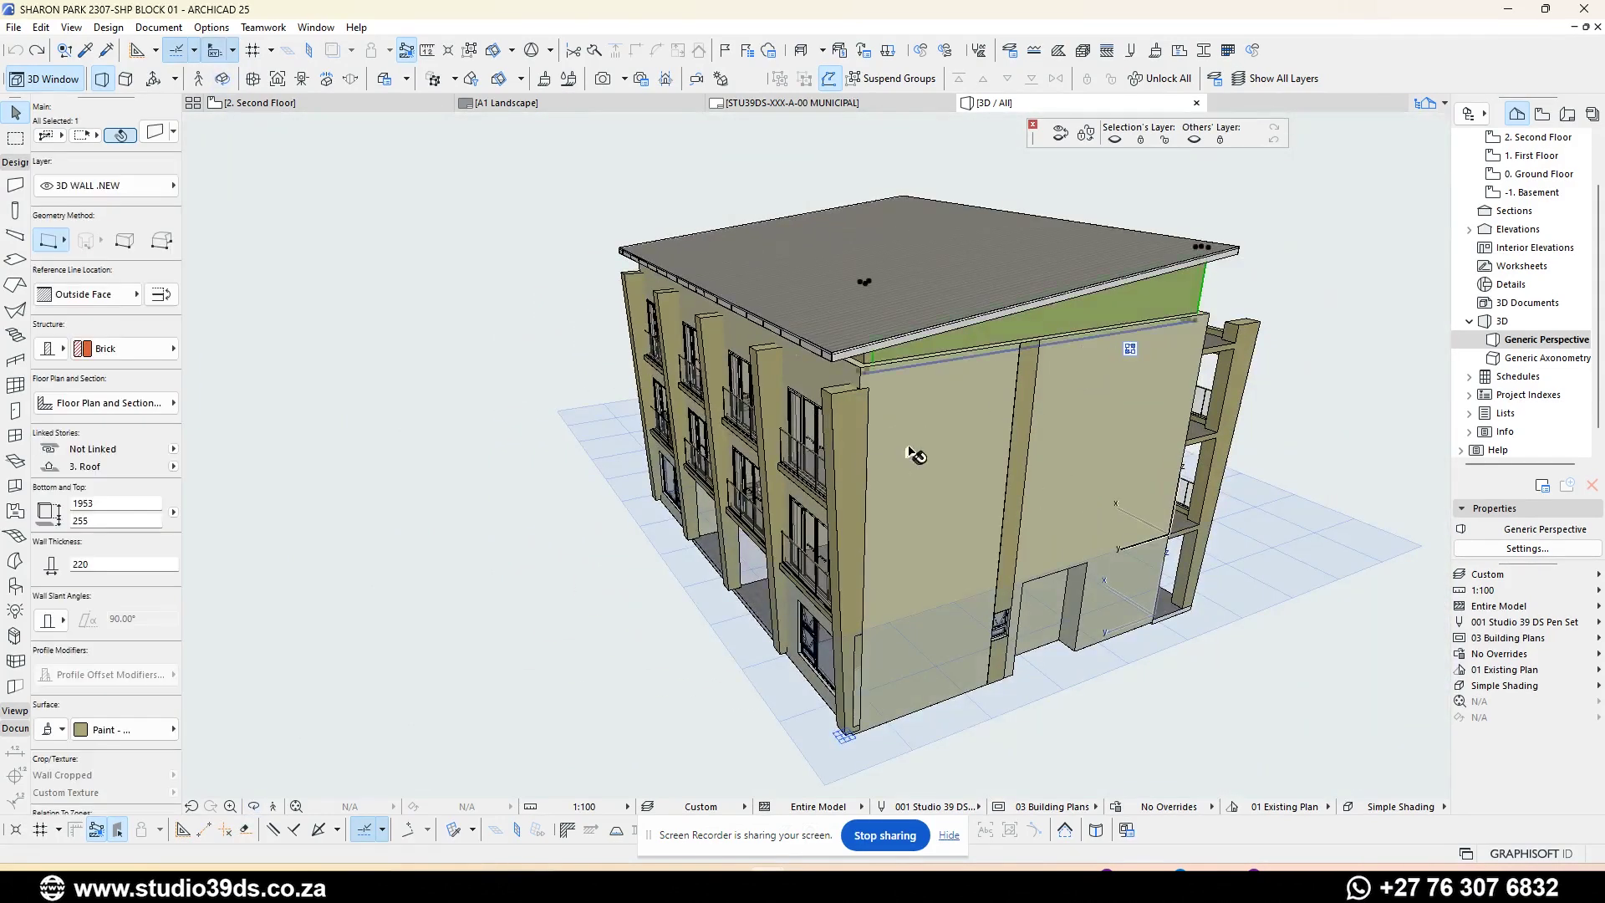
{"action": "left_click", "coordinate": [832, 409]}
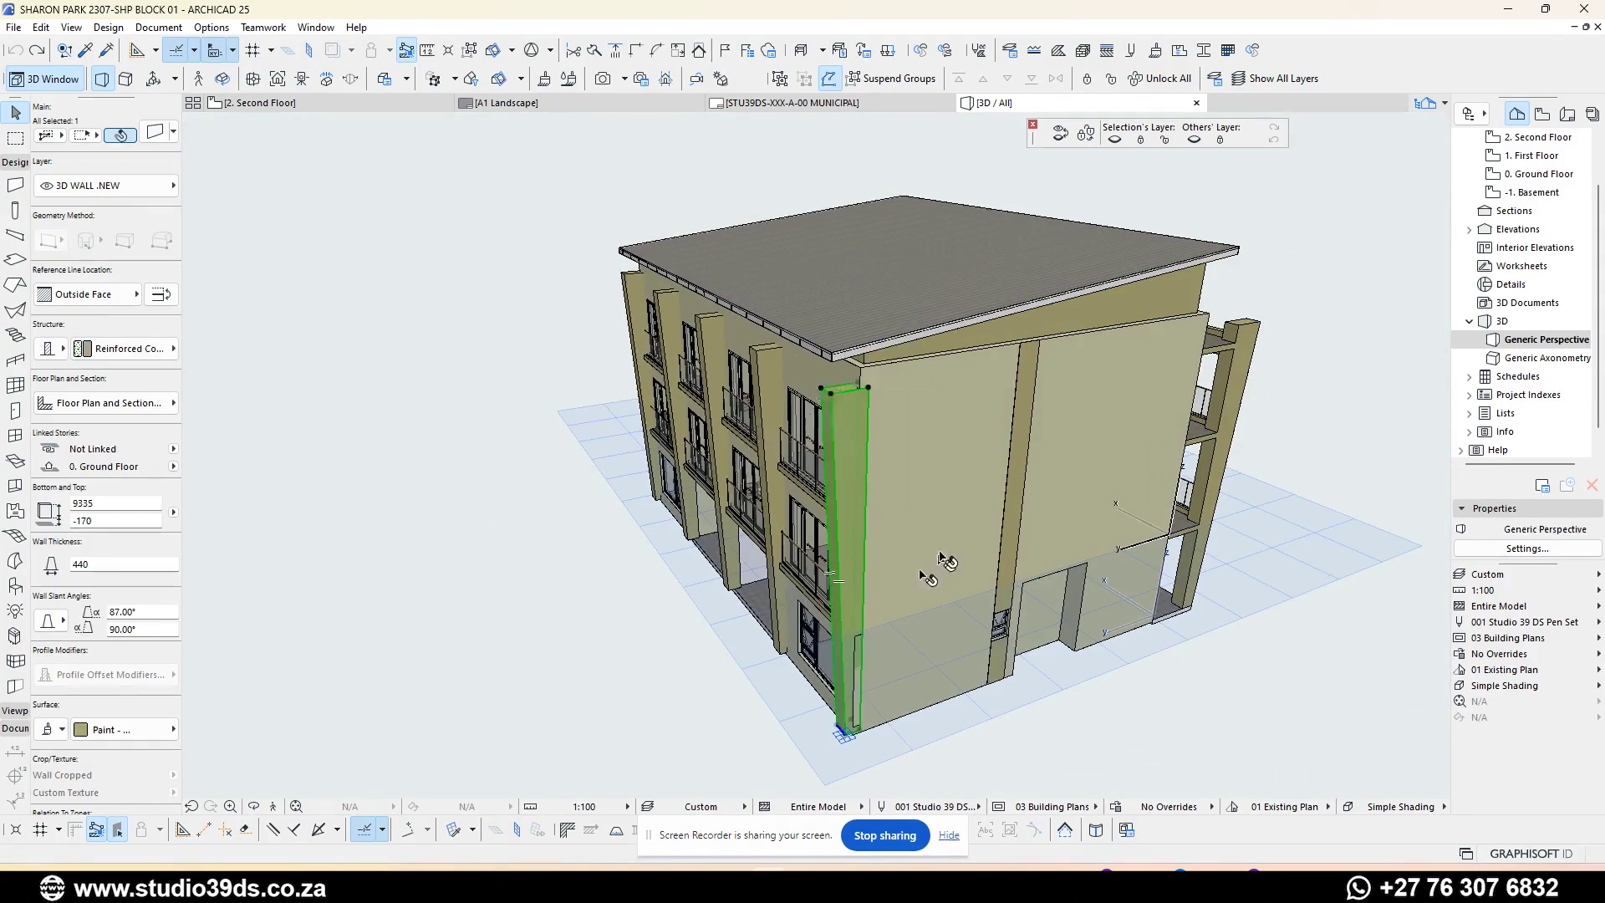
{"action": "left_click", "coordinate": [1015, 471]}
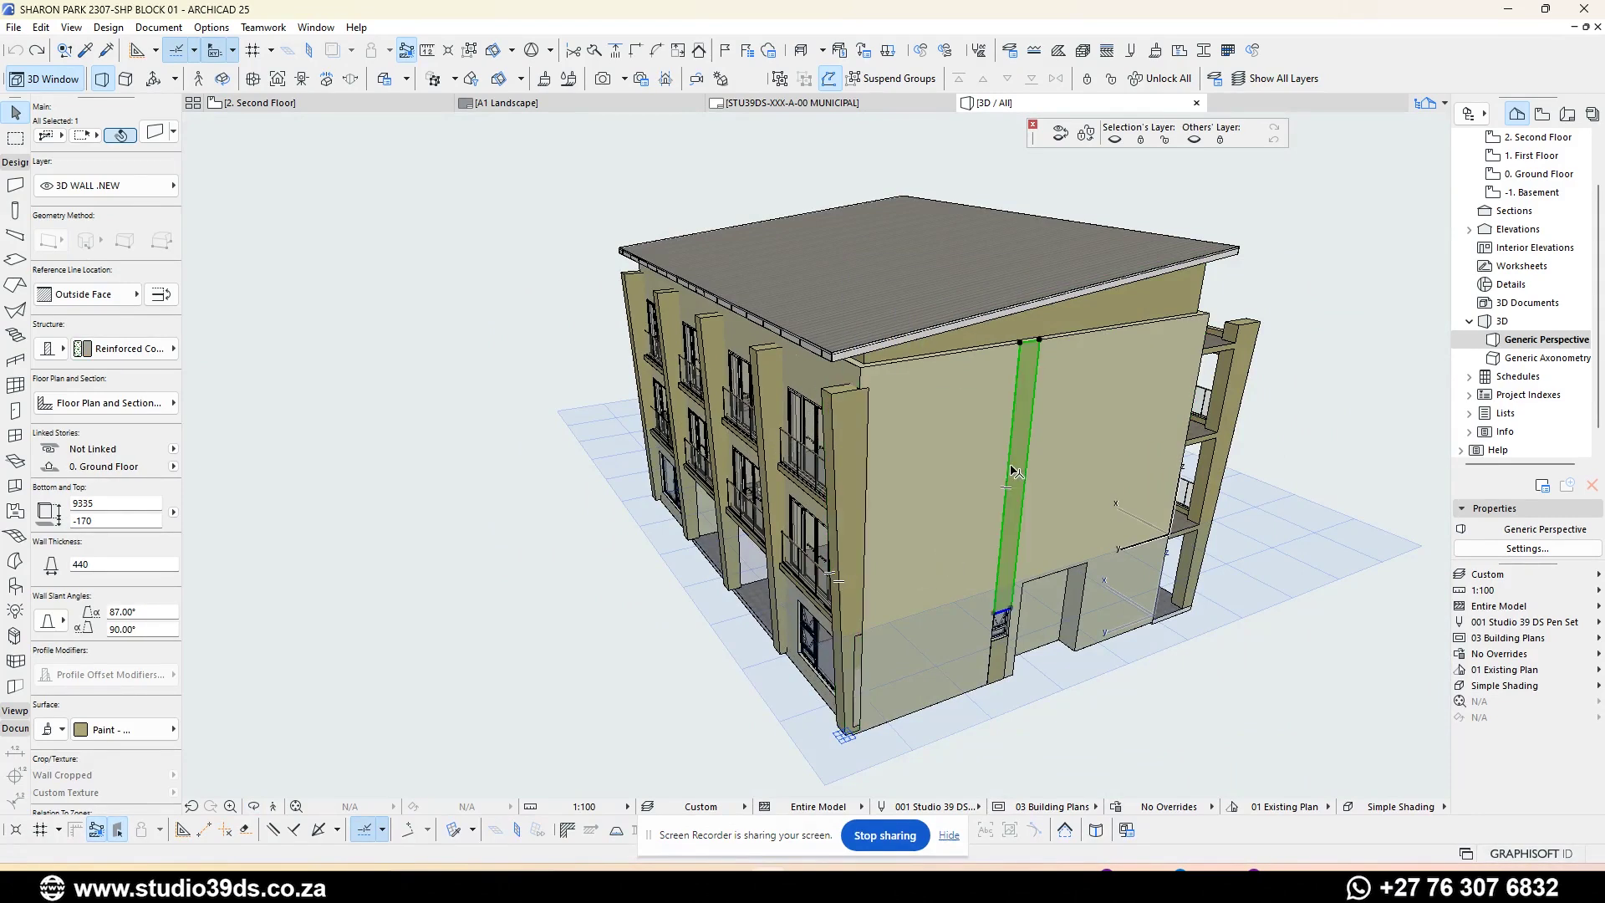
{"action": "left_click", "coordinate": [847, 468]}
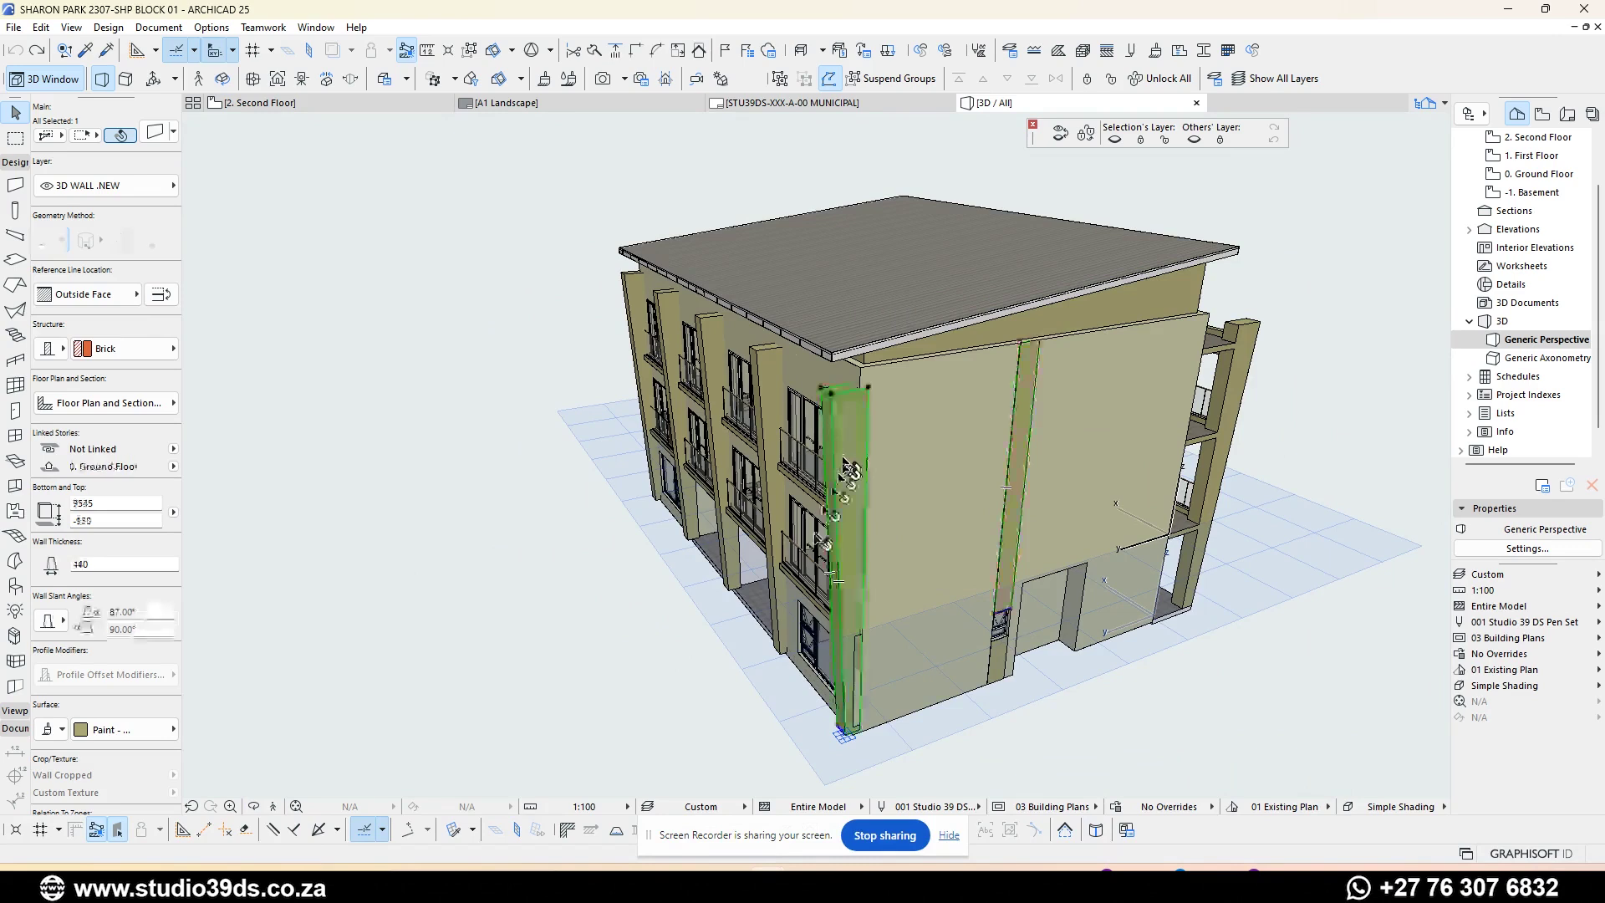
{"action": "left_click", "coordinate": [628, 625]}
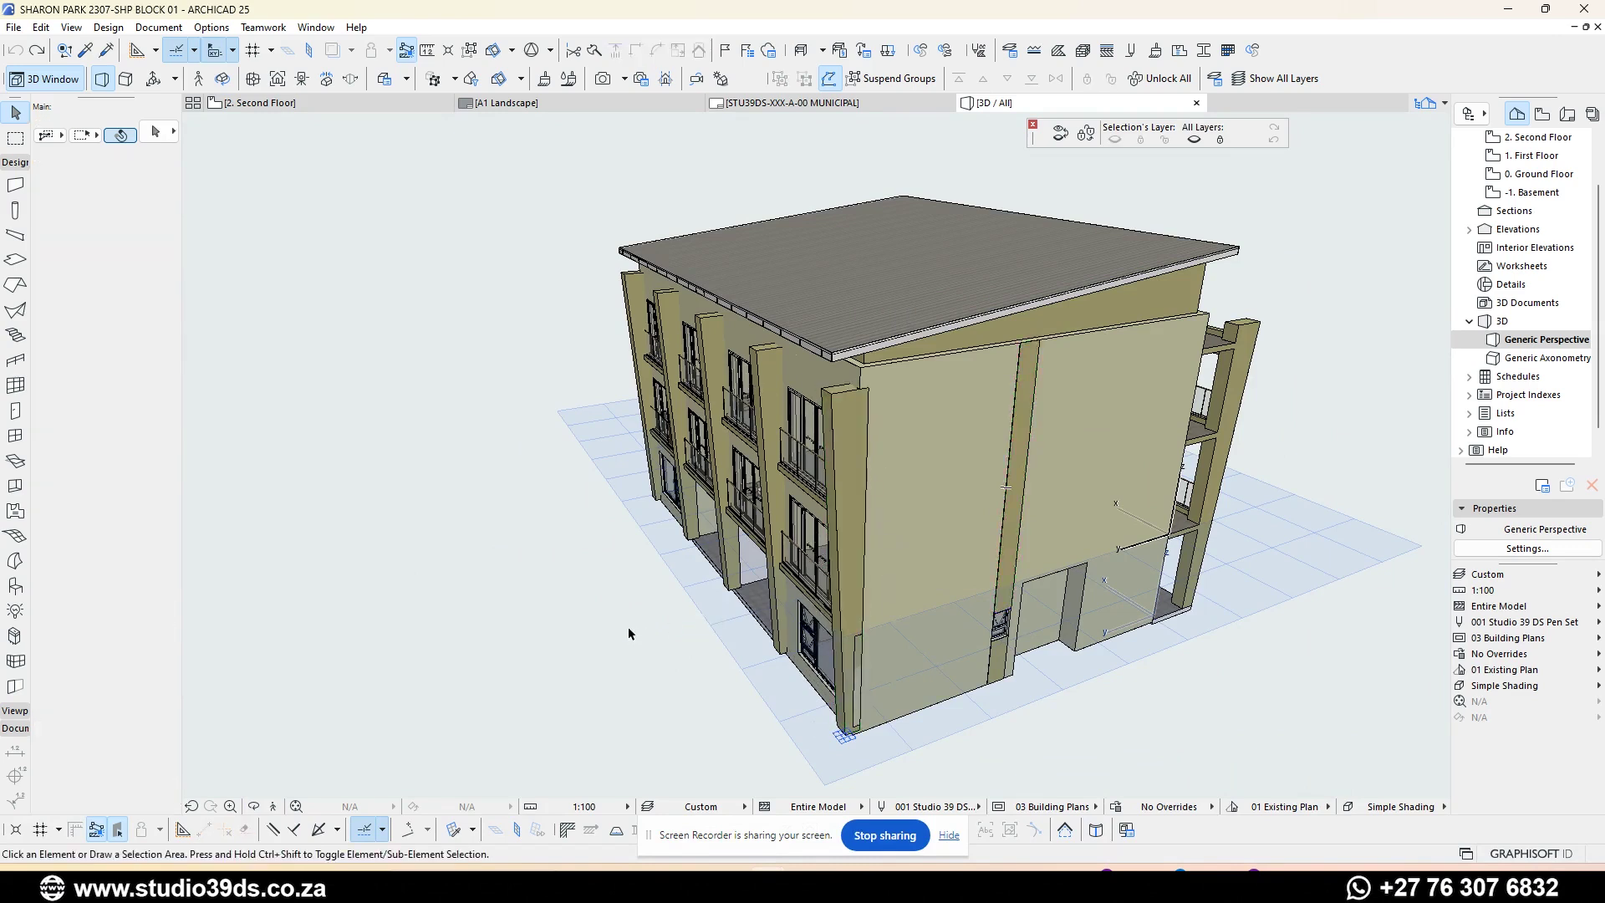
- Inspect the walkway side of the block, highlighting the walkway slabs, the upper brick wall and the roof in turn
{"action": "mouse_move", "coordinate": [1103, 435]}
{"action": "middle_mouse_down", "text": "shift"}
{"action": "mouse_move", "coordinate": [940, 398]}
{"action": "mouse_move", "coordinate": [588, 468]}
{"action": "mouse_move", "coordinate": [708, 272]}
{"action": "mouse_move", "coordinate": [1099, 435]}
{"action": "middle_mouse_up", "text": "shift"}
{"action": "left_click", "coordinate": [1087, 452]}
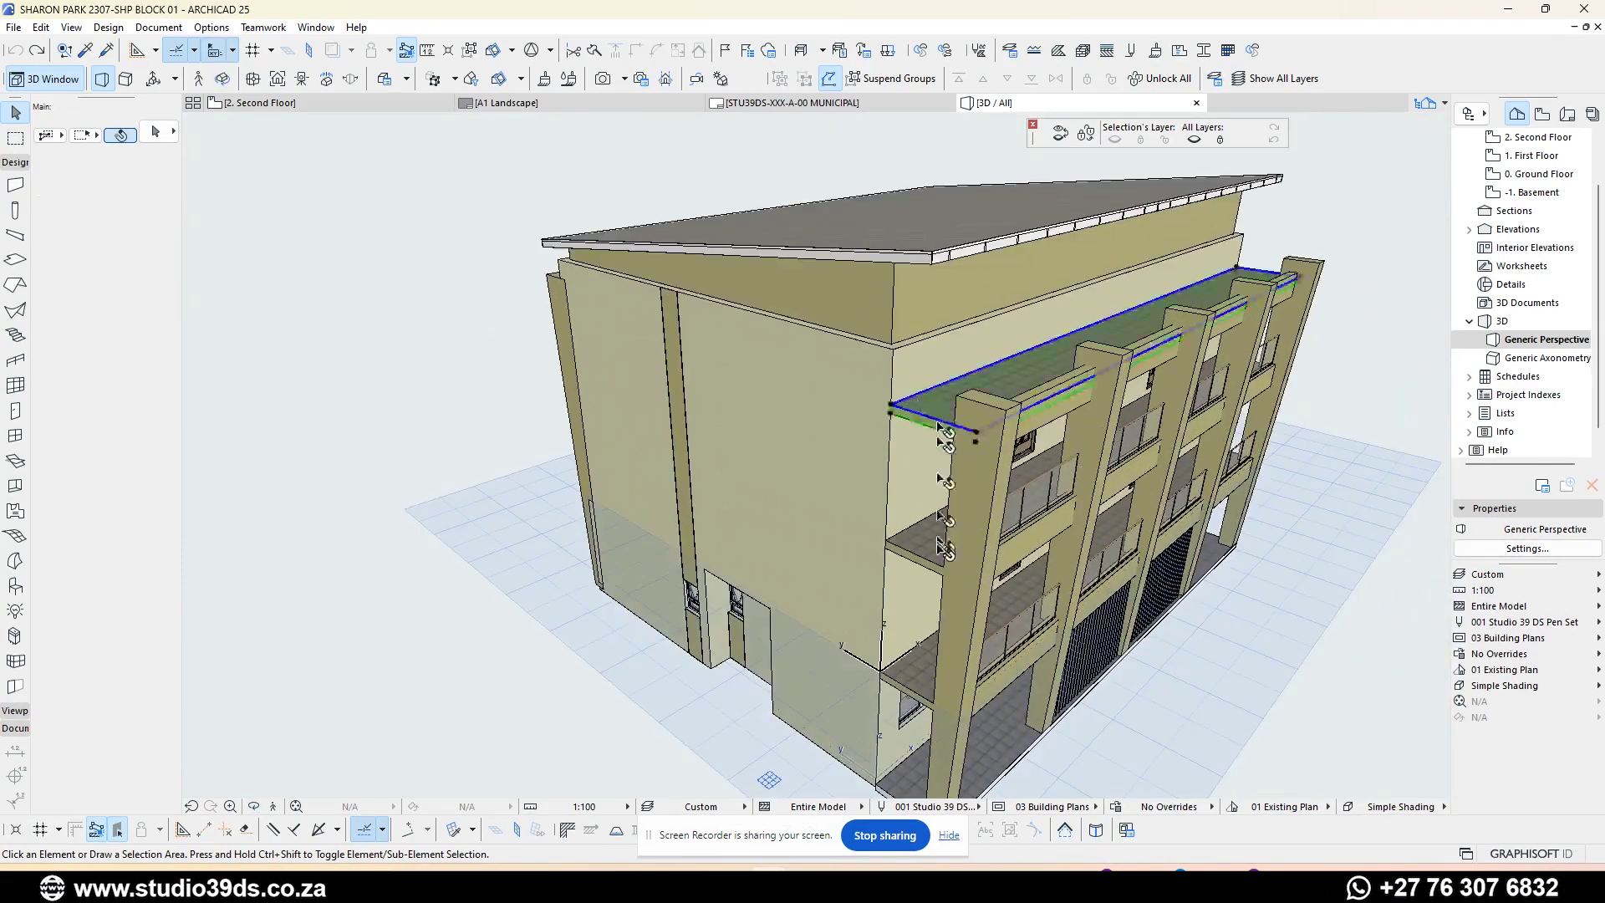
{"action": "left_click", "coordinate": [932, 411]}
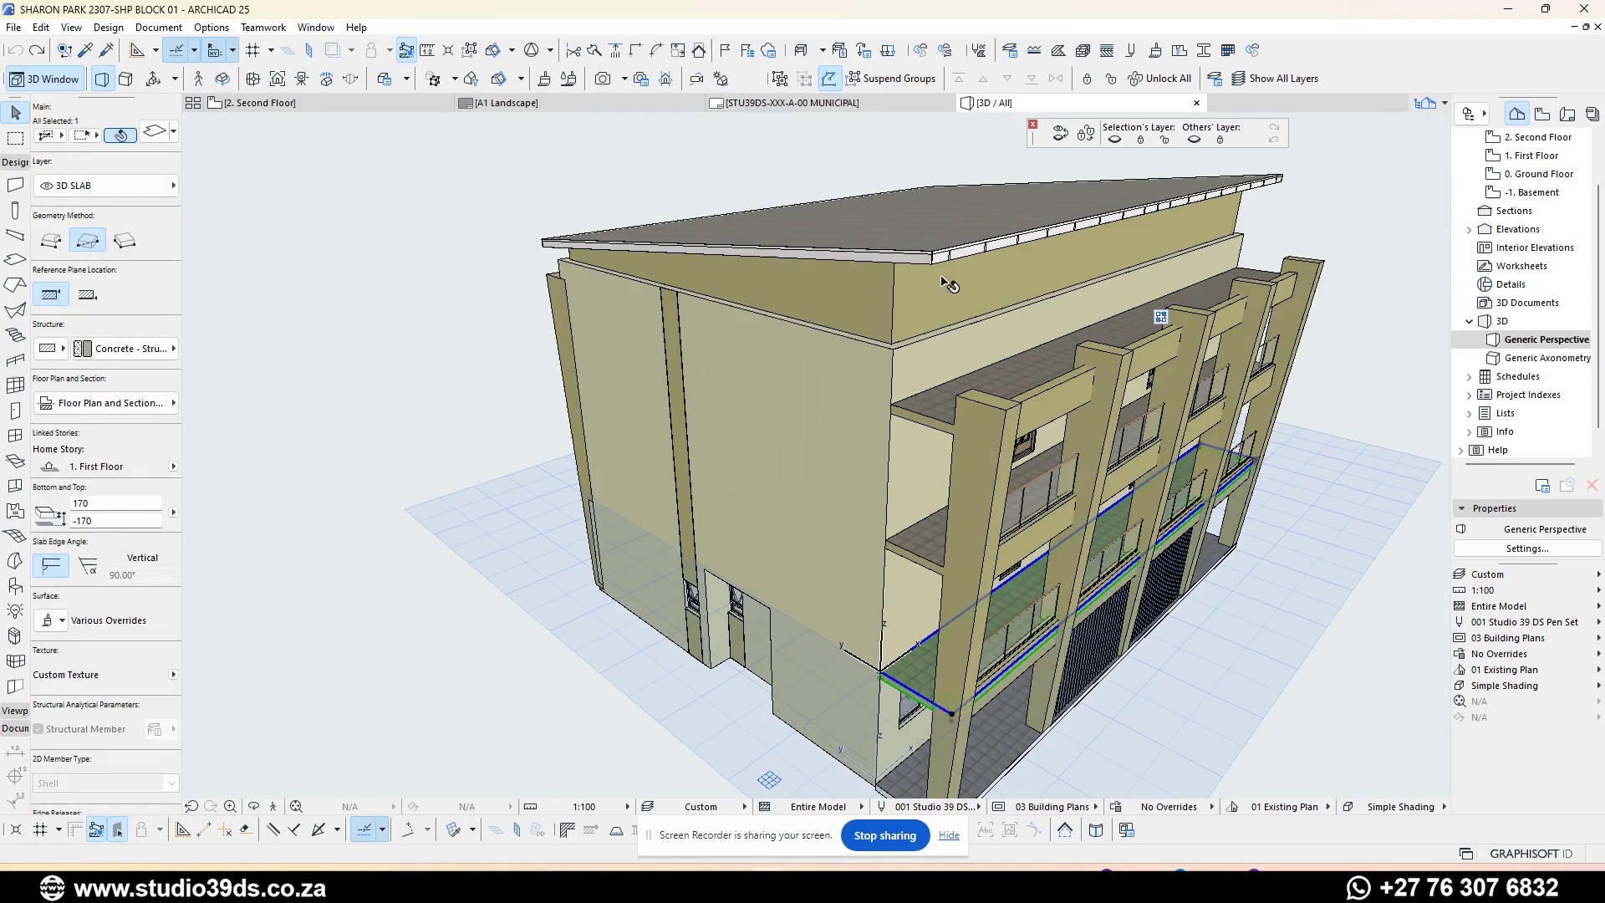
{"action": "left_click", "coordinate": [825, 309]}
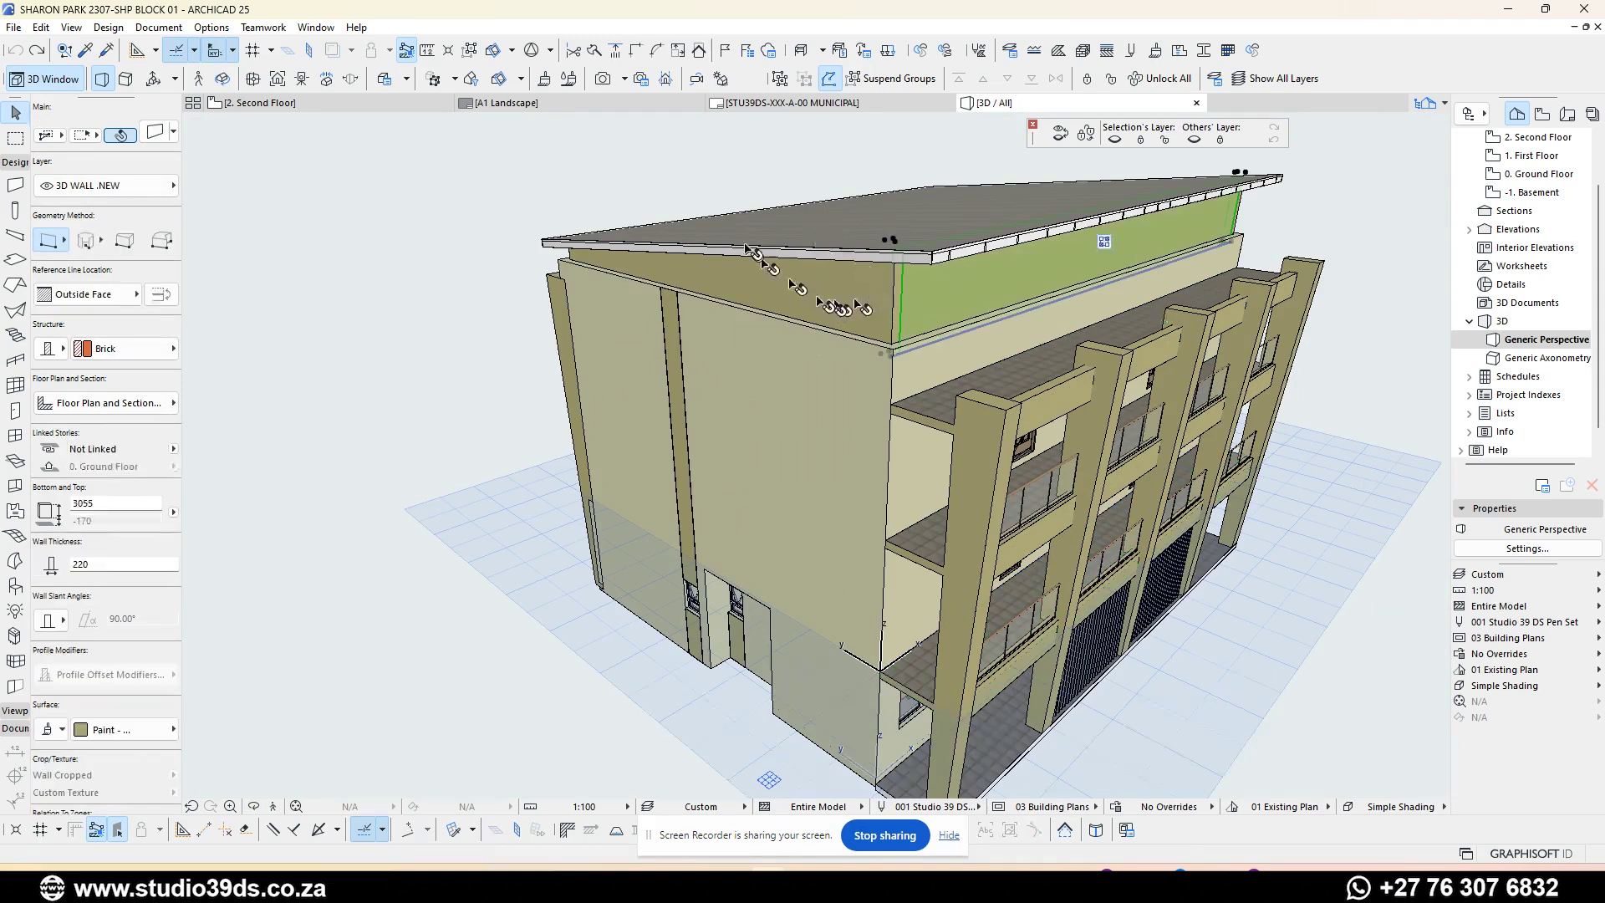
{"action": "left_click", "coordinate": [785, 249]}
- Examine the walkways up close, highlighting a first-floor railing and clearing the selection
{"action": "middle_click_drag", "start_coordinate": [1007, 648], "coordinate": [1122, 552], "text": "shift"}
{"action": "scroll", "coordinate": [1003, 506], "scroll_direction": "up", "scroll_amount": 5}
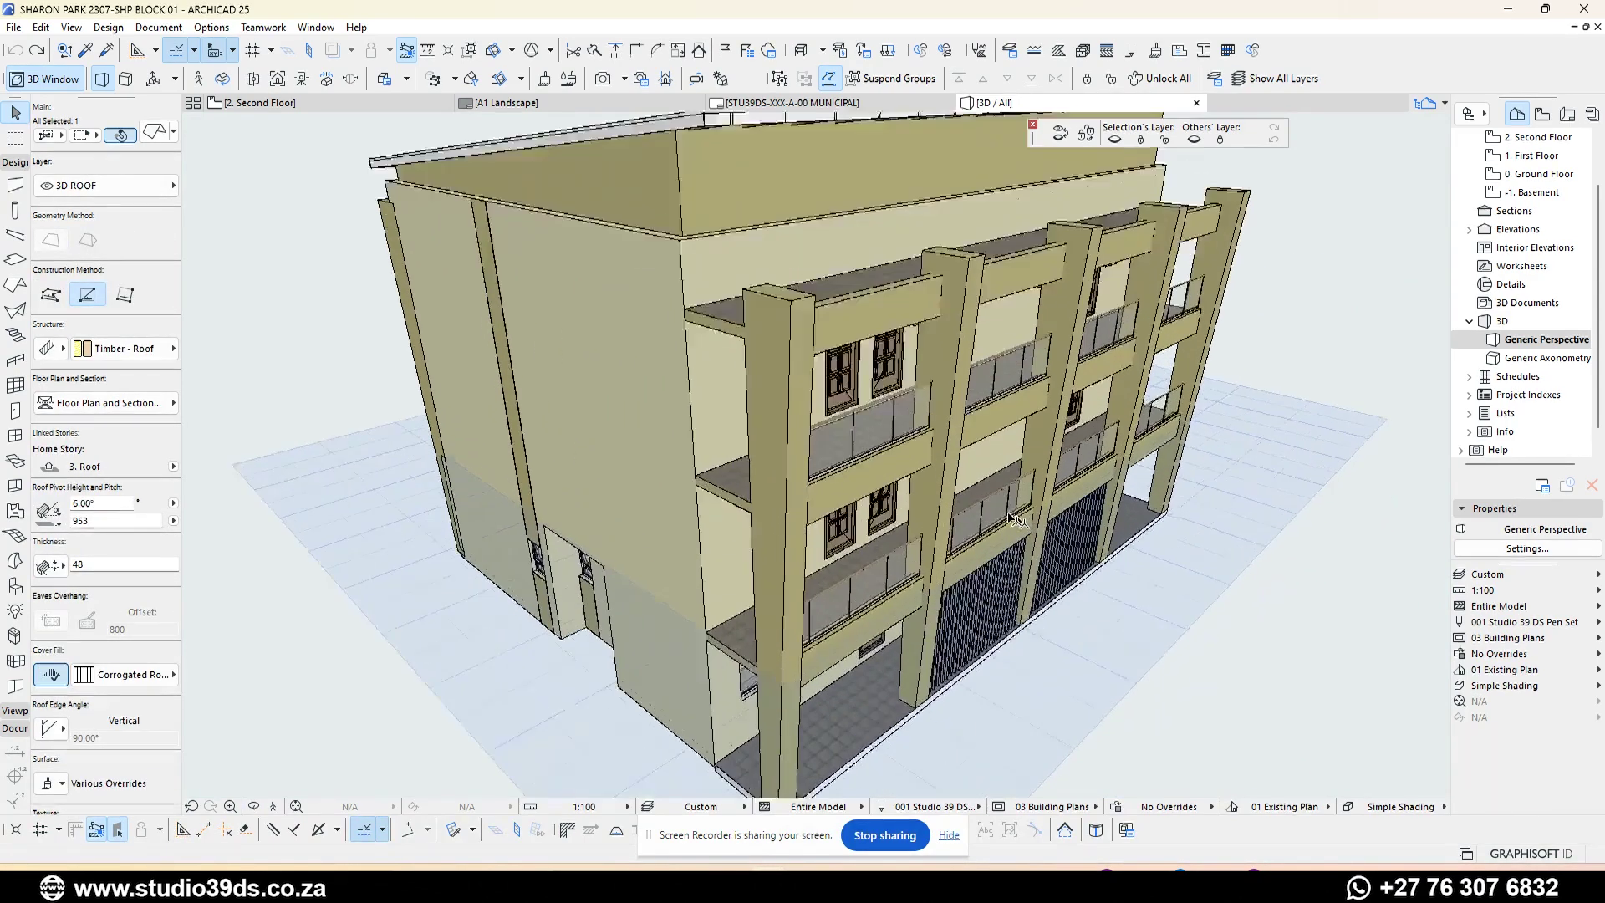
{"action": "left_click", "coordinate": [979, 525]}
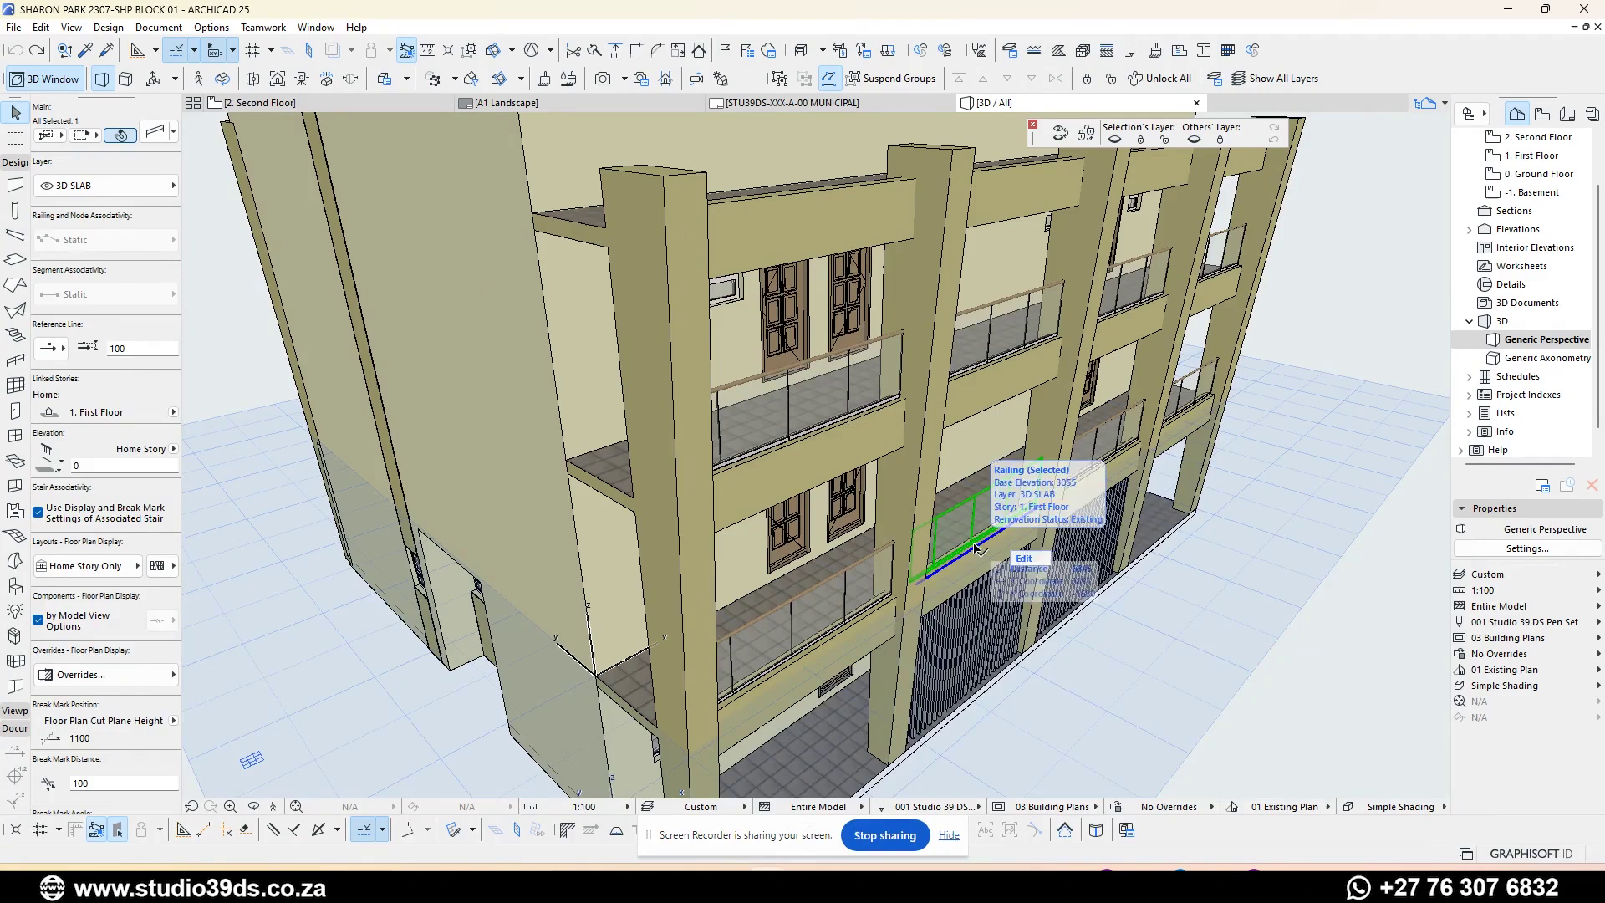
{"action": "key", "text": "Escape"}
{"action": "scroll", "coordinate": [1295, 385], "scroll_direction": "down", "scroll_amount": 4}
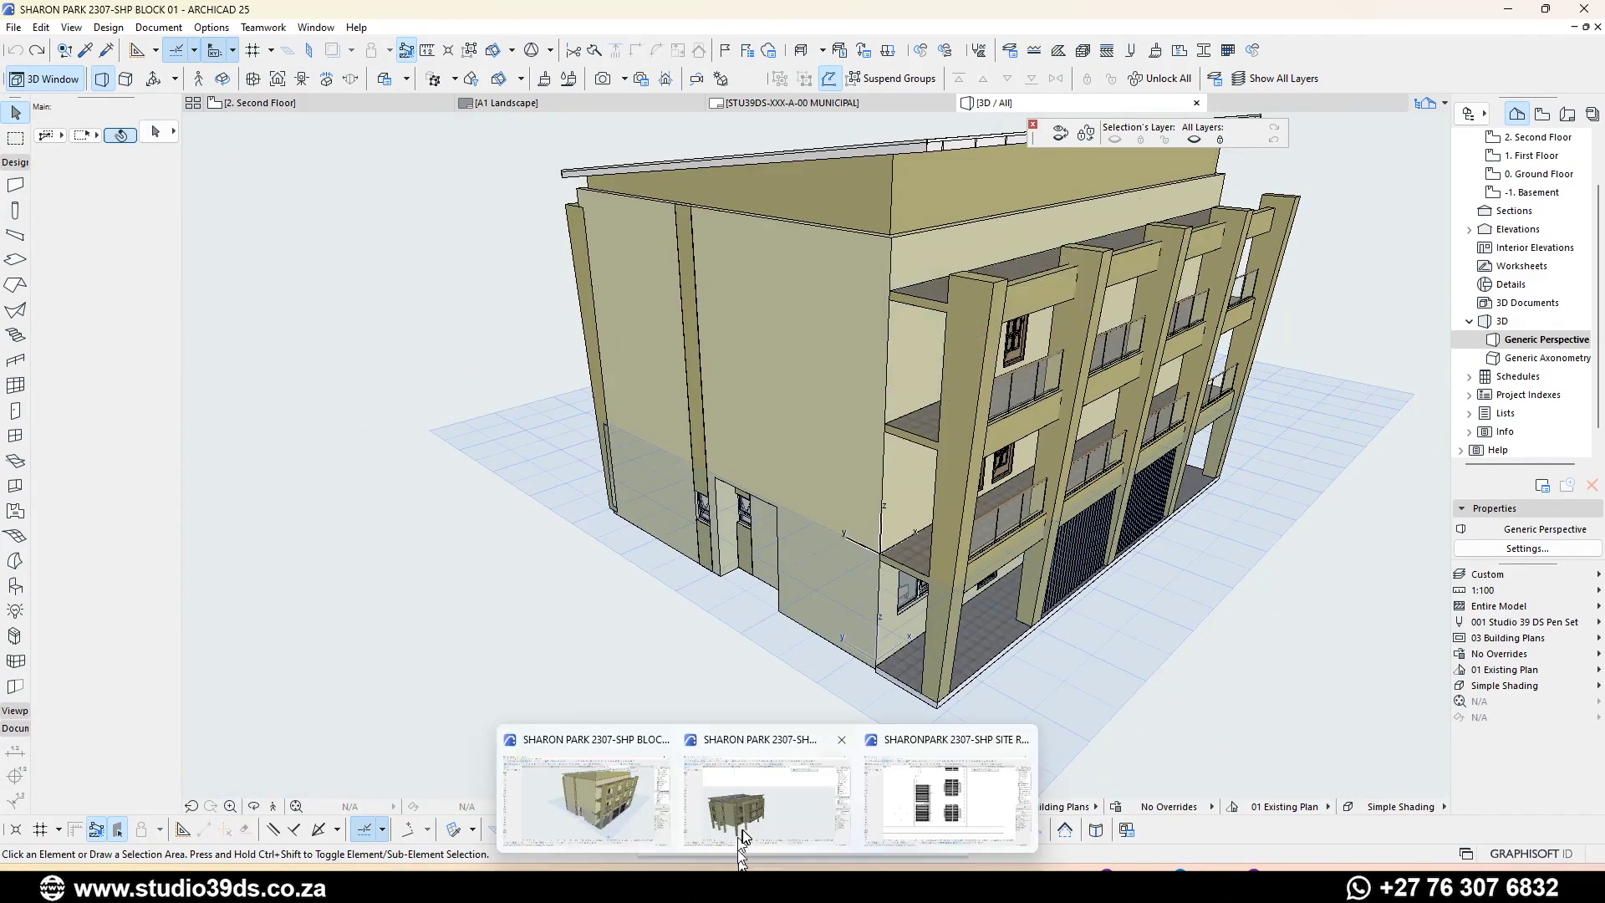
- Switch to the SHARON PARK 2307-SHP BLOCK 02 file and examine the 3D model from all sides, finishing on the balcony facade
{"action": "left_click", "coordinate": [752, 828]}
{"action": "scroll", "coordinate": [816, 455], "scroll_direction": "down", "scroll_amount": 3}
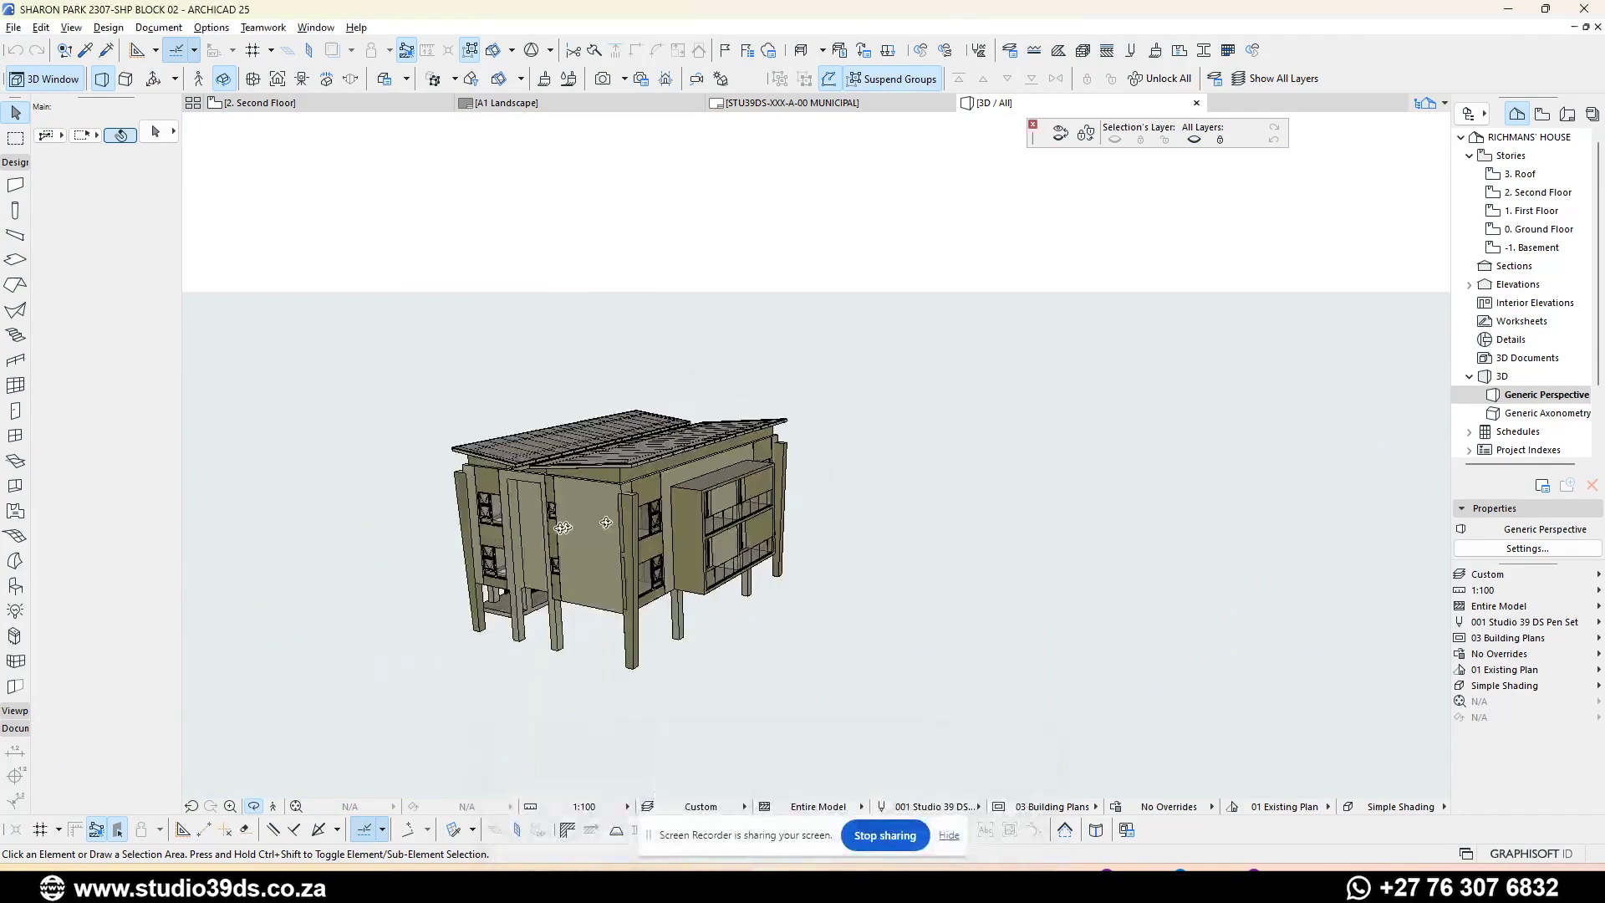
{"action": "middle_click_drag", "start_coordinate": [558, 526], "coordinate": [1354, 507], "text": "shift"}
{"action": "middle_click_drag", "start_coordinate": [435, 514], "coordinate": [1267, 482], "text": "shift"}
{"action": "middle_click_drag", "start_coordinate": [435, 608], "coordinate": [809, 604], "text": "shift"}
{"action": "scroll", "coordinate": [735, 601], "scroll_direction": "up", "scroll_amount": 2}
{"action": "middle_click_drag", "start_coordinate": [480, 590], "coordinate": [396, 622], "text": "shift"}
{"action": "scroll", "coordinate": [309, 614], "scroll_direction": "up", "scroll_amount": 5}
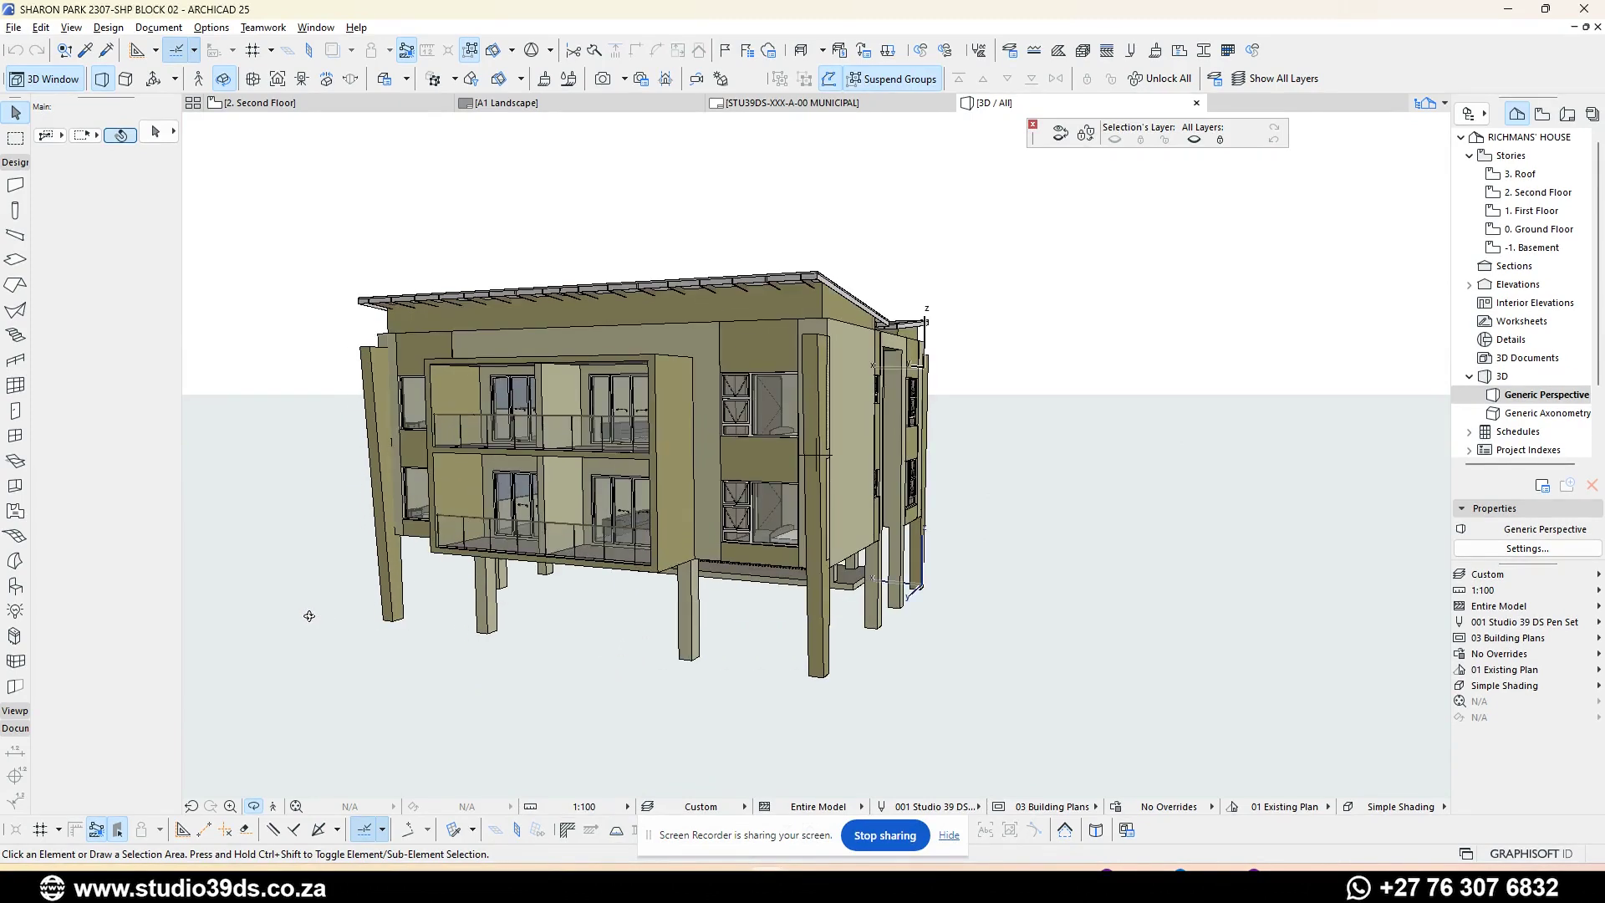
{"action": "middle_click_drag", "start_coordinate": [757, 613], "coordinate": [785, 548], "text": "shift"}
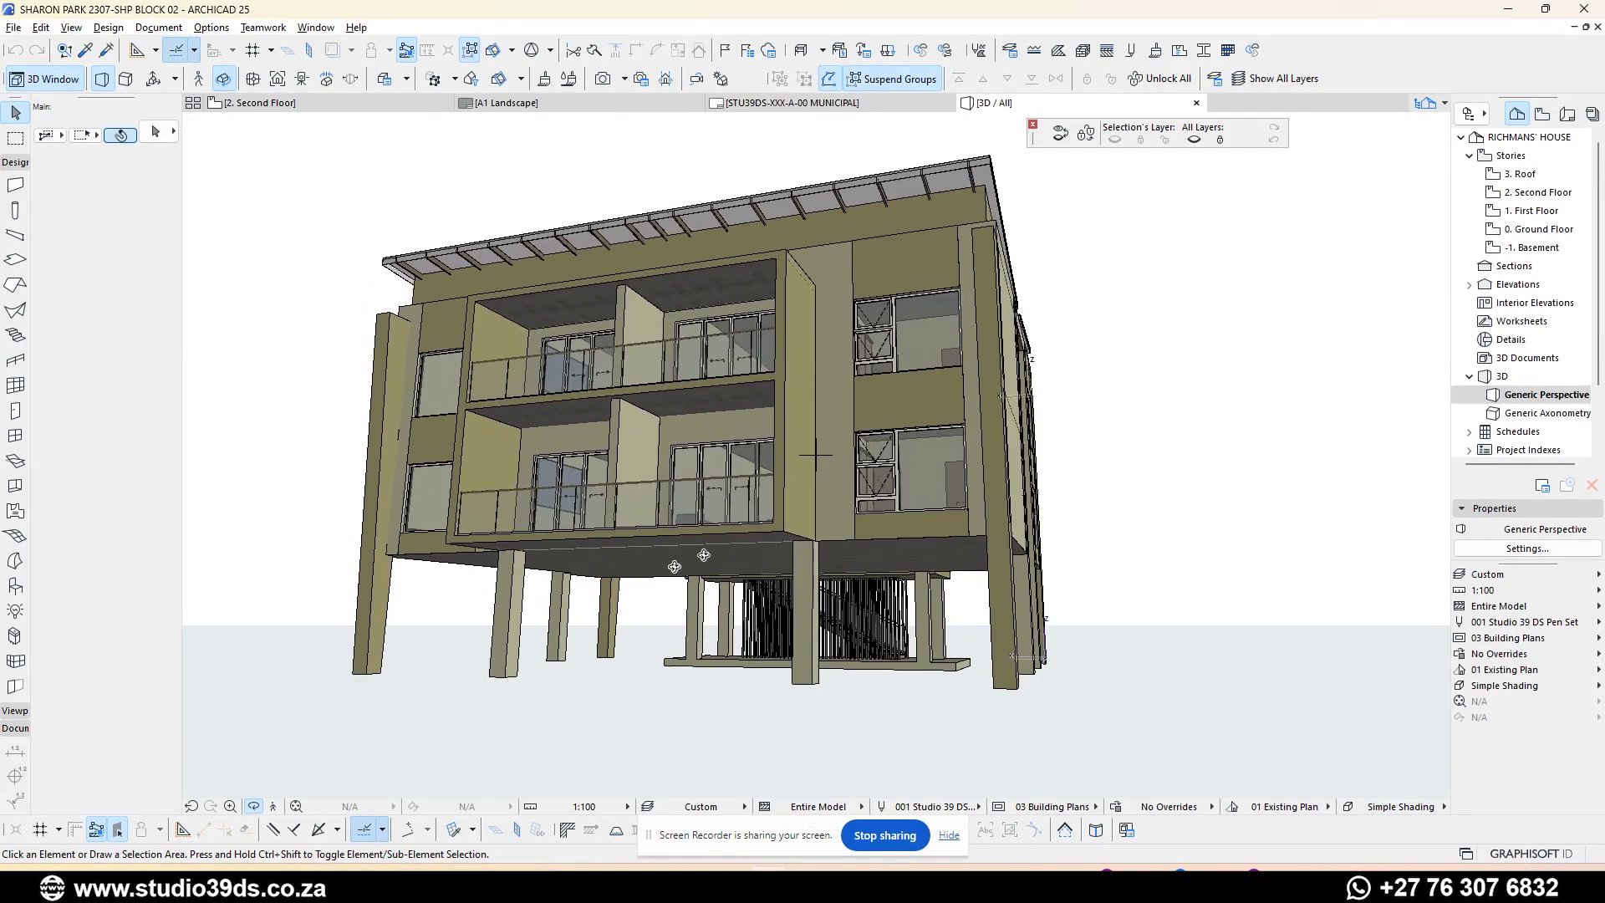
{"action": "middle_click_drag", "start_coordinate": [631, 593], "coordinate": [579, 627], "text": "shift"}
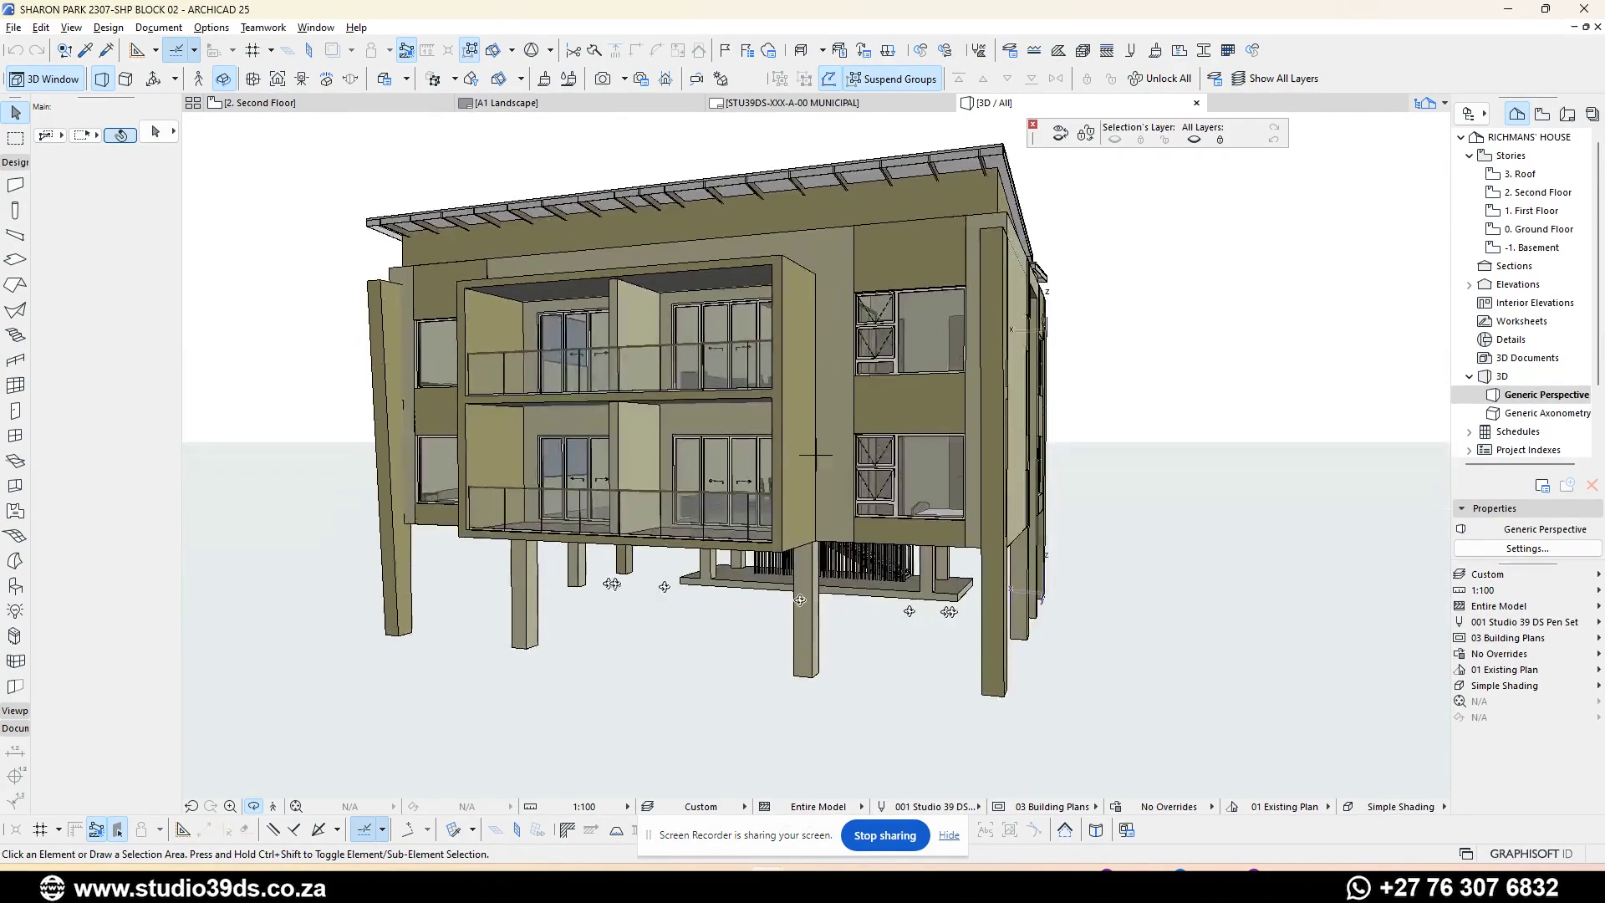
{"action": "middle_click_drag", "start_coordinate": [817, 514], "coordinate": [815, 574], "text": "shift"}
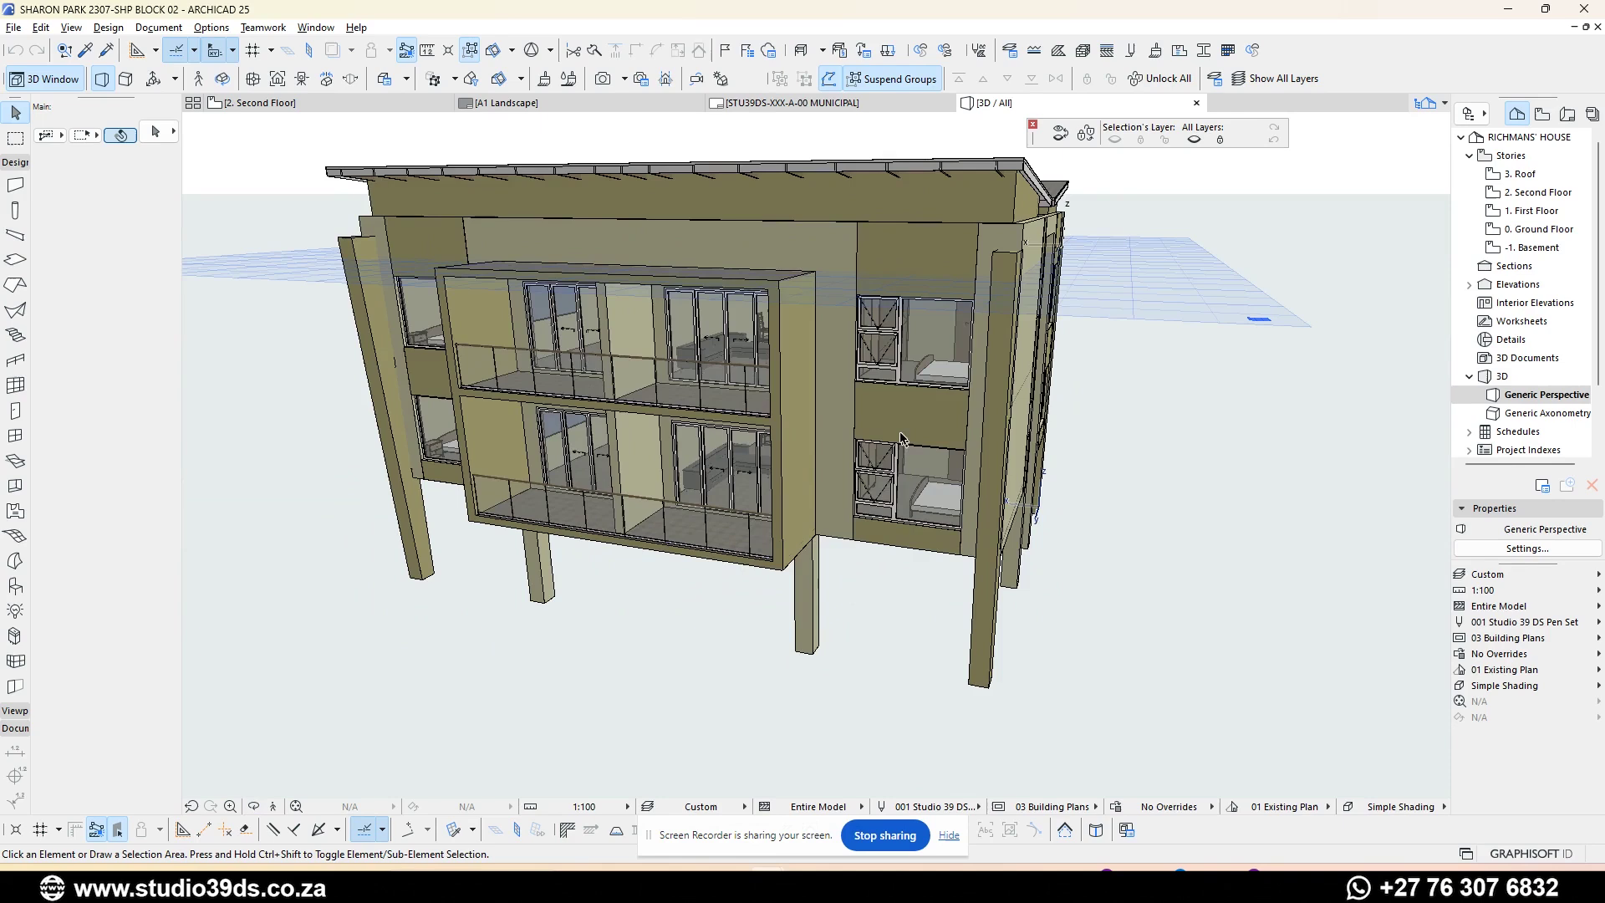
- With group suspension turned off, highlight the block's hotlinked apartment modules on the first and second floors in turn and clear the selection
{"action": "left_click", "coordinate": [919, 522]}
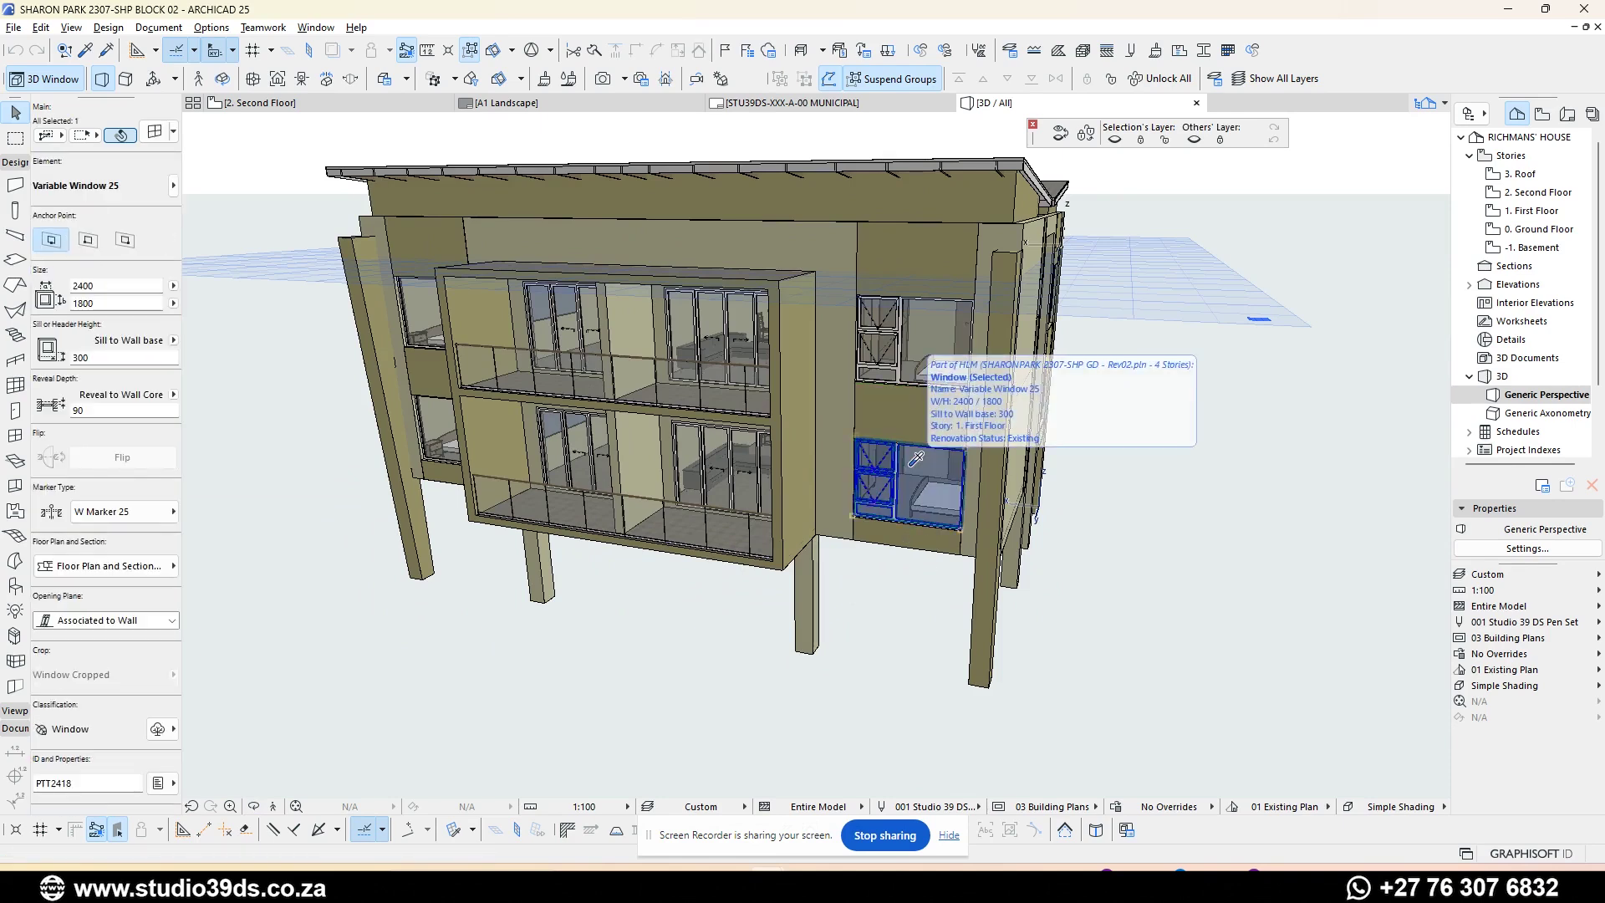
{"action": "key", "text": "alt+g"}
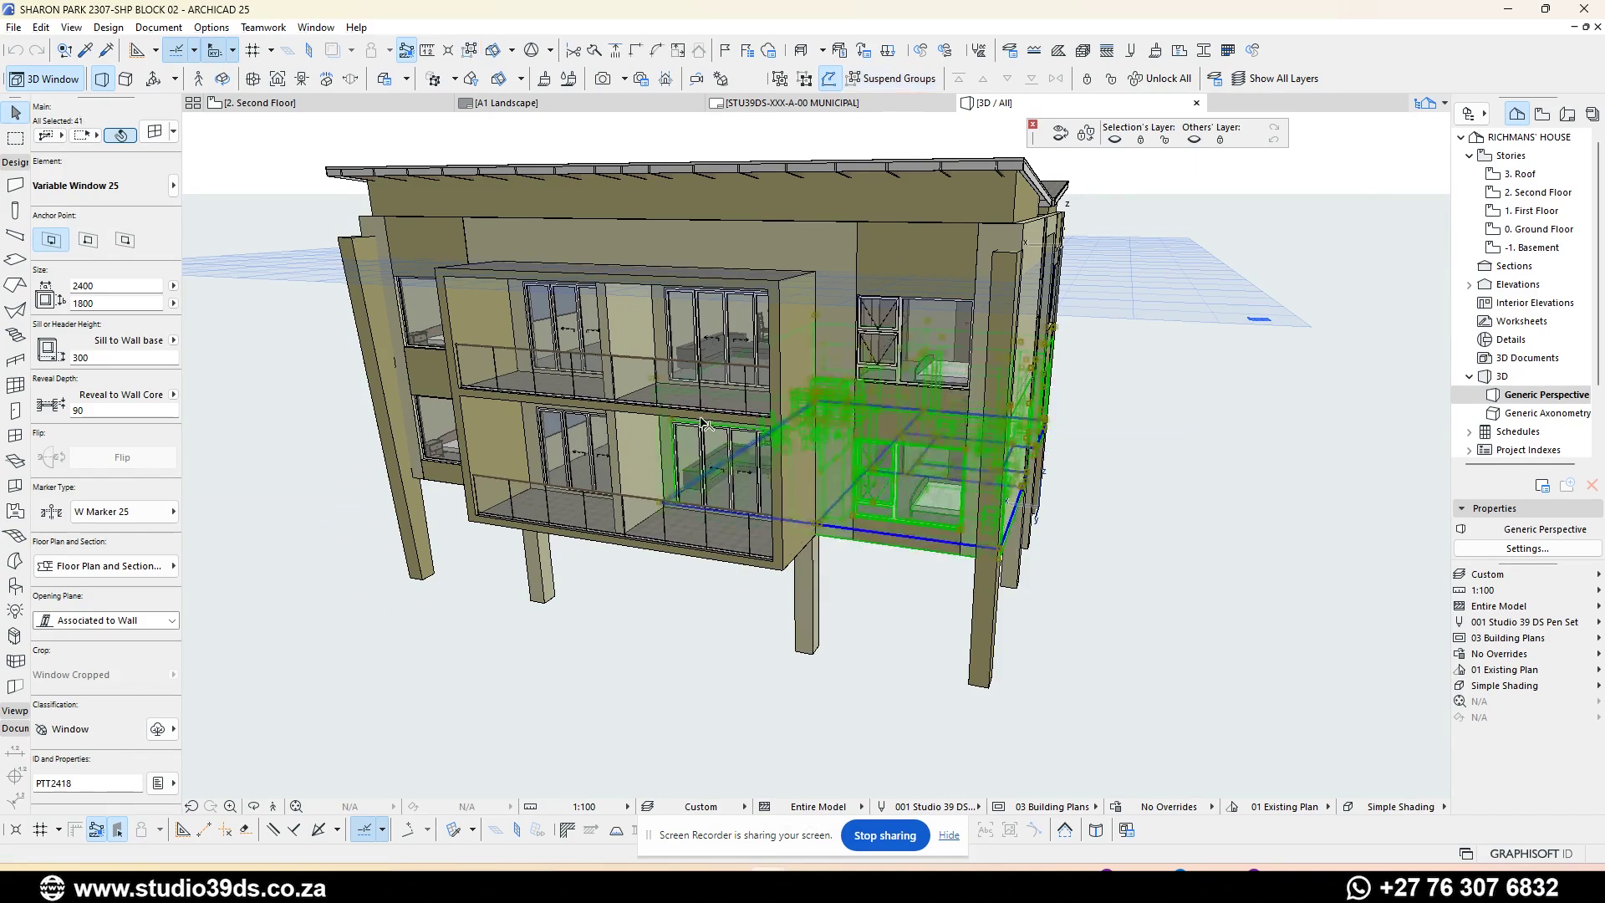
{"action": "left_click", "coordinate": [566, 450]}
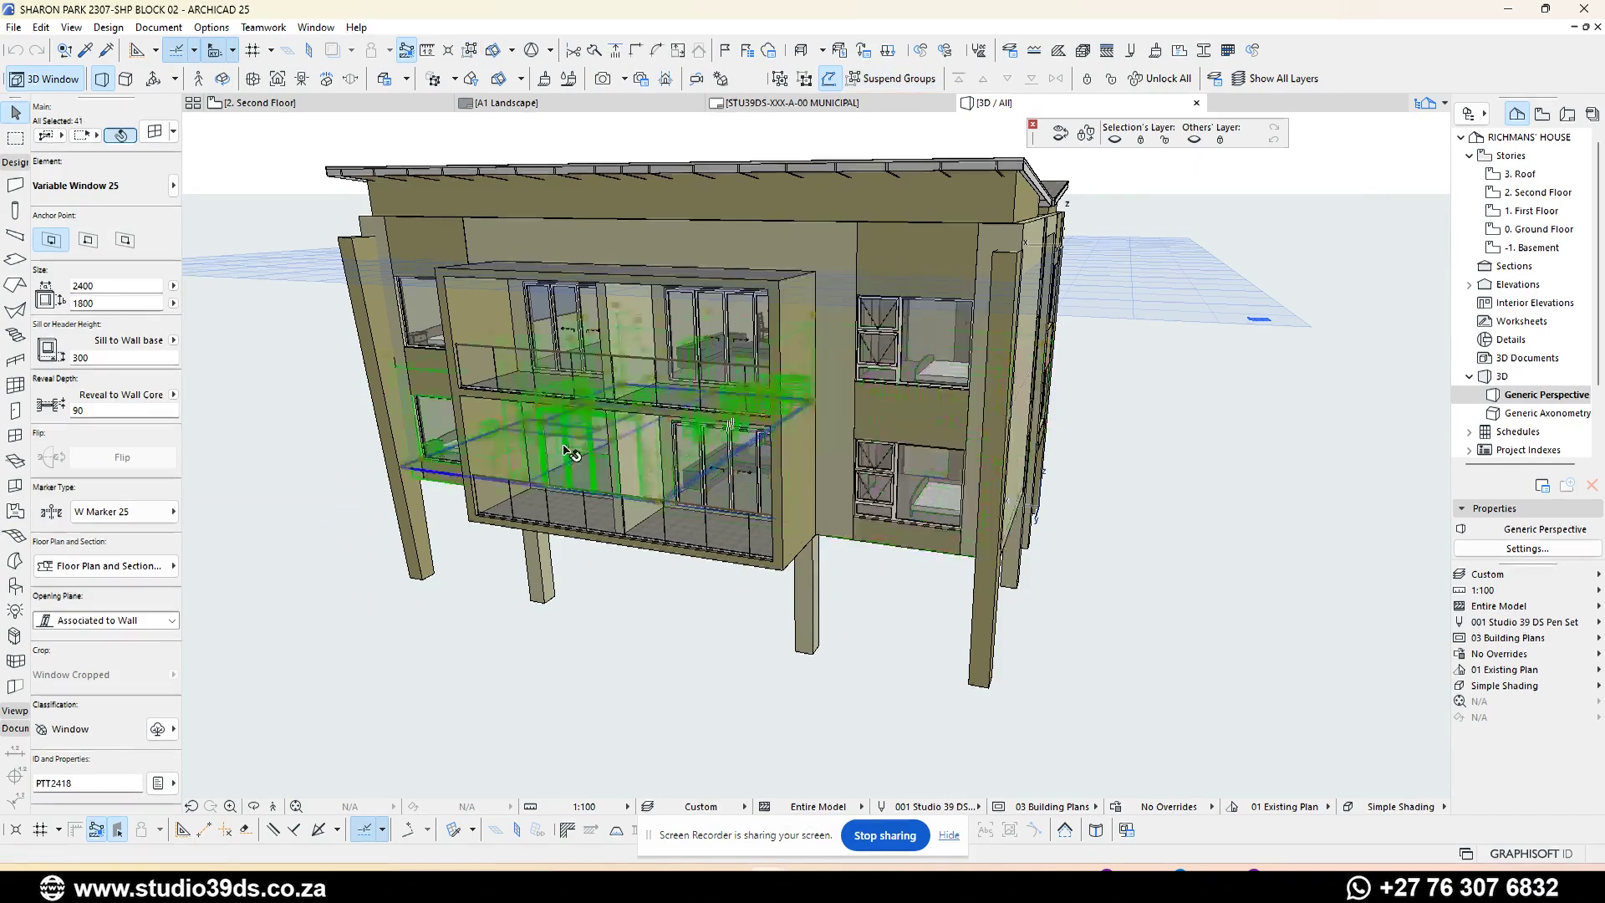
{"action": "left_click", "coordinate": [432, 311]}
{"action": "left_click", "coordinate": [920, 339]}
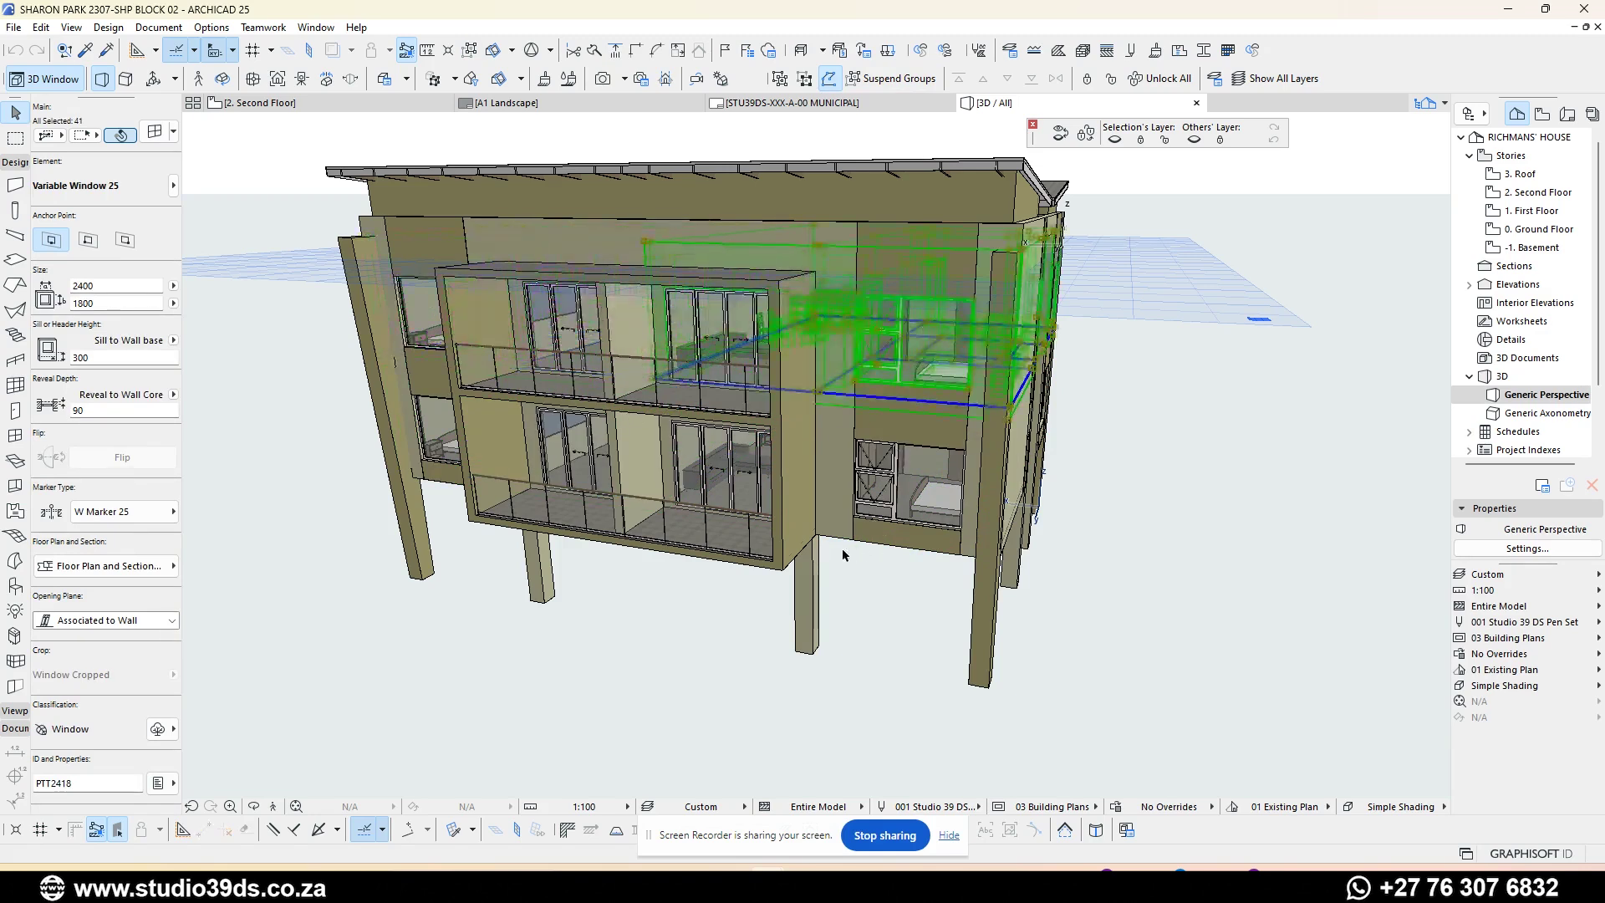
{"action": "left_click", "coordinate": [1148, 505]}
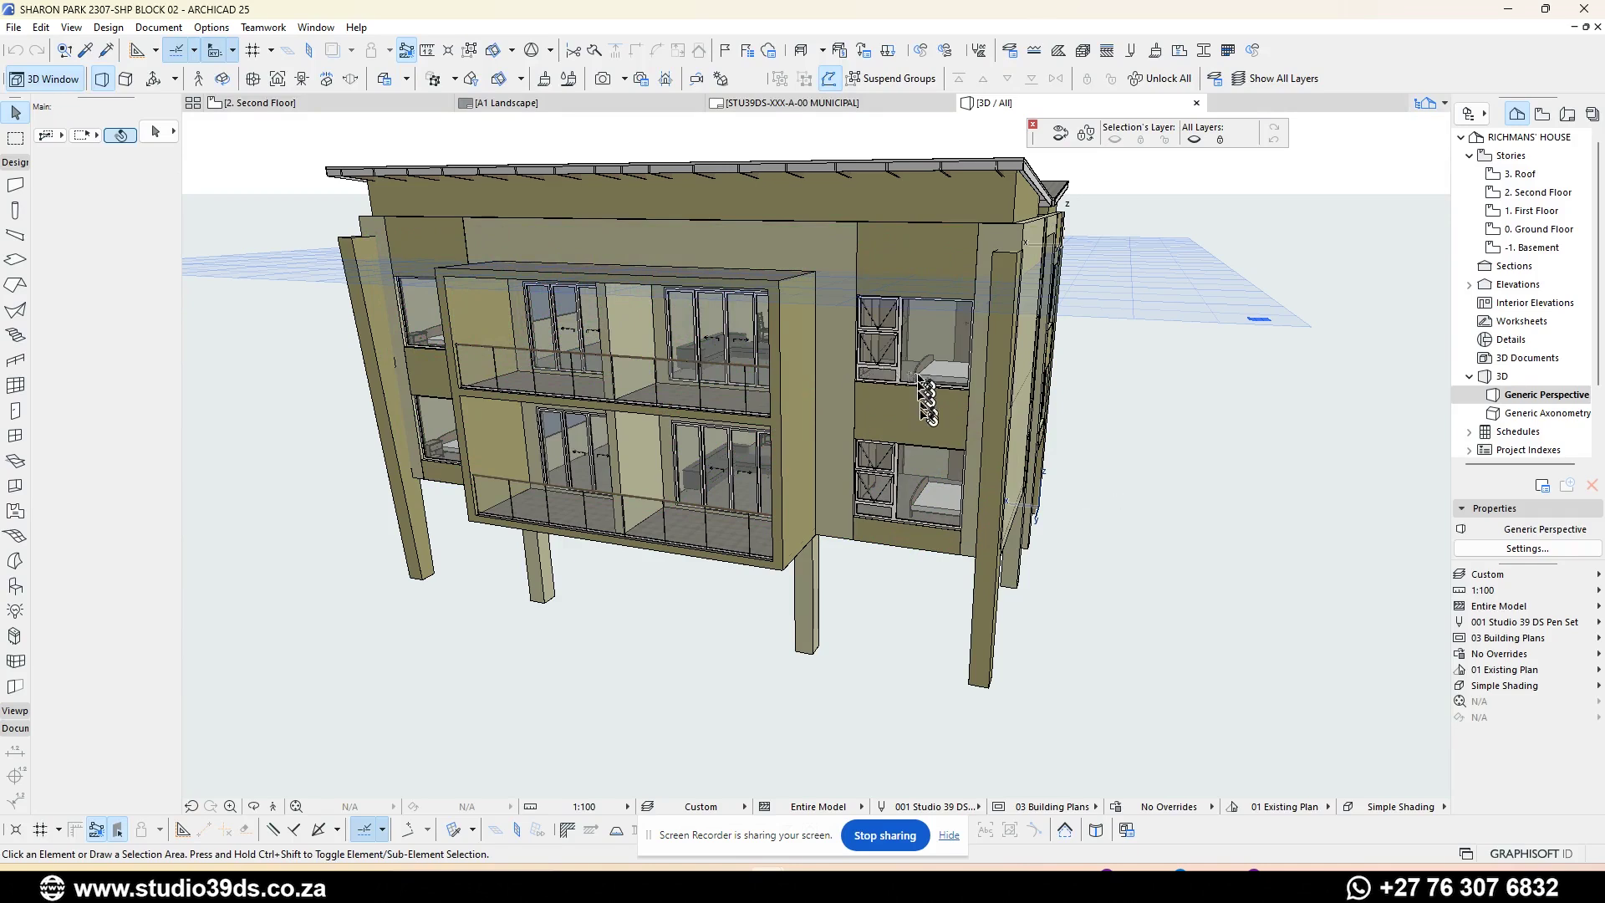
- Highlight the second-floor balcony side wall, the brick wall under the roof and the slanted corner column in turn, and clear the selection
{"action": "left_click", "coordinate": [805, 356]}
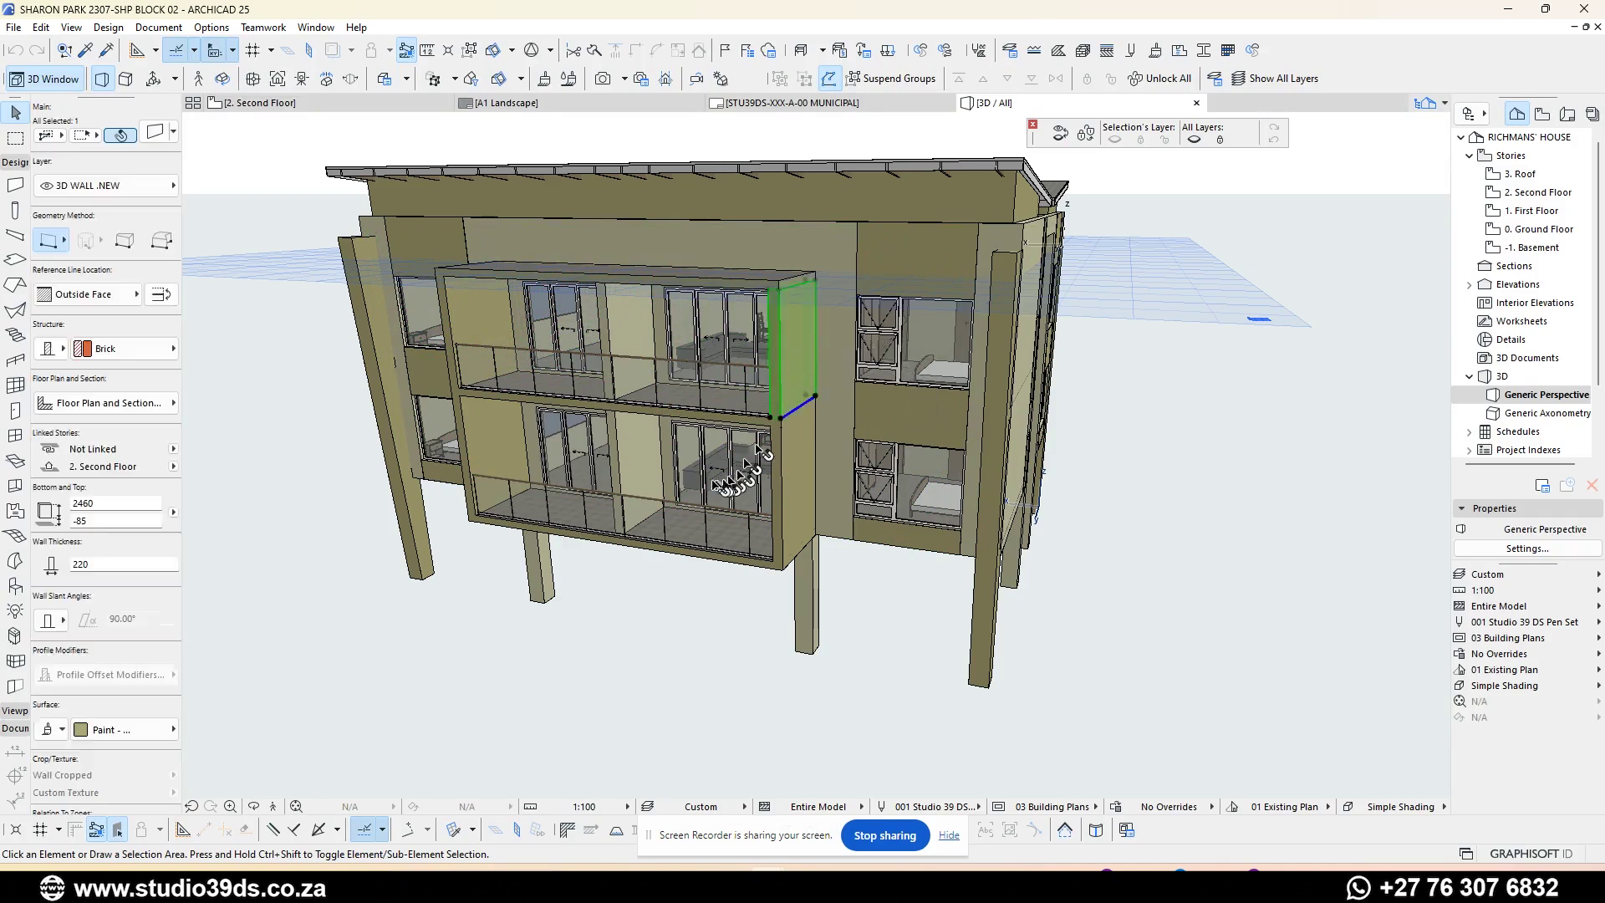
{"action": "left_click", "coordinate": [866, 206]}
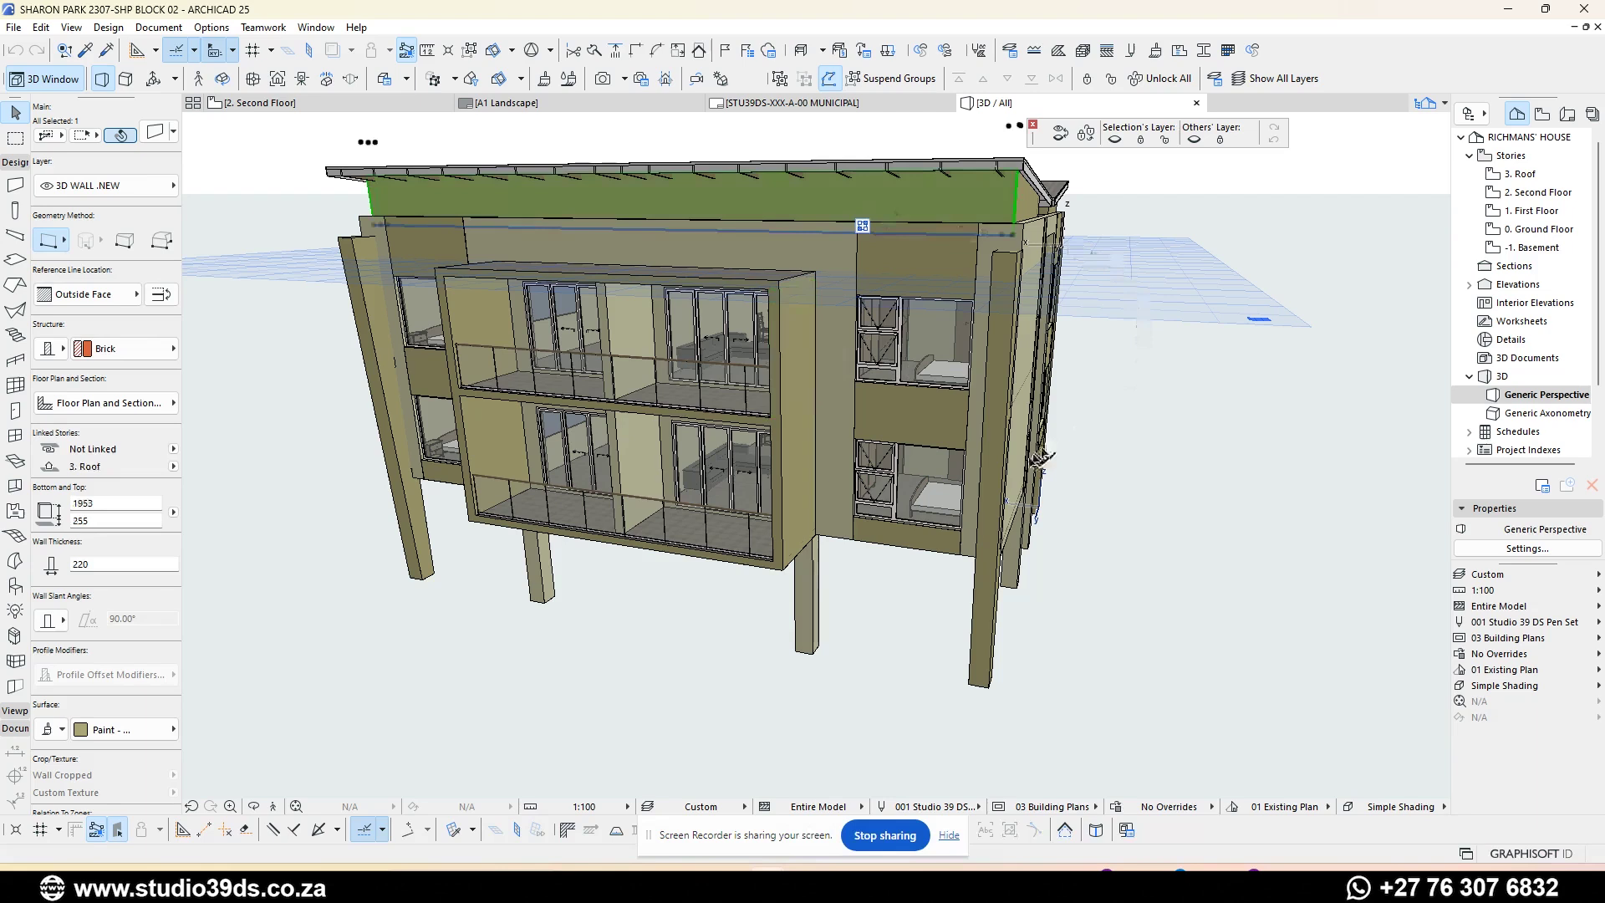
{"action": "left_click", "coordinate": [989, 606]}
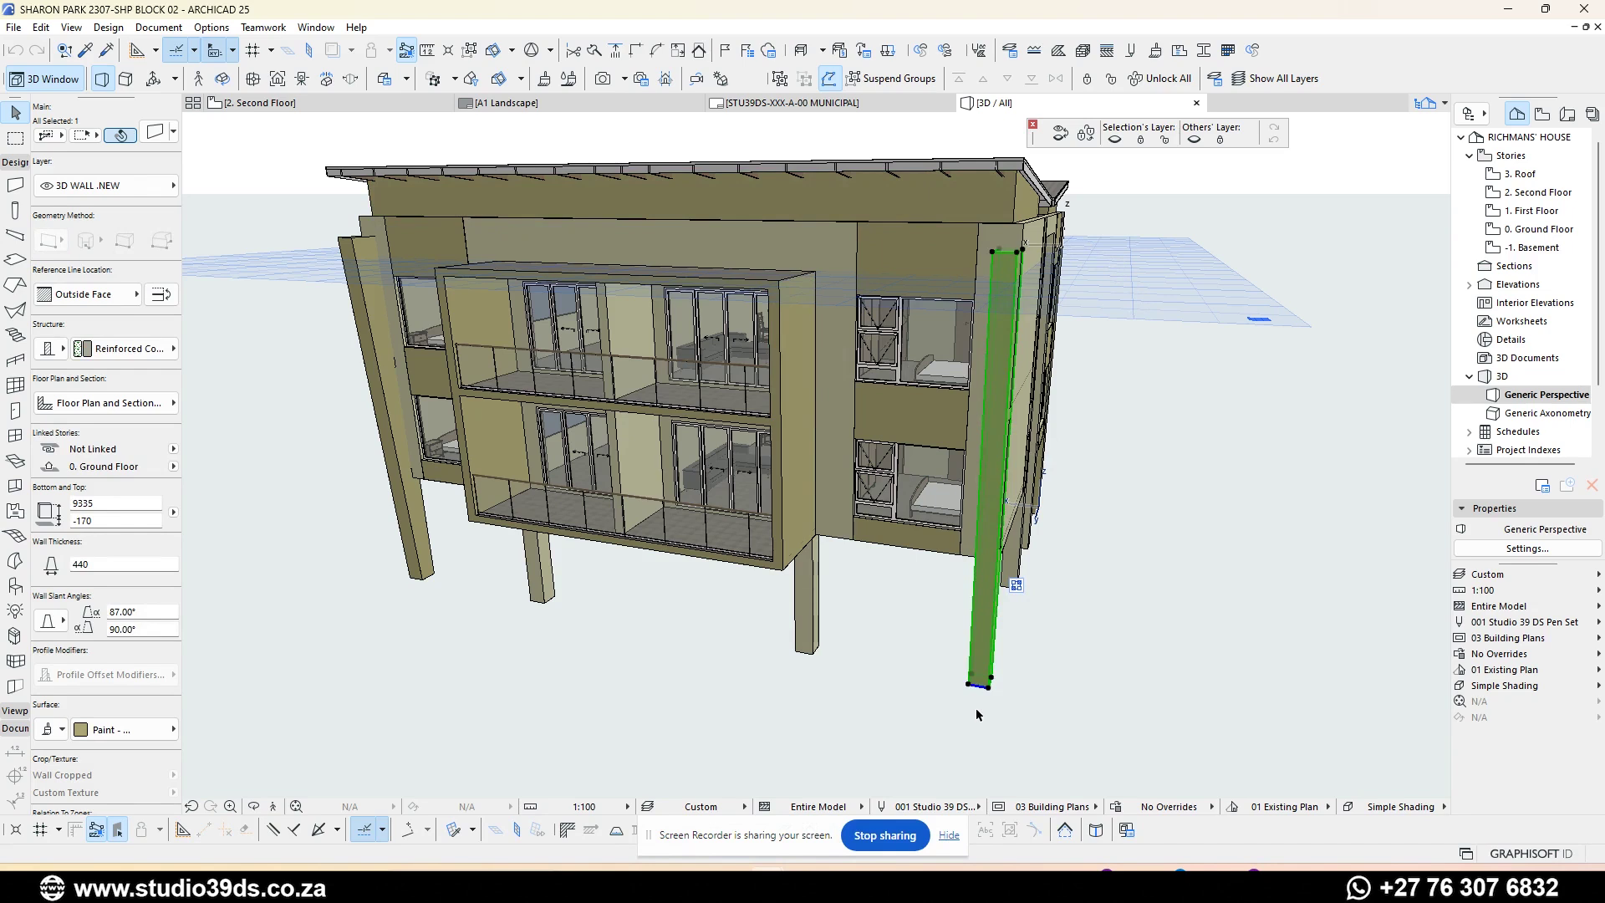
{"action": "left_click", "coordinate": [1146, 607]}
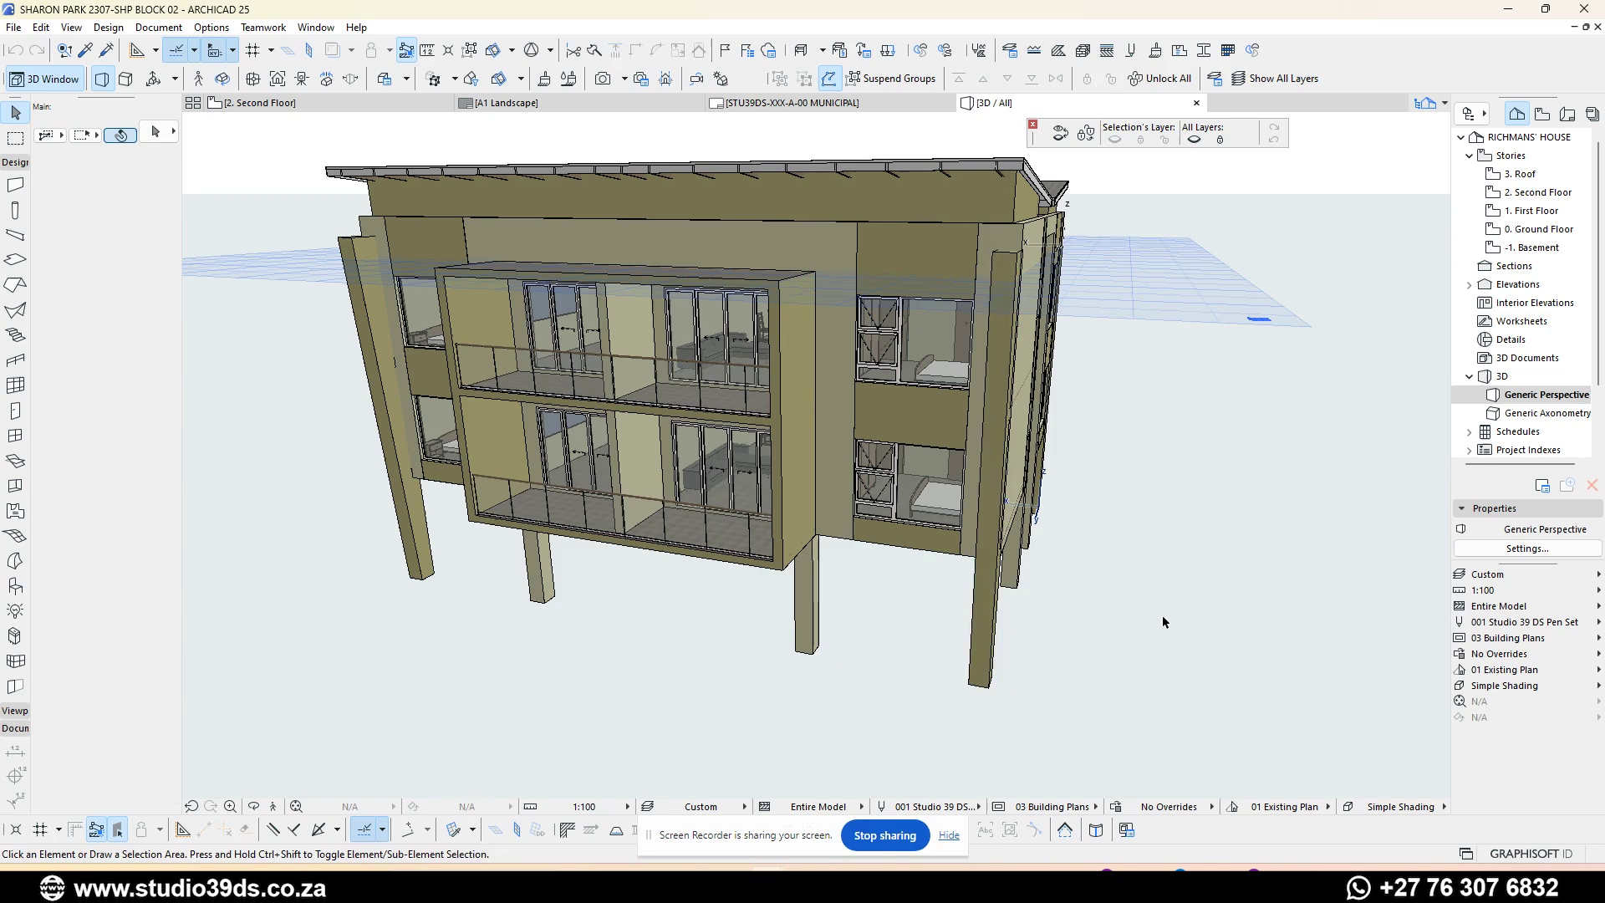
- Close the SHARONPARK 2307-SHP SITE Rev02 project without saving its changes
{"action": "mouse_move", "coordinate": [768, 888]}
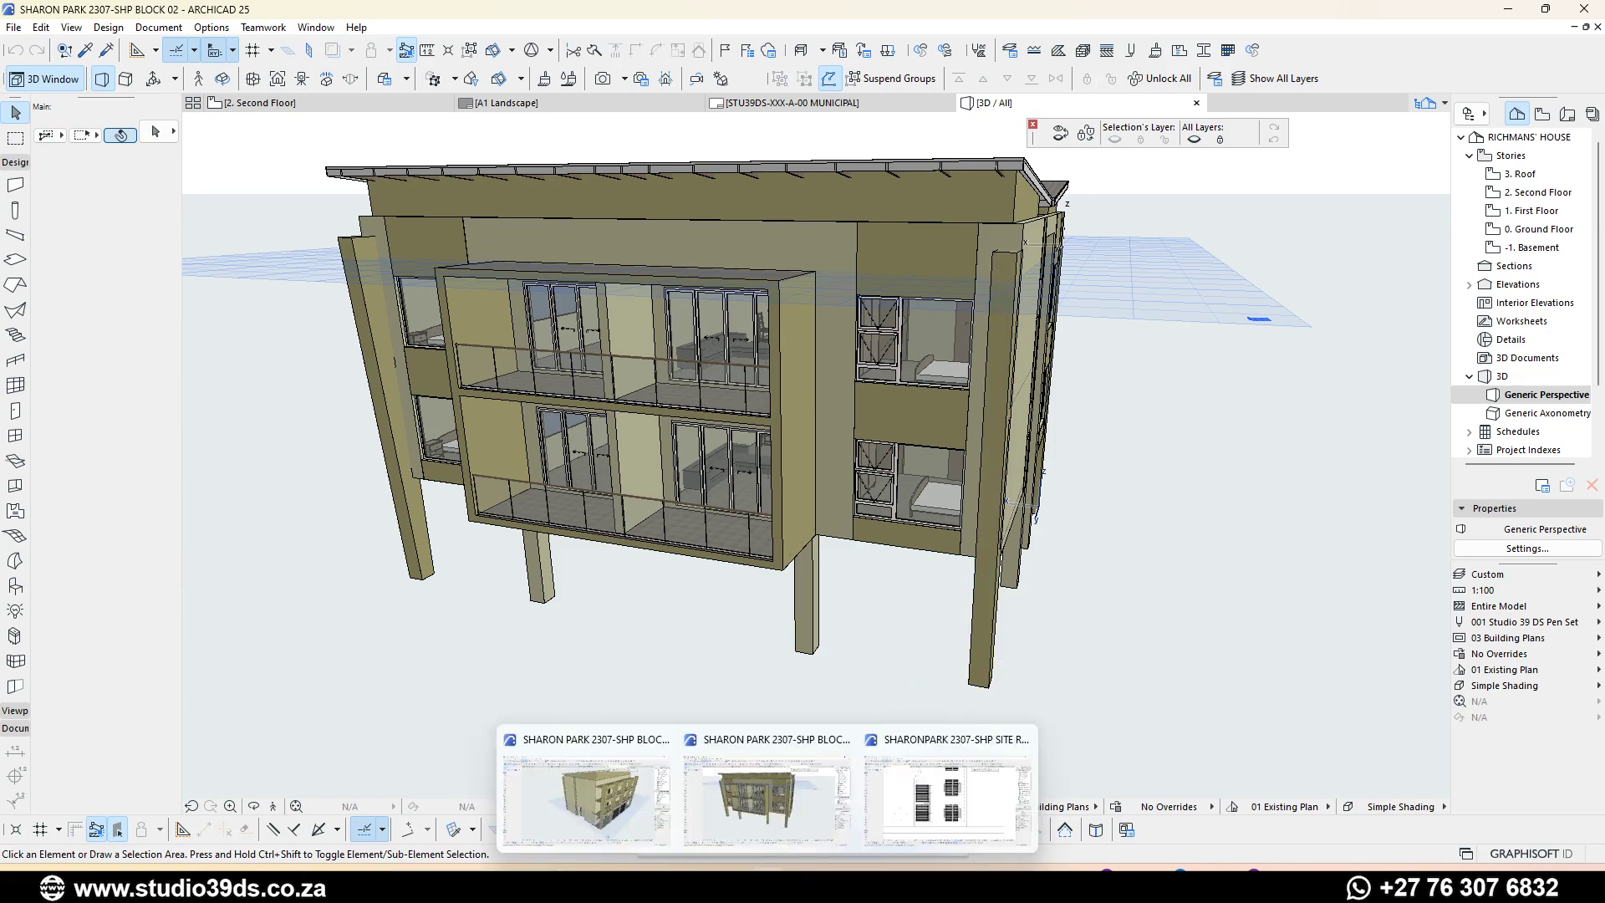
{"action": "left_click", "coordinate": [1188, 649]}
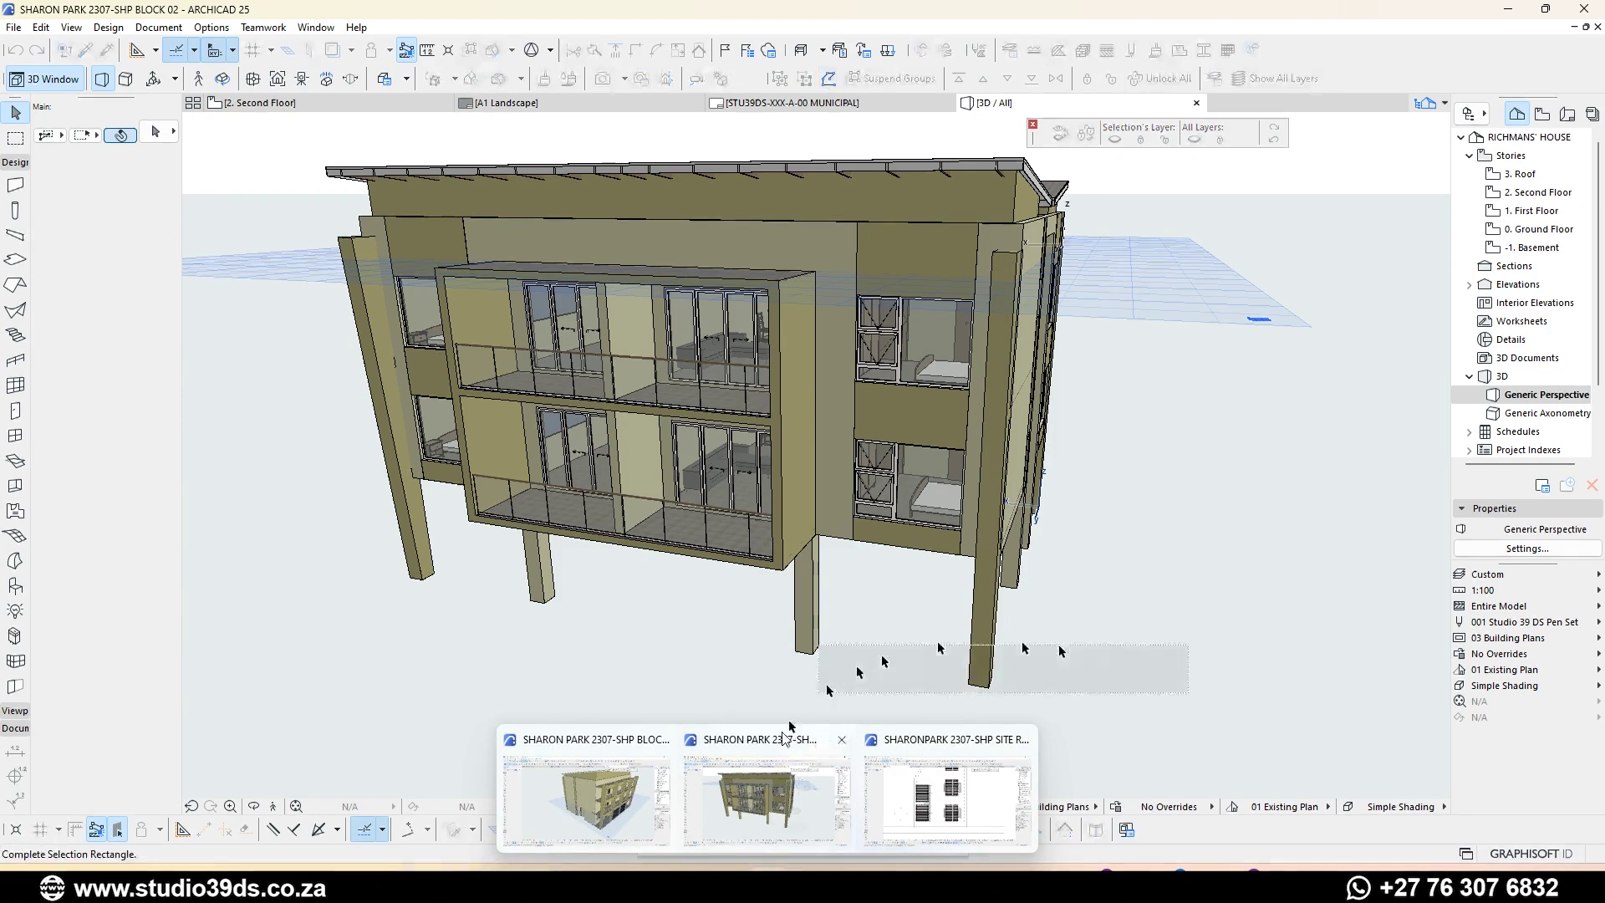
{"action": "left_click", "coordinate": [1206, 583]}
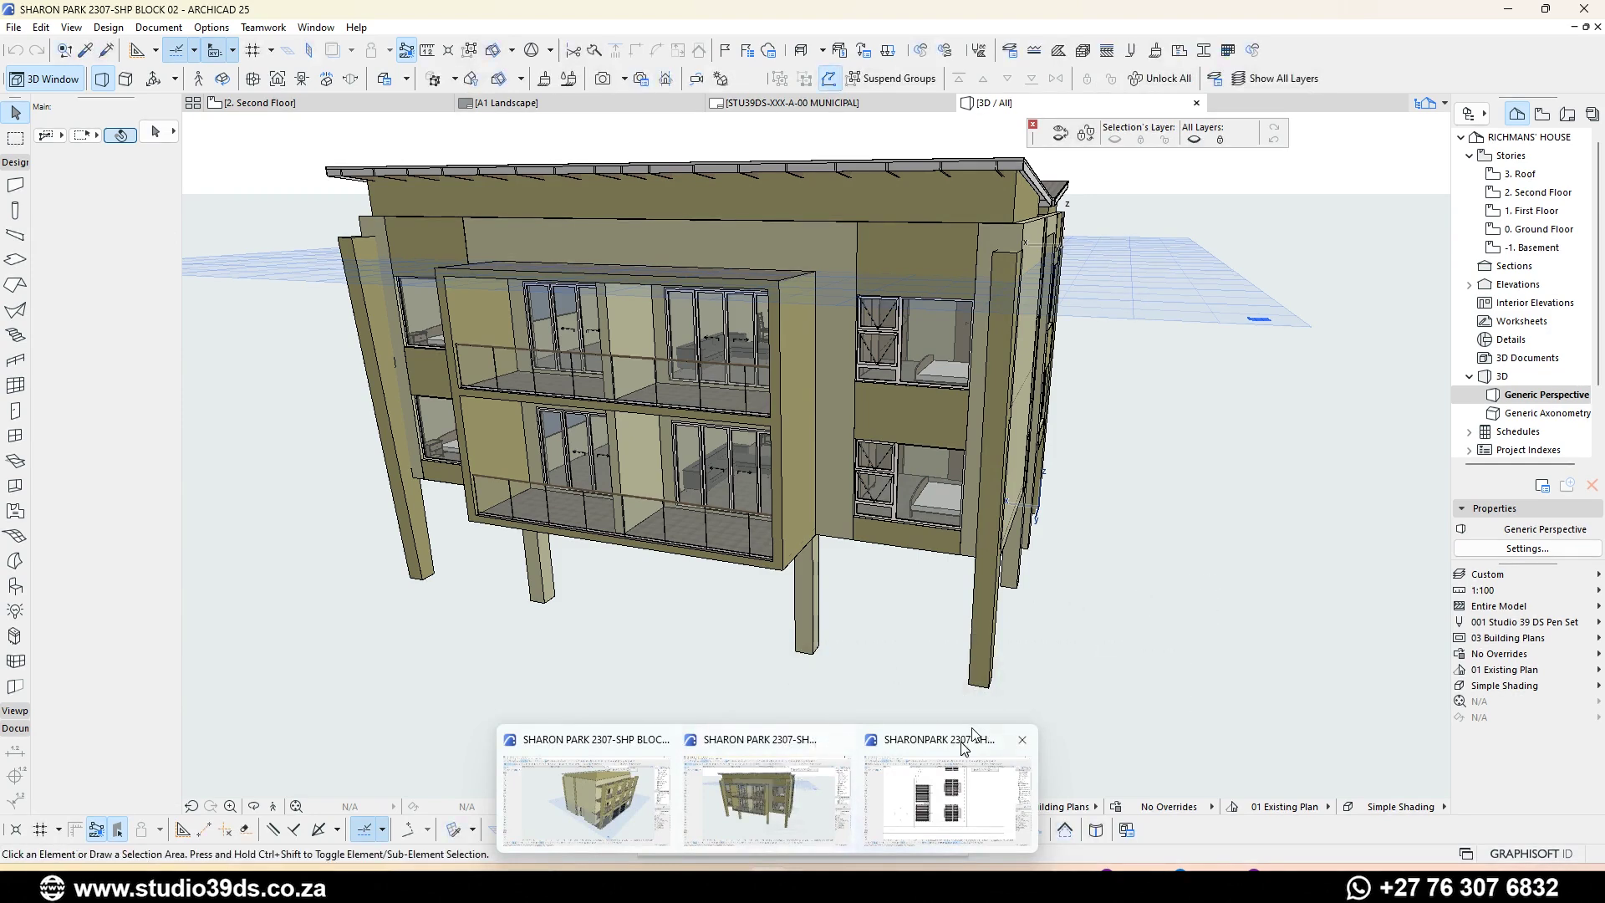
{"action": "left_click", "coordinate": [1021, 741]}
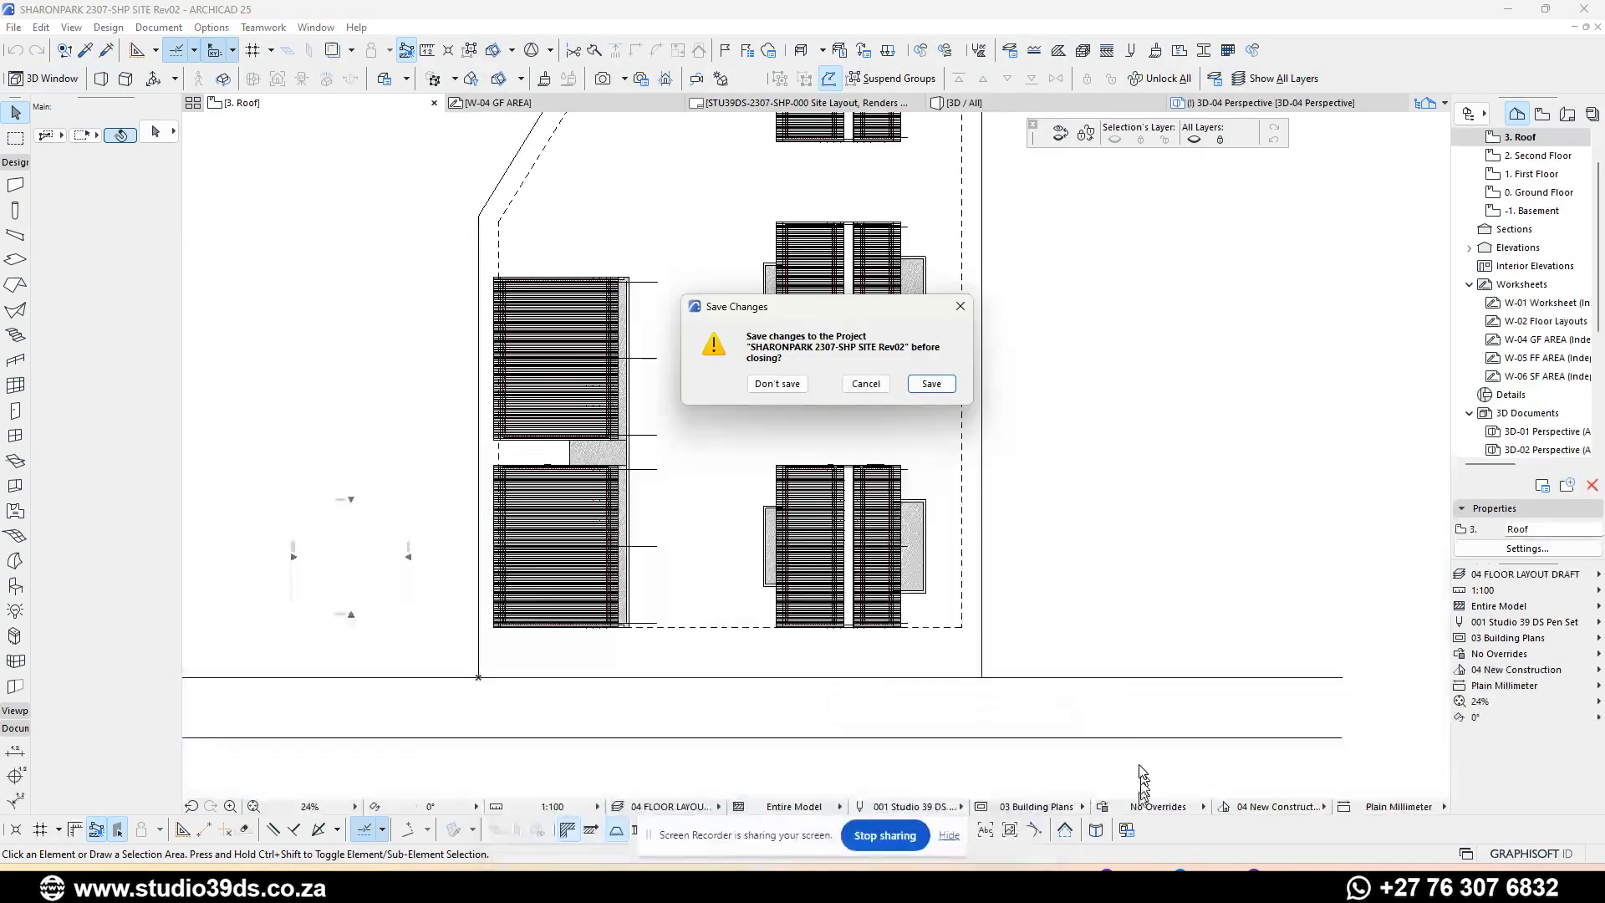
{"action": "left_click", "coordinate": [778, 384]}
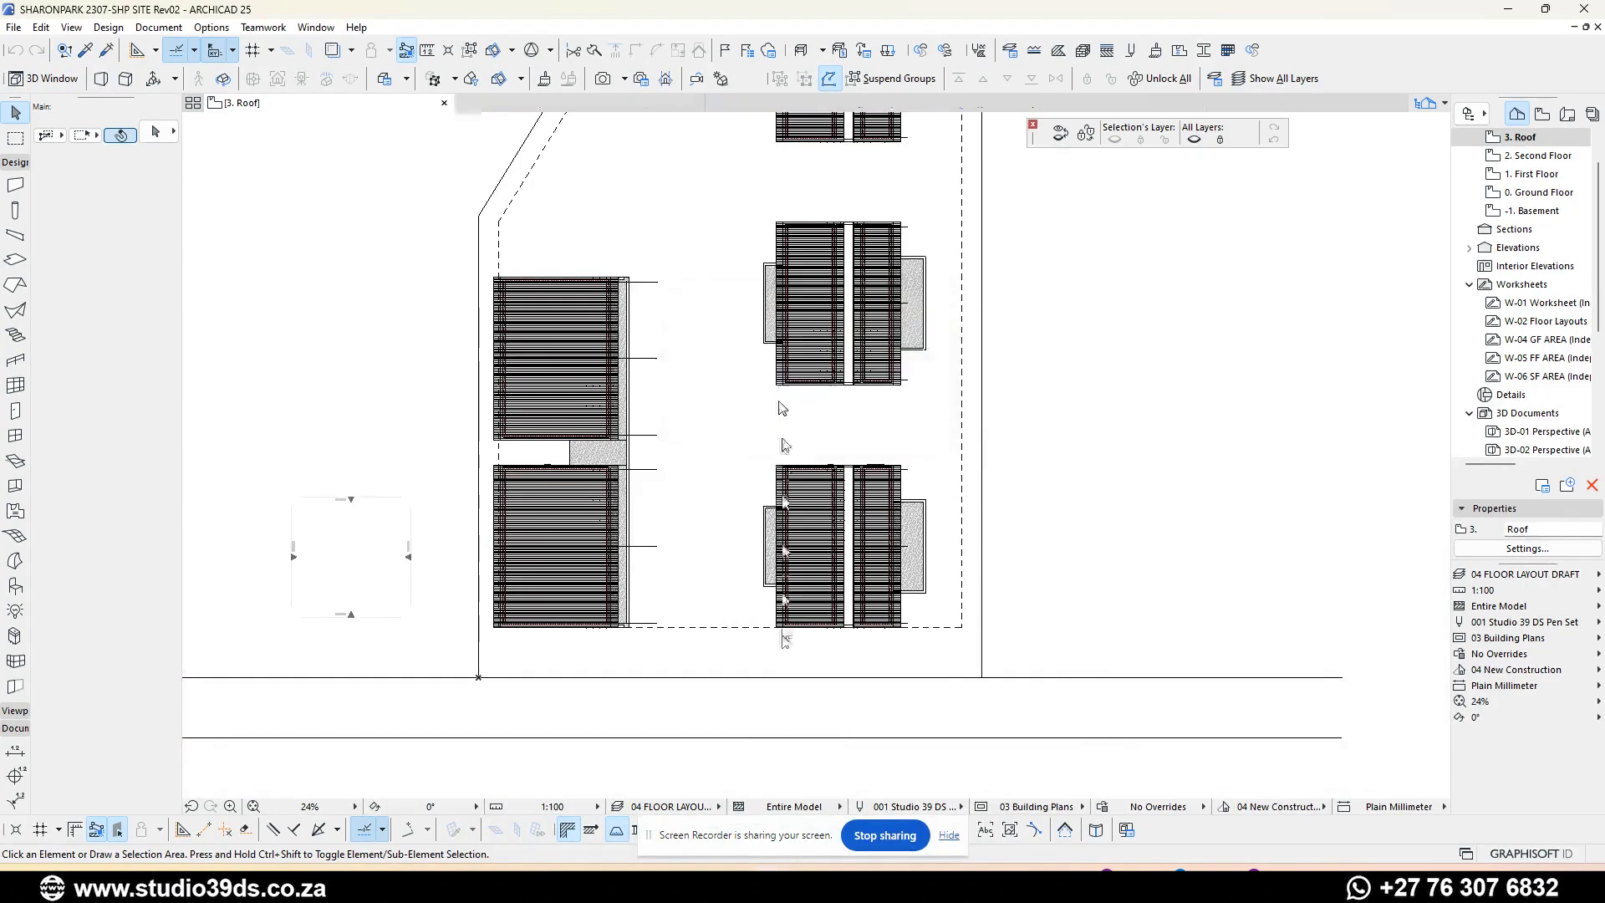
- Switch to the ArchiCAD folder in File Explorer and select the SHARONPARK 2307-SHP GD, SD and SS Rev02 project files together
{"action": "mouse_move", "coordinate": [767, 886]}
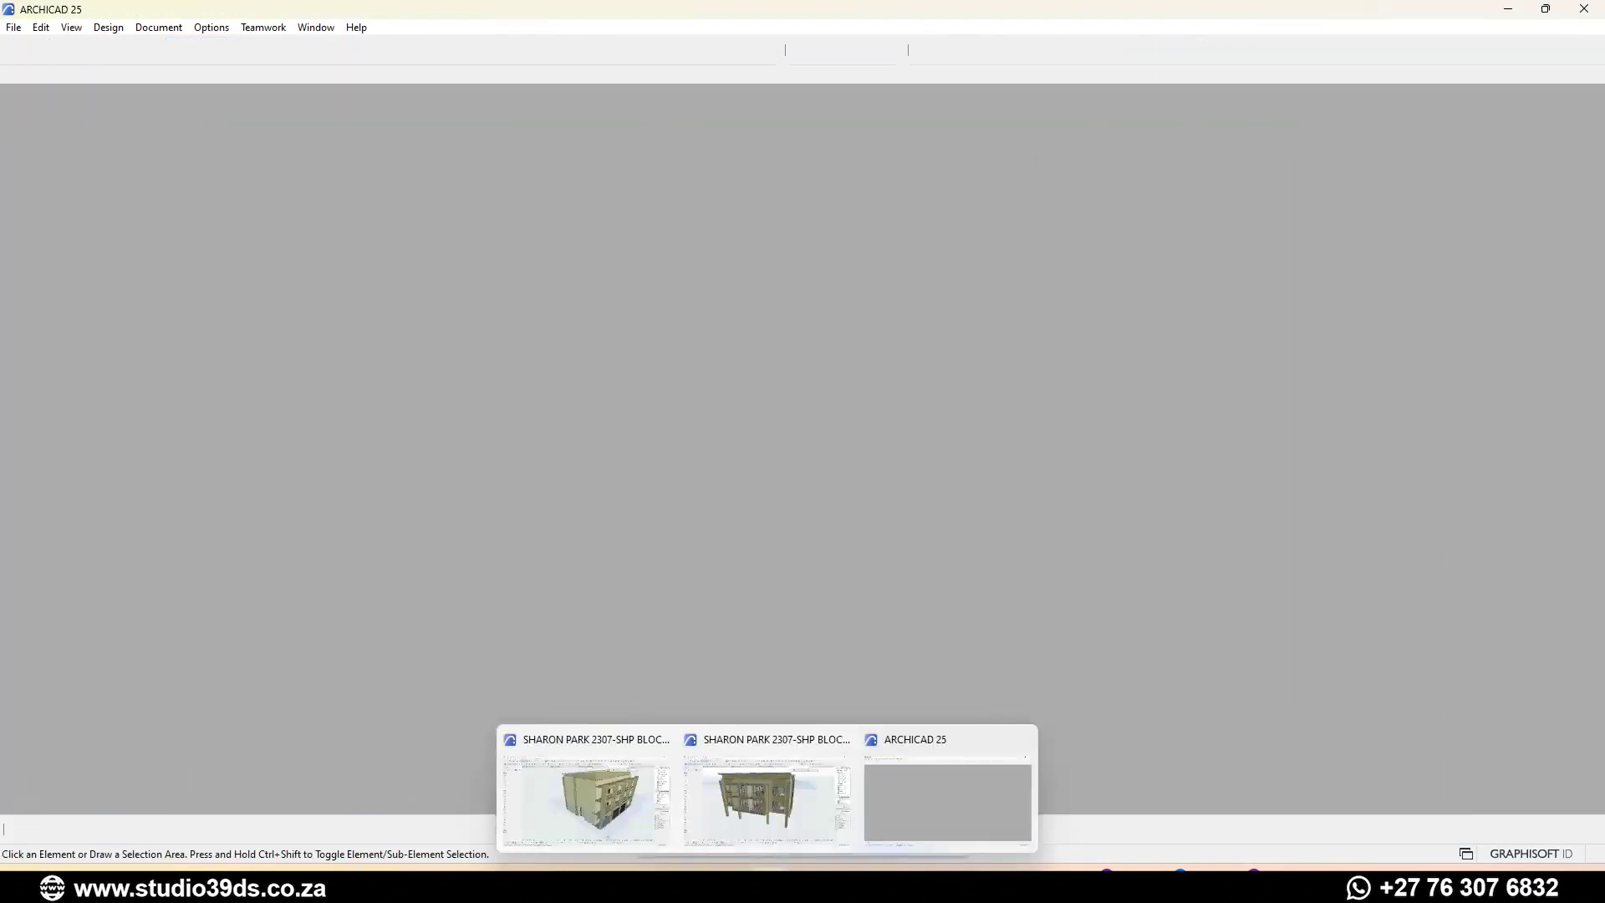
{"action": "mouse_move", "coordinate": [656, 886]}
{"action": "left_click", "coordinate": [652, 790]}
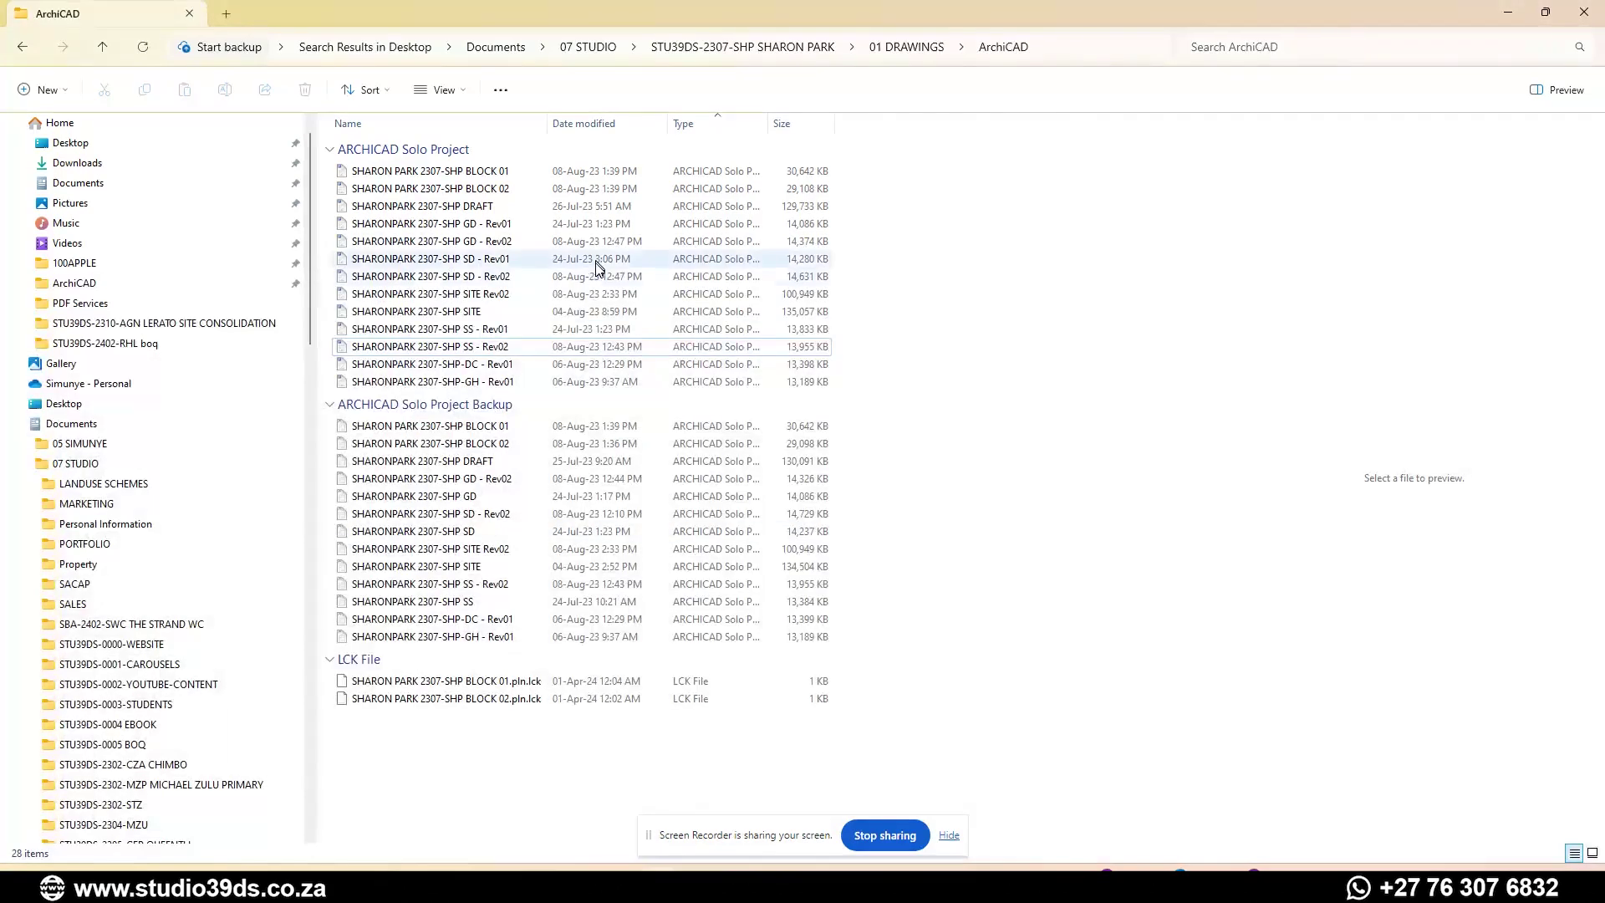
{"action": "double_click", "coordinate": [502, 243]}
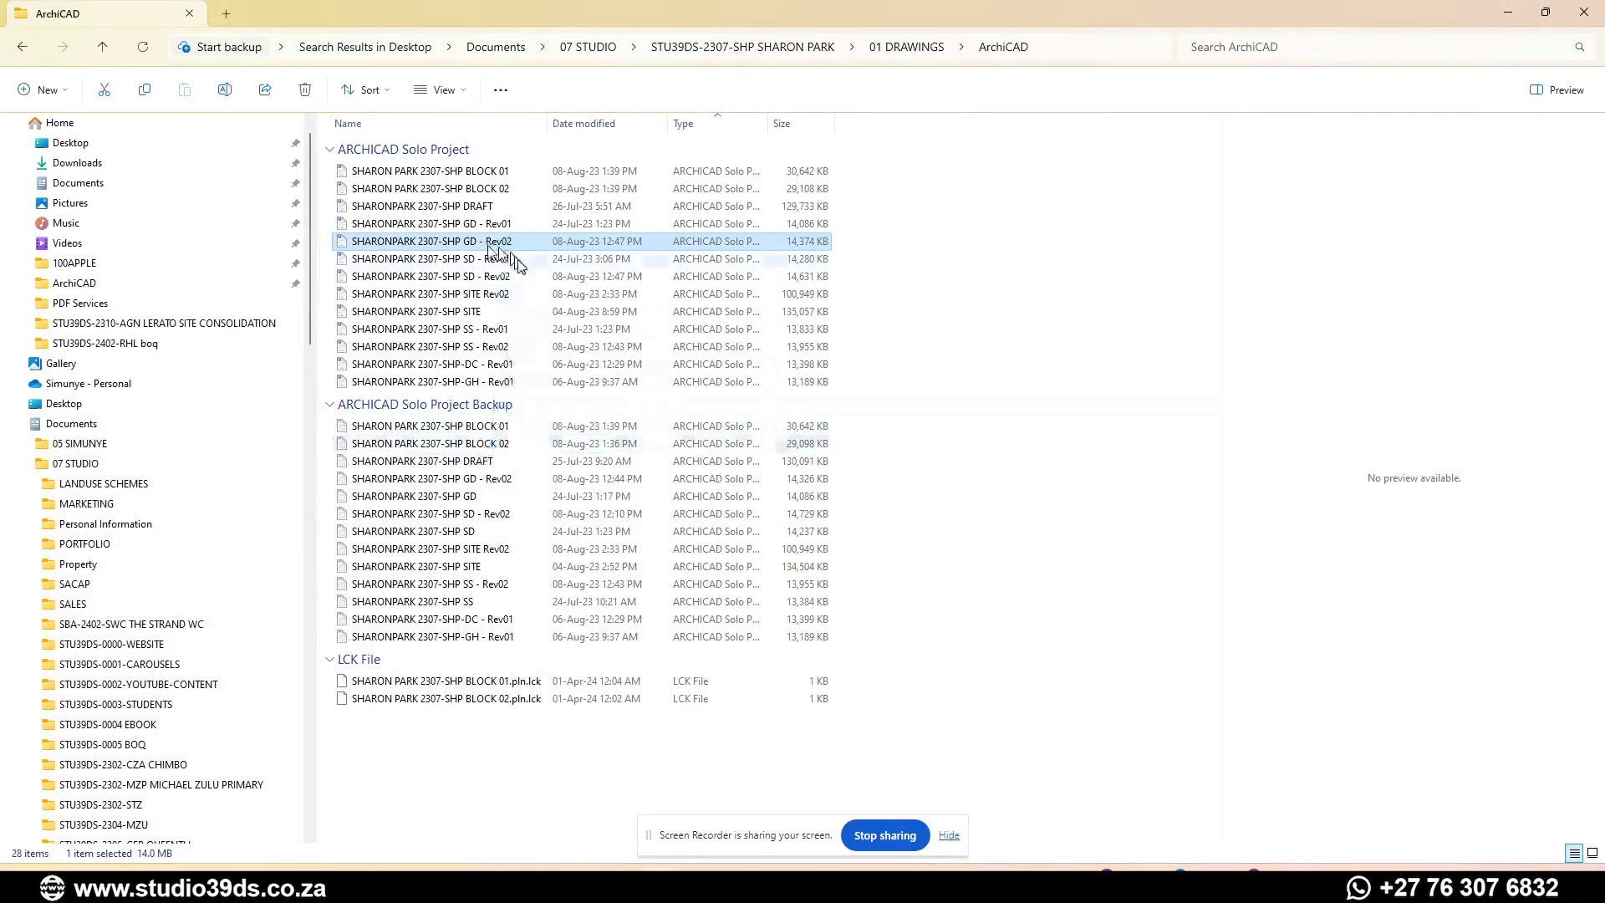
{"action": "left_click", "coordinate": [487, 279], "text": "ctrl"}
{"action": "left_click", "coordinate": [492, 349], "text": "ctrl"}
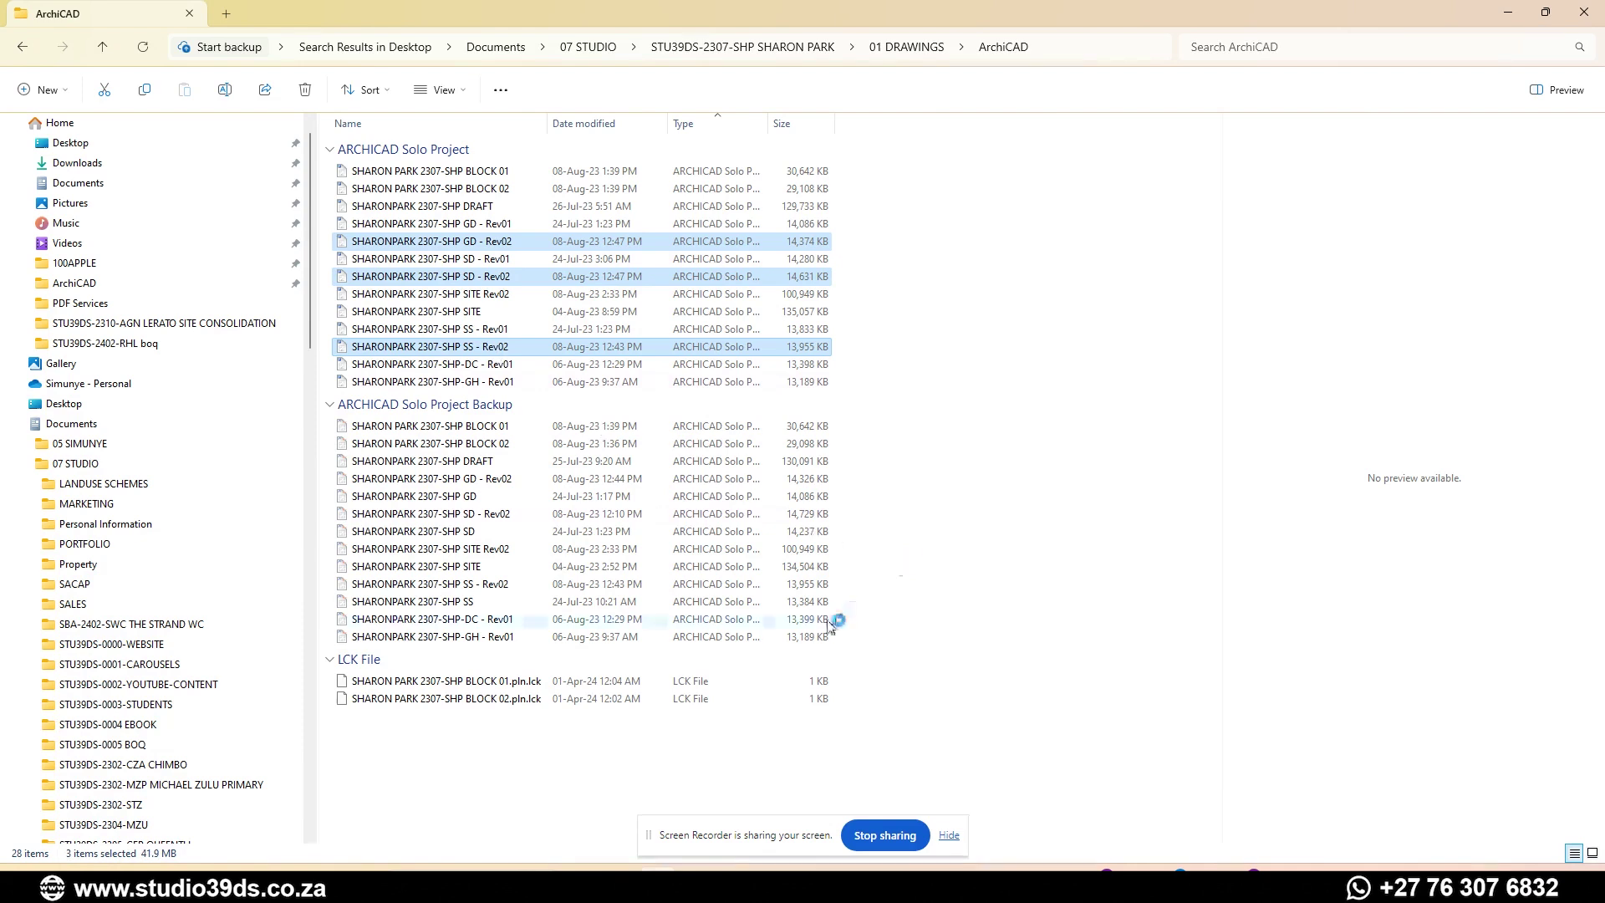
- Switch to Revu, examine the ground and first floor layouts on the site layout sheet, and bring up the Grand Double GD unit sheet
{"action": "left_click", "coordinate": [739, 857]}
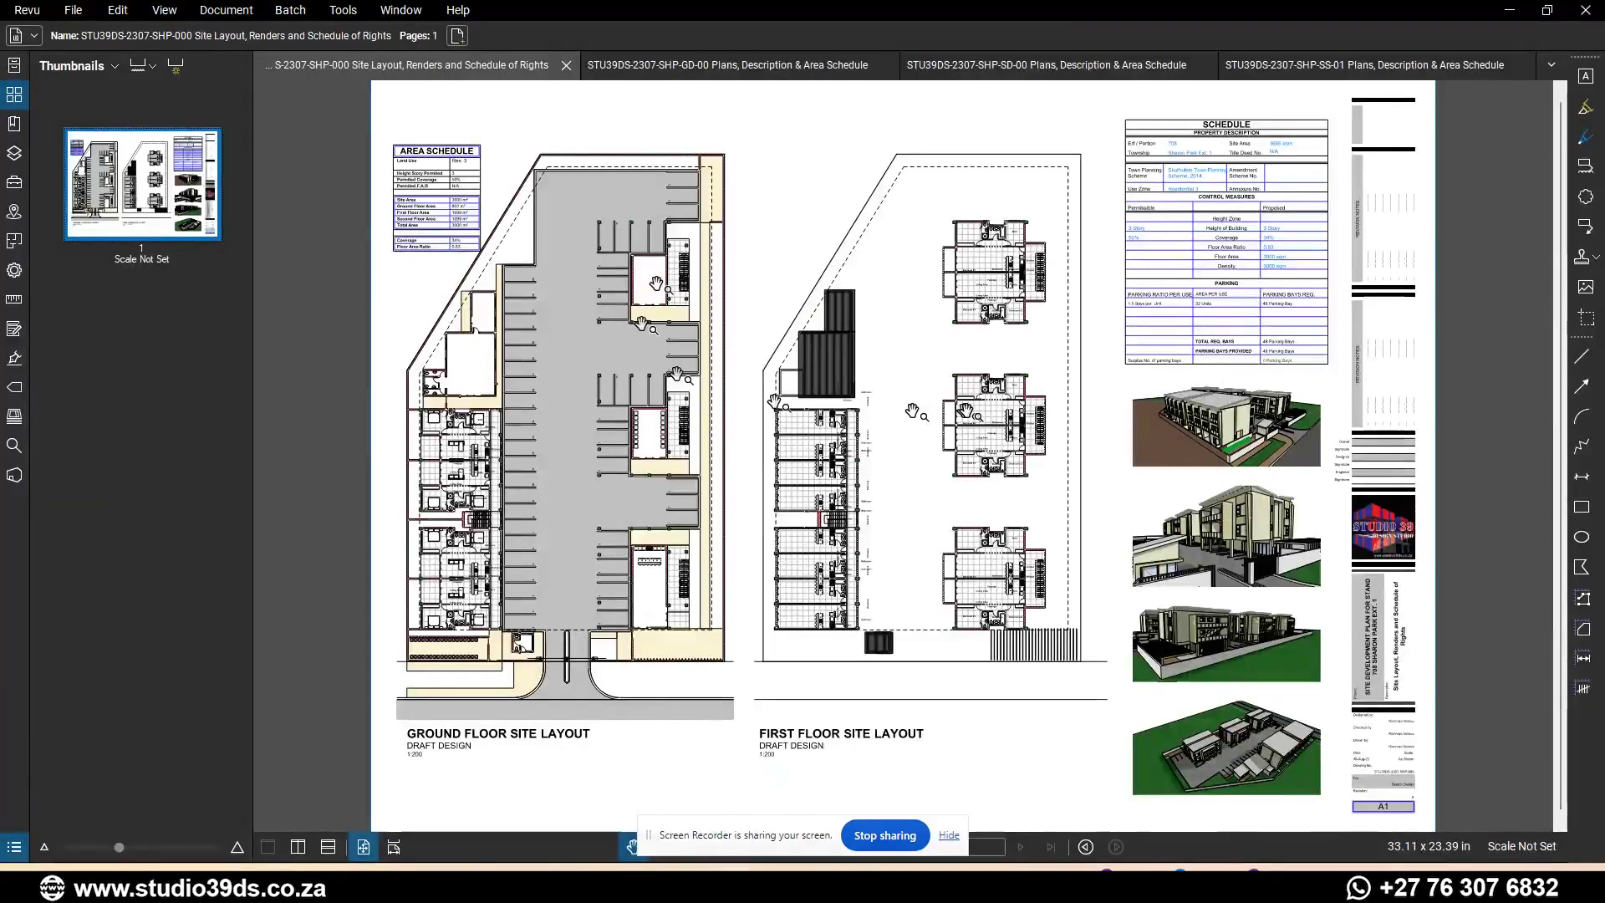
{"action": "scroll", "coordinate": [635, 393], "scroll_direction": "up", "scroll_amount": 3}
{"action": "scroll", "coordinate": [558, 393], "scroll_direction": "down", "scroll_amount": 3}
{"action": "scroll", "coordinate": [1145, 631], "scroll_direction": "up", "scroll_amount": 2}
{"action": "scroll", "coordinate": [875, 530], "scroll_direction": "down", "scroll_amount": 3}
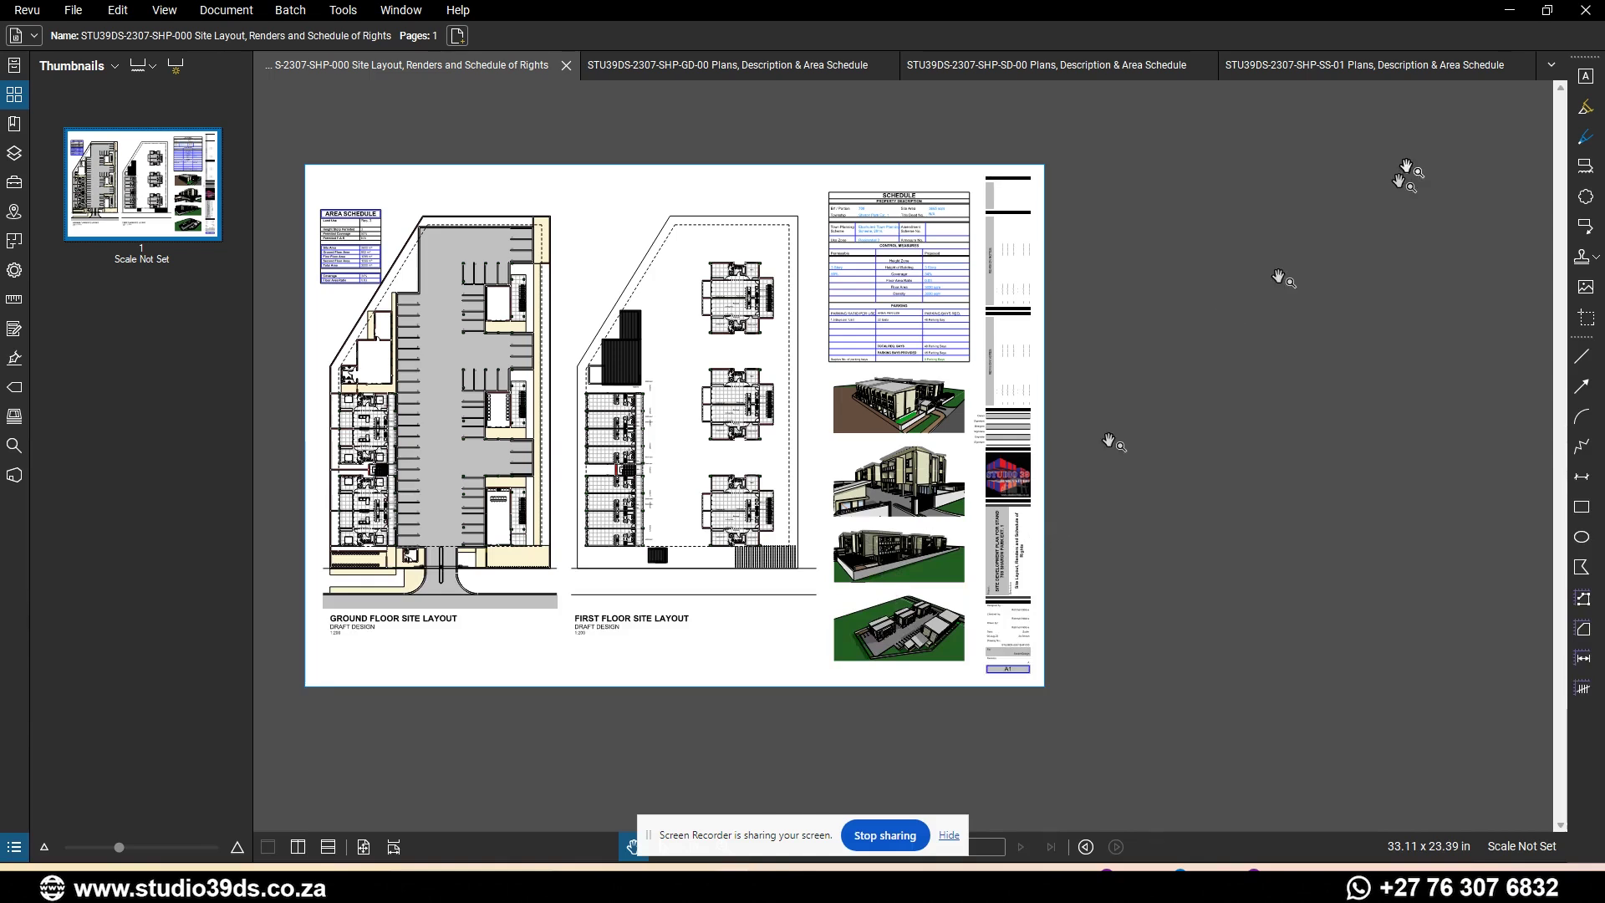
{"action": "left_click", "coordinate": [736, 65]}
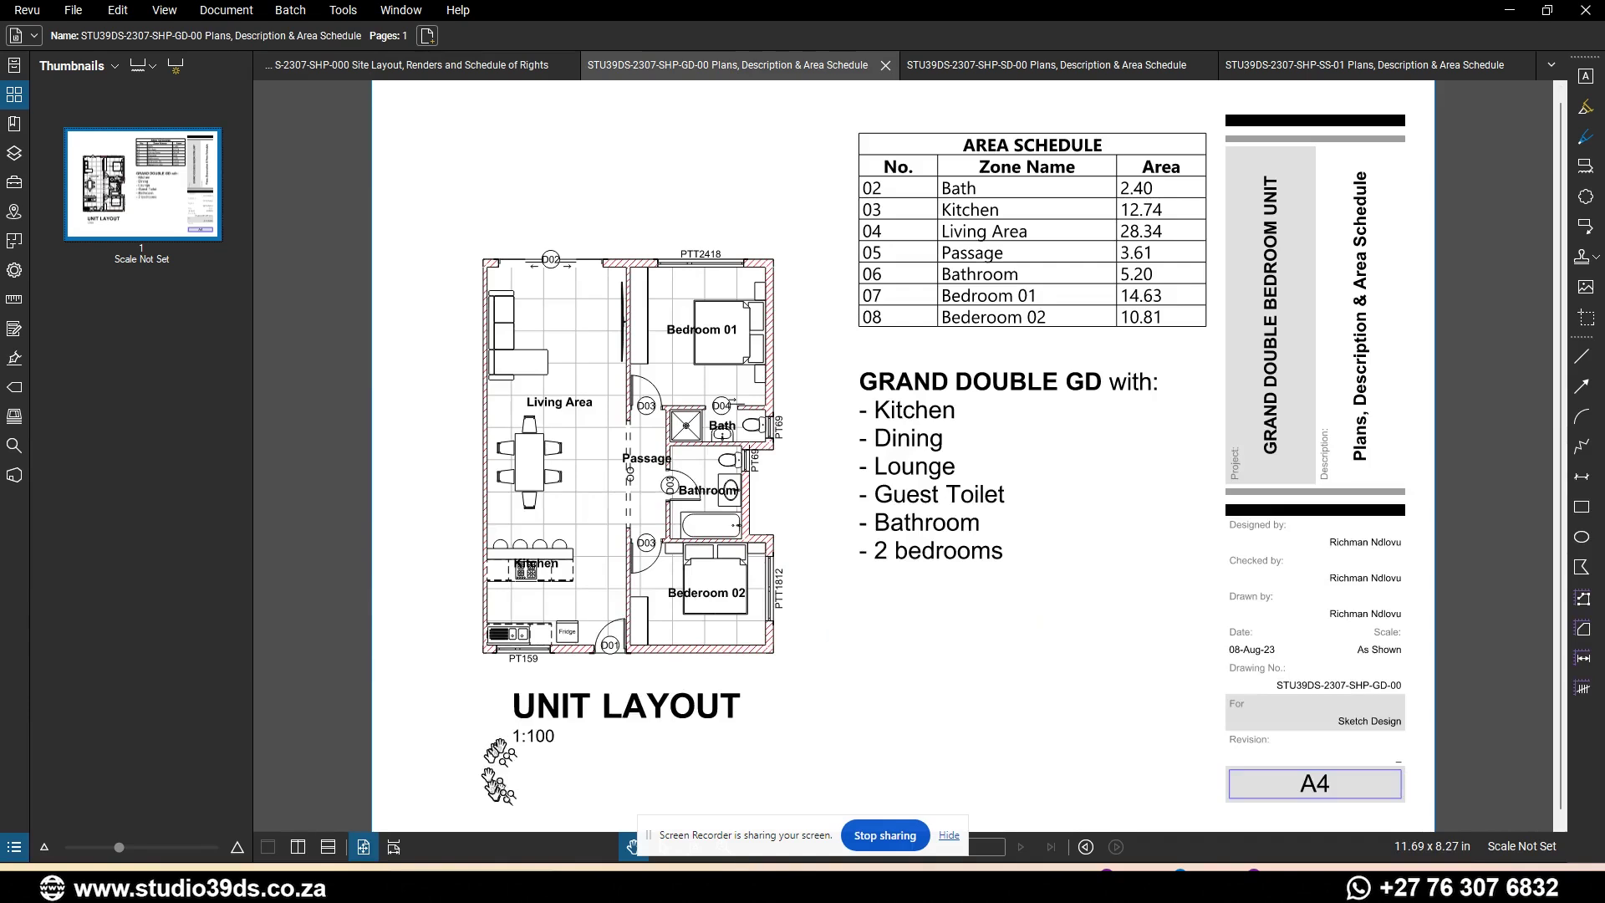
- Bring up the Simple Studio SS unit sheet and examine its area schedule and the furnished unit layout
{"action": "left_click", "coordinate": [1349, 68]}
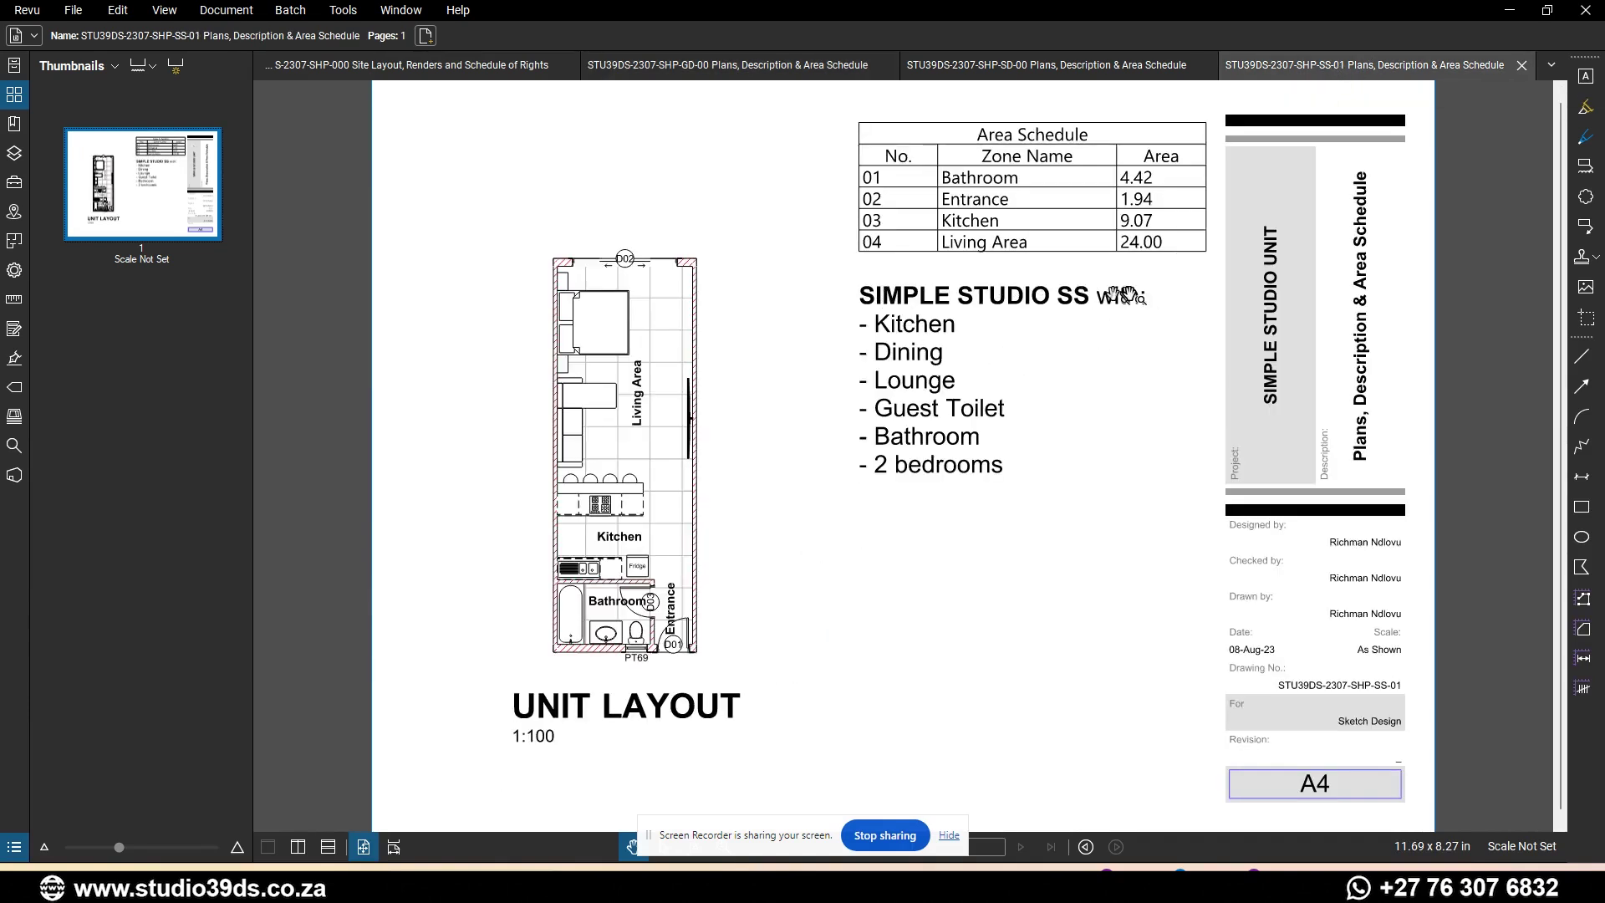
{"action": "scroll", "coordinate": [962, 301], "scroll_direction": "up", "scroll_amount": 2}
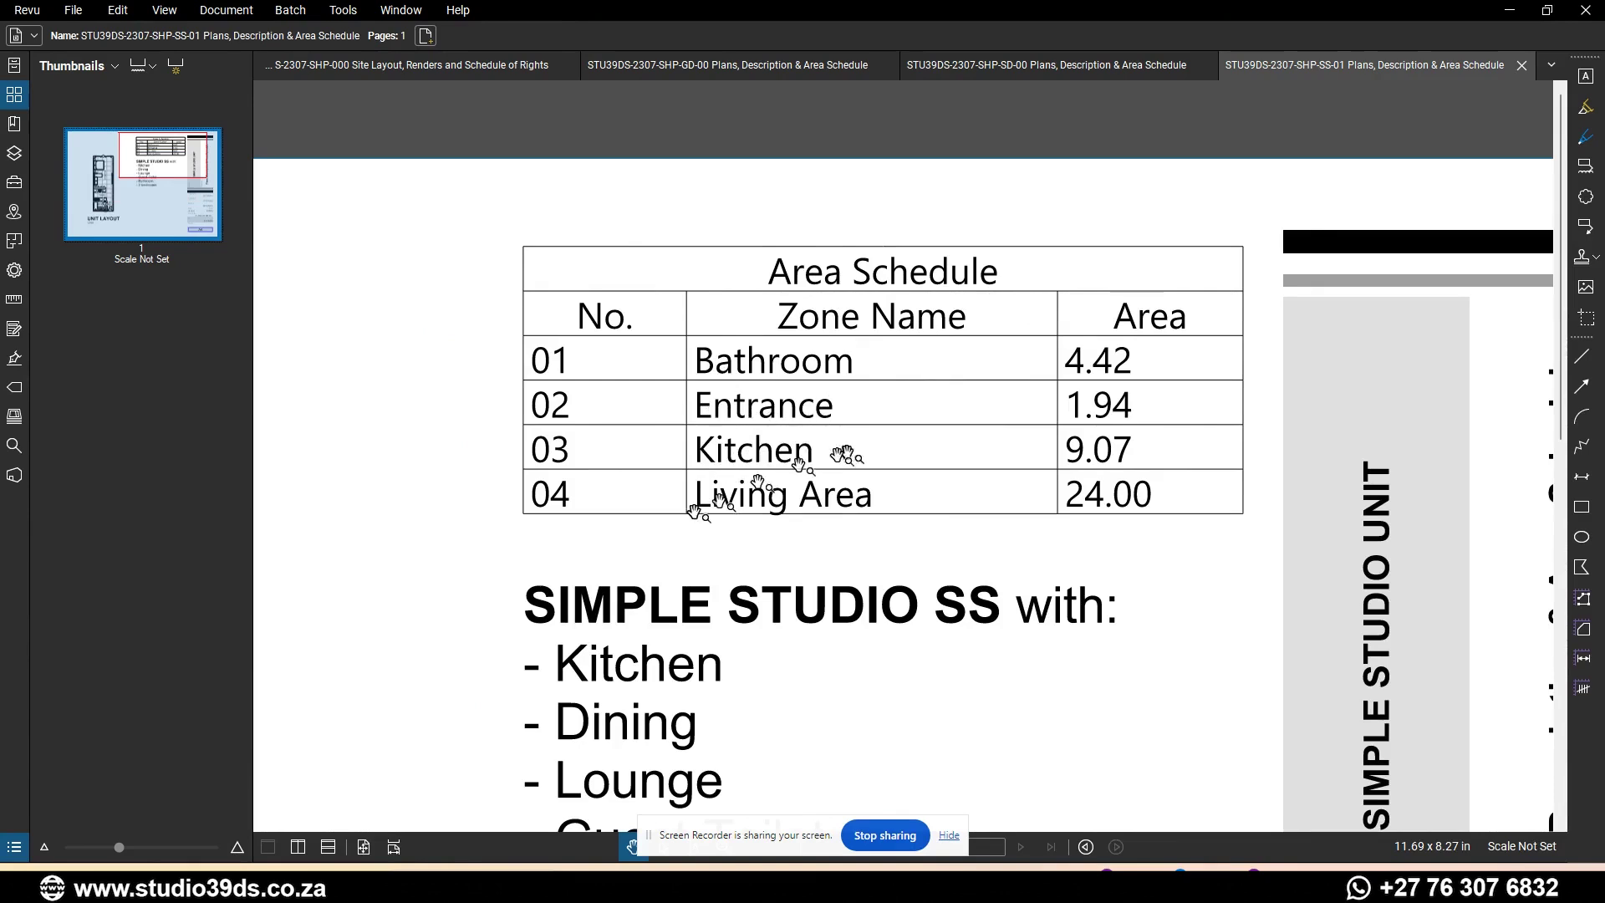
{"action": "scroll", "coordinate": [978, 425], "scroll_direction": "down", "scroll_amount": 3}
{"action": "scroll", "coordinate": [953, 430], "scroll_direction": "down", "scroll_amount": 2}
{"action": "scroll", "coordinate": [823, 664], "scroll_direction": "up", "scroll_amount": 5}
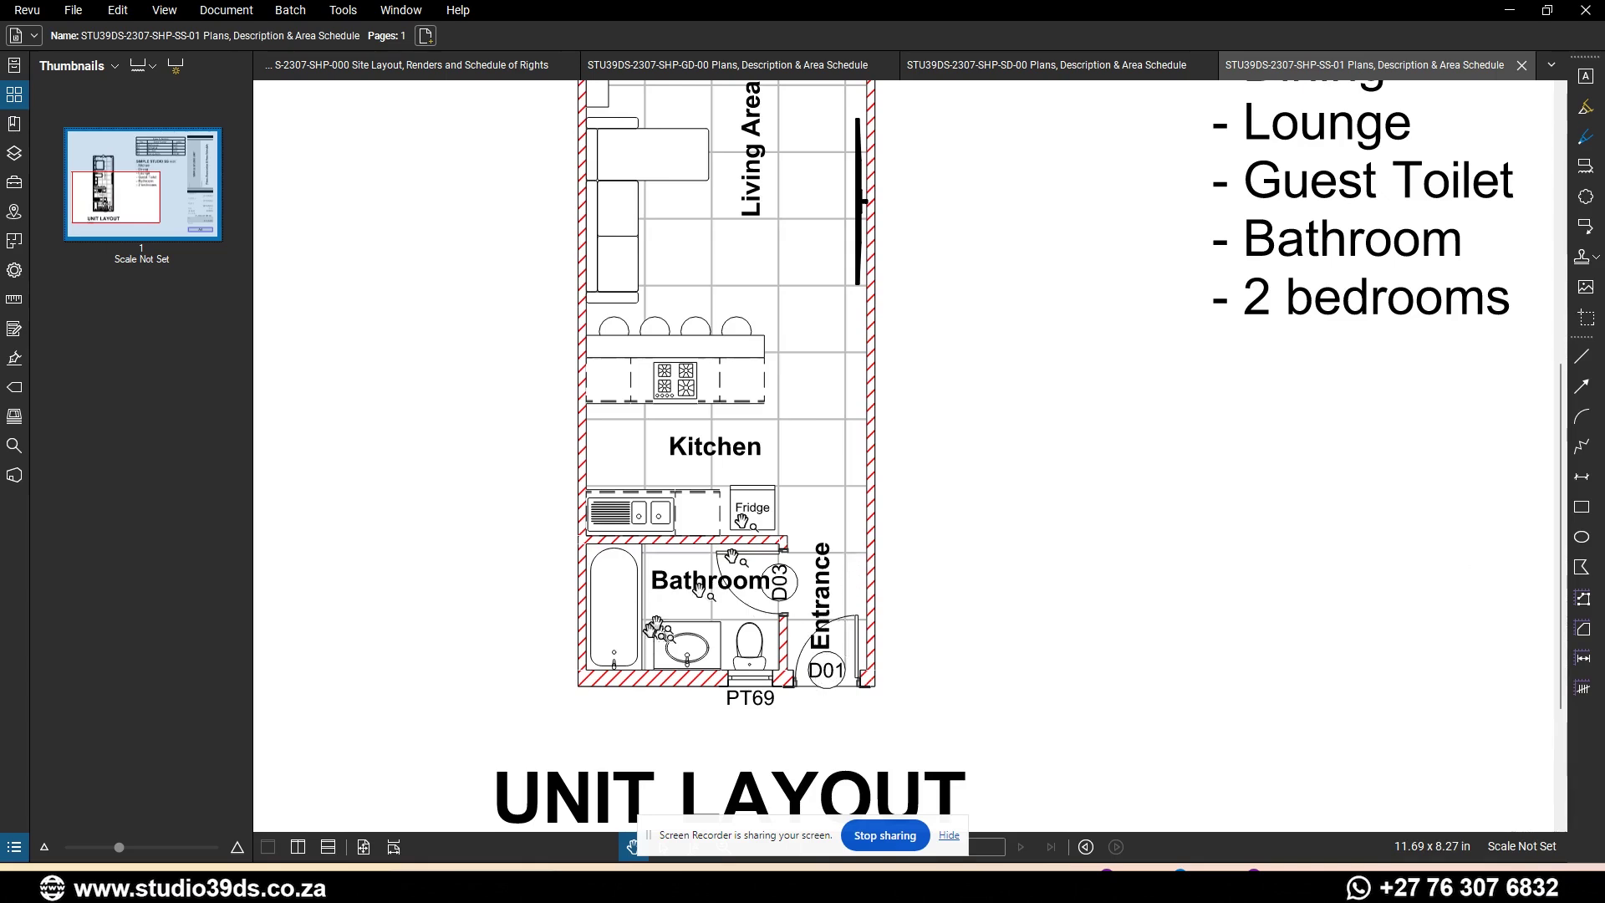
{"action": "scroll", "coordinate": [739, 438], "scroll_direction": "down", "scroll_amount": 3}
{"action": "scroll", "coordinate": [718, 392], "scroll_direction": "up", "scroll_amount": 4}
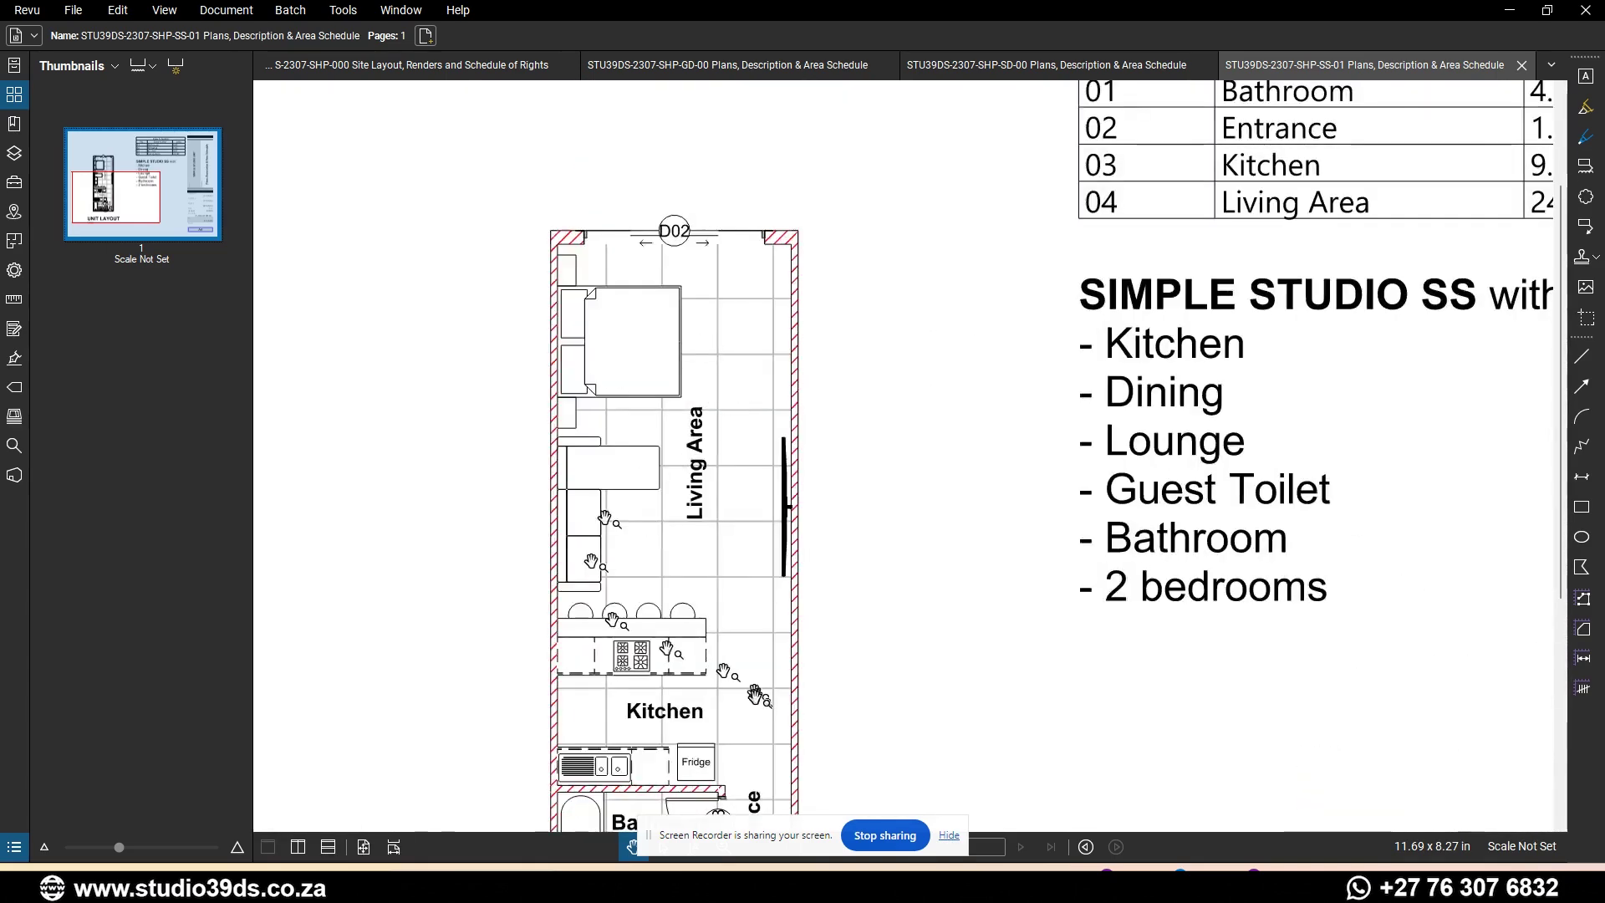
{"action": "scroll", "coordinate": [701, 675], "scroll_direction": "up", "scroll_amount": 1}
{"action": "scroll", "coordinate": [651, 569], "scroll_direction": "down", "scroll_amount": 1}
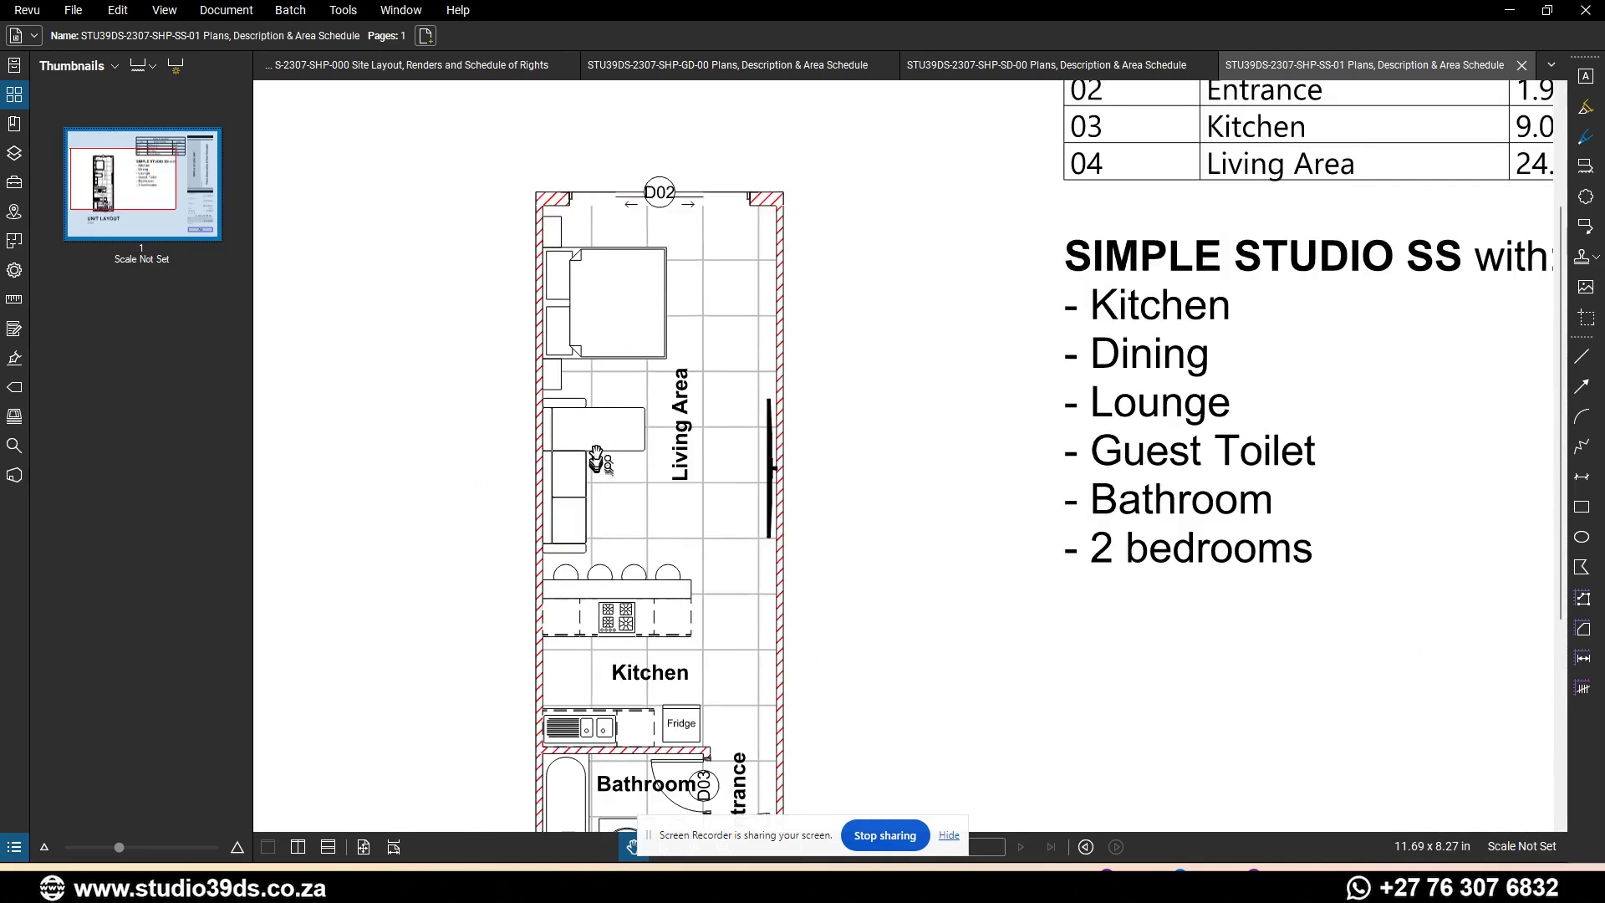
- Examine the studio unit's kitchen, bathroom and entrance up close, finishing with the overall unit layout
{"action": "scroll", "coordinate": [597, 458], "scroll_direction": "down", "scroll_amount": 2}
{"action": "scroll", "coordinate": [619, 519], "scroll_direction": "up", "scroll_amount": 3}
{"action": "scroll", "coordinate": [704, 709], "scroll_direction": "up", "scroll_amount": 1}
{"action": "scroll", "coordinate": [704, 709], "scroll_direction": "up", "scroll_amount": 1}
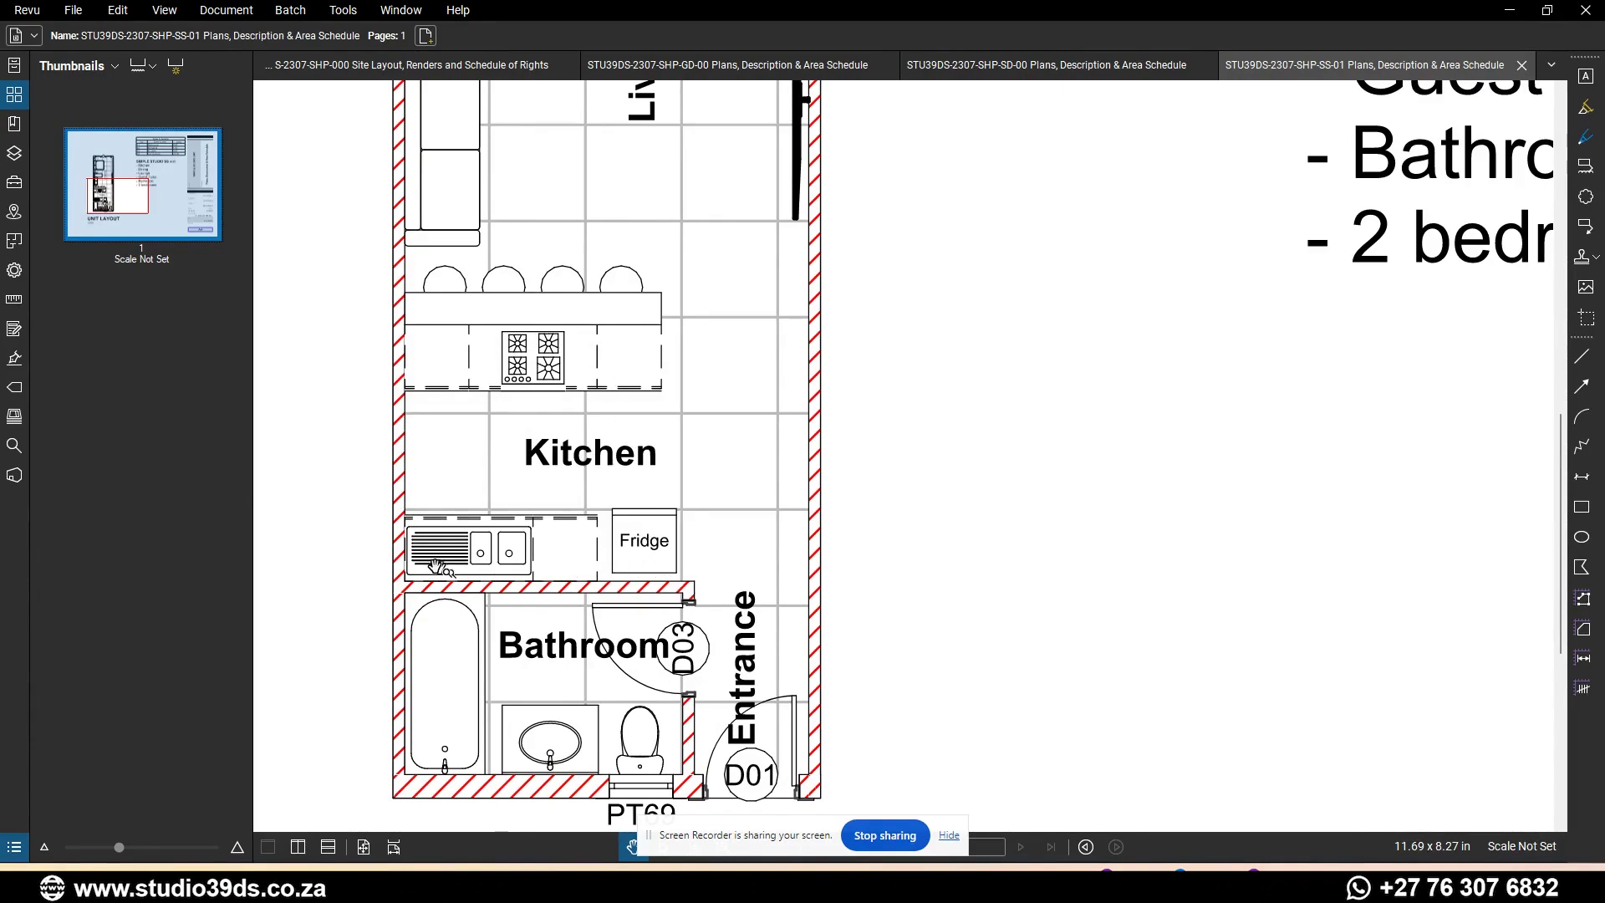
{"action": "scroll", "coordinate": [523, 326], "scroll_direction": "down", "scroll_amount": 1}
{"action": "scroll", "coordinate": [541, 527], "scroll_direction": "up", "scroll_amount": 2}
{"action": "scroll", "coordinate": [569, 693], "scroll_direction": "down", "scroll_amount": 2}
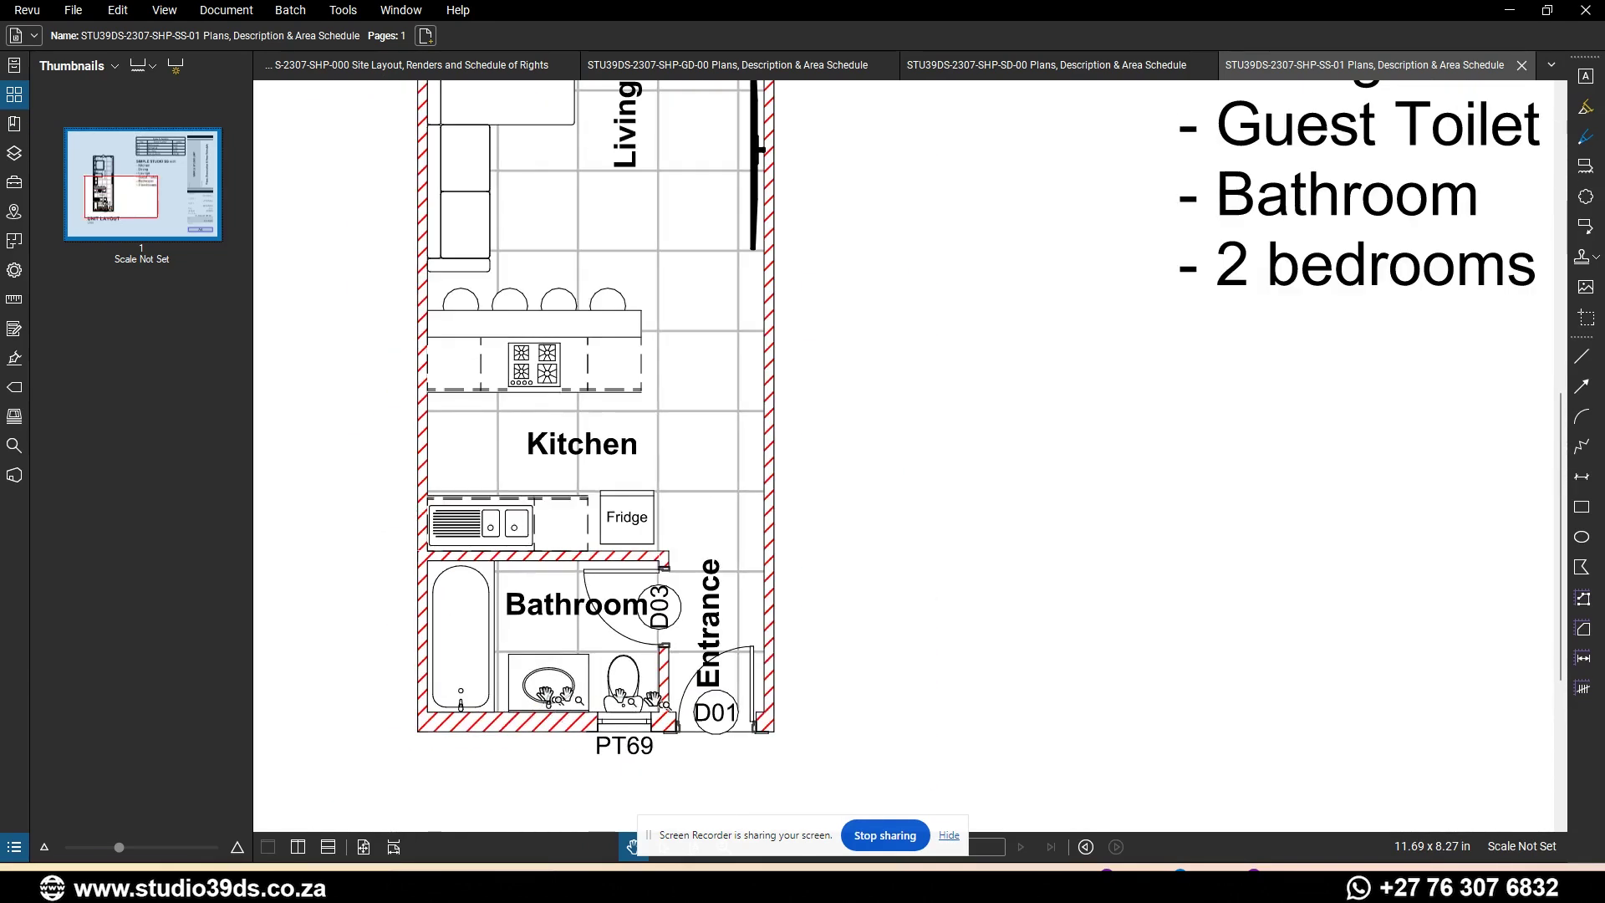
{"action": "scroll", "coordinate": [606, 693], "scroll_direction": "down", "scroll_amount": 2}
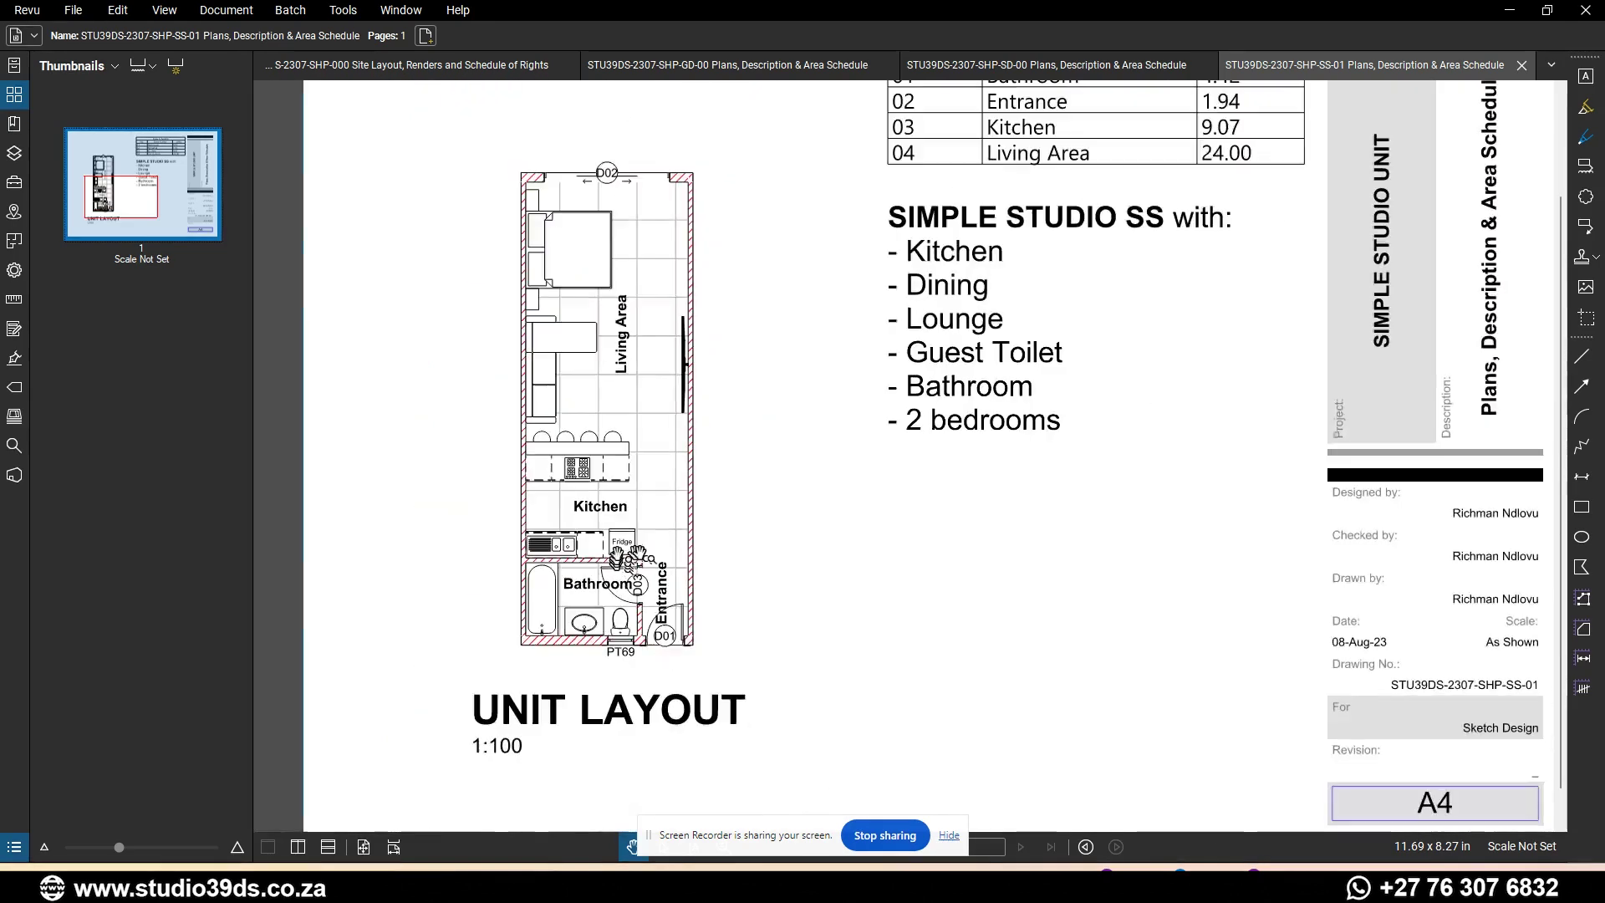
- Bring up the Simple Double SD unit sheet and examine its furnished unit layout up close
{"action": "left_click", "coordinate": [1128, 74]}
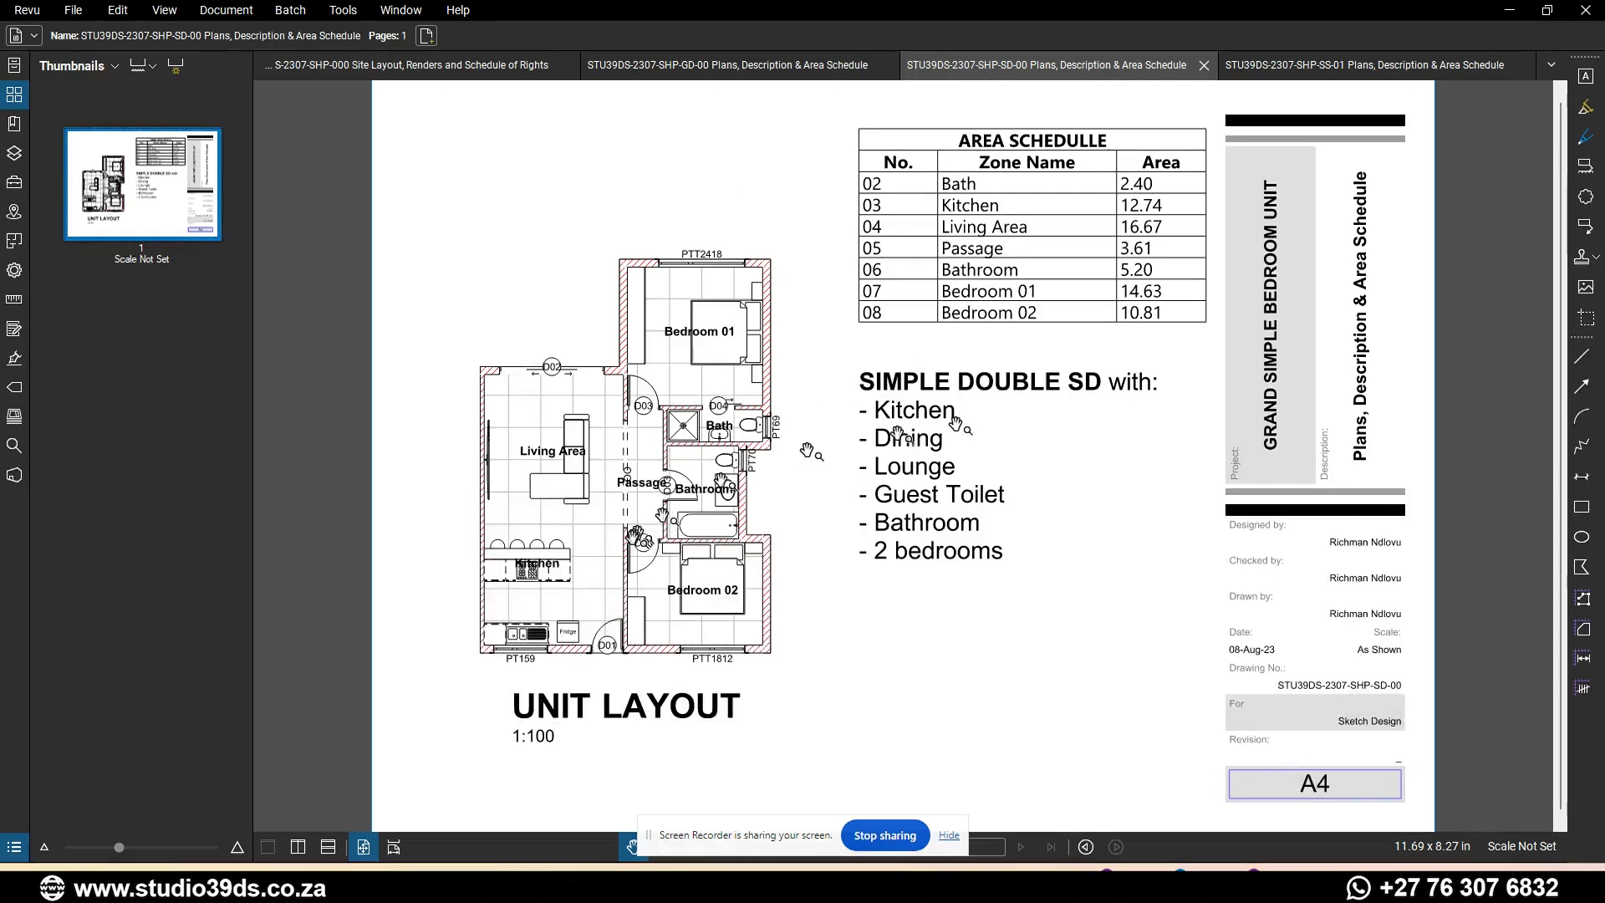
{"action": "scroll", "coordinate": [682, 505], "scroll_direction": "up", "scroll_amount": 2}
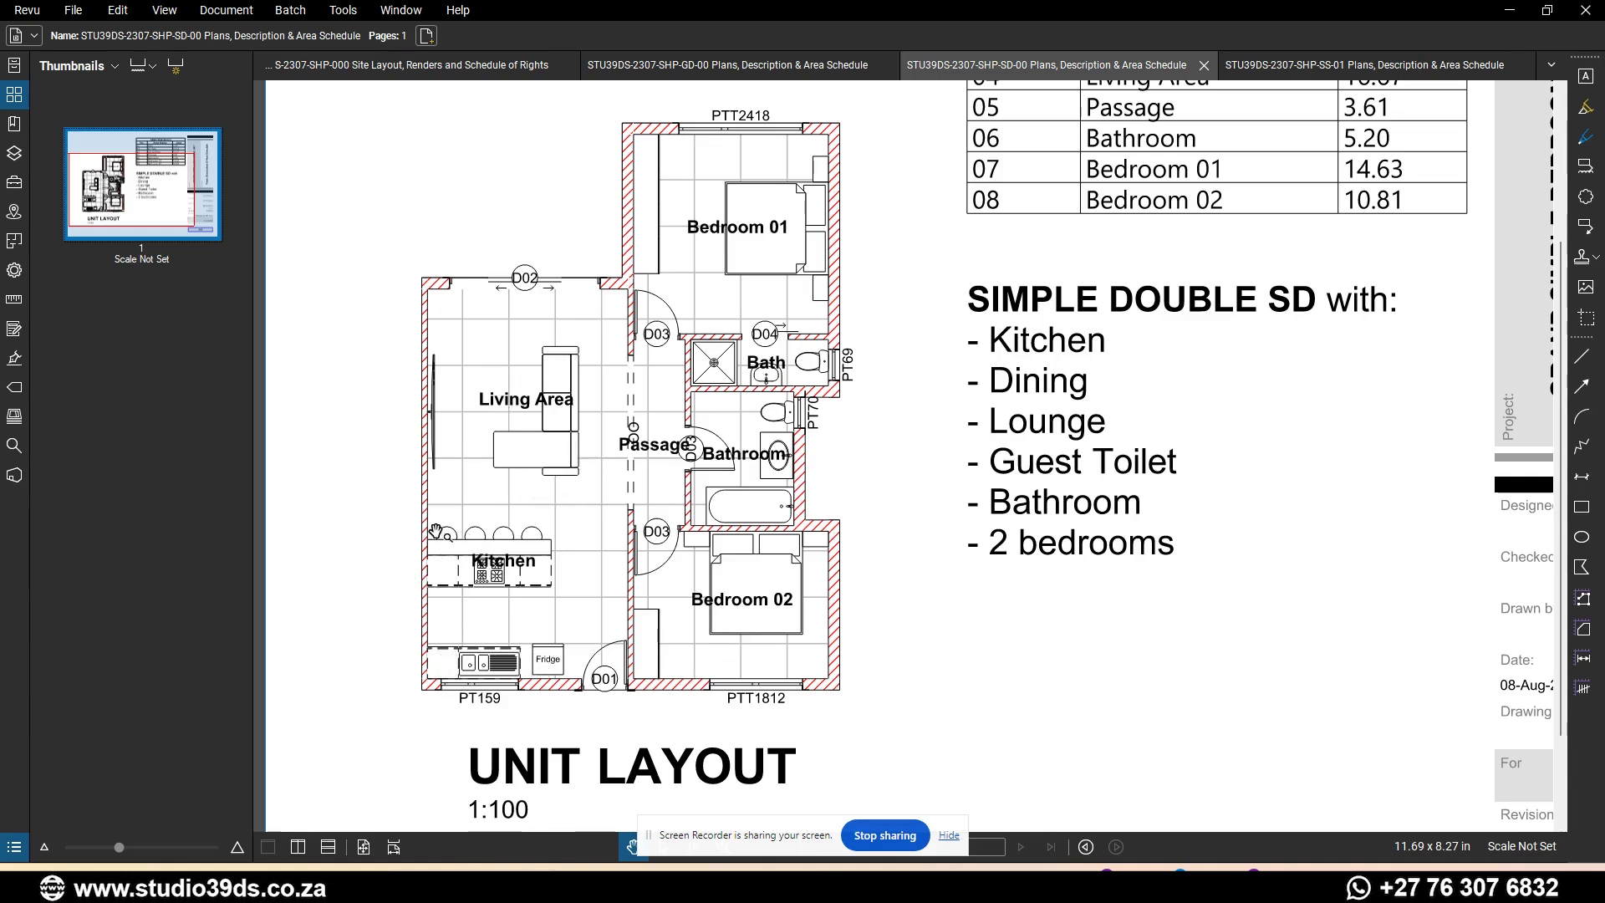
{"action": "scroll", "coordinate": [438, 523], "scroll_direction": "up", "scroll_amount": 1}
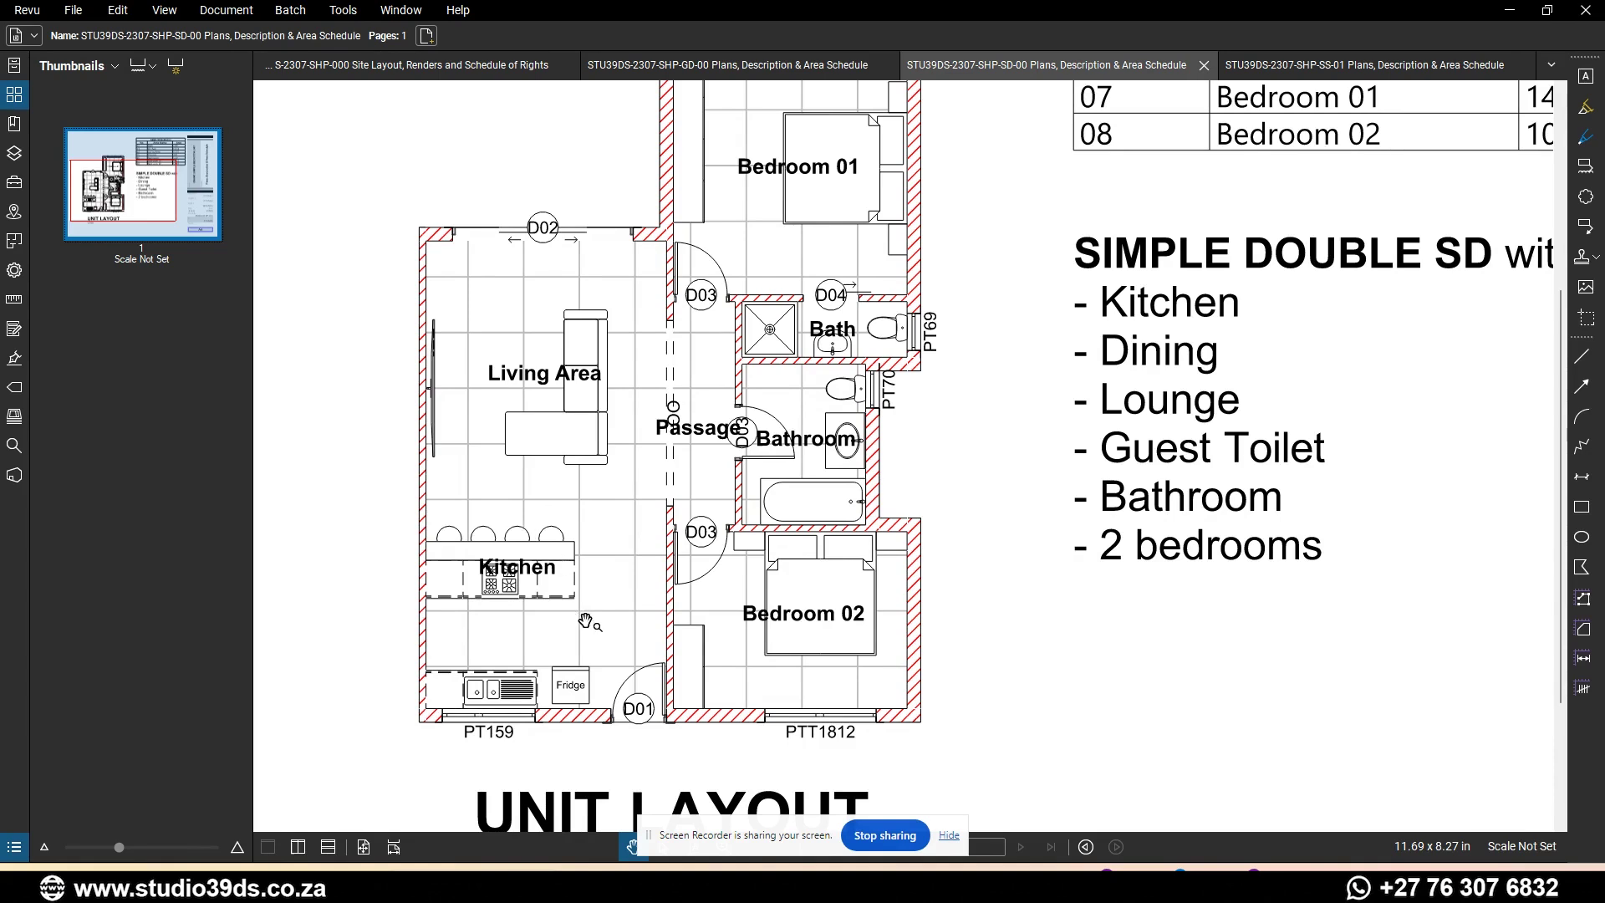
- Bring up the Grand Double GD unit sheet, compare it with the SD sheet, and return to the GD unit layout
{"action": "left_click", "coordinate": [782, 69]}
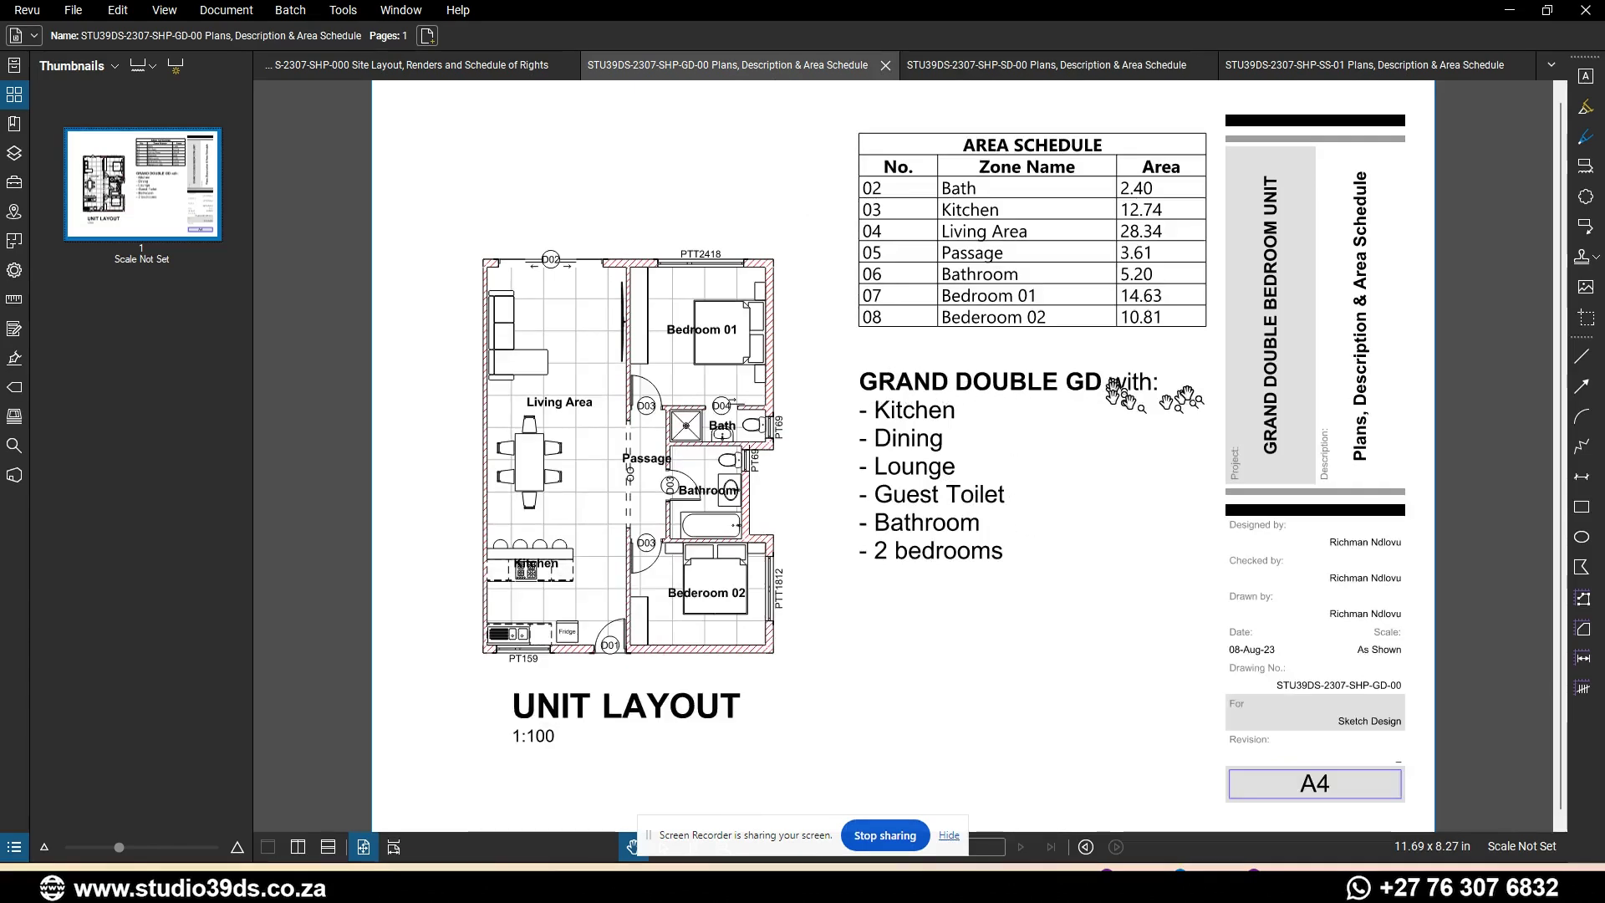
{"action": "scroll", "coordinate": [585, 460], "scroll_direction": "up", "scroll_amount": 4}
{"action": "scroll", "coordinate": [739, 431], "scroll_direction": "down", "scroll_amount": 4}
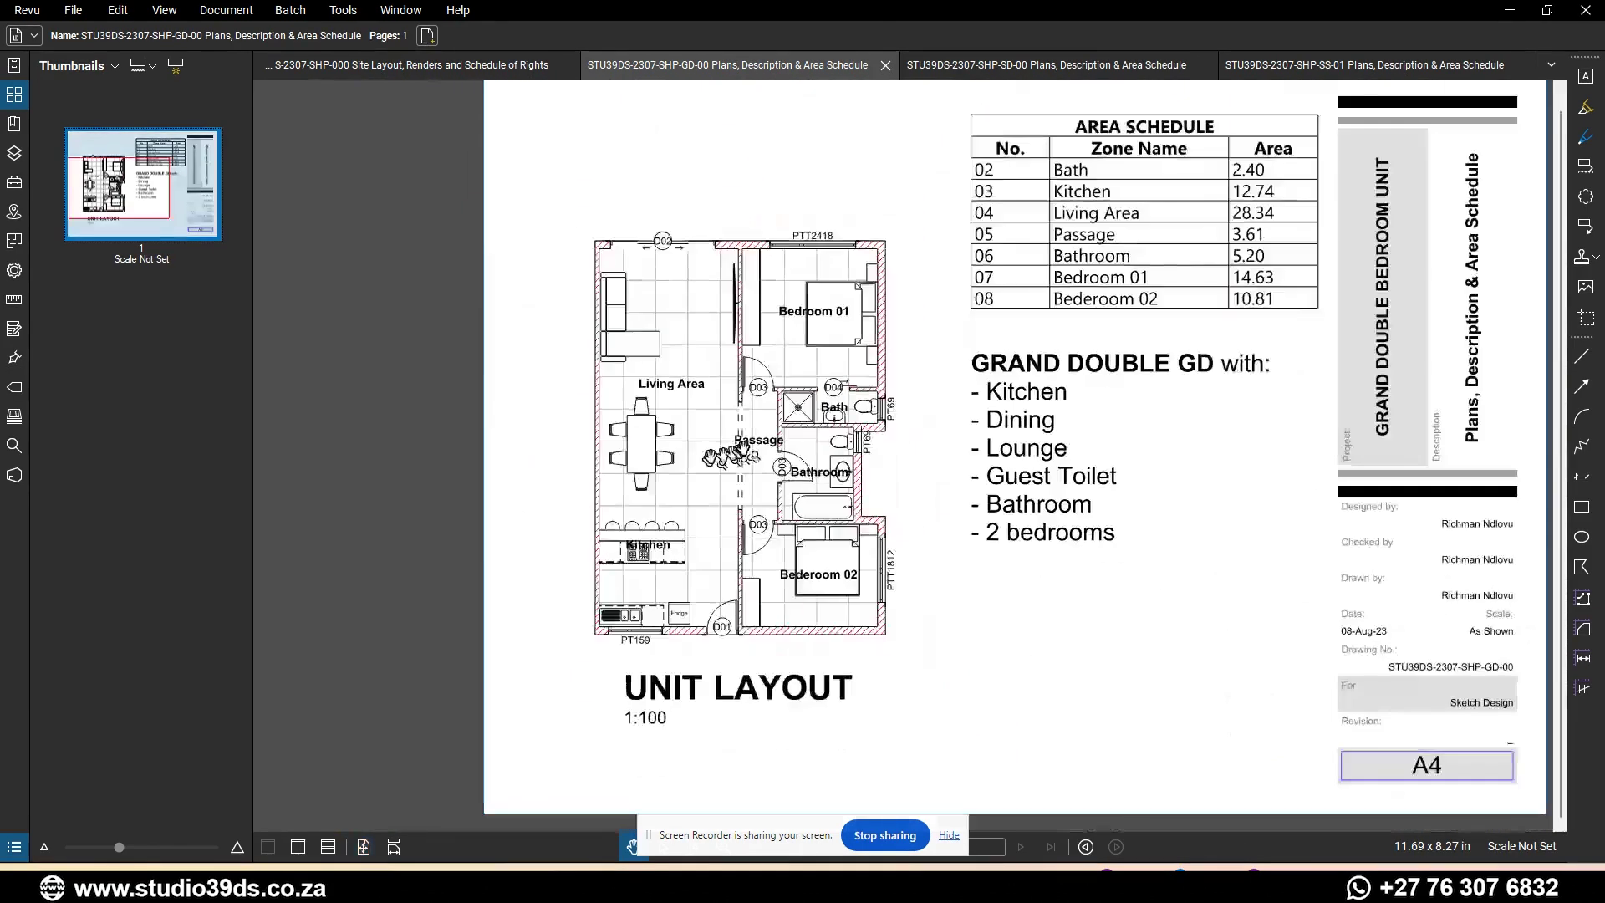
{"action": "left_click", "coordinate": [1070, 65]}
{"action": "left_click", "coordinate": [733, 71]}
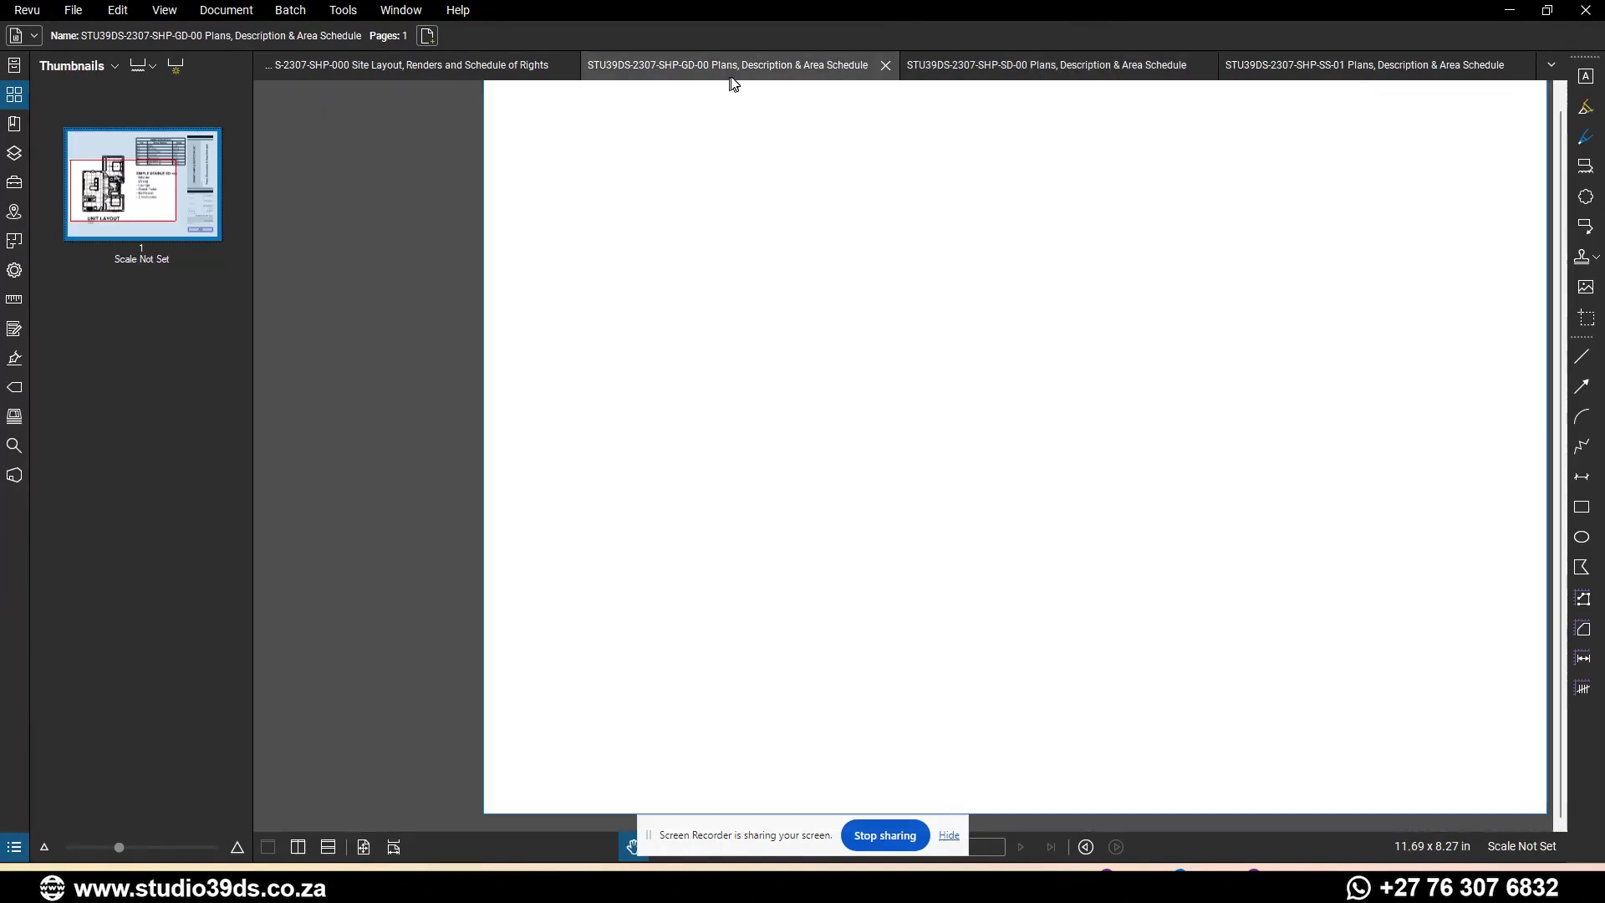
{"action": "scroll", "coordinate": [669, 343], "scroll_direction": "up", "scroll_amount": 1}
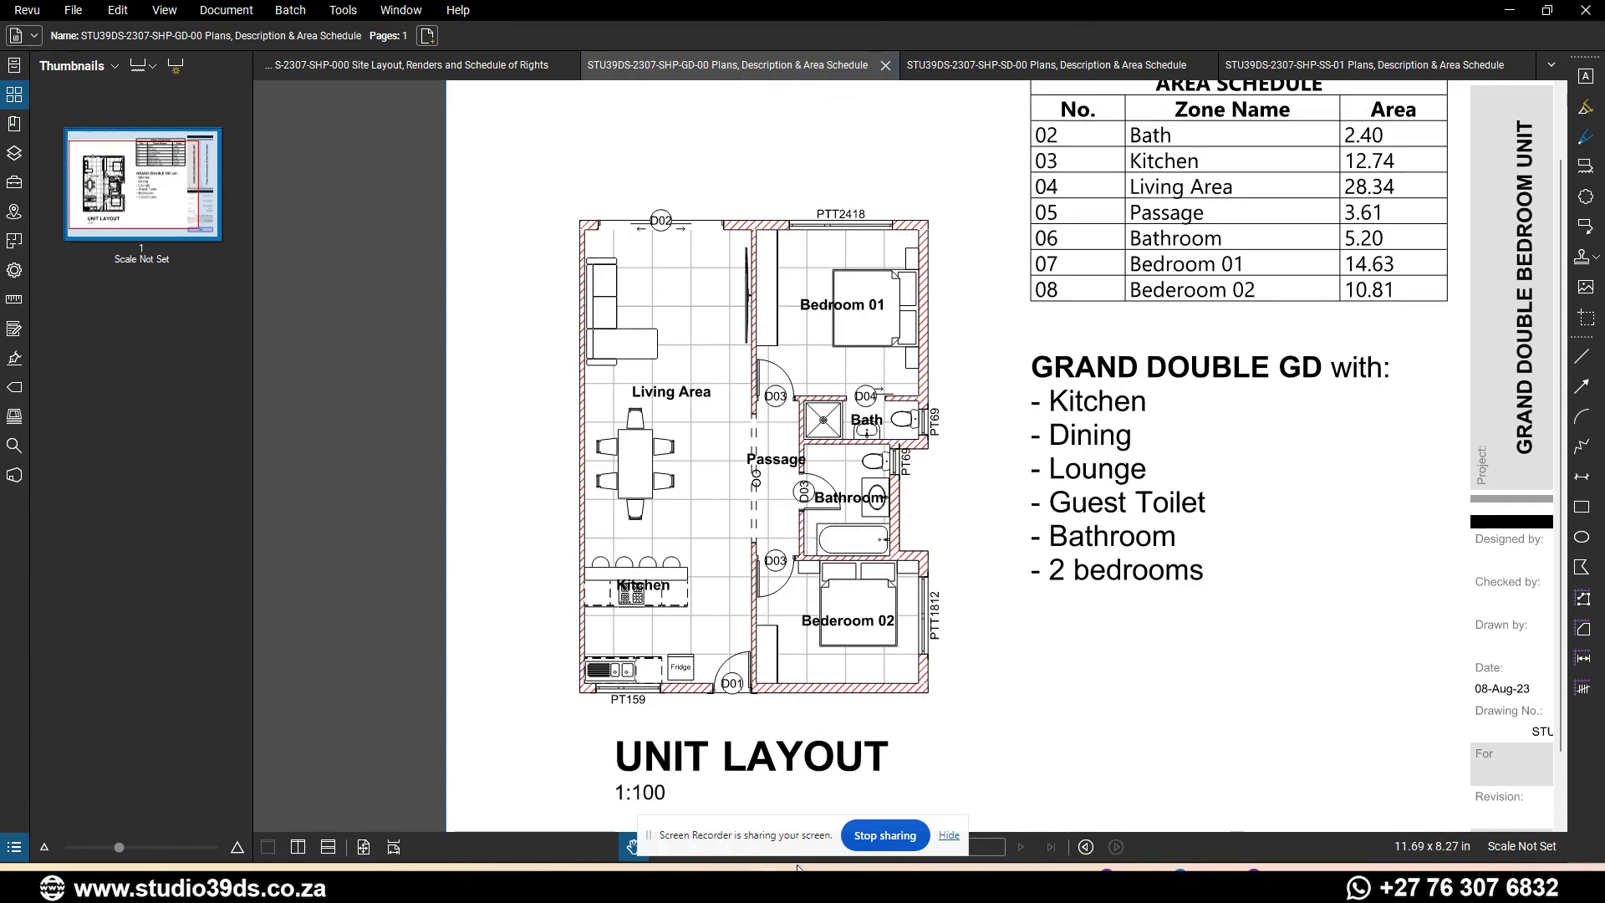
- Switch to the SHARONPARK 2307-SHP SS Rev02 project in ArchiCAD and examine the furnished studio model in 3D from the entrance side and from above
{"action": "mouse_move", "coordinate": [769, 888]}
{"action": "left_click", "coordinate": [767, 802]}
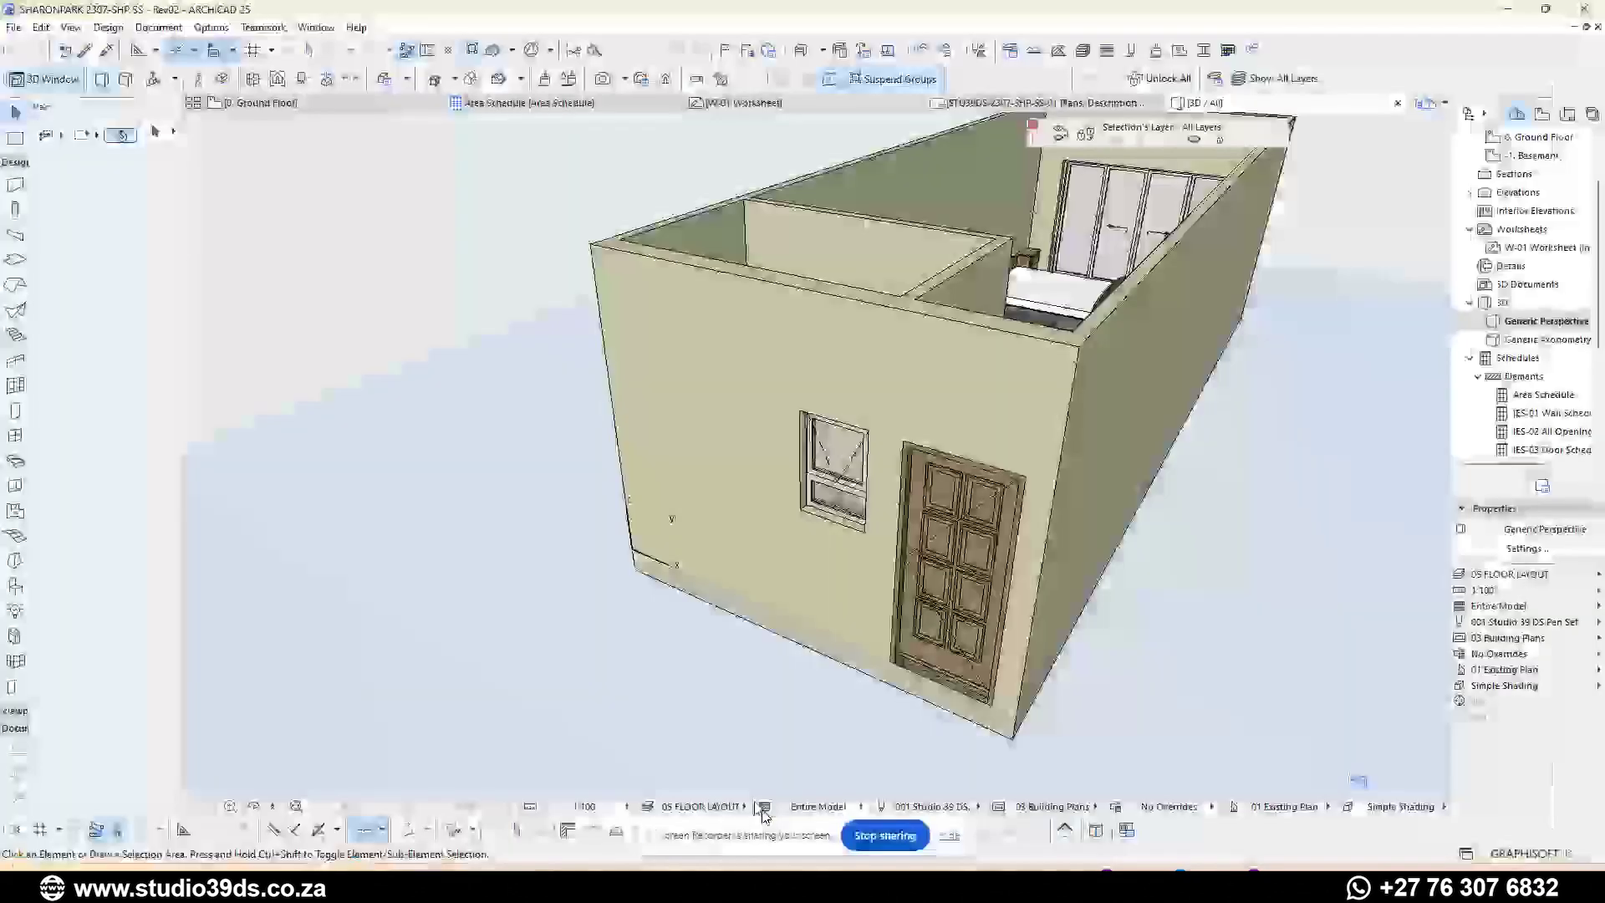
{"action": "scroll", "coordinate": [693, 656], "scroll_direction": "down", "scroll_amount": 2}
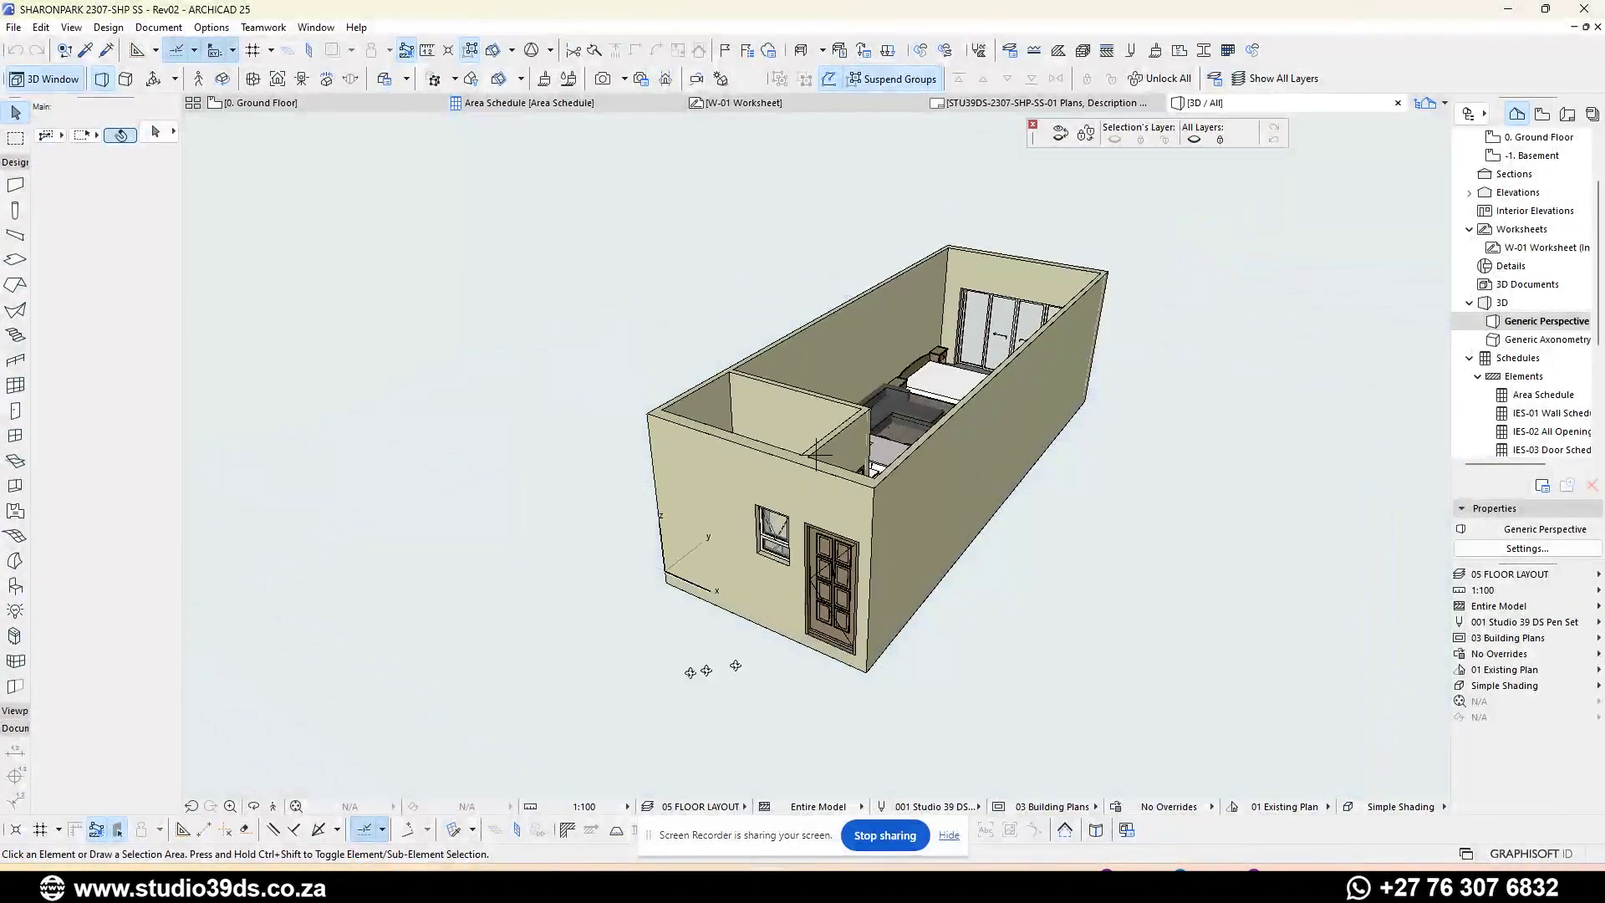
{"action": "middle_click_drag", "start_coordinate": [805, 445], "coordinate": [921, 495], "text": "shift"}
{"action": "scroll", "coordinate": [408, 717], "scroll_direction": "down", "scroll_amount": 2}
{"action": "scroll", "coordinate": [648, 394], "scroll_direction": "up", "scroll_amount": 4}
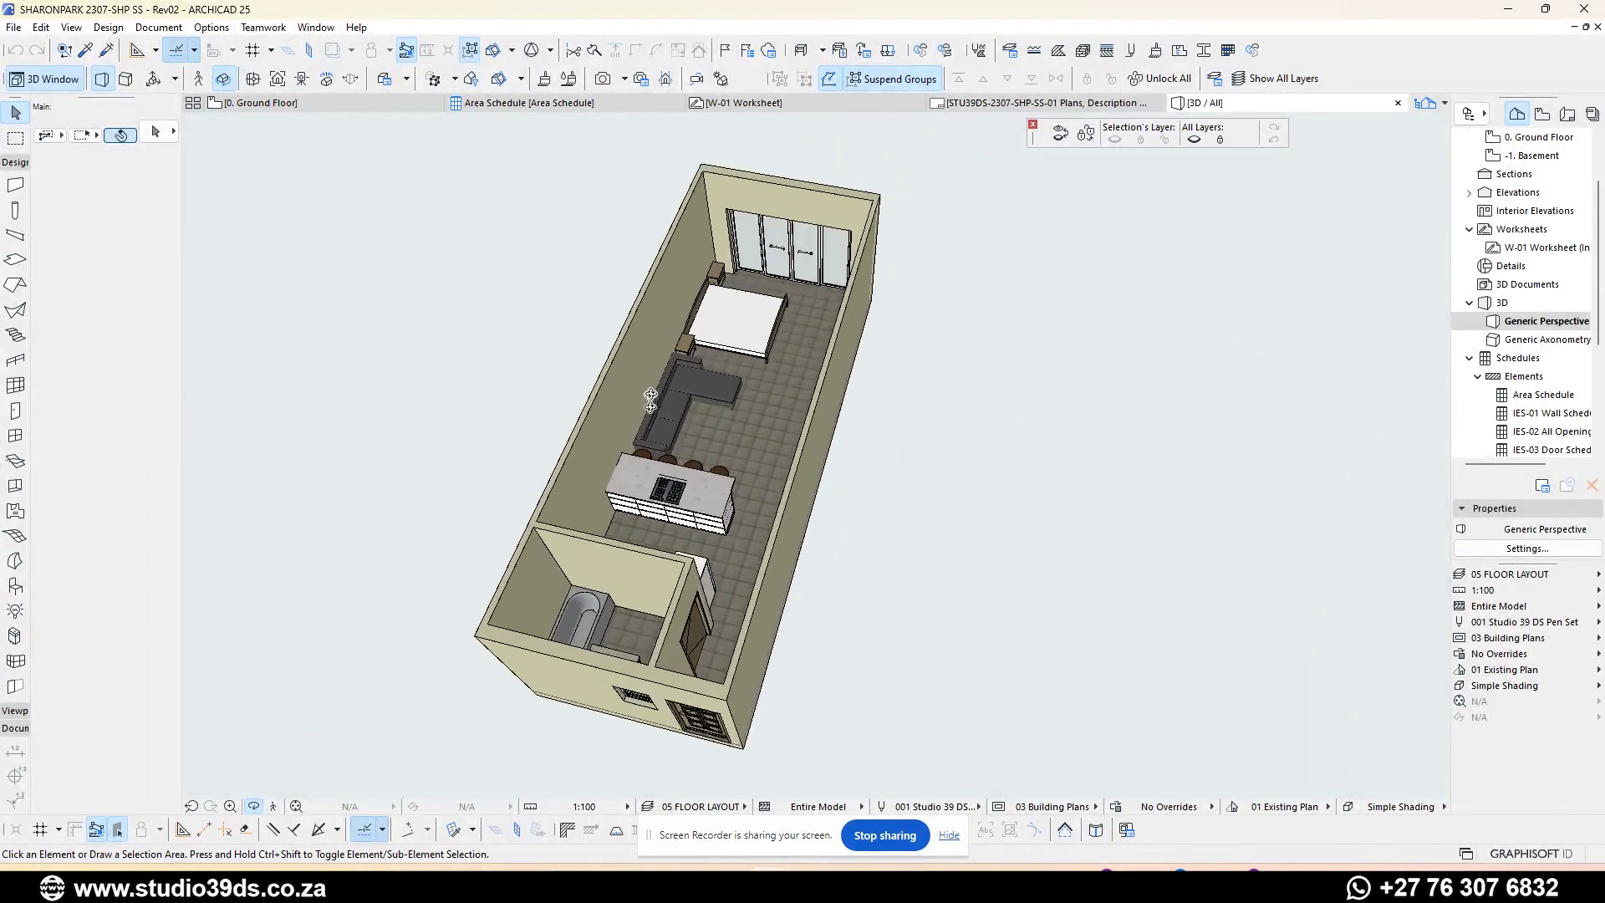
{"action": "scroll", "coordinate": [870, 493], "scroll_direction": "down", "scroll_amount": 2}
{"action": "middle_click_drag", "start_coordinate": [810, 439], "coordinate": [742, 536], "text": "shift"}
{"action": "scroll", "coordinate": [770, 443], "scroll_direction": "down", "scroll_amount": 2}
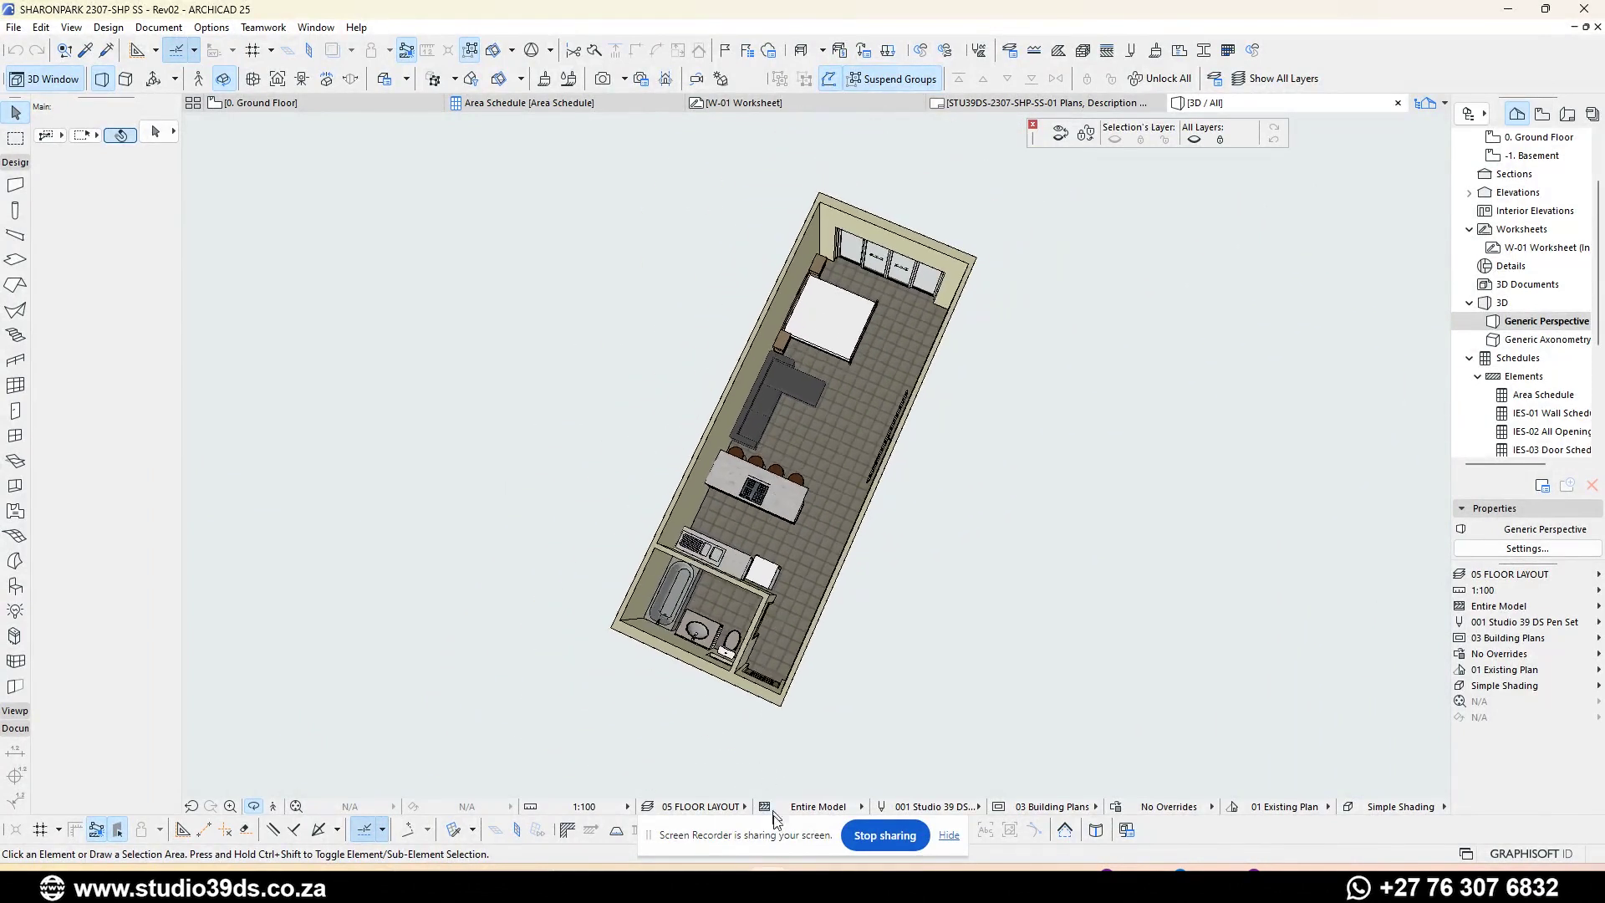
- Switch to the SHARONPARK 2307-SHP GD Rev02 project and examine its furnished interior in 3D from above
{"action": "mouse_move", "coordinate": [770, 874]}
{"action": "left_click", "coordinate": [901, 823]}
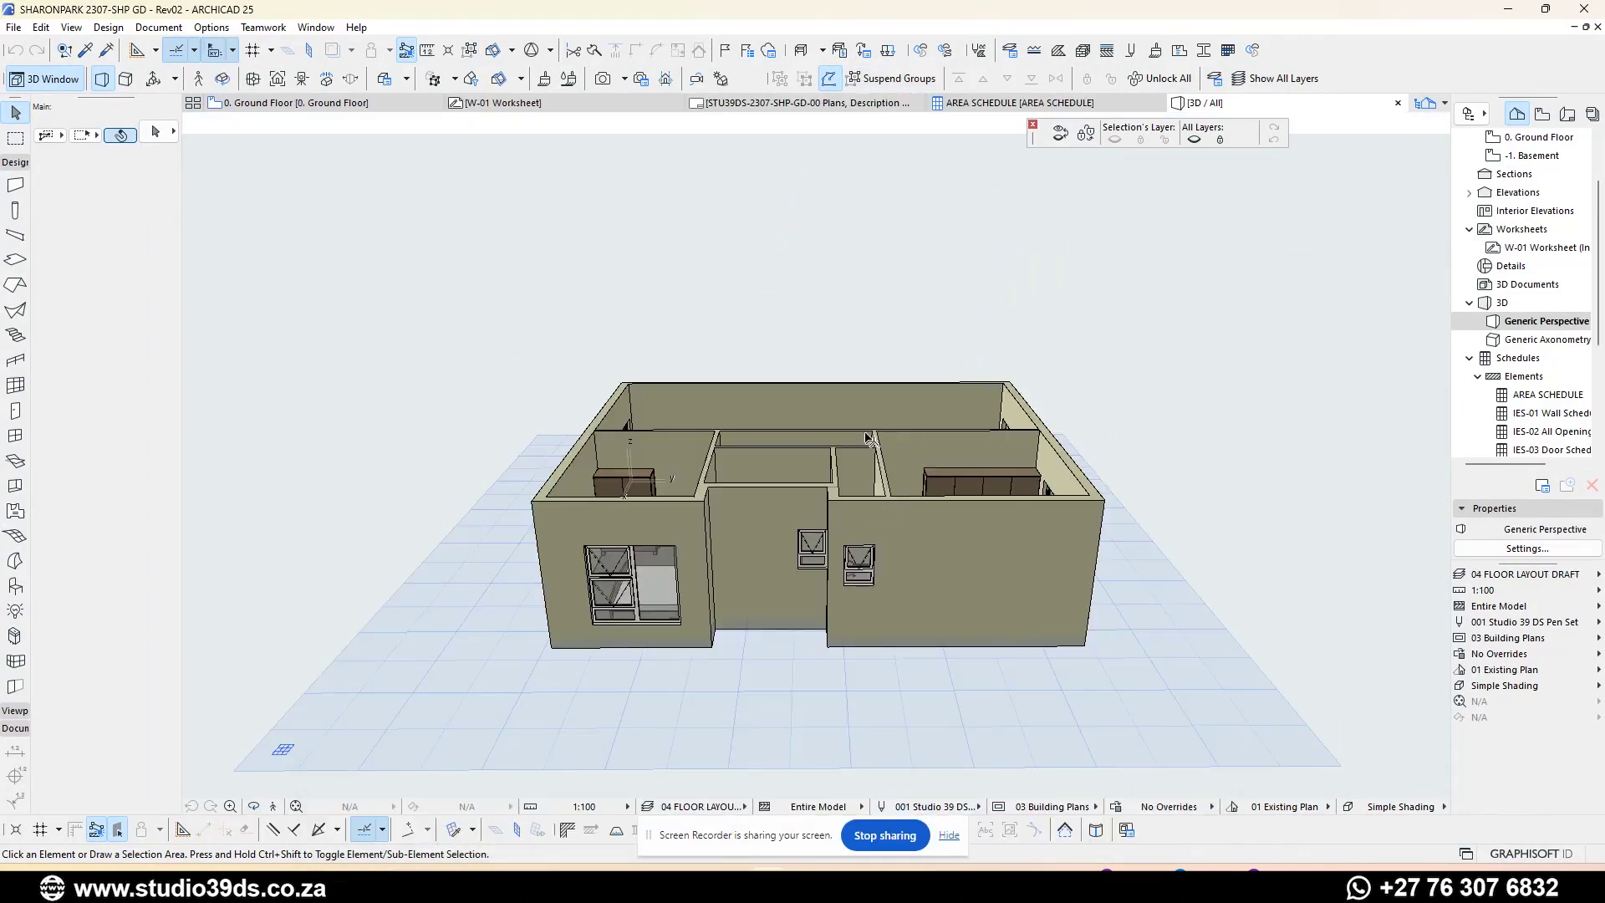
{"action": "left_click_drag", "start_coordinate": [775, 436], "coordinate": [757, 334]}
{"action": "scroll", "coordinate": [756, 330], "scroll_direction": "up", "scroll_amount": 5}
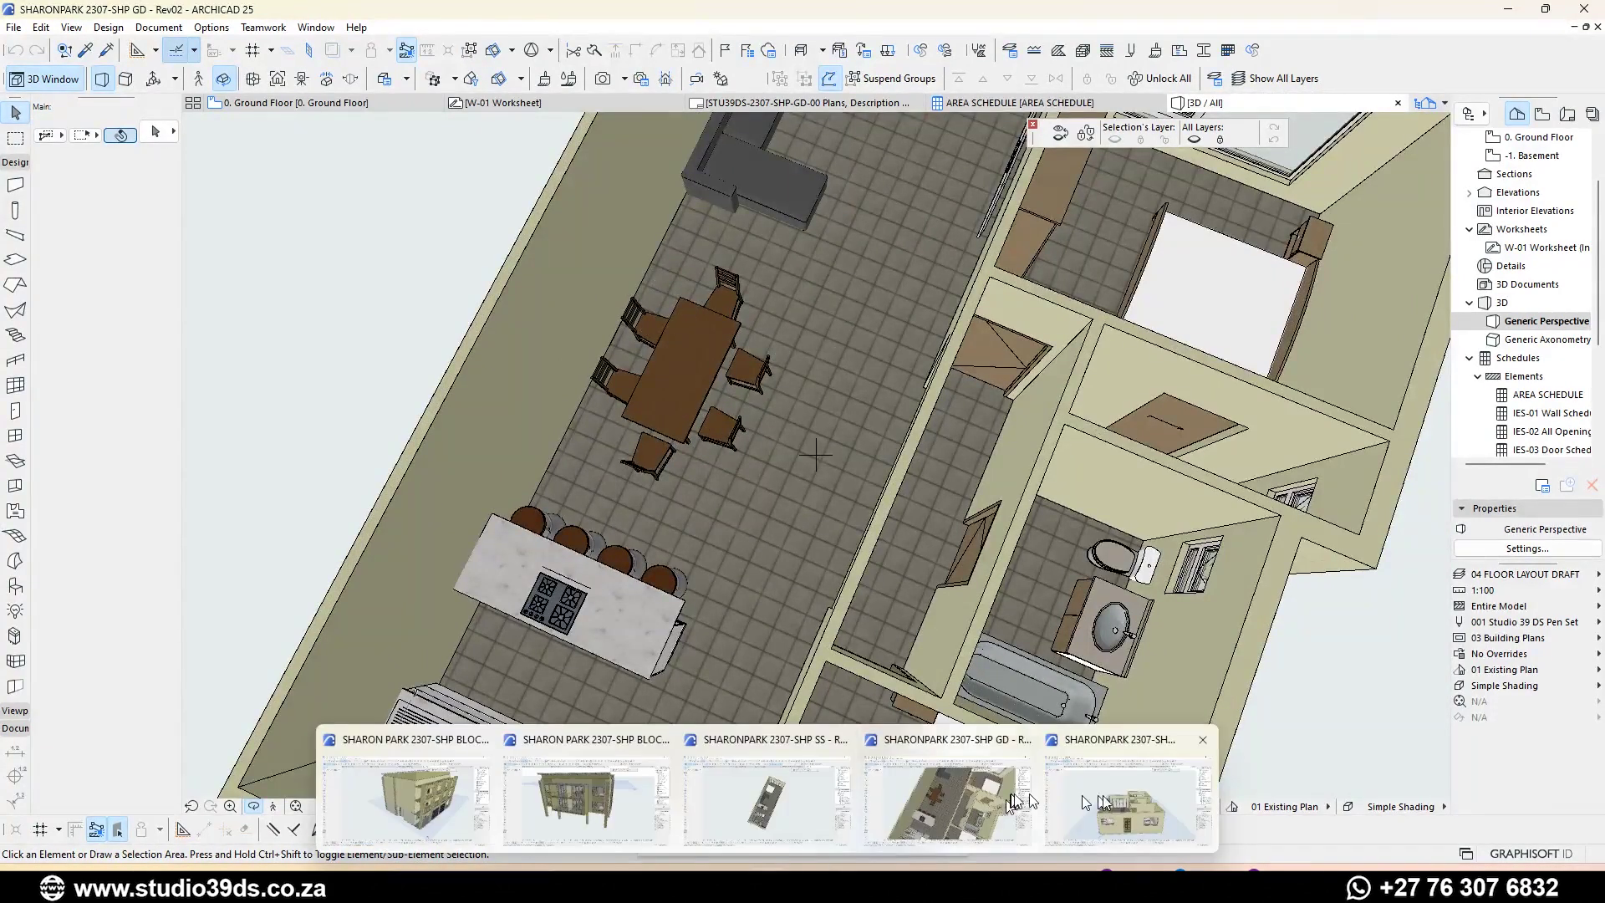
- Switch to the SHARONPARK 2307-SHP SD Rev02 project and examine its furnished rooms in 3D from above and from the entrance side
{"action": "left_click", "coordinate": [1105, 795]}
{"action": "middle_click_drag", "start_coordinate": [784, 368], "coordinate": [773, 702], "text": "shift"}
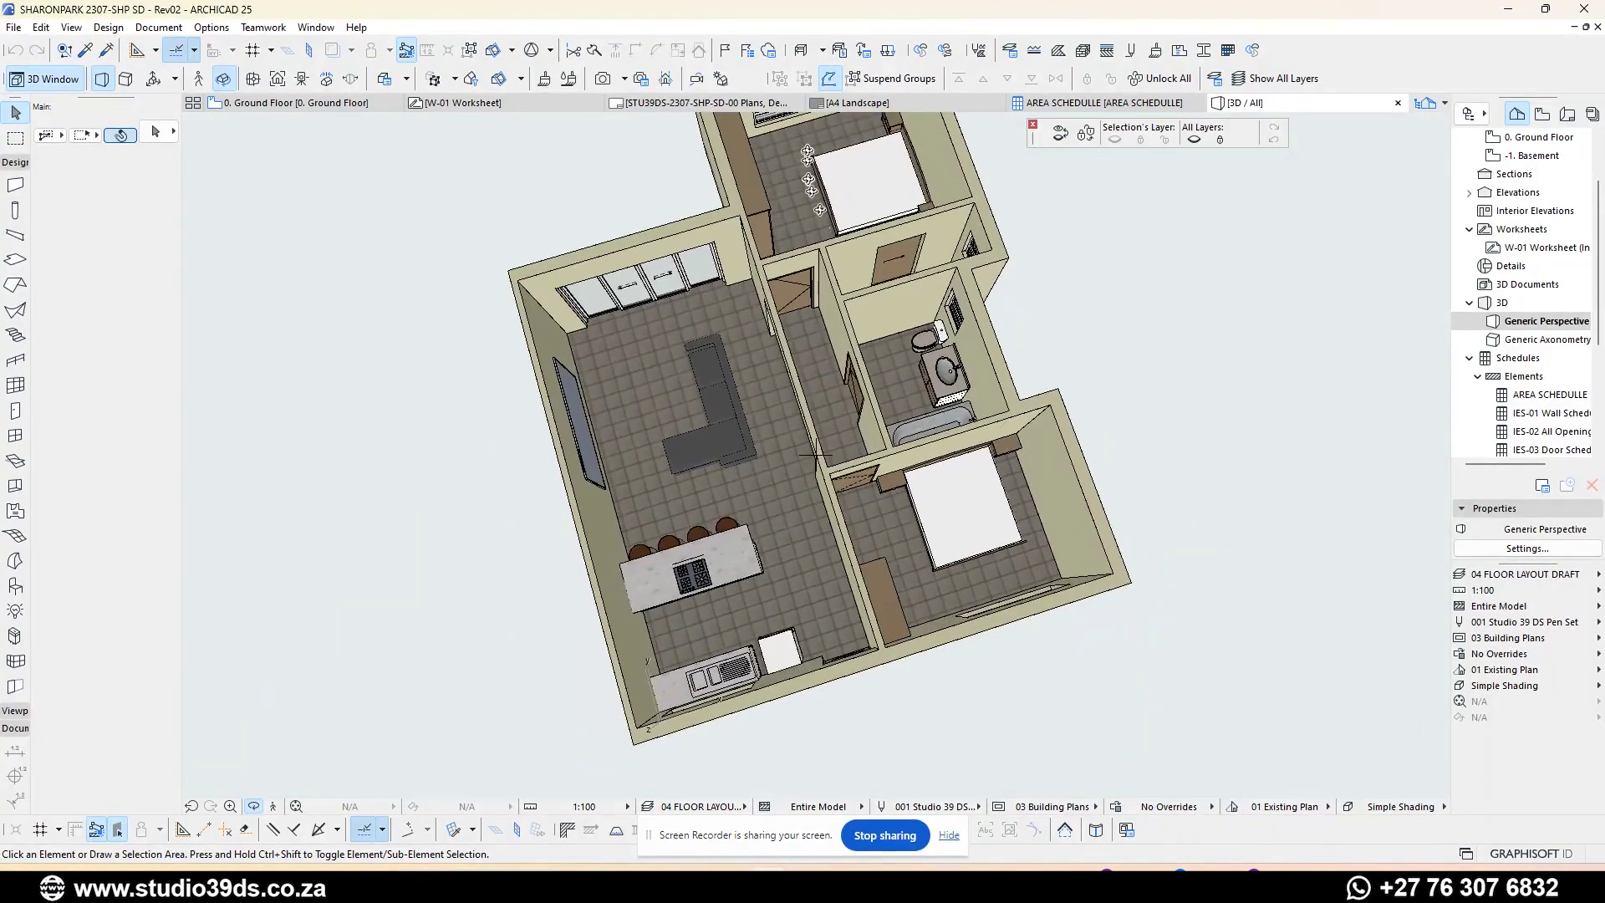
{"action": "scroll", "coordinate": [815, 456], "scroll_direction": "up", "scroll_amount": 2}
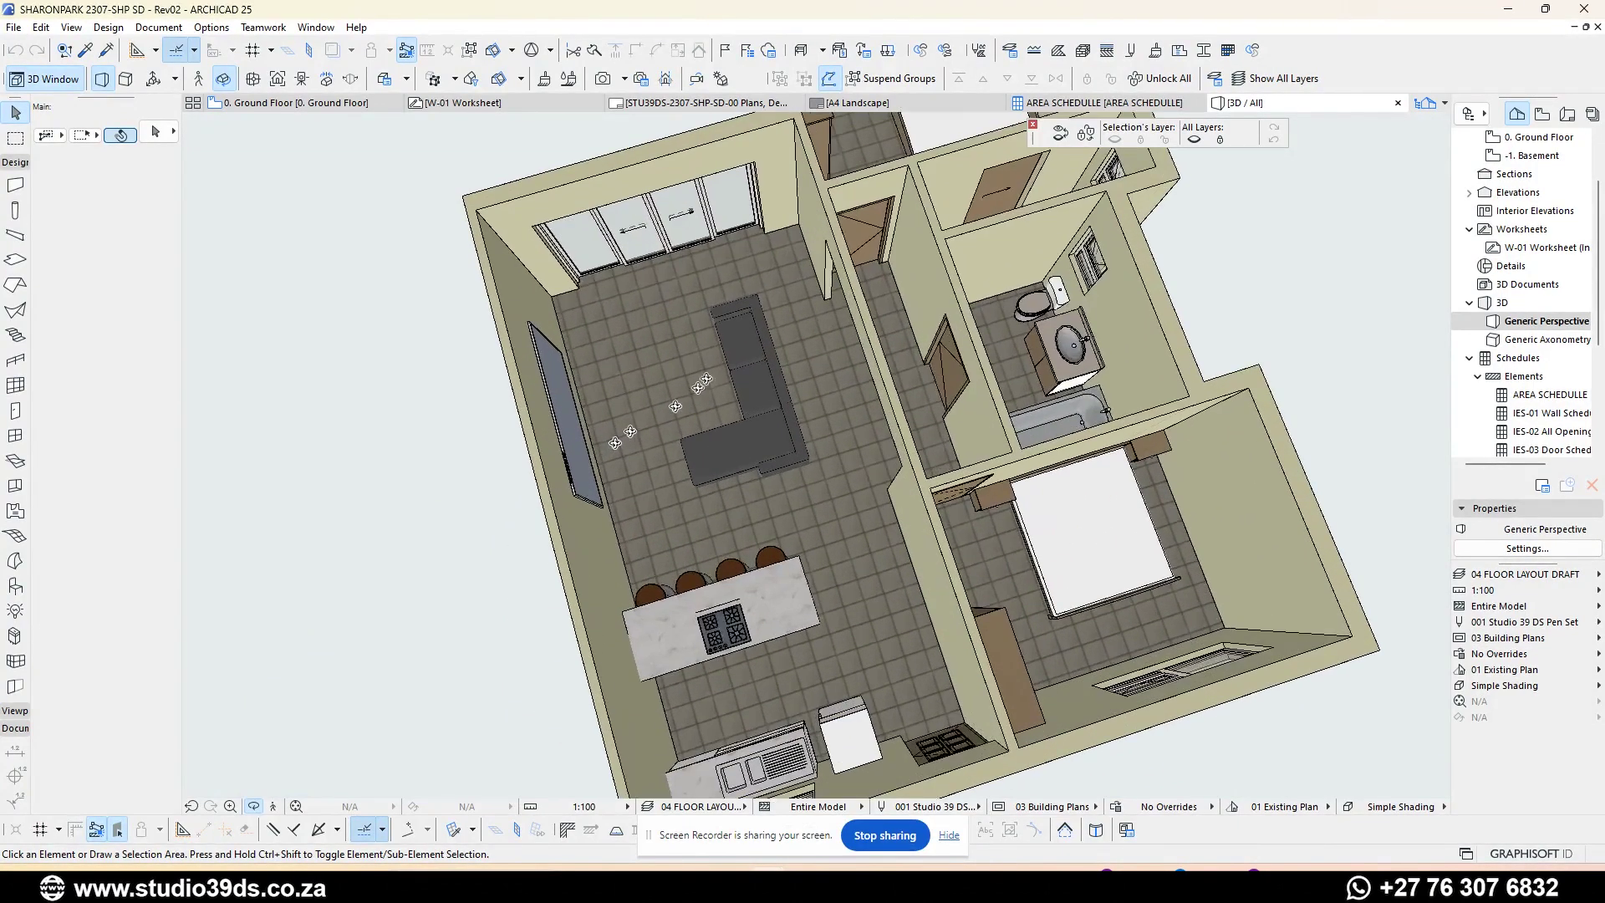
{"action": "scroll", "coordinate": [648, 389], "scroll_direction": "down", "scroll_amount": 2}
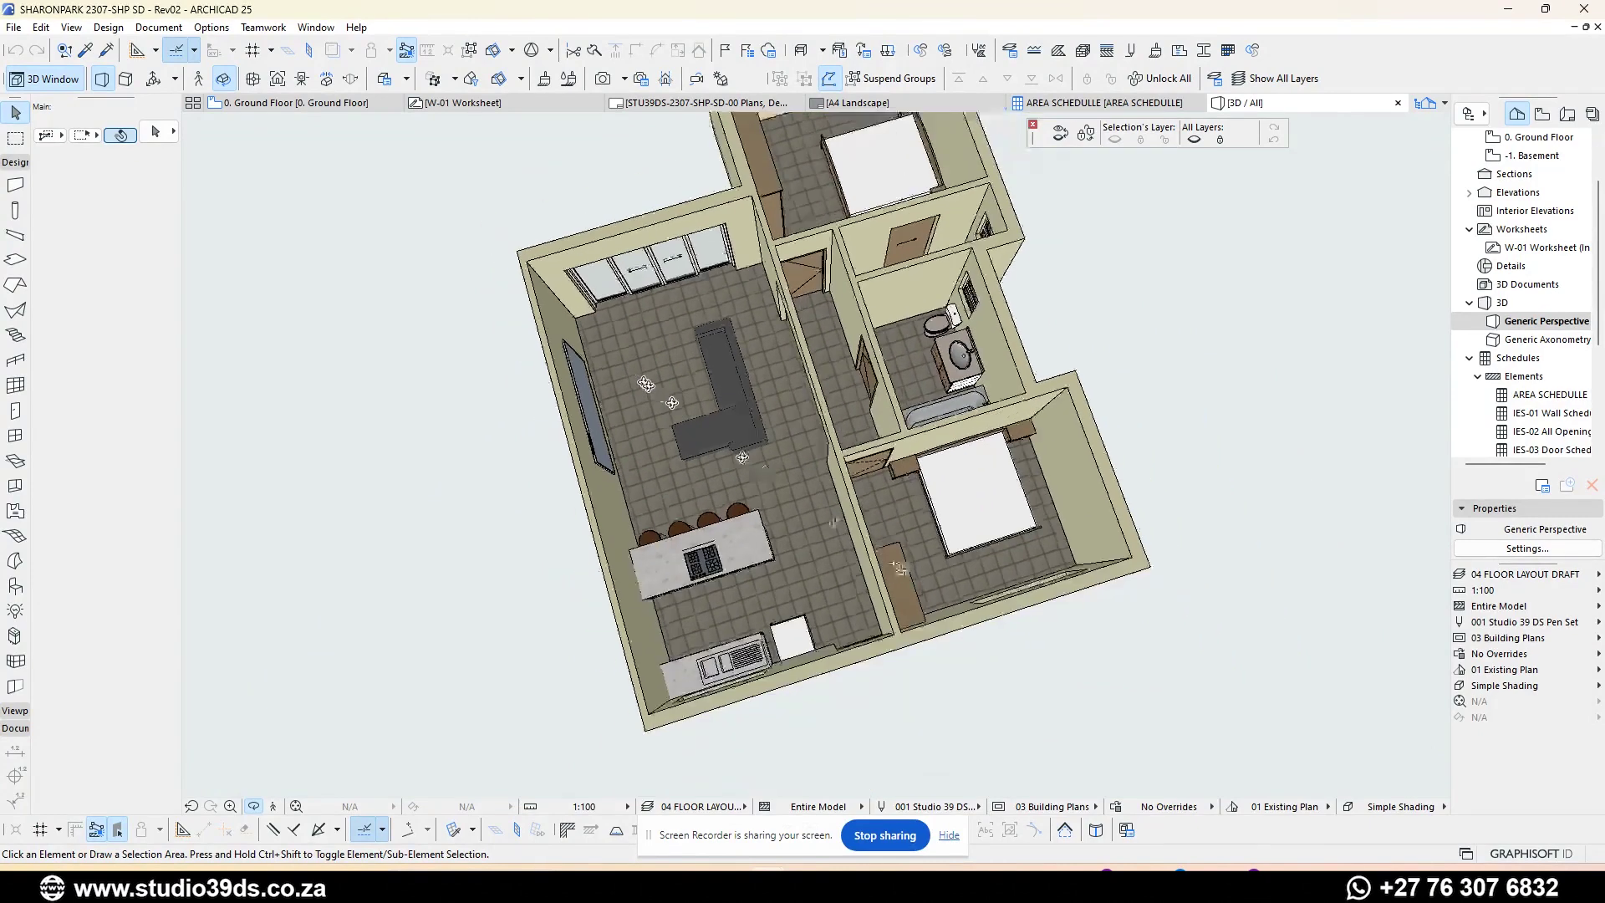
{"action": "middle_click_drag", "start_coordinate": [907, 590], "coordinate": [815, 485], "text": "shift"}
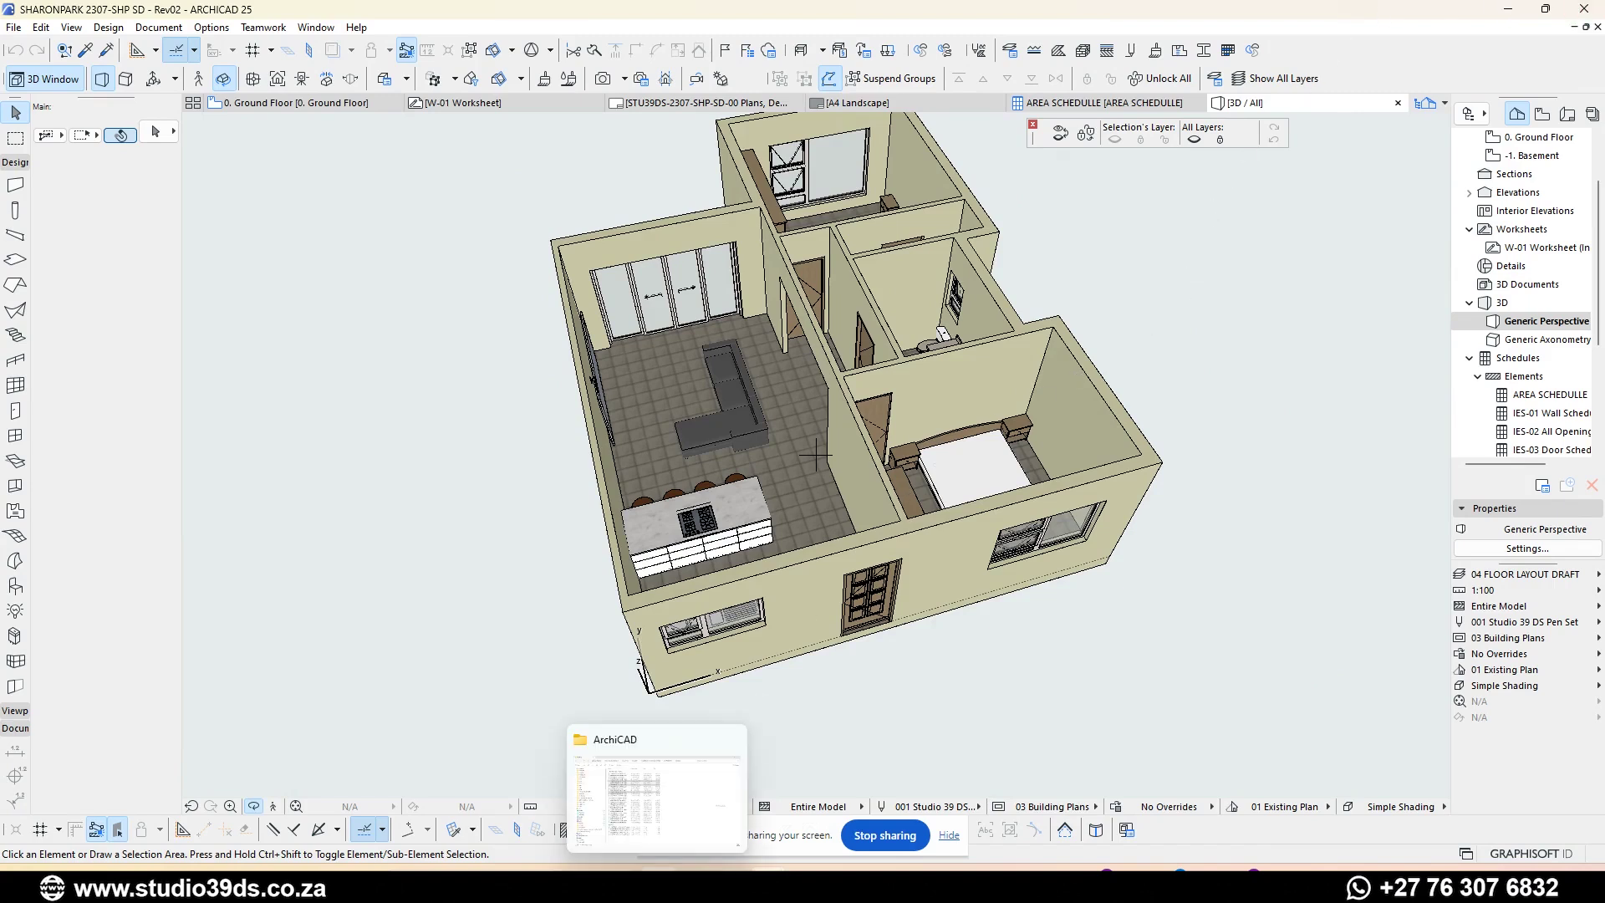
- Switch to File Explorer, go to the 01 STUDIO folder under 04 PRESENTATION, and open STU39DS-2307-SHP Presentation.png
{"action": "left_click", "coordinate": [657, 886]}
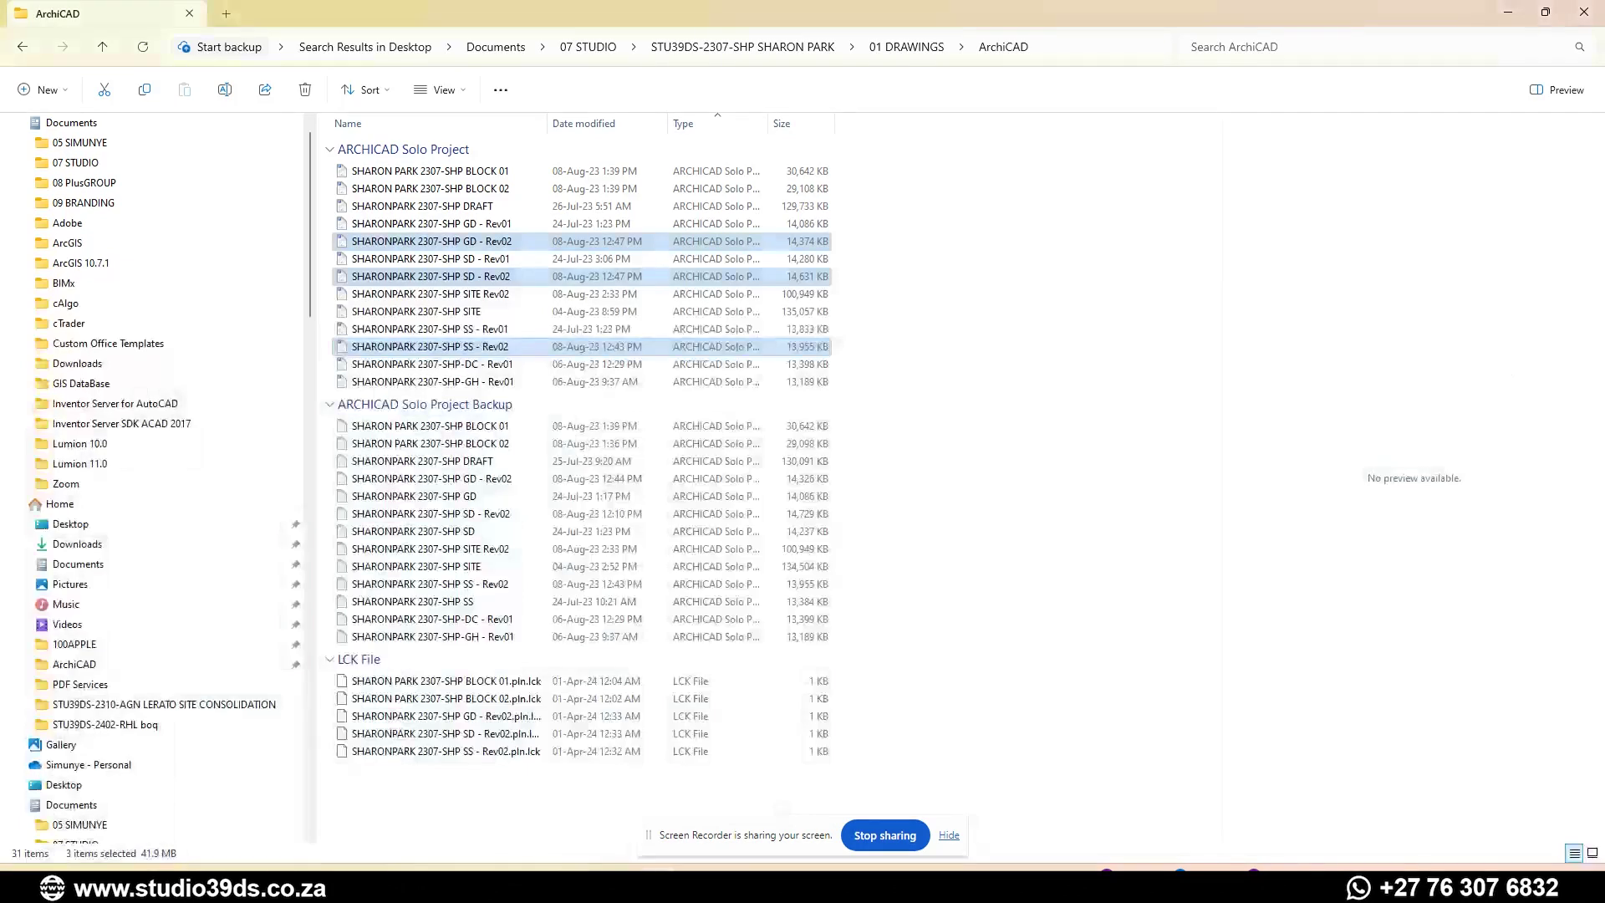
{"action": "scroll", "coordinate": [192, 343], "scroll_direction": "down", "scroll_amount": 20}
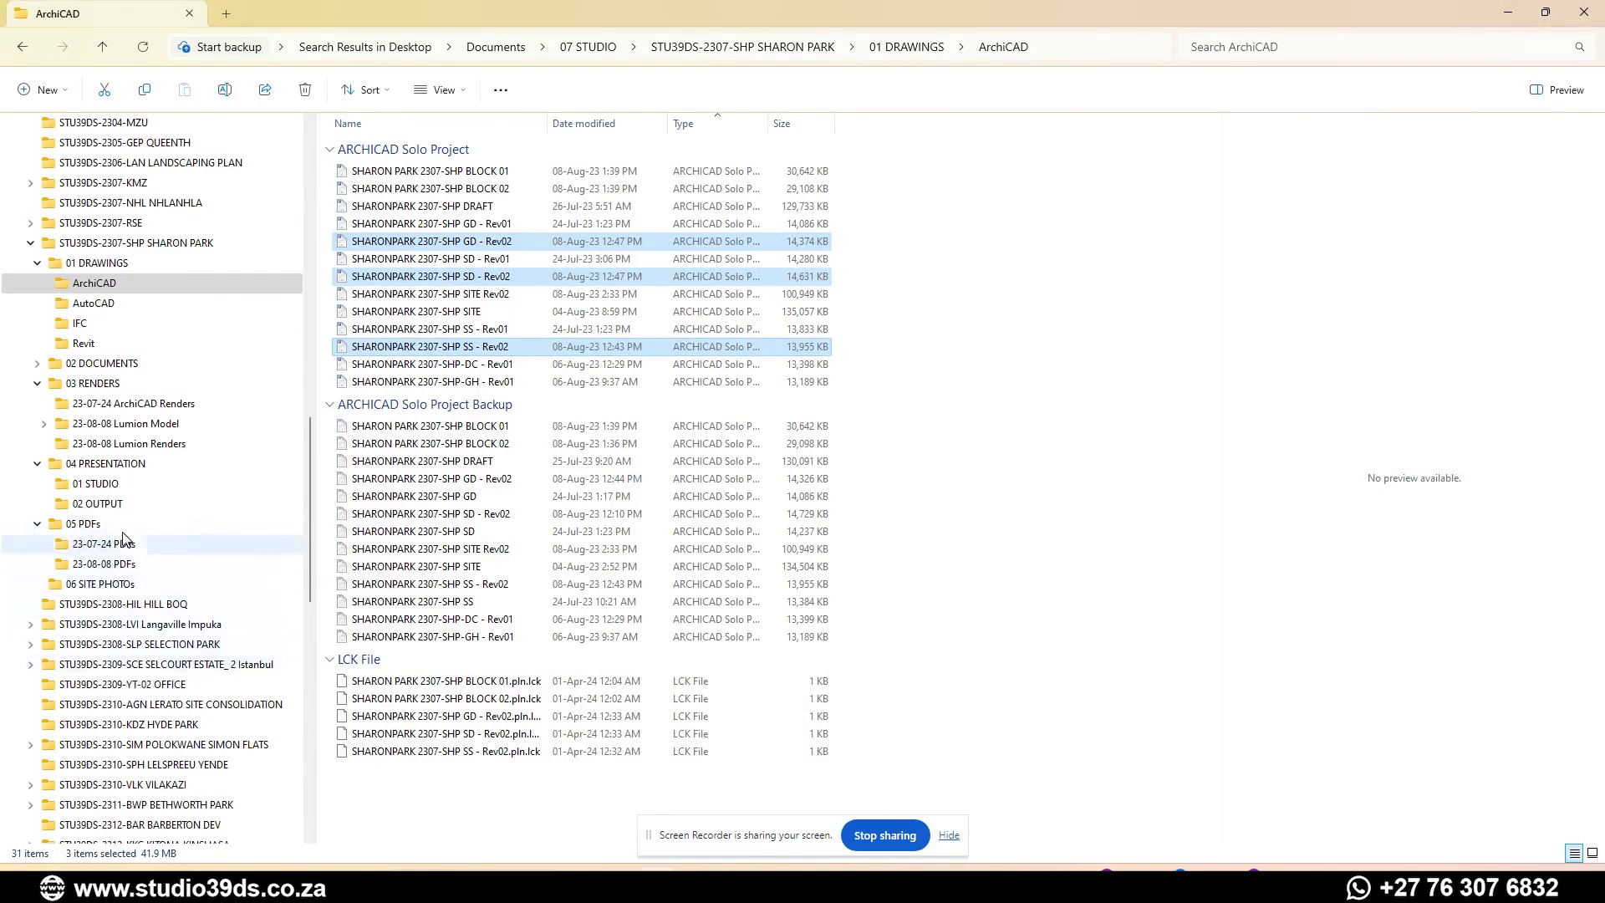
{"action": "left_click", "coordinate": [106, 504]}
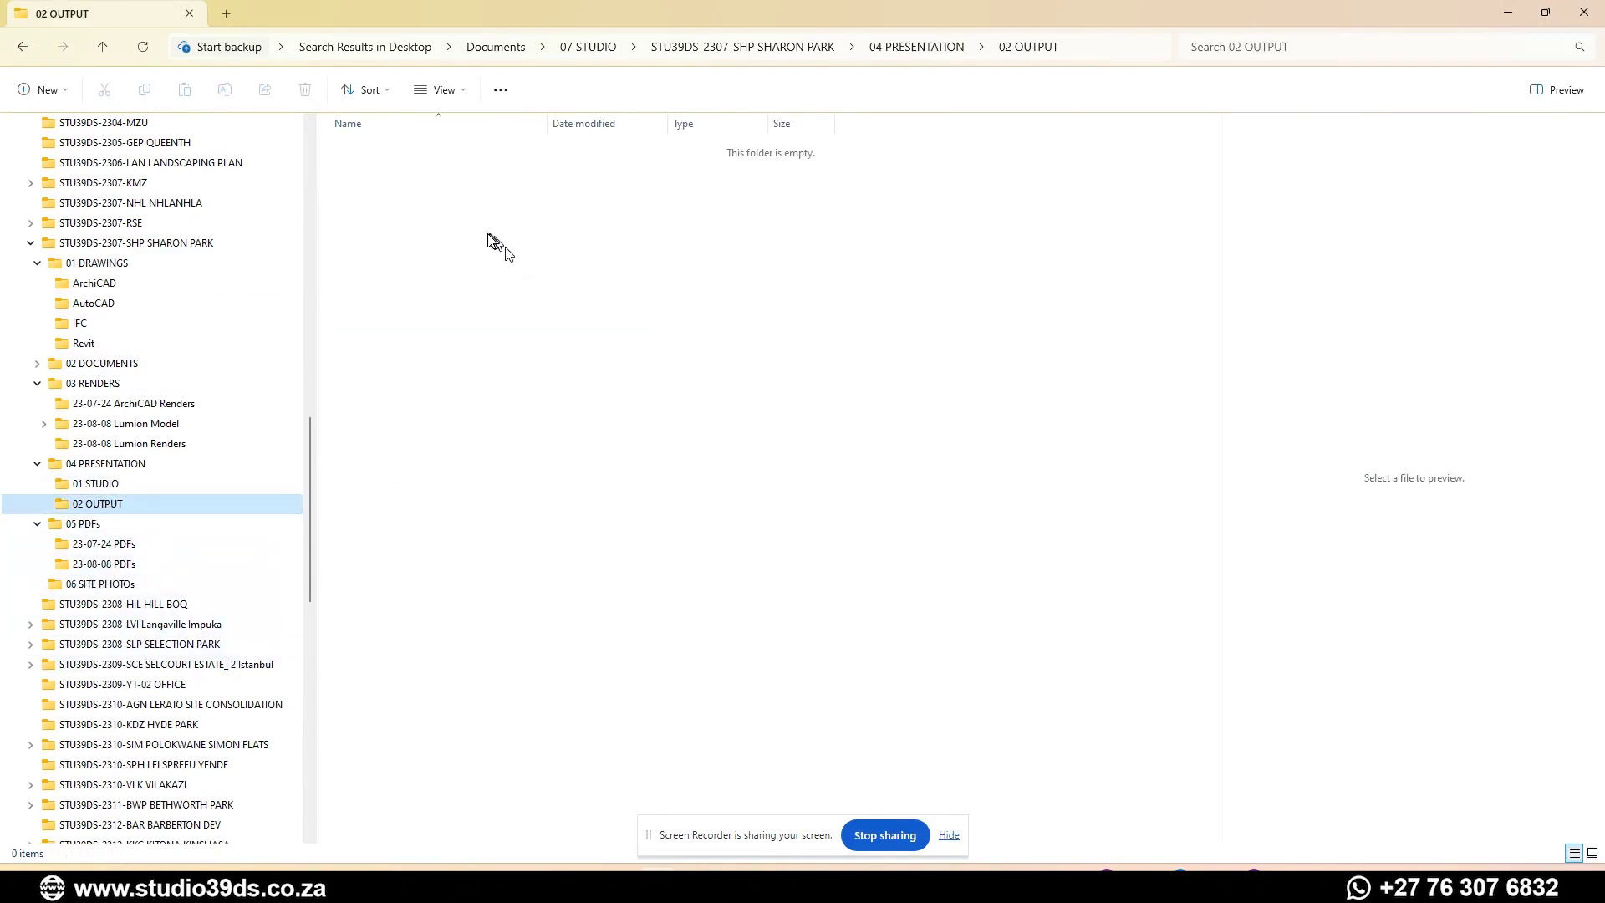
{"action": "left_click", "coordinate": [96, 484]}
{"action": "left_click", "coordinate": [553, 175]}
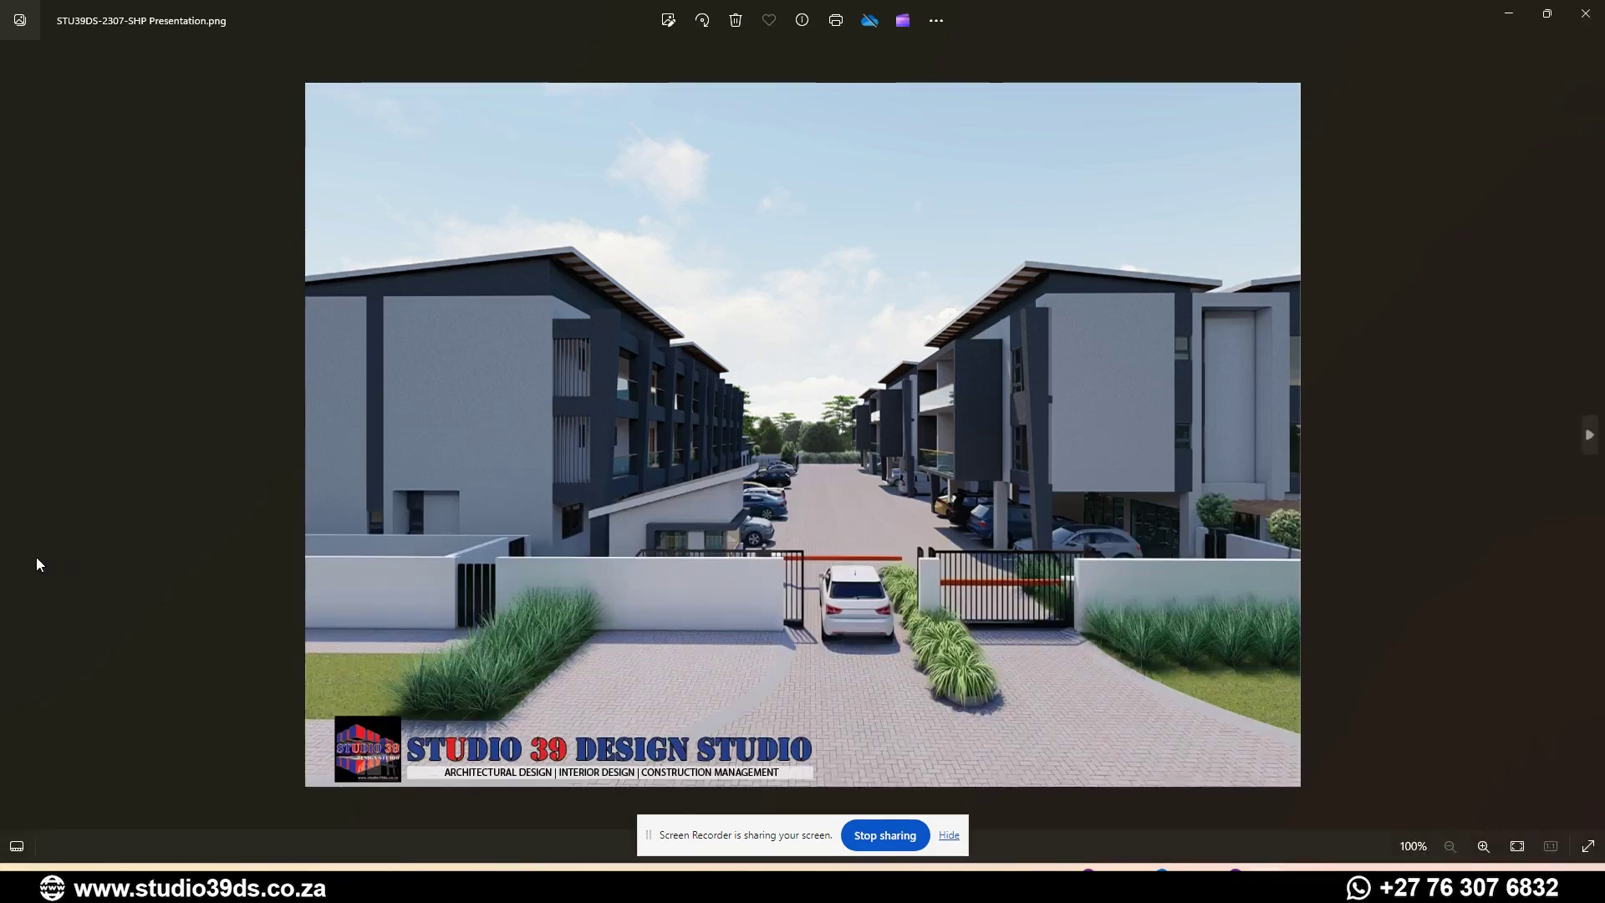
- Look through the Sharon Park presentation renders one after another, up to STU39DS-2307-SHP Presentation9.png
{"action": "key", "text": "Right"}
{"action": "key", "text": "Right"}
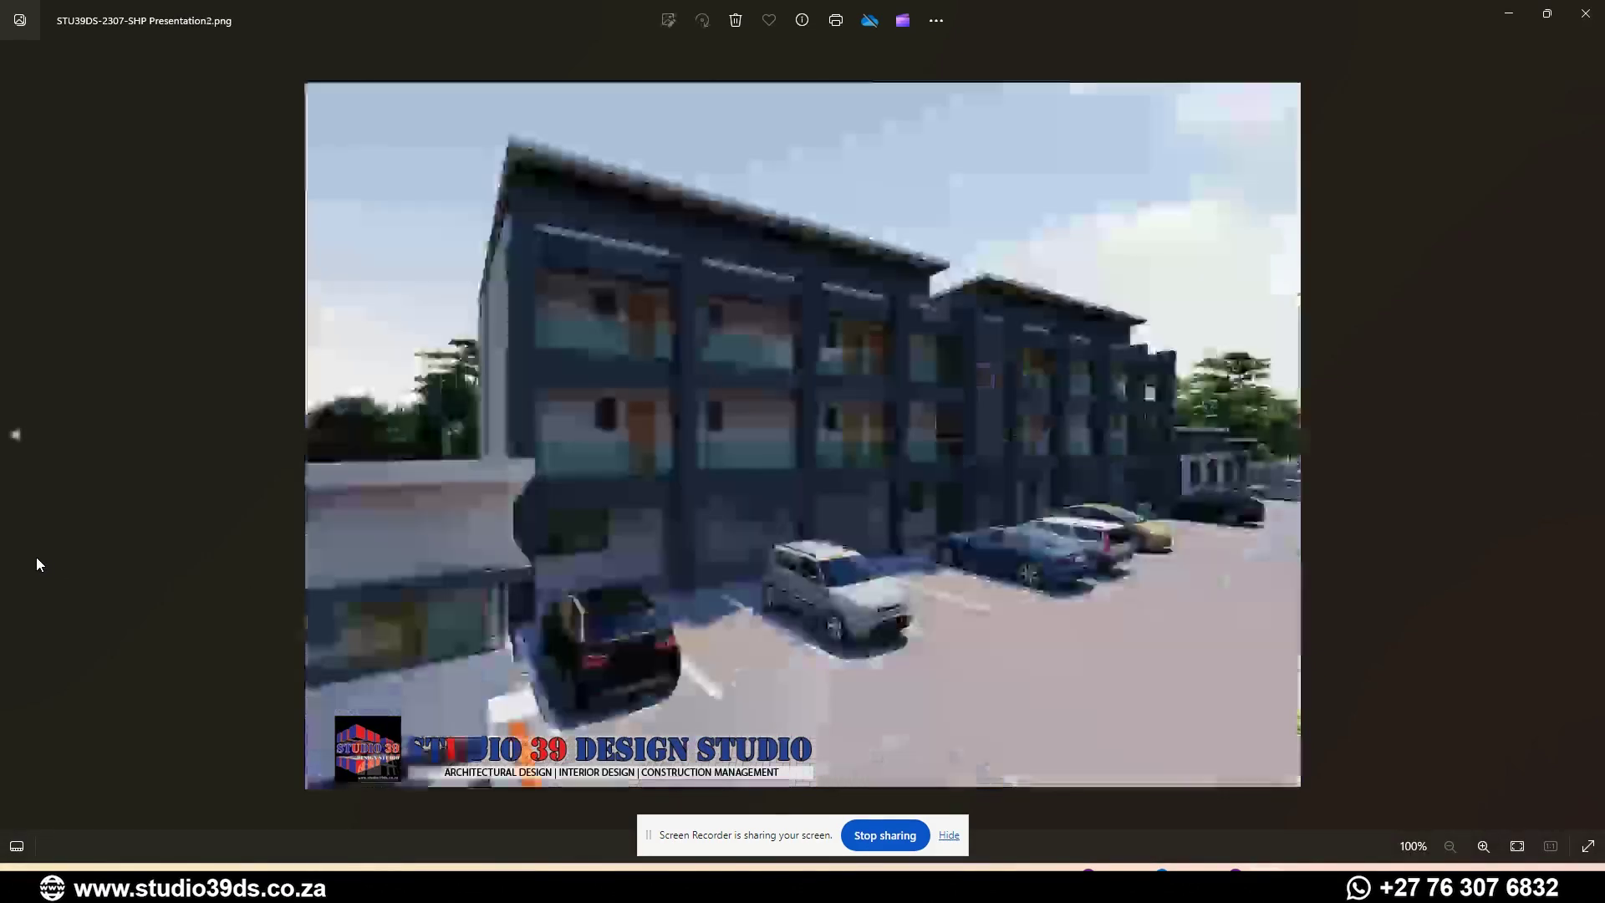
{"action": "key", "text": "Right"}
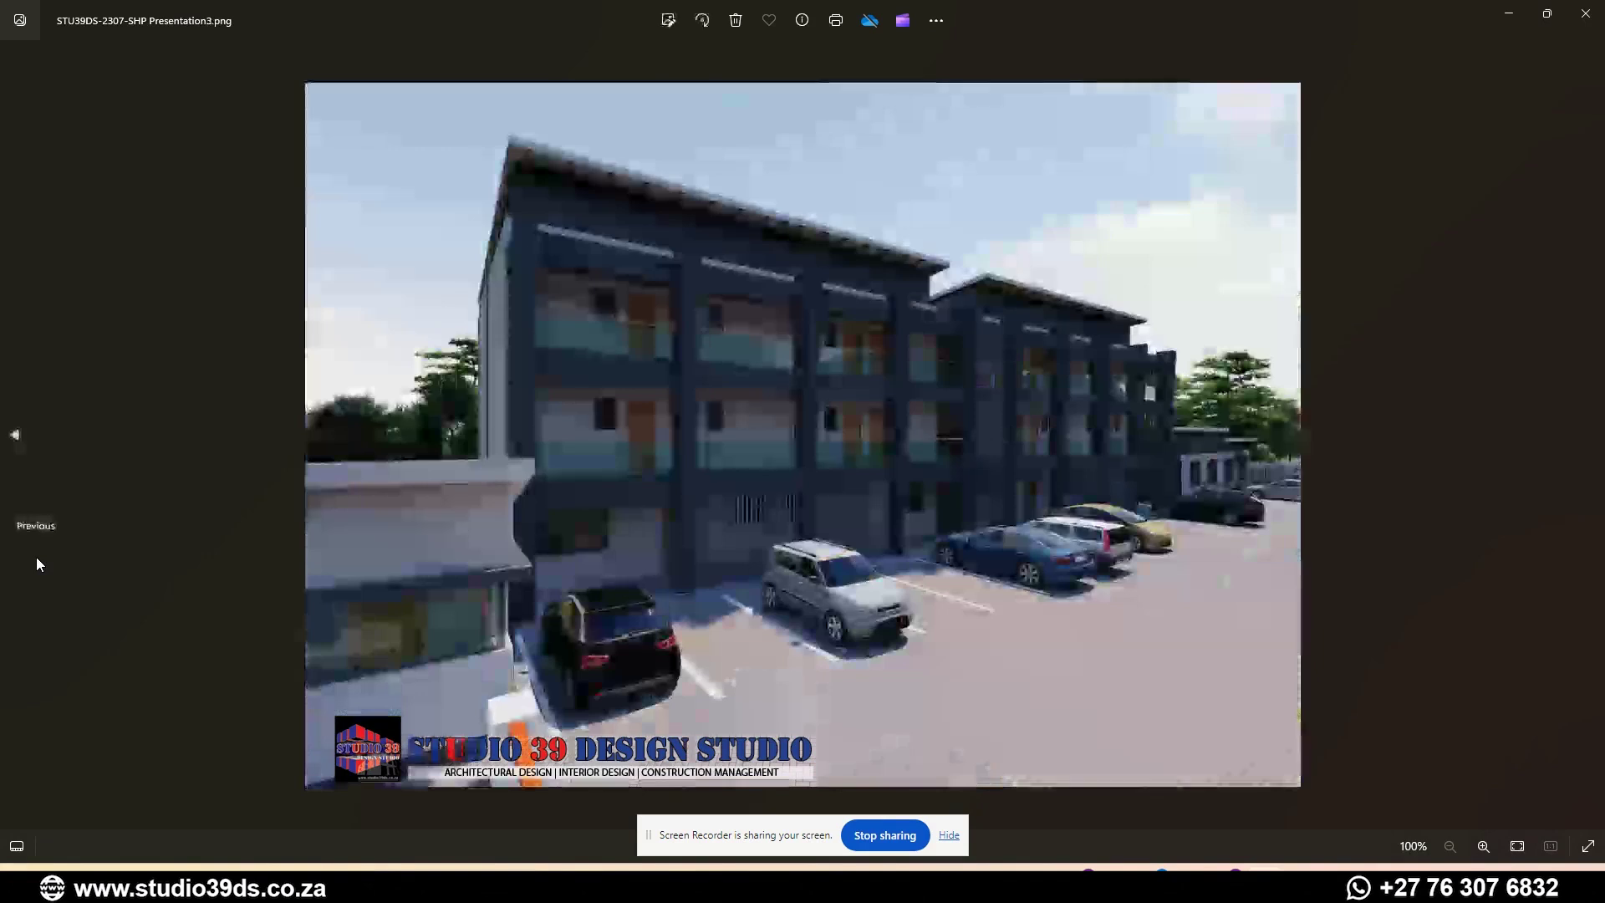
{"action": "key", "text": "Right"}
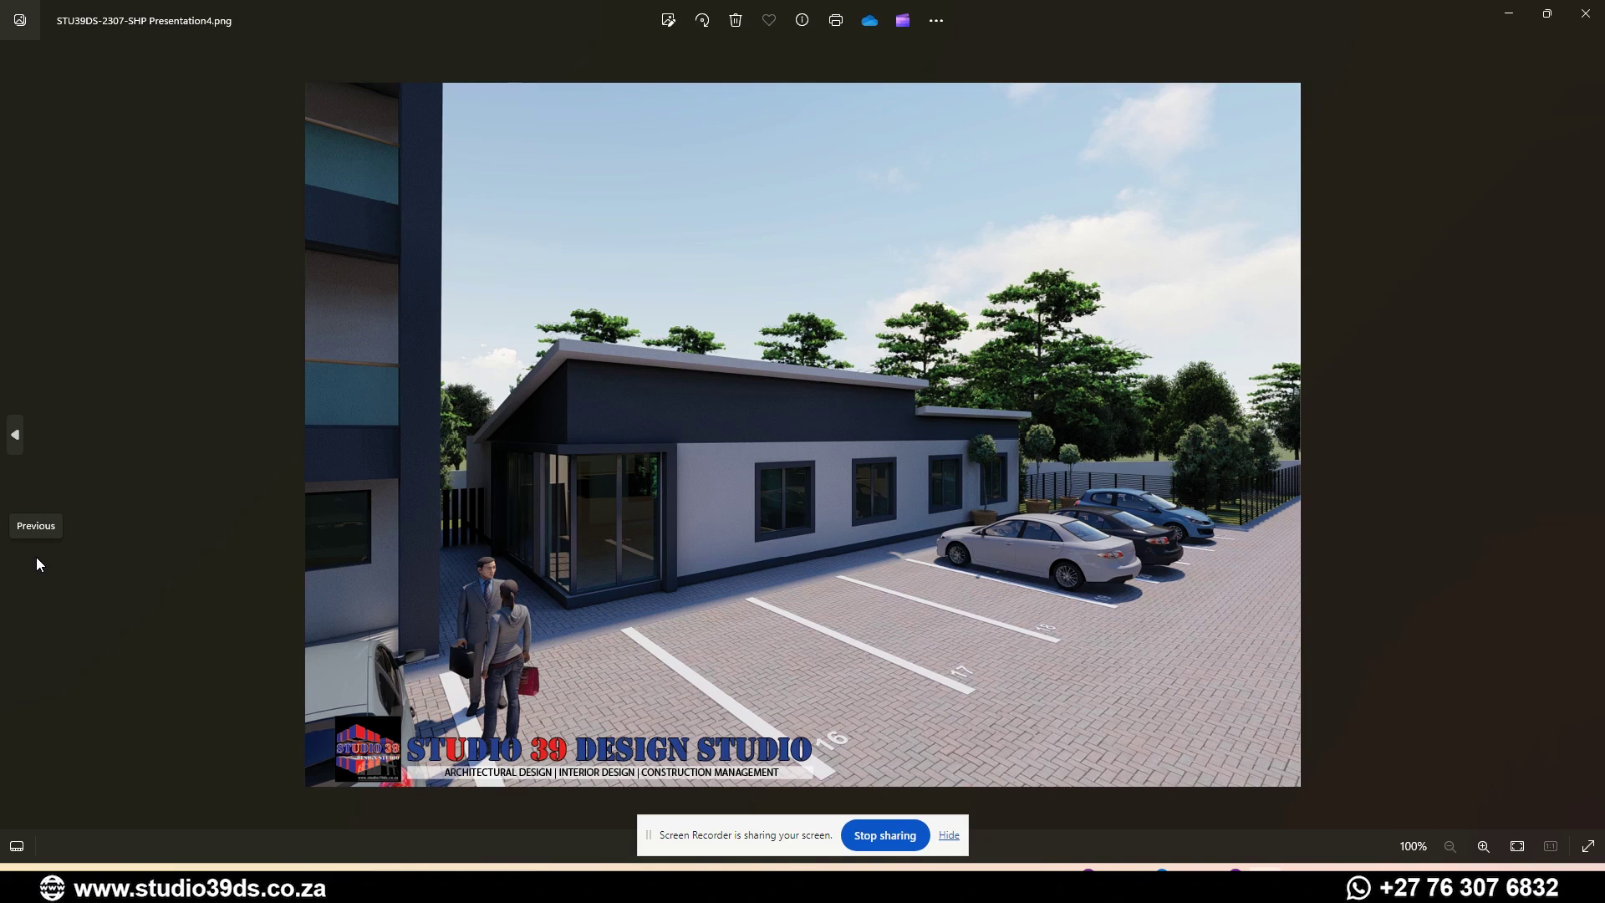
{"action": "key", "text": "Right"}
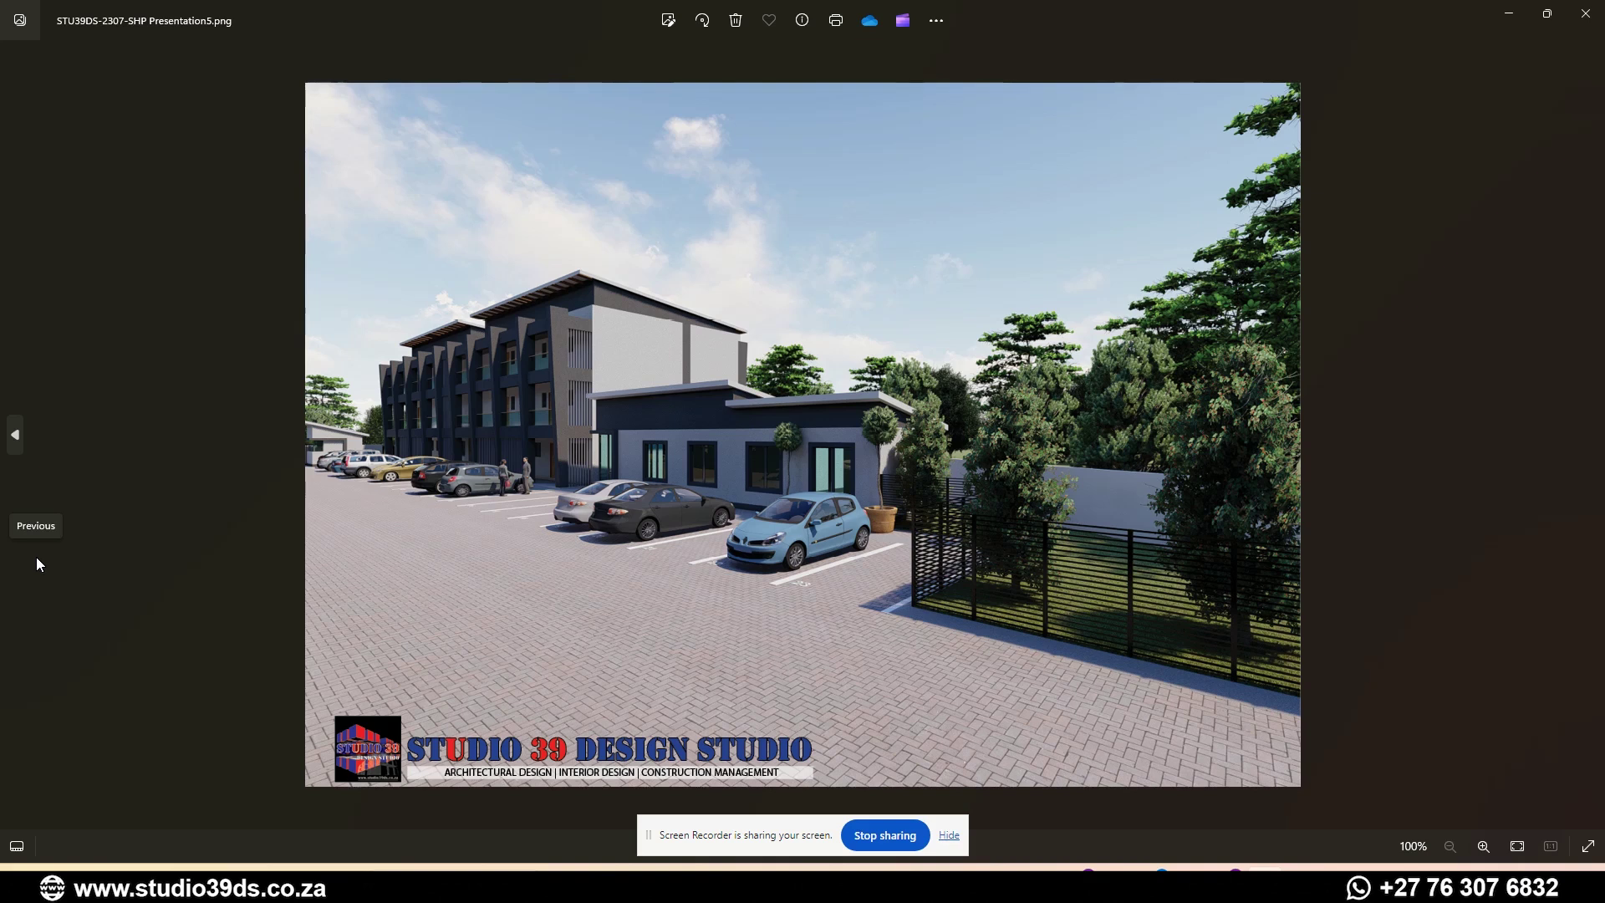
{"action": "key", "text": "Right"}
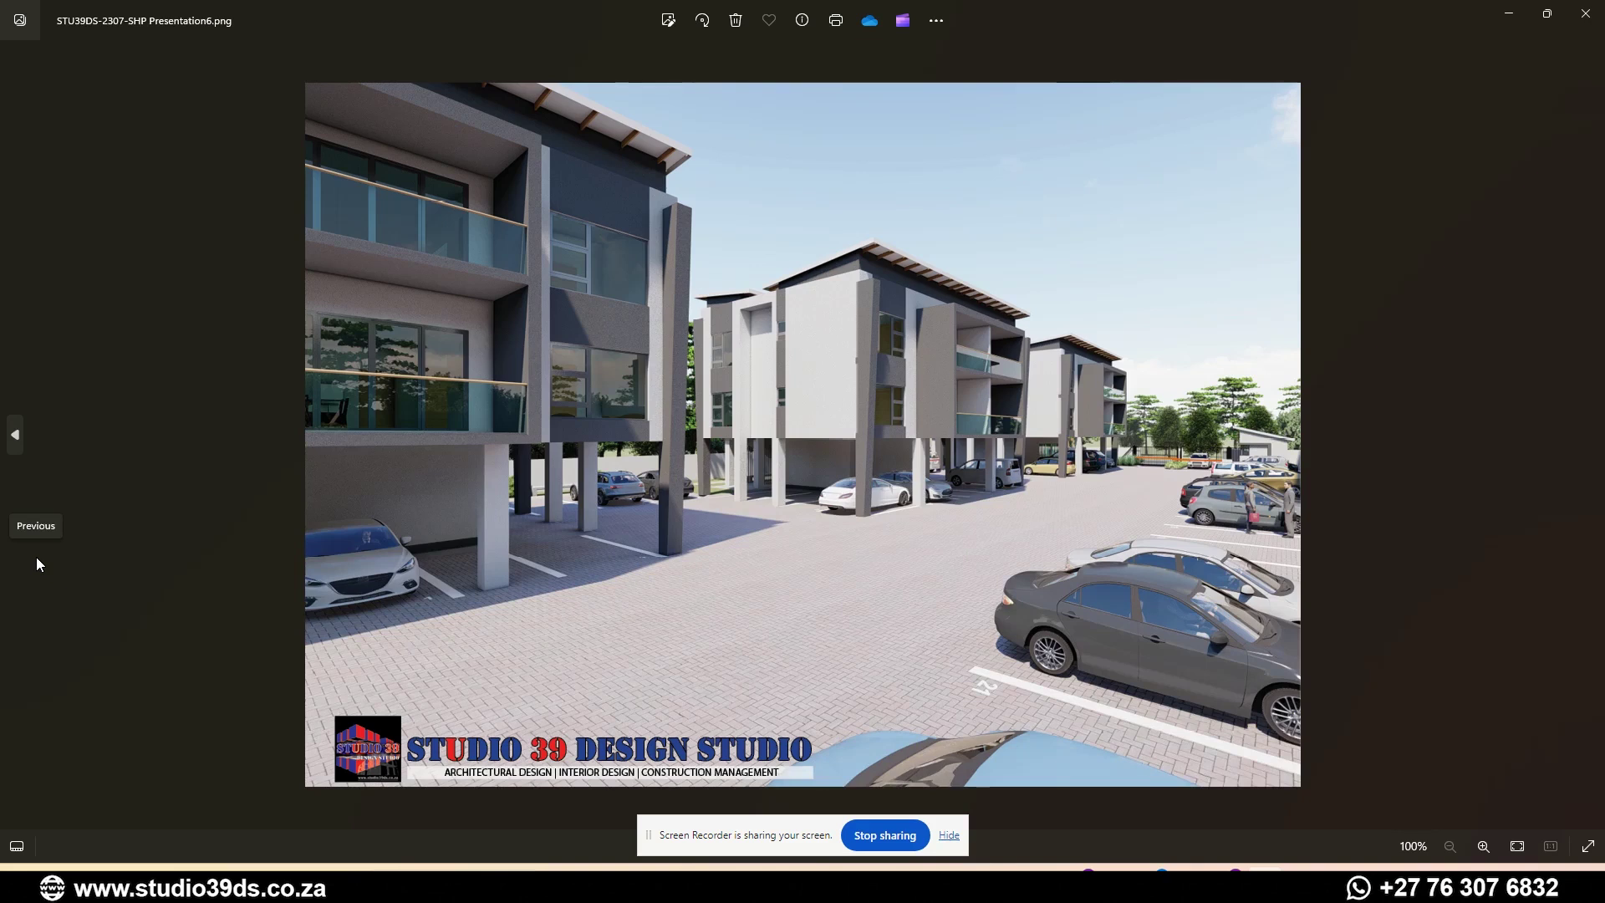
{"action": "key", "text": "Right"}
{"action": "key", "text": "Right"}
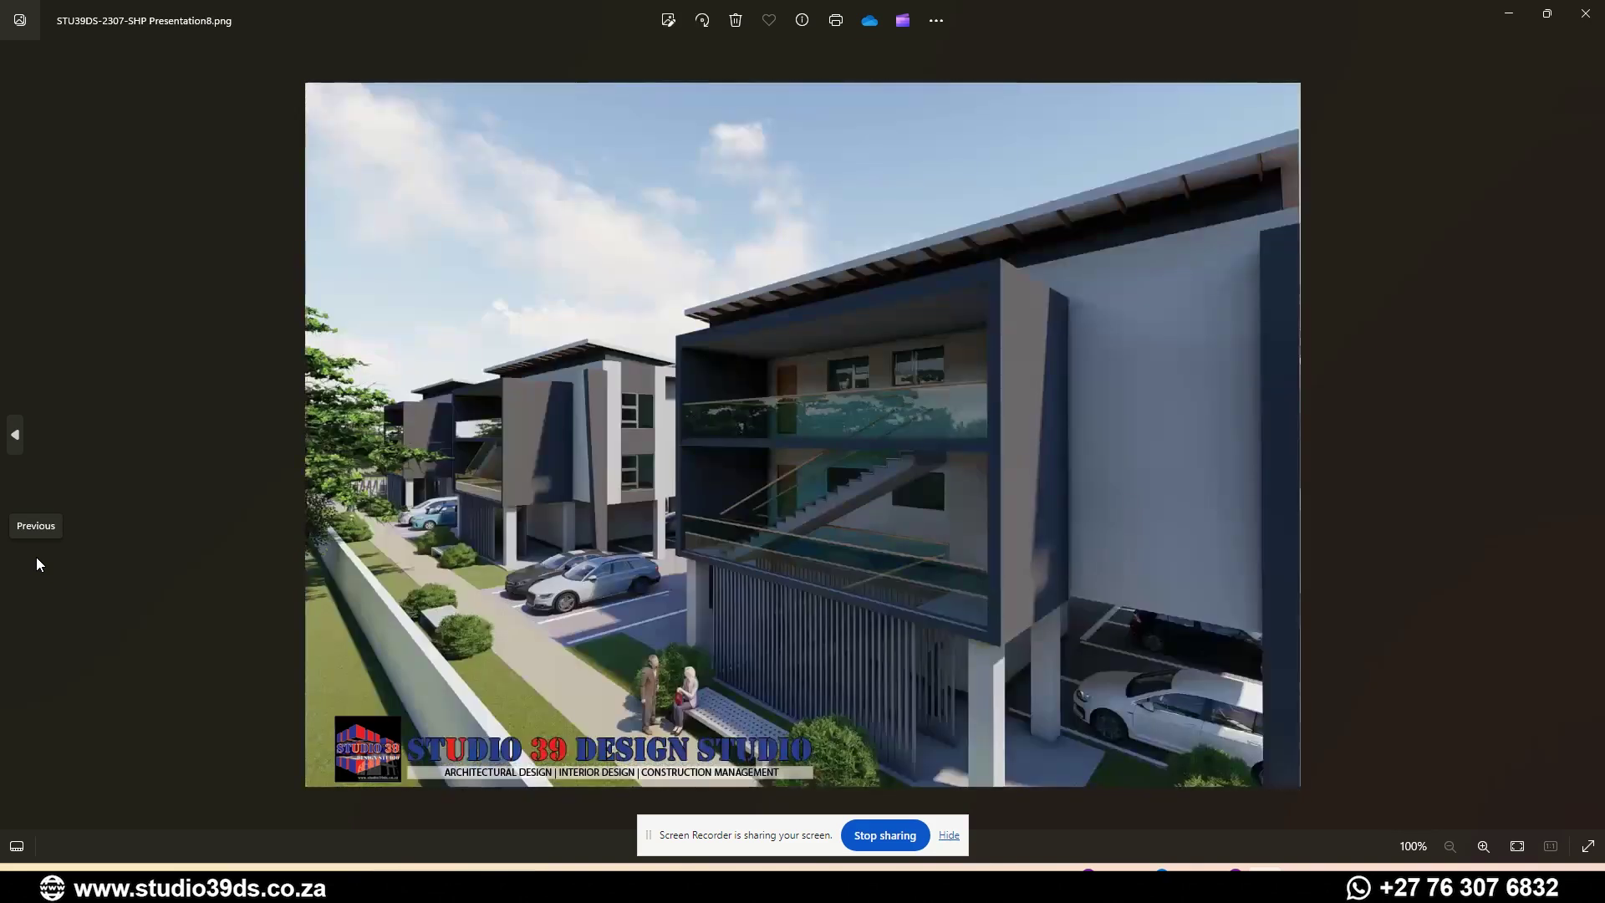
{"action": "key", "text": "Right"}
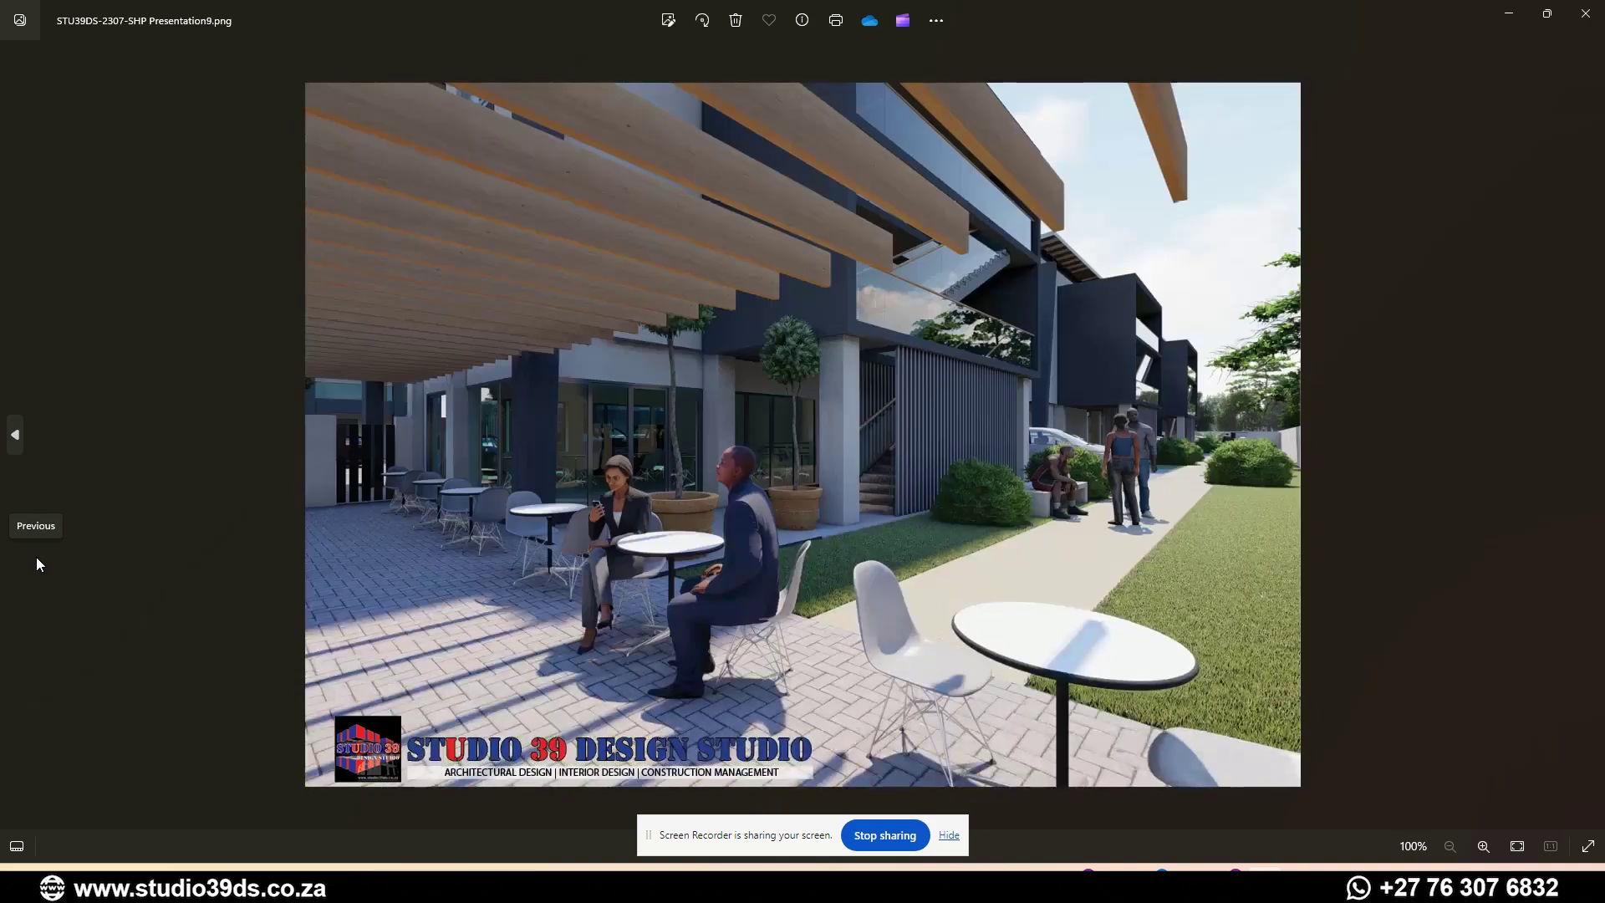